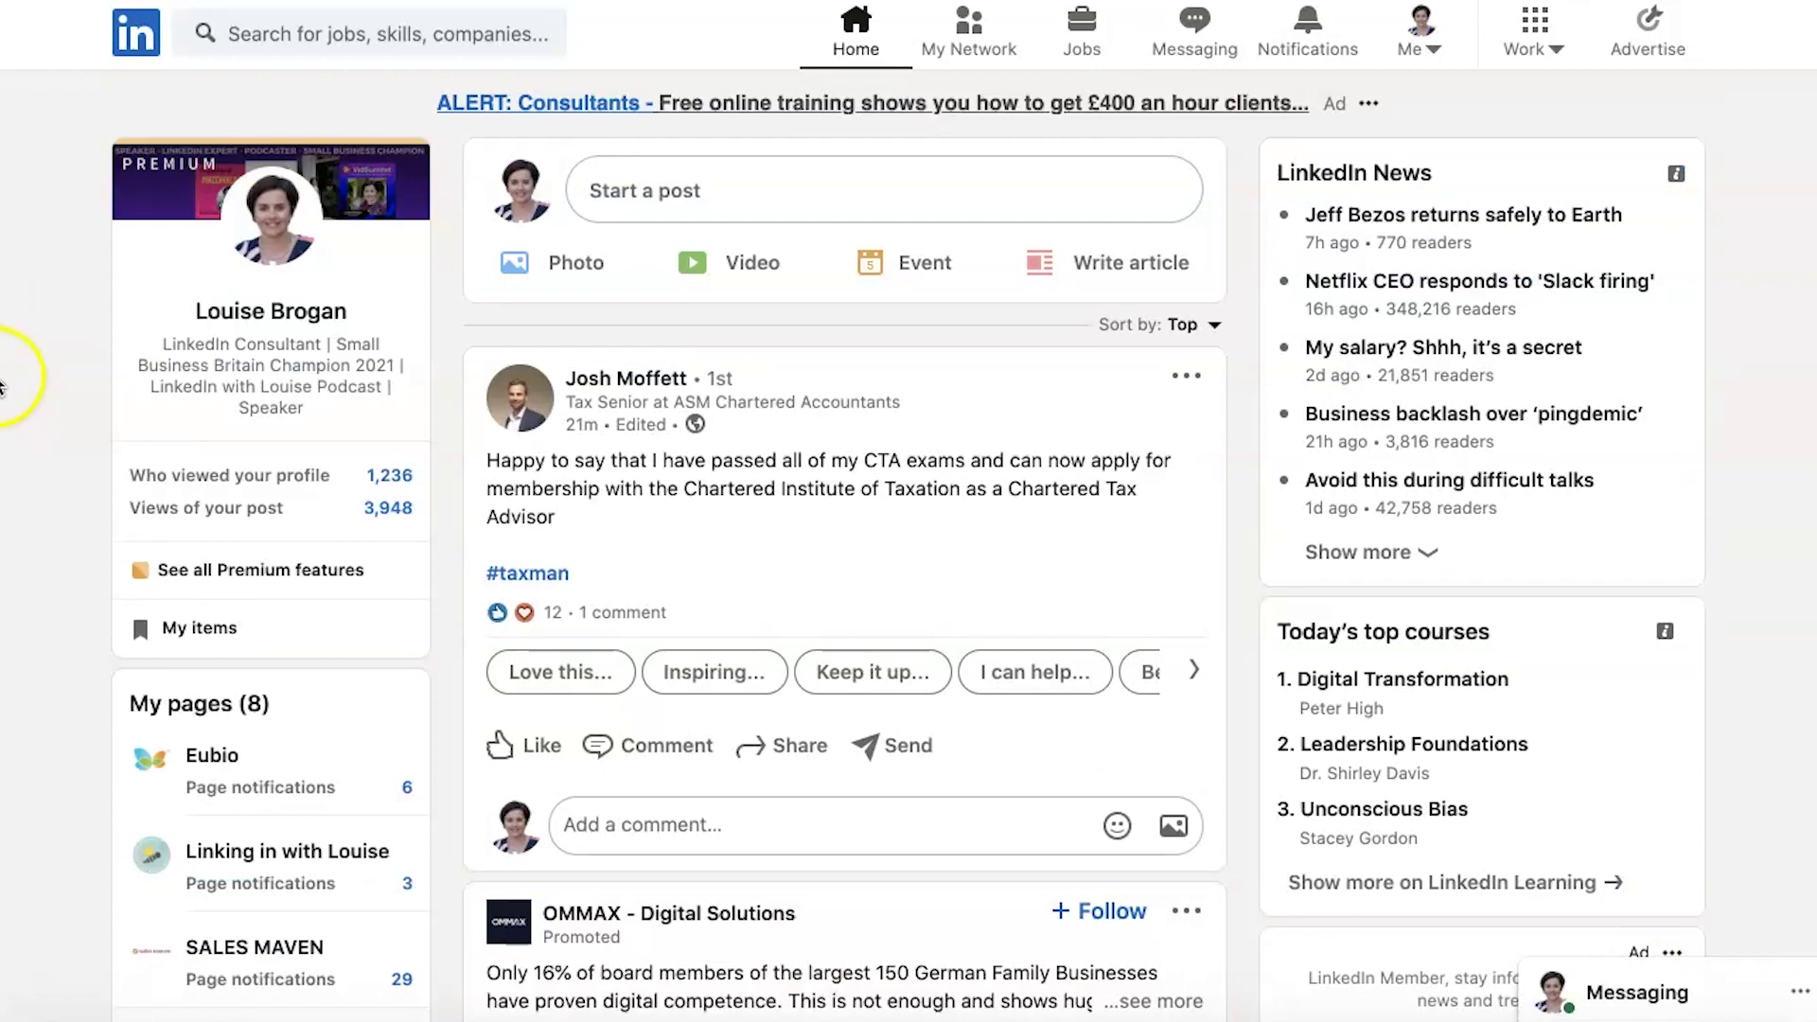
- Open LinkedIn Jobs and look over the top-applicant and Recommended for you openings
{"action": "left_click", "coordinate": [1082, 42]}
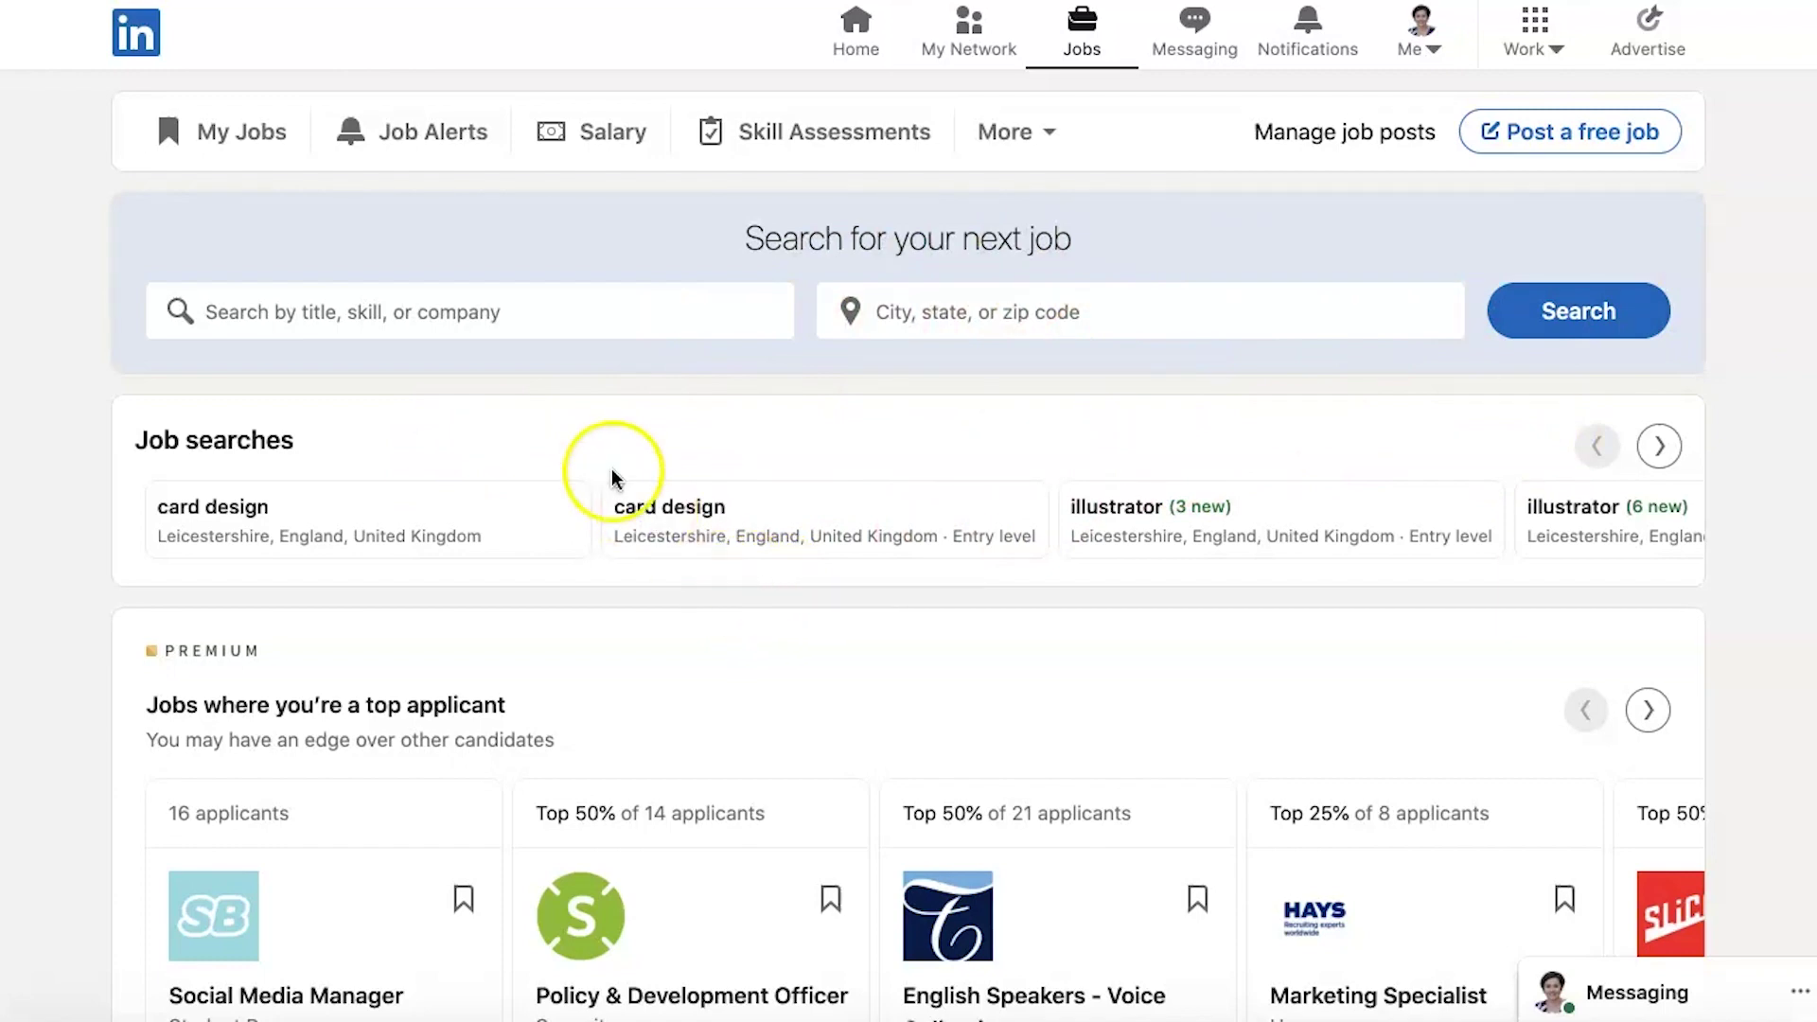
{"action": "scroll", "coordinate": [778, 627], "scroll_direction": "down", "scroll_amount": 5}
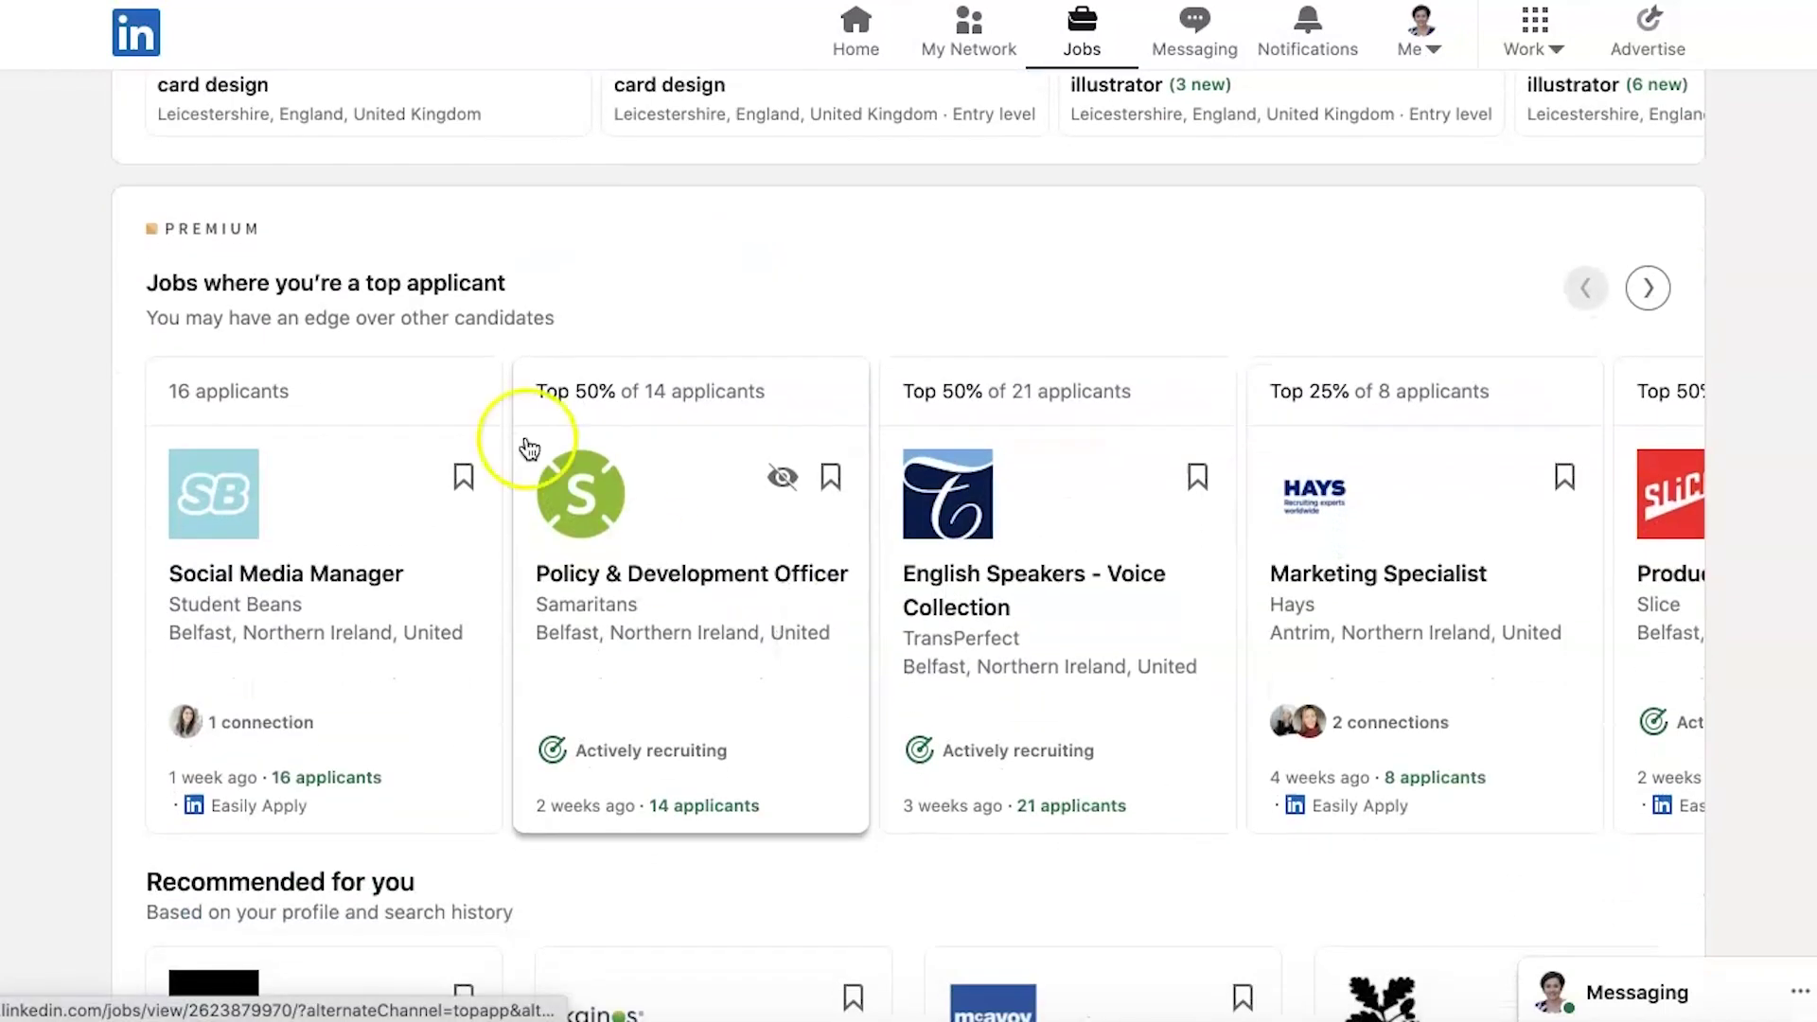
{"action": "scroll", "coordinate": [643, 327], "scroll_direction": "down", "scroll_amount": 10}
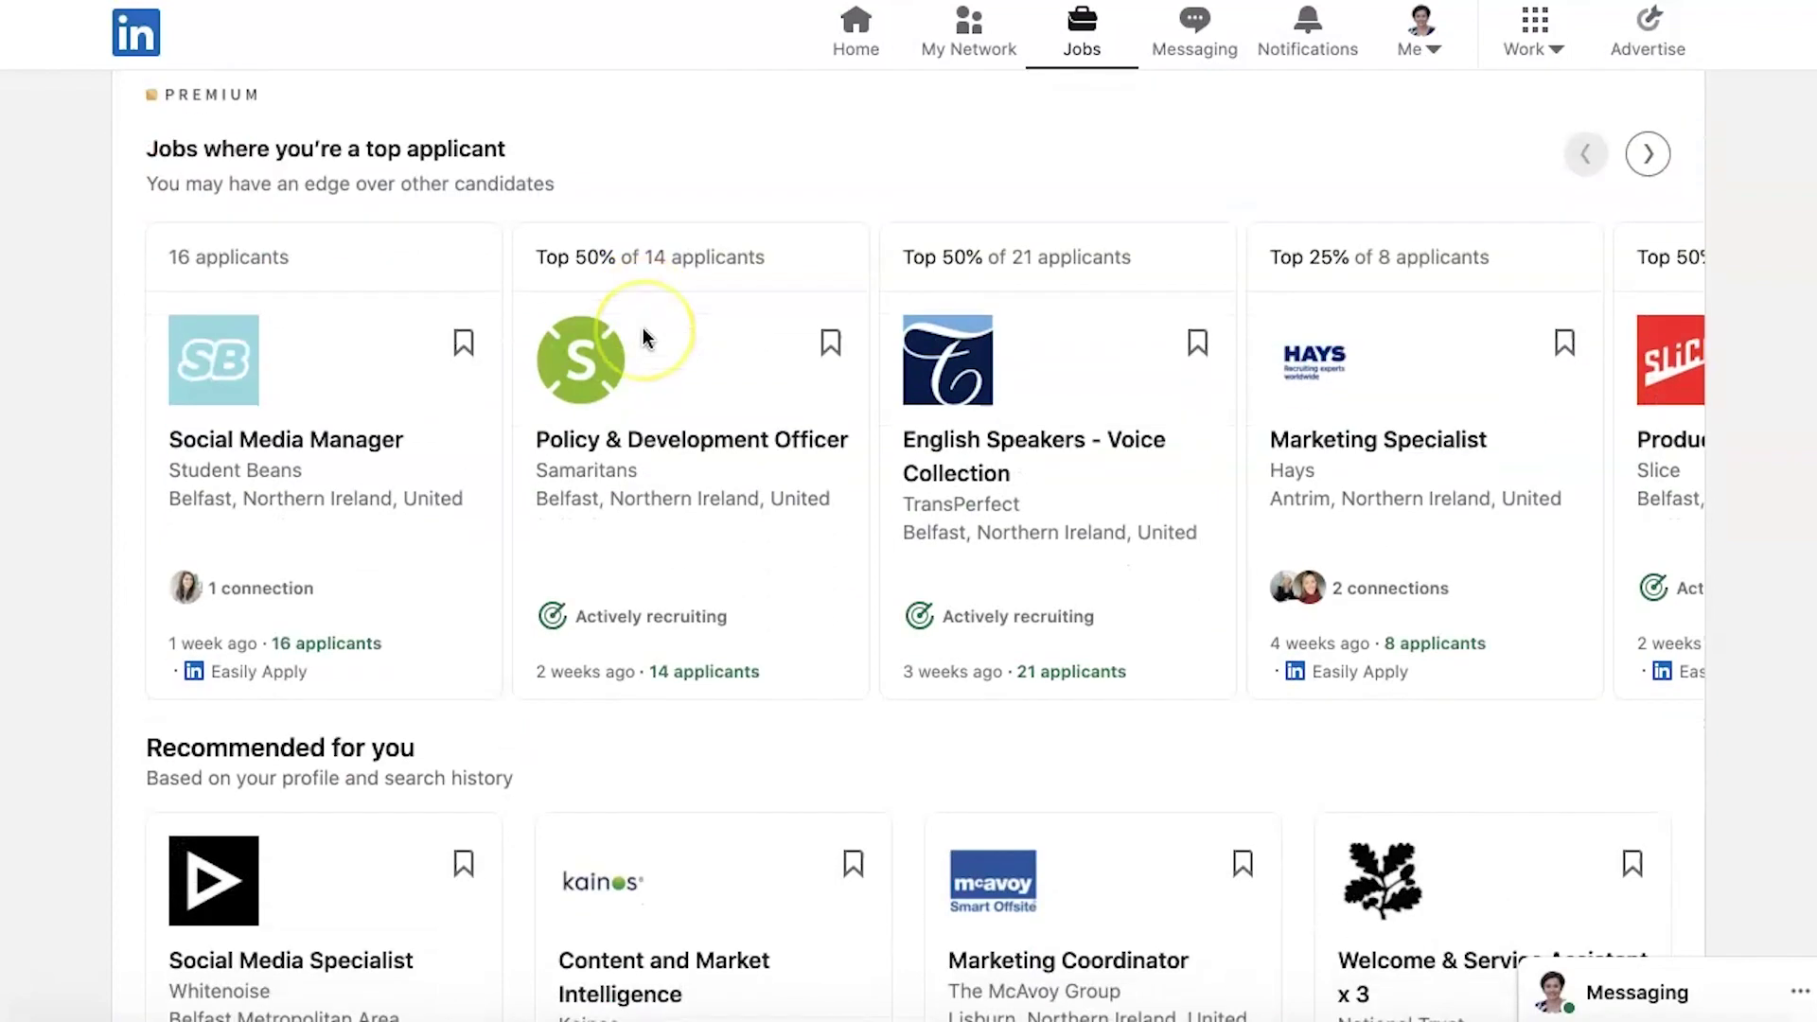
{"action": "scroll", "coordinate": [643, 327], "scroll_direction": "down", "scroll_amount": 7}
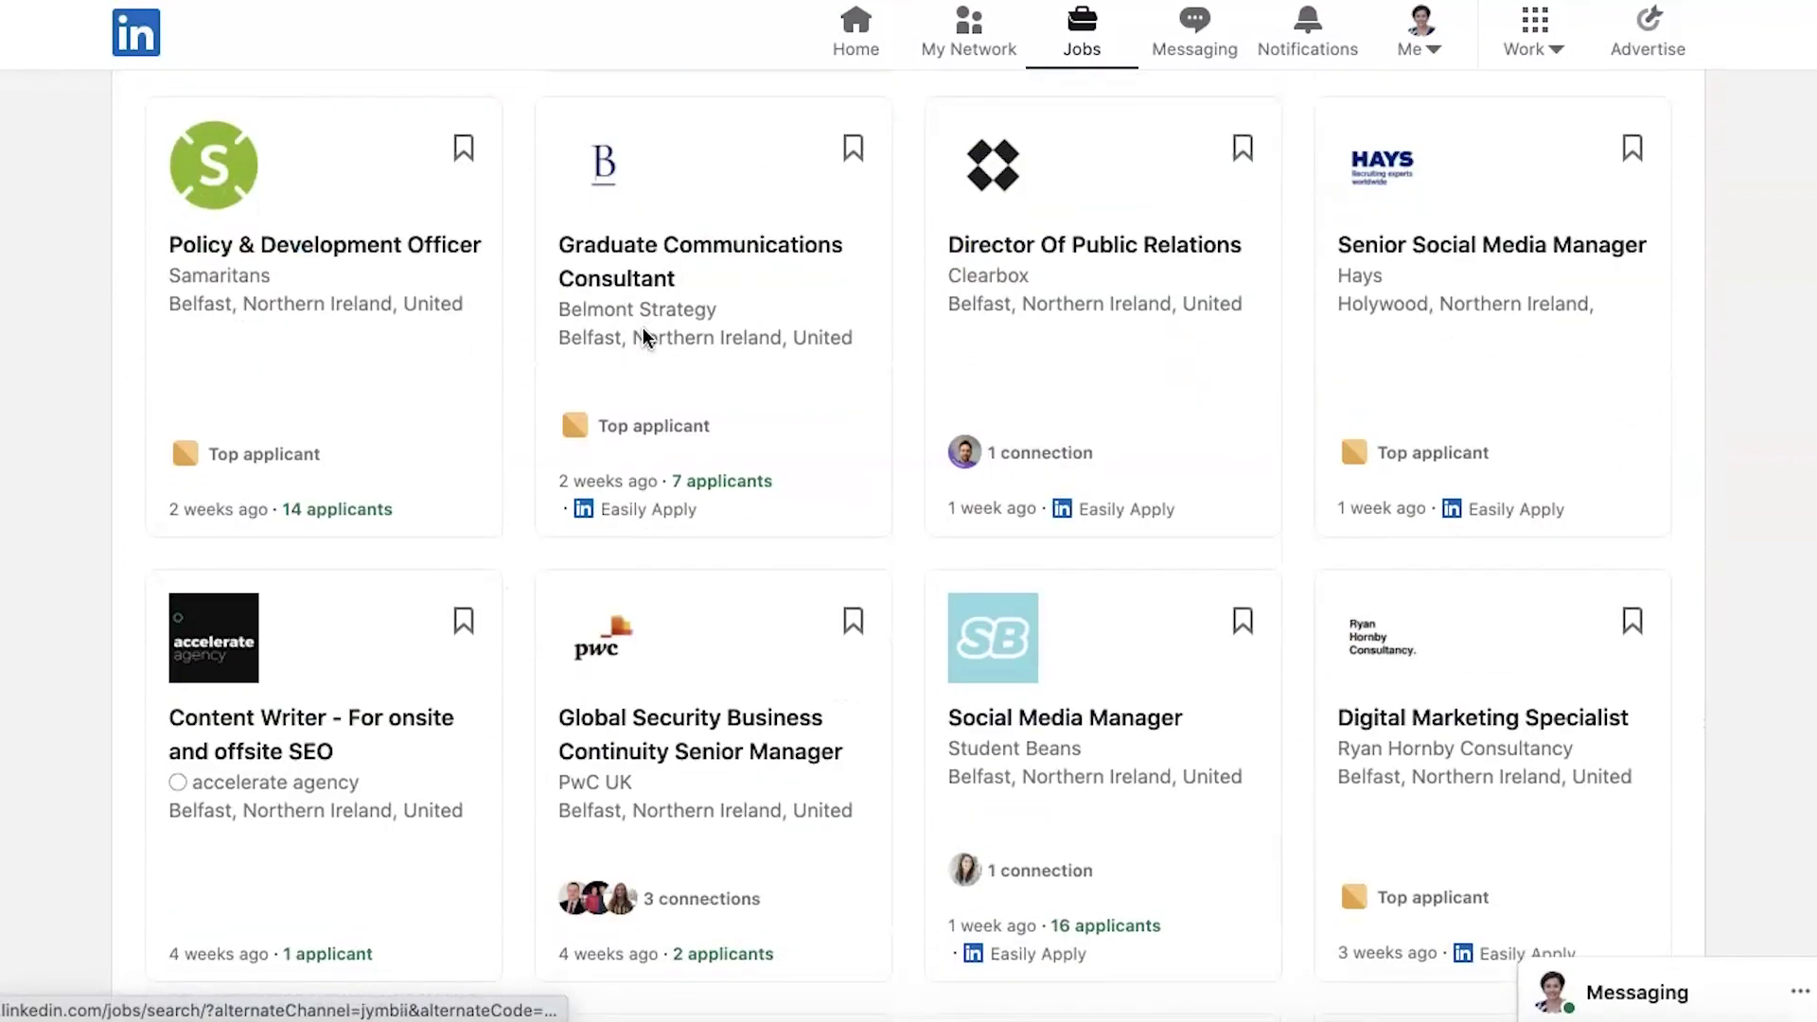
{"action": "scroll", "coordinate": [644, 327], "scroll_direction": "up", "scroll_amount": 20}
{"action": "left_click", "coordinate": [629, 598]}
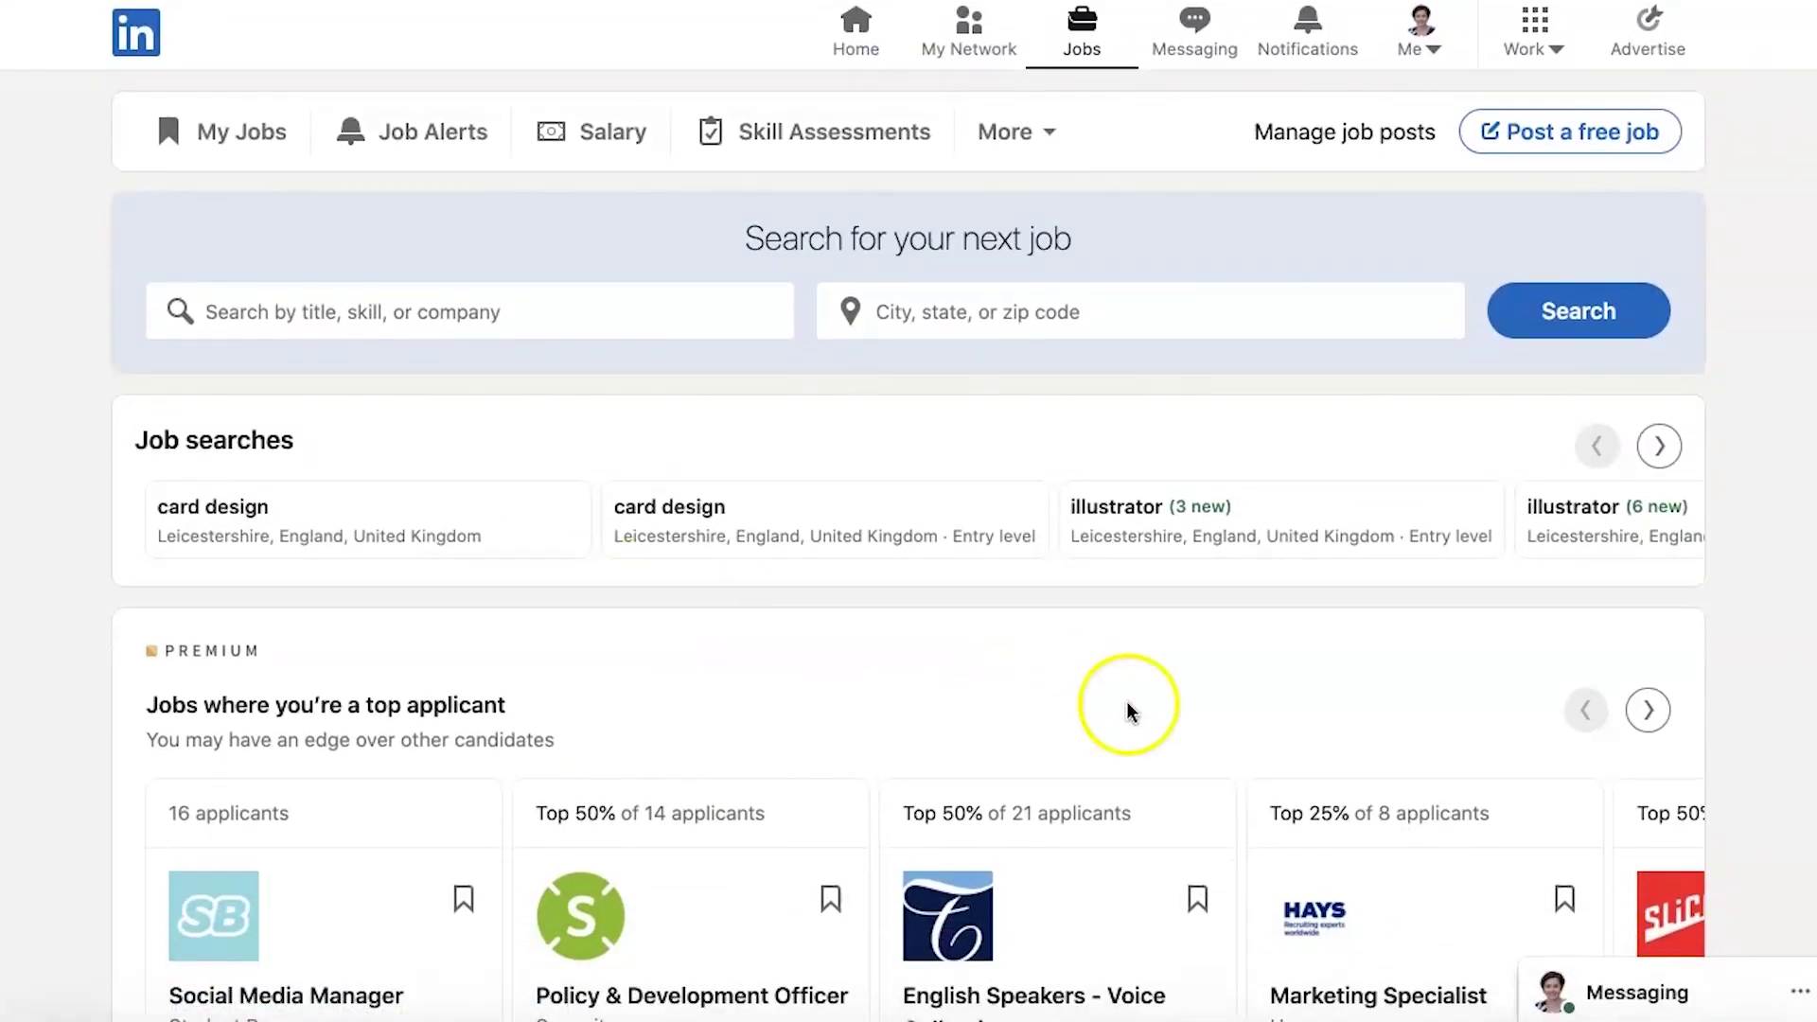
- Search 'marketing manager' jobs with location 'london', picking London, England, United Kingdom
{"action": "left_click", "coordinate": [493, 314]}
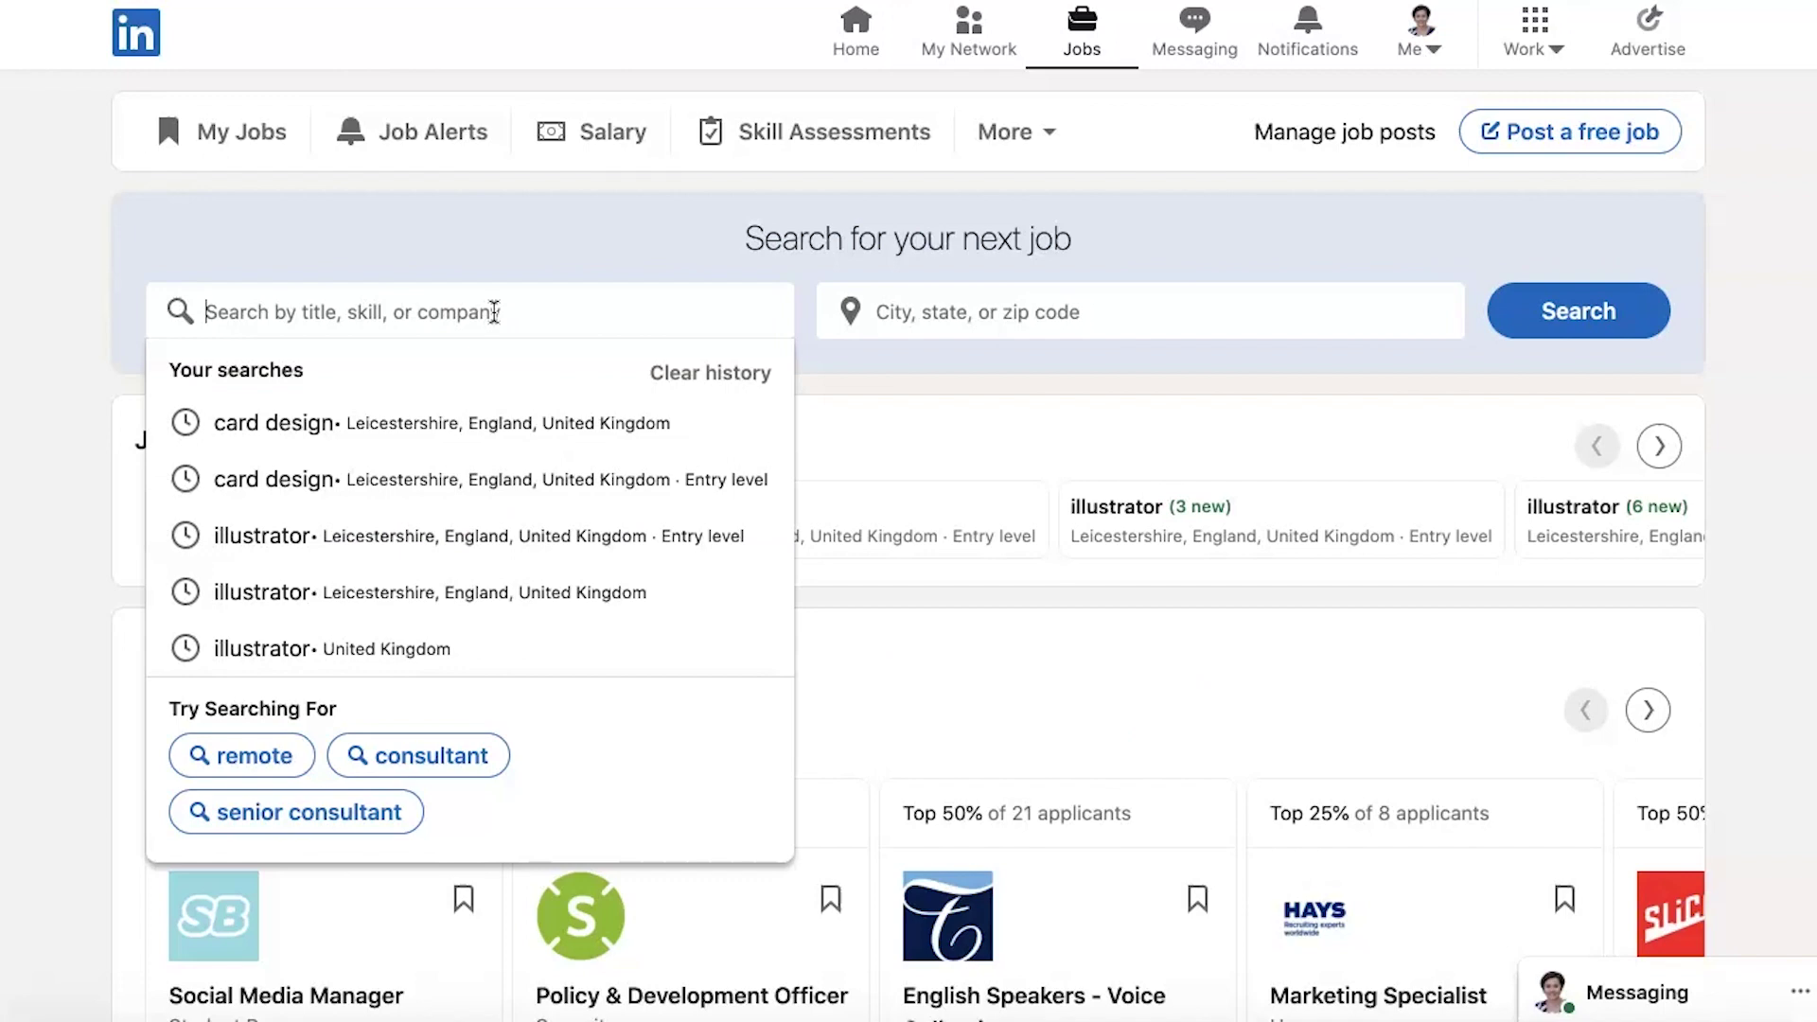
{"action": "type", "text": "marketing"}
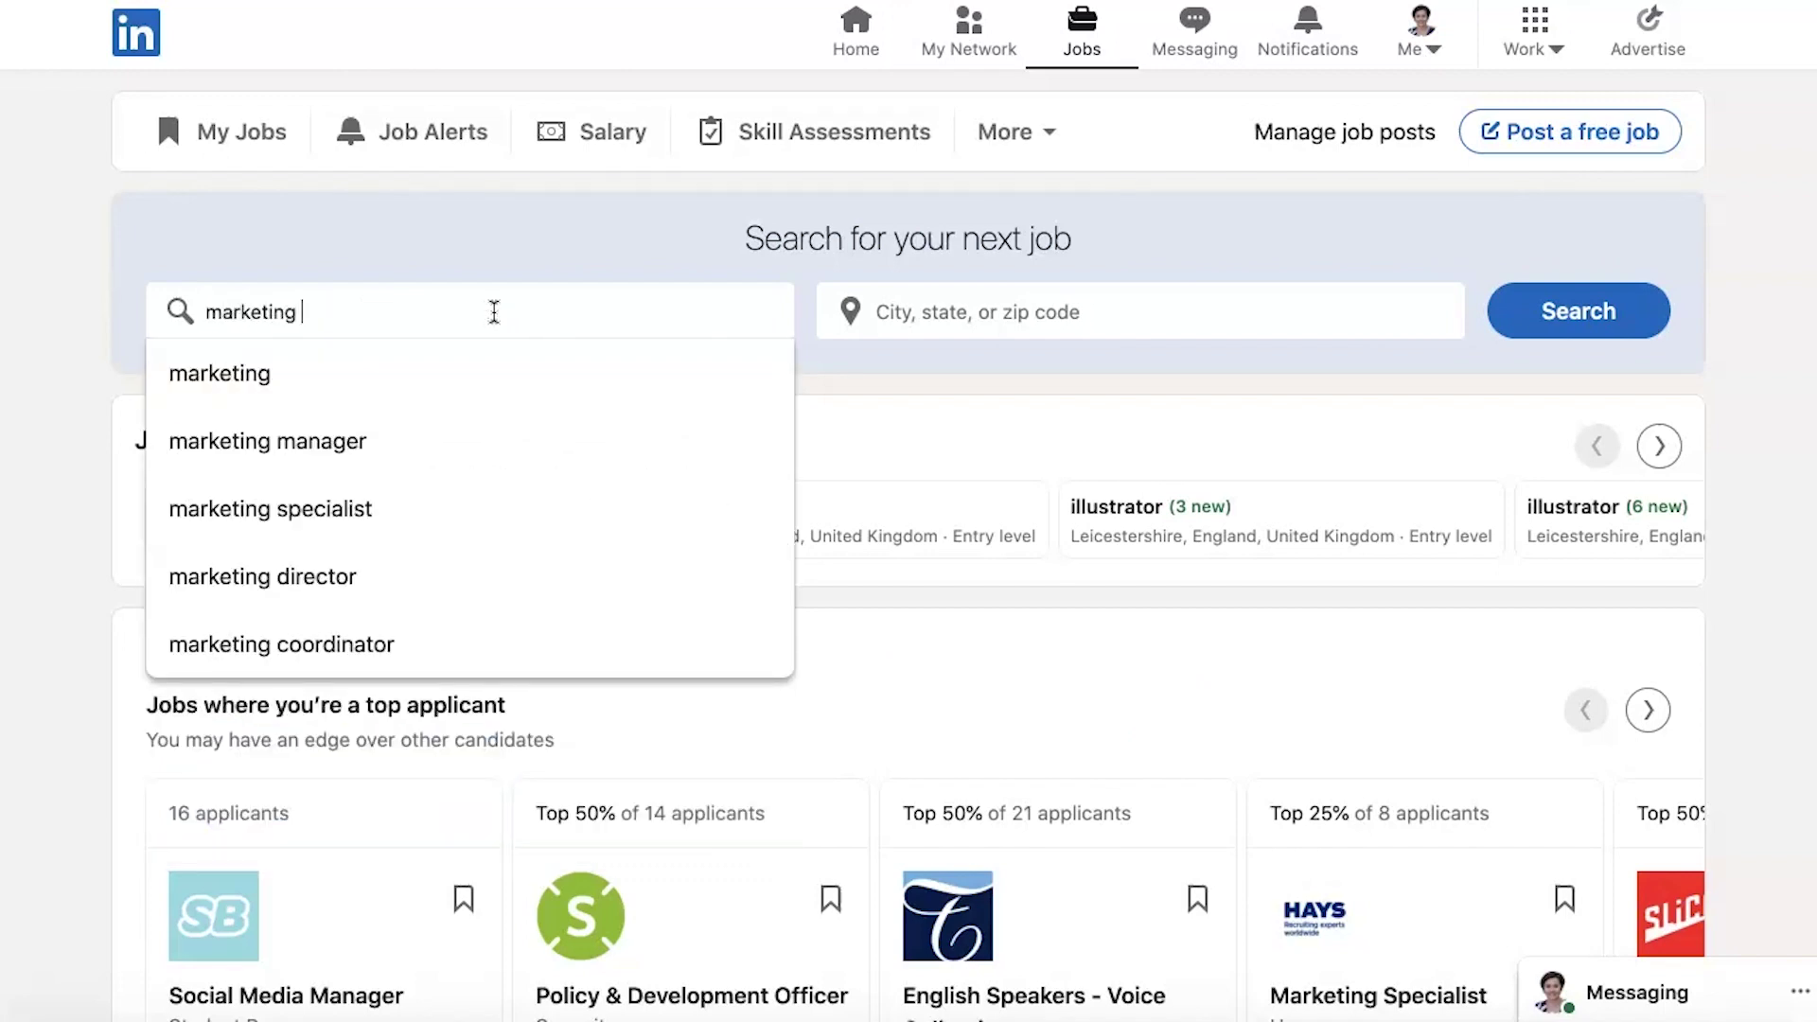
{"action": "type", "text": " manag"}
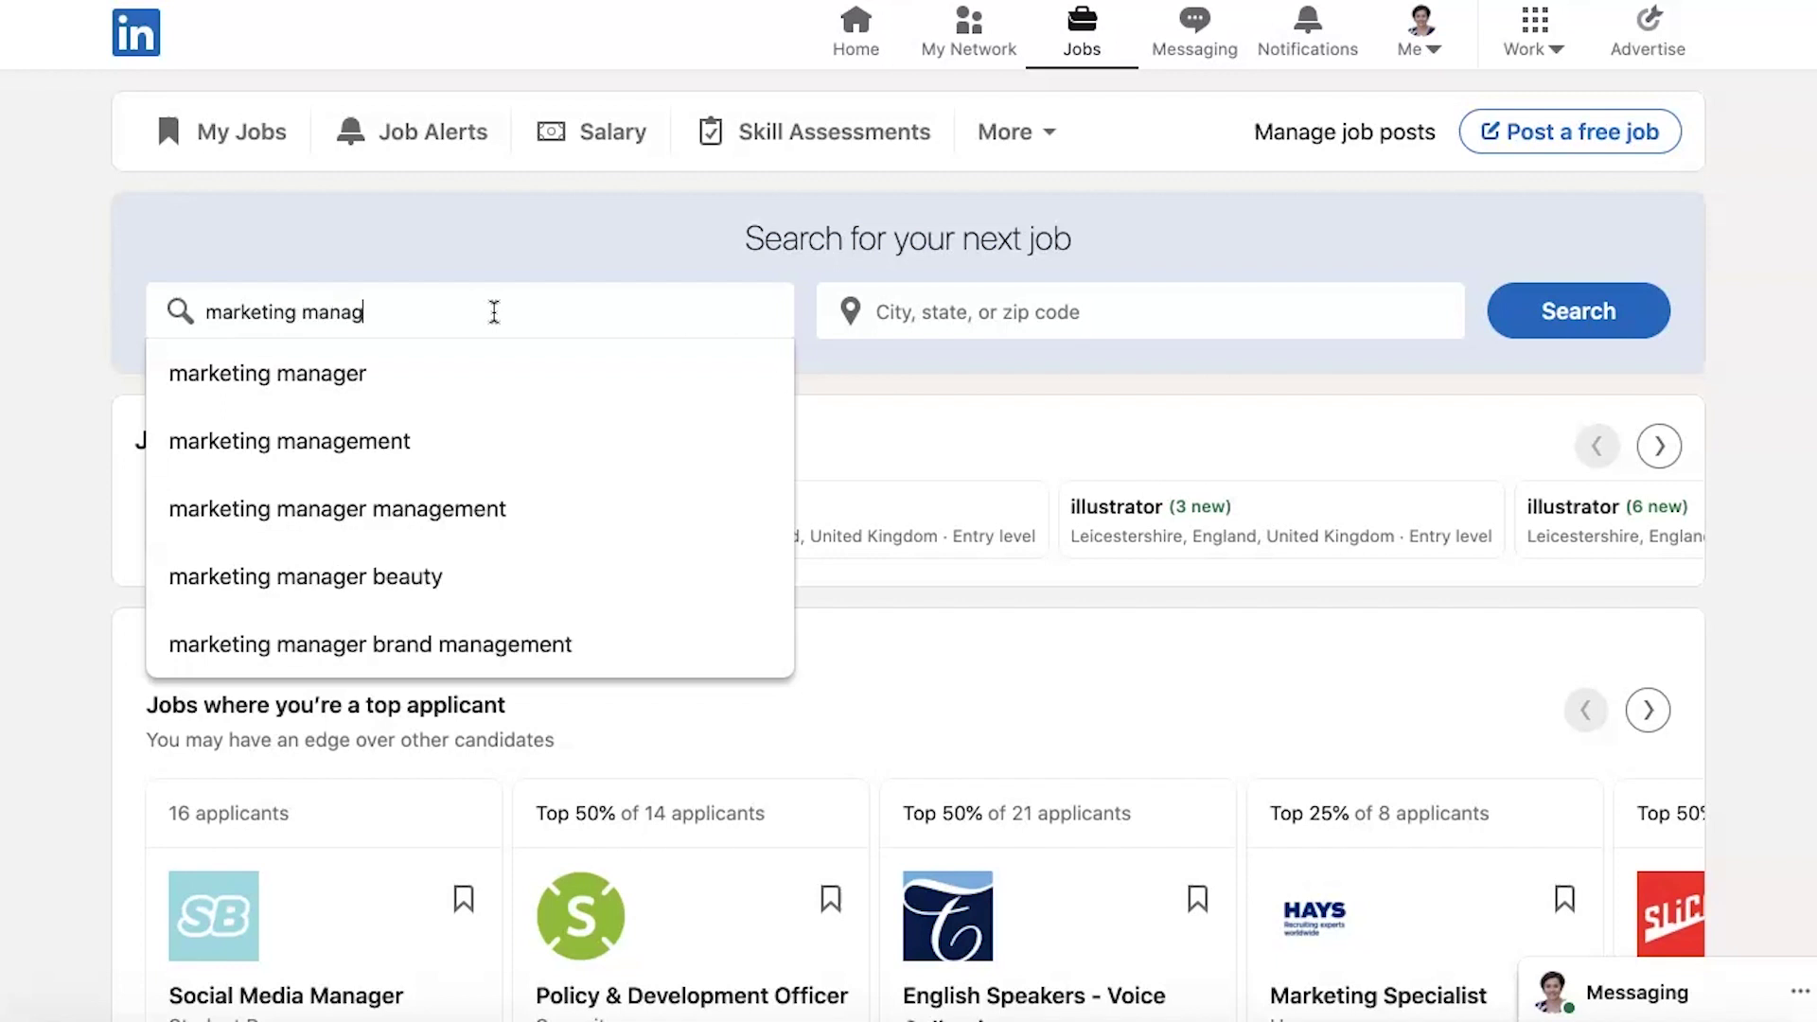
{"action": "type", "text": "er"}
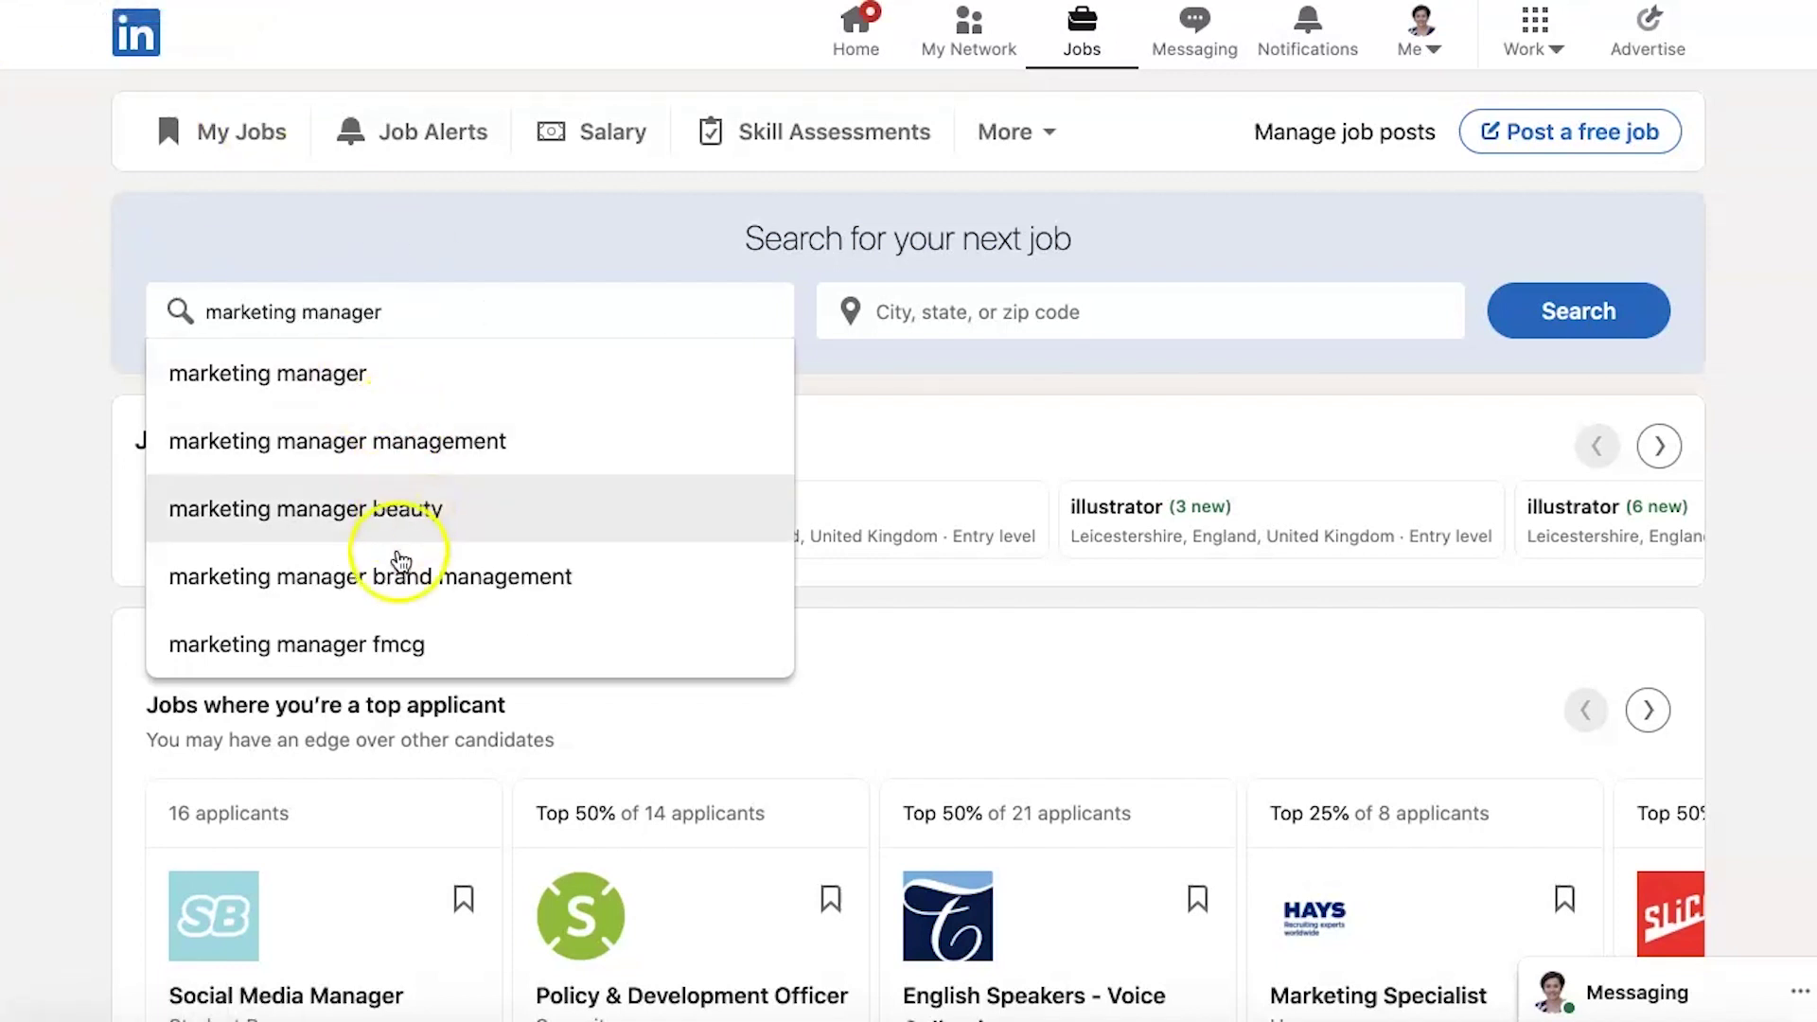
{"action": "scroll", "coordinate": [398, 567], "scroll_direction": "down", "scroll_amount": 2}
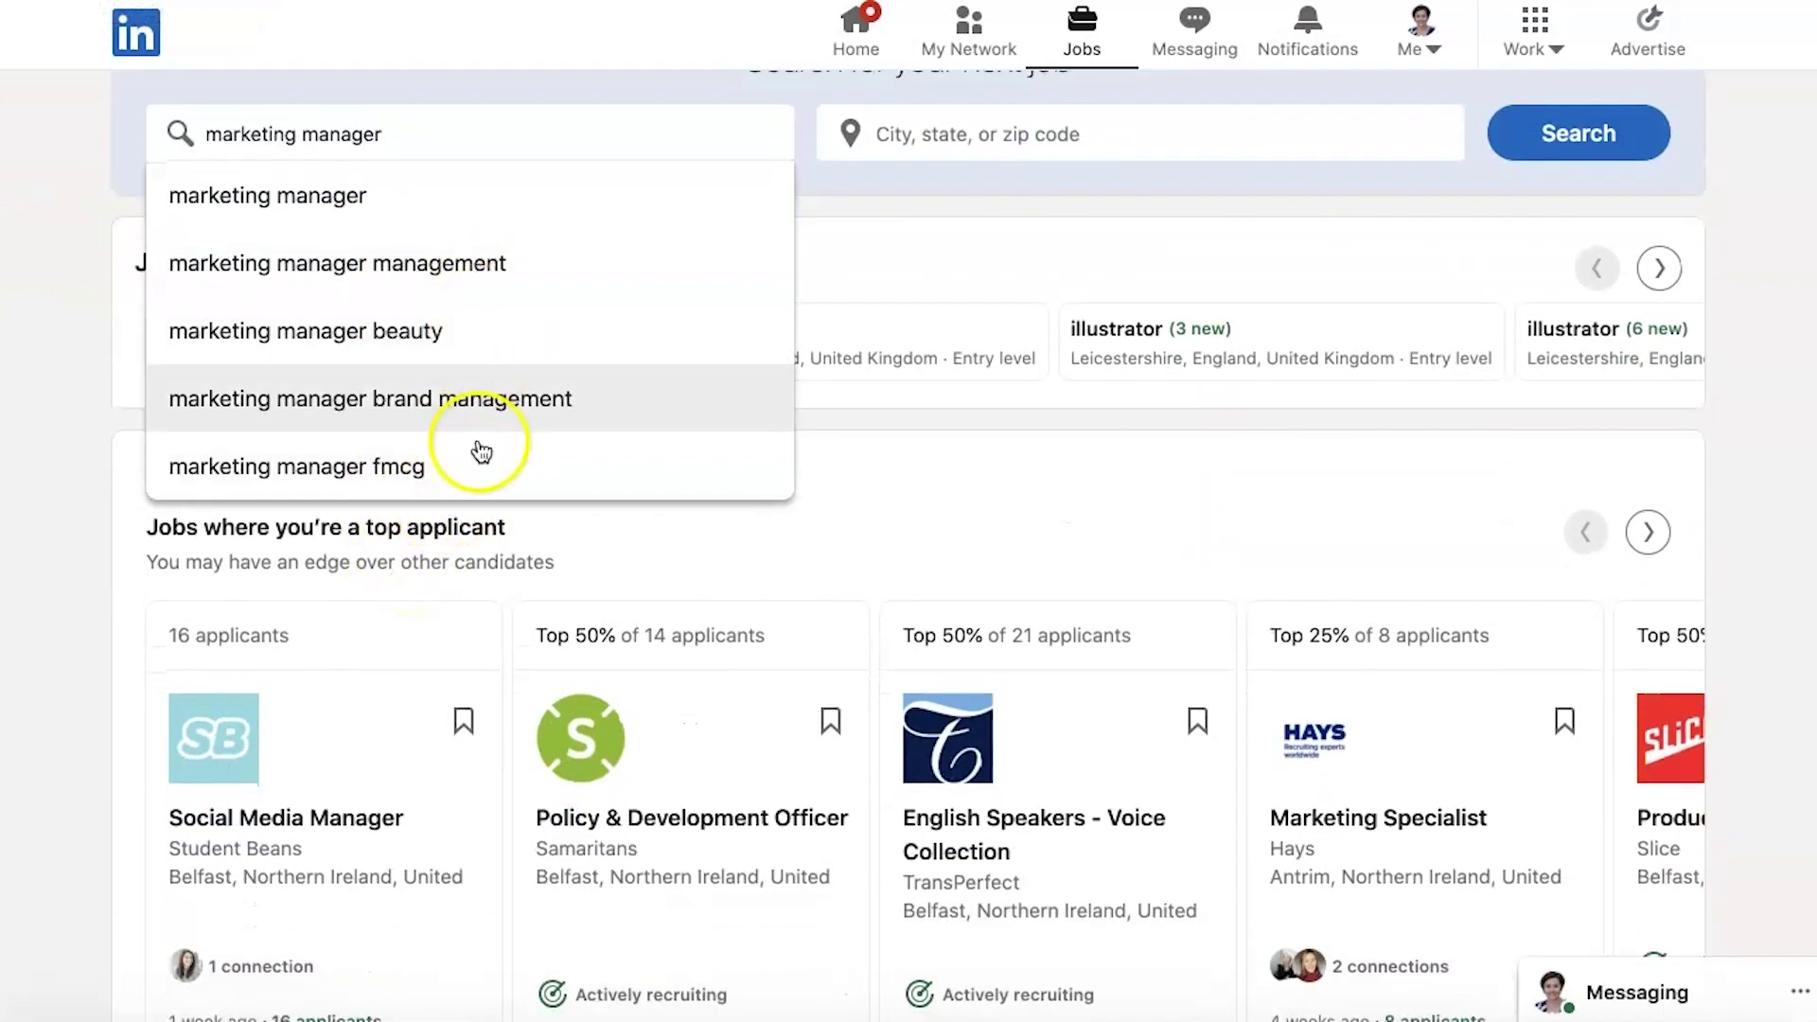
{"action": "scroll", "coordinate": [473, 422], "scroll_direction": "up", "scroll_amount": 2}
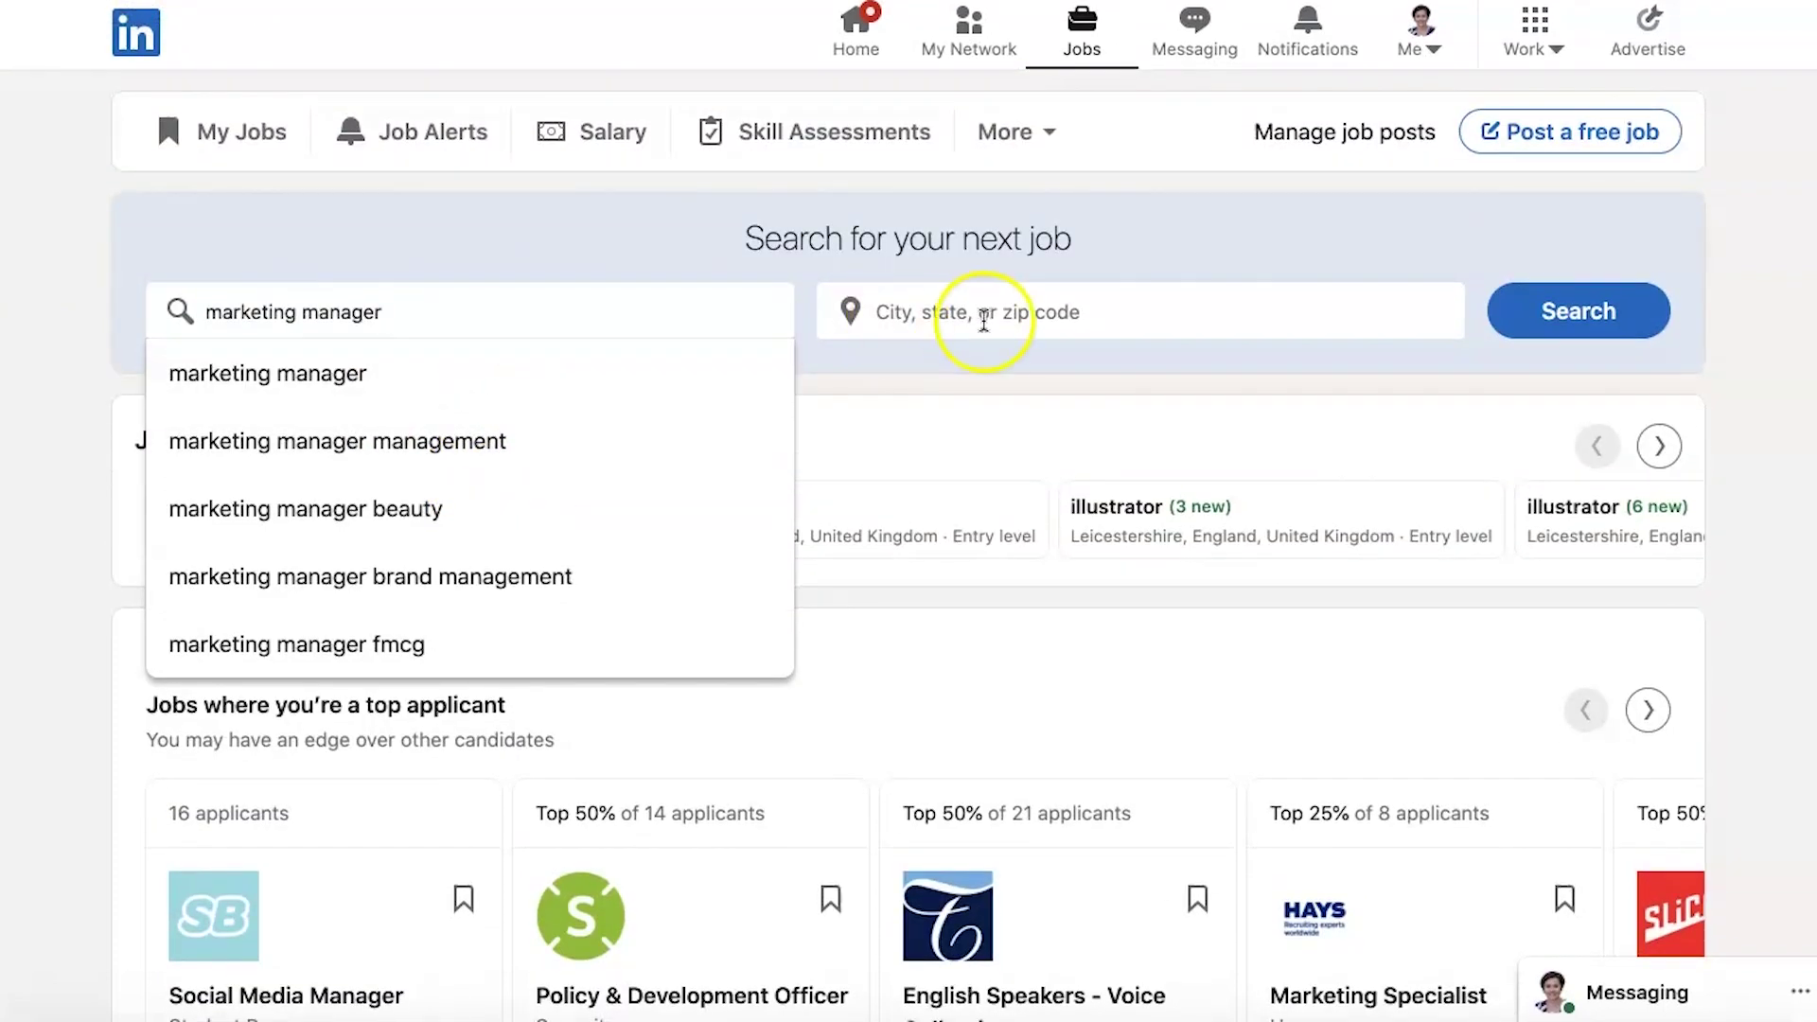
{"action": "left_click", "coordinate": [1025, 311]}
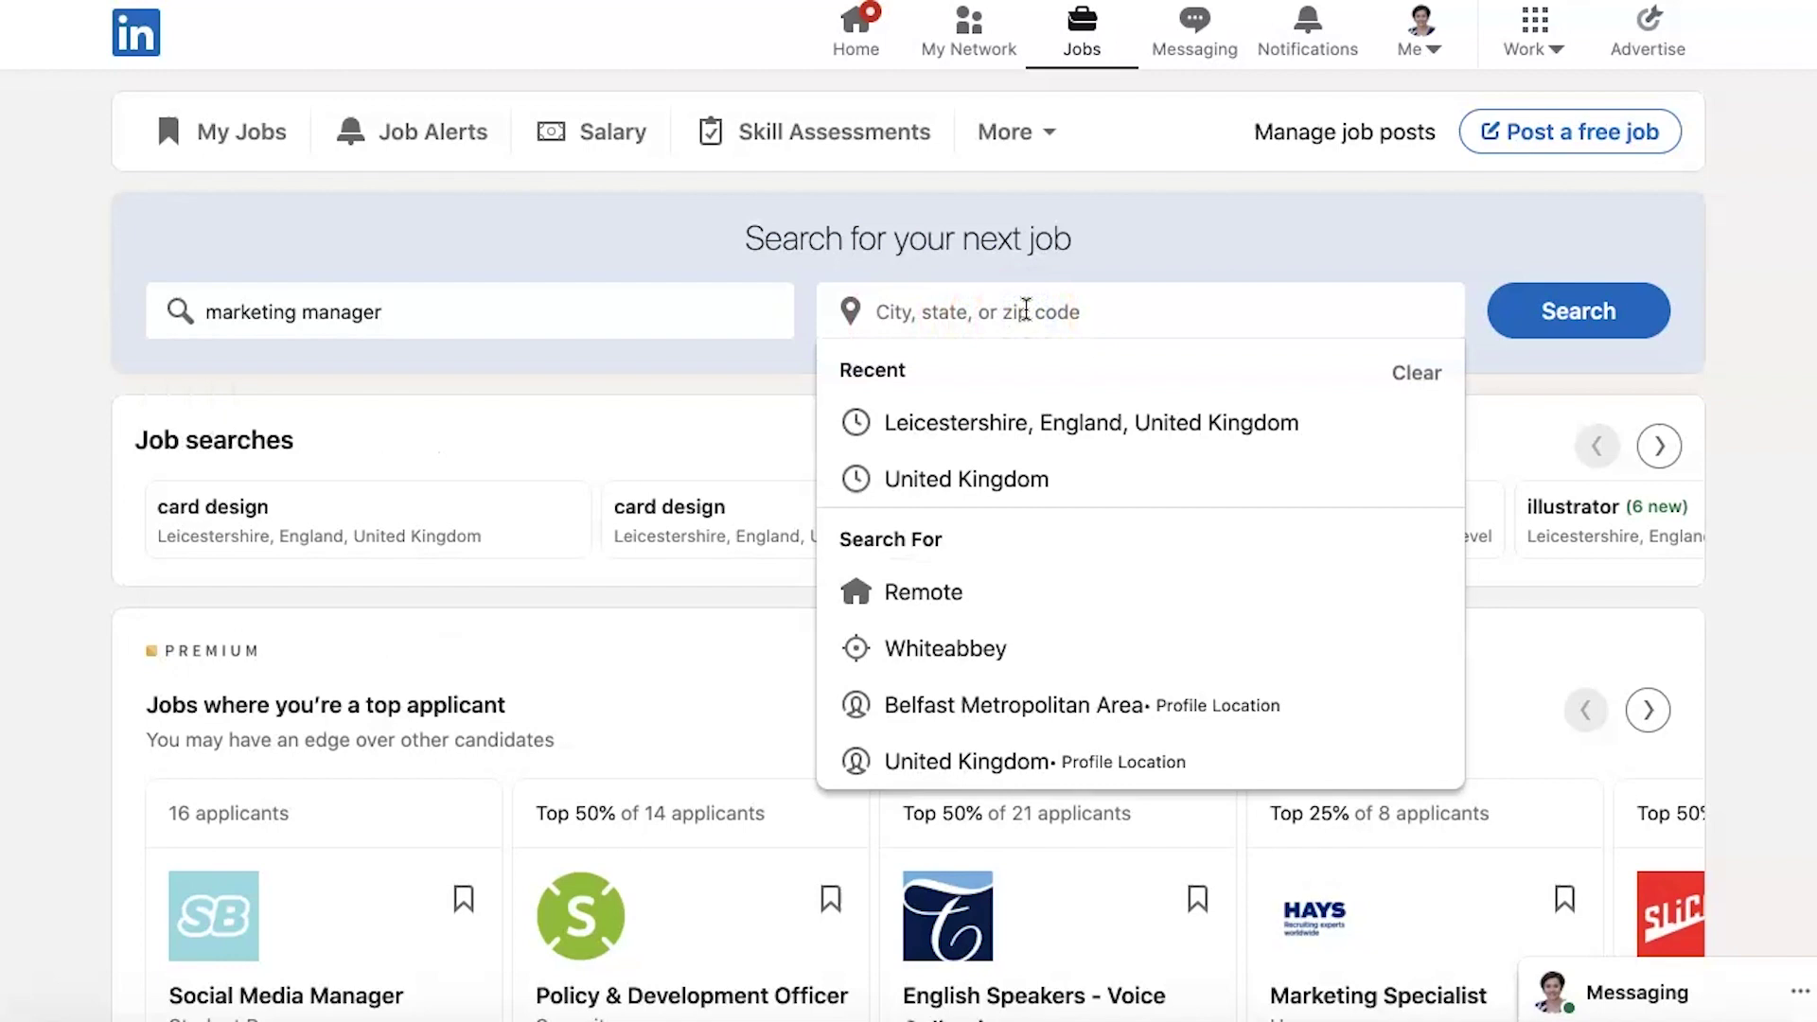
{"action": "type", "text": "london"}
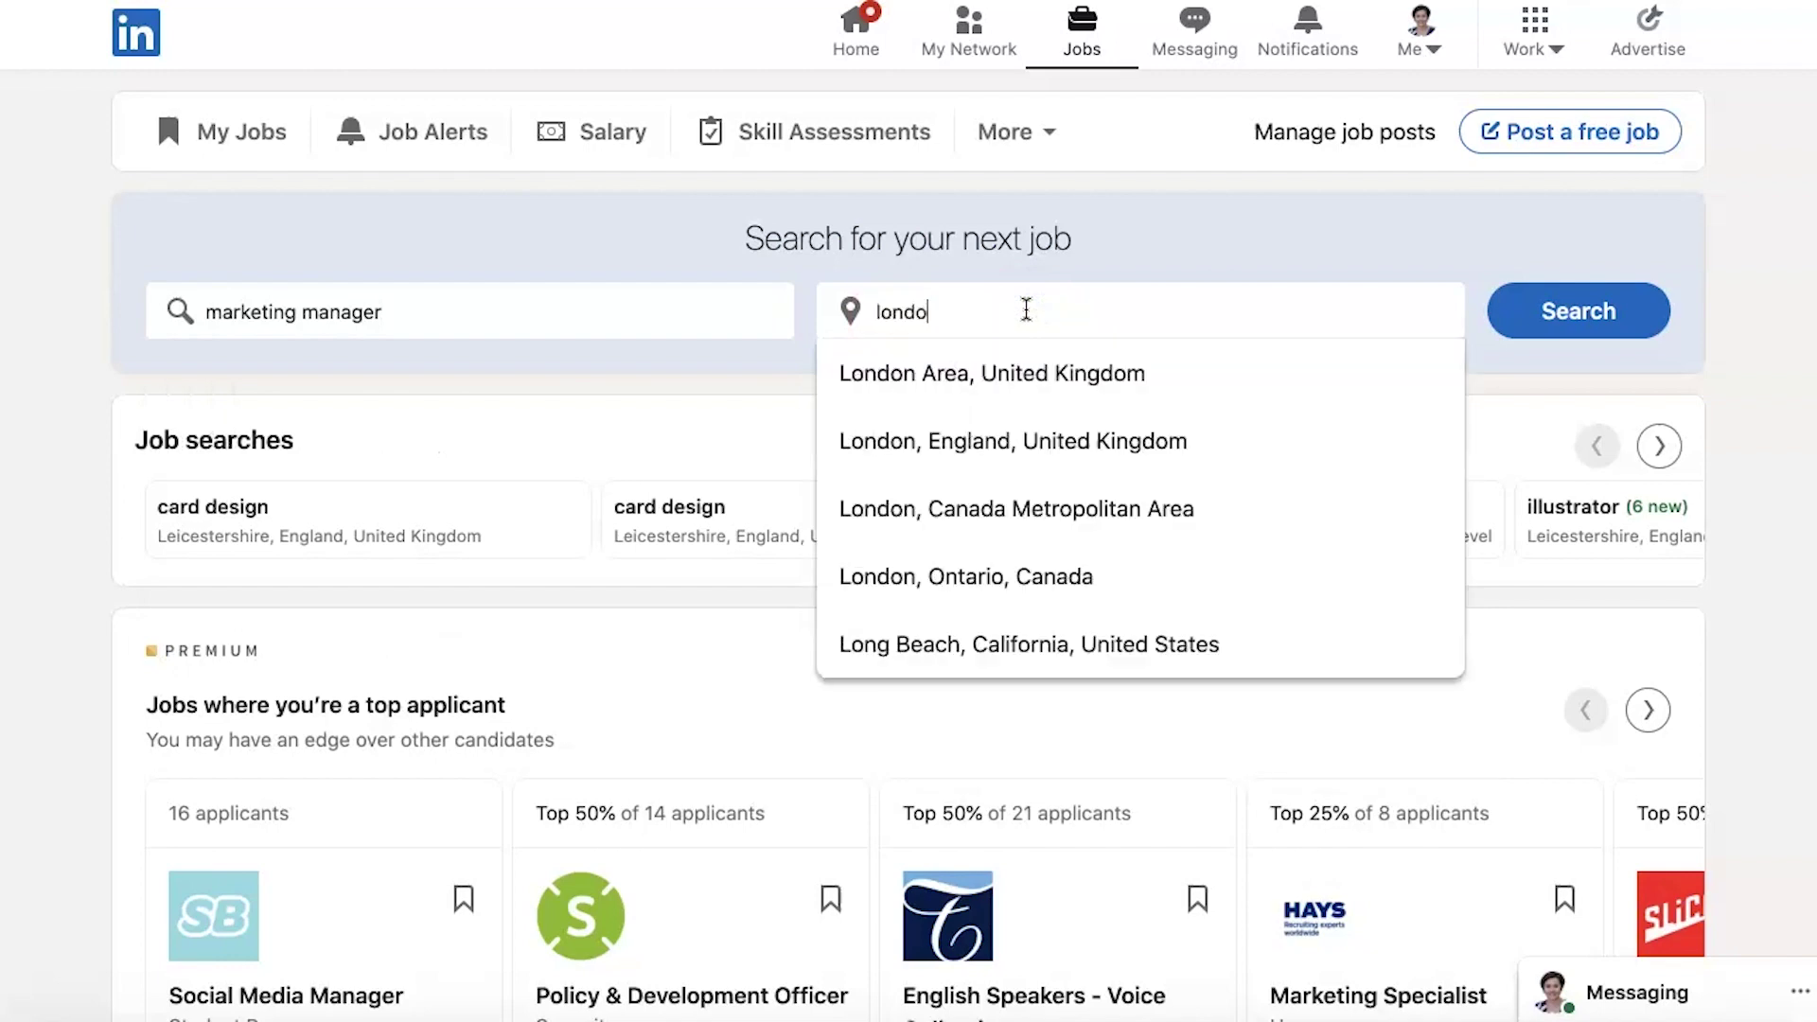
{"action": "left_click", "coordinate": [1036, 355]}
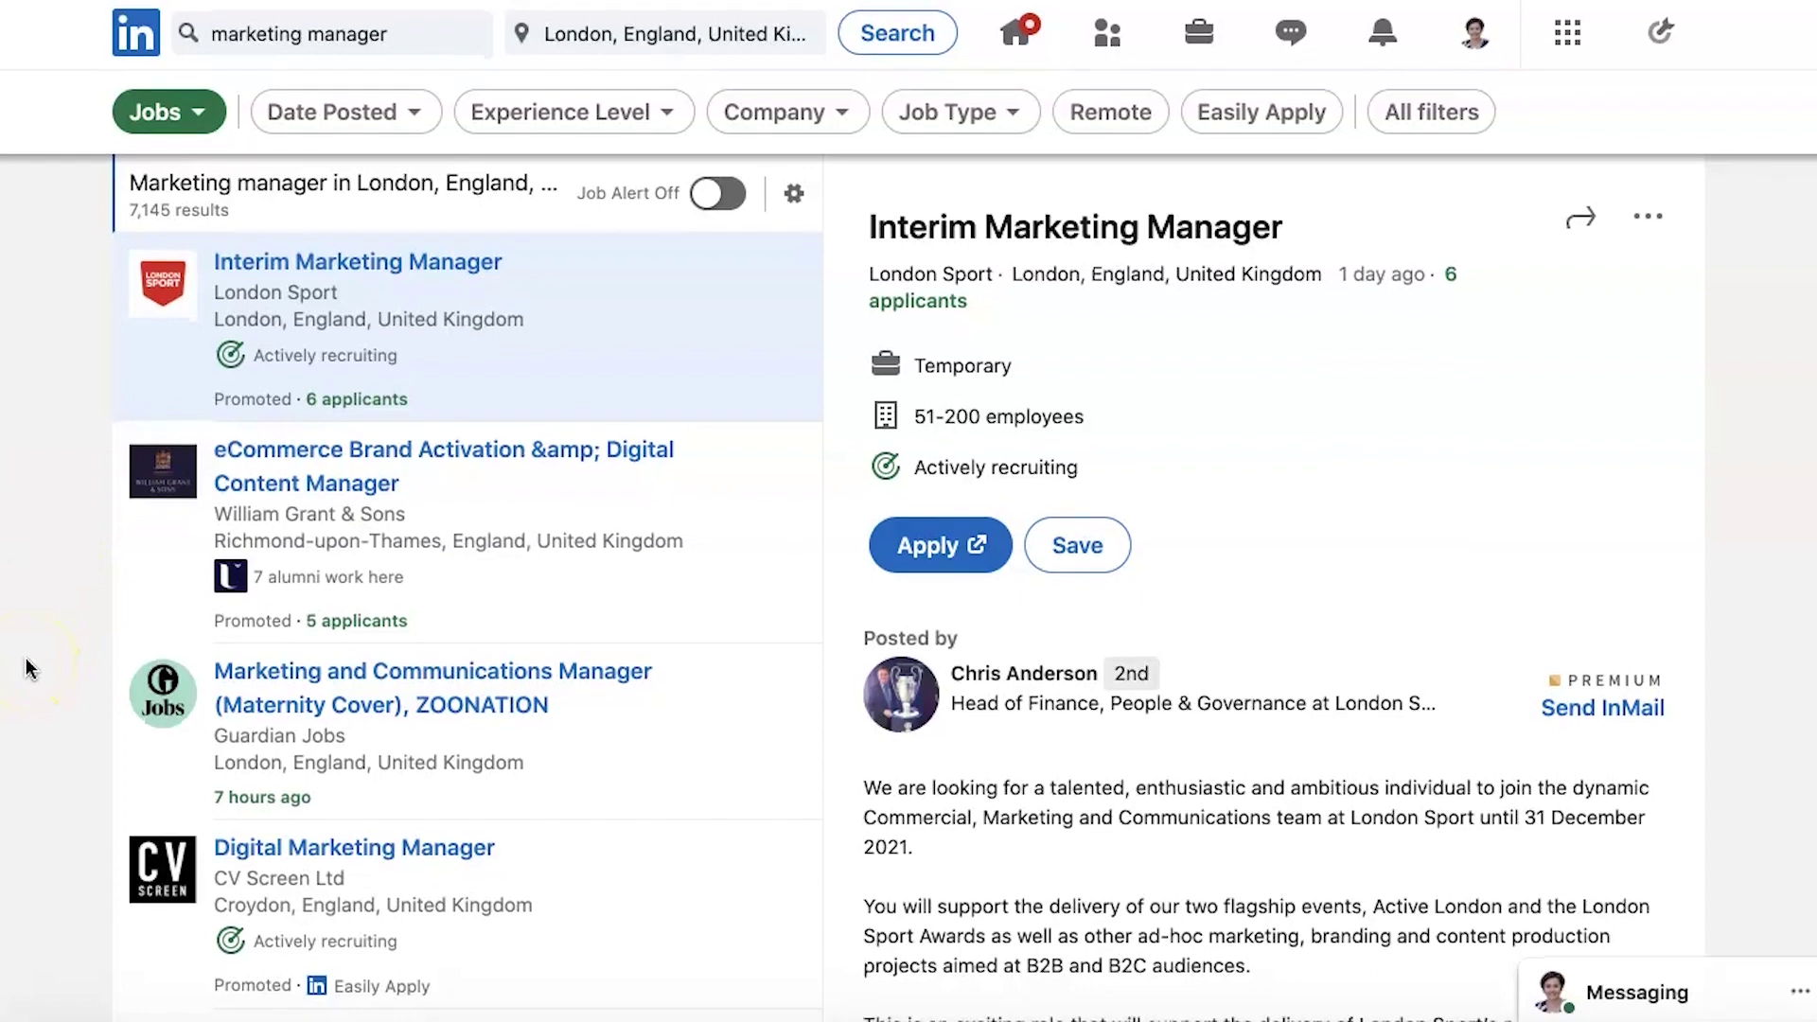
- Apply the Past 24 hours date filter for 379 results and browse the list
{"action": "left_click", "coordinate": [369, 111]}
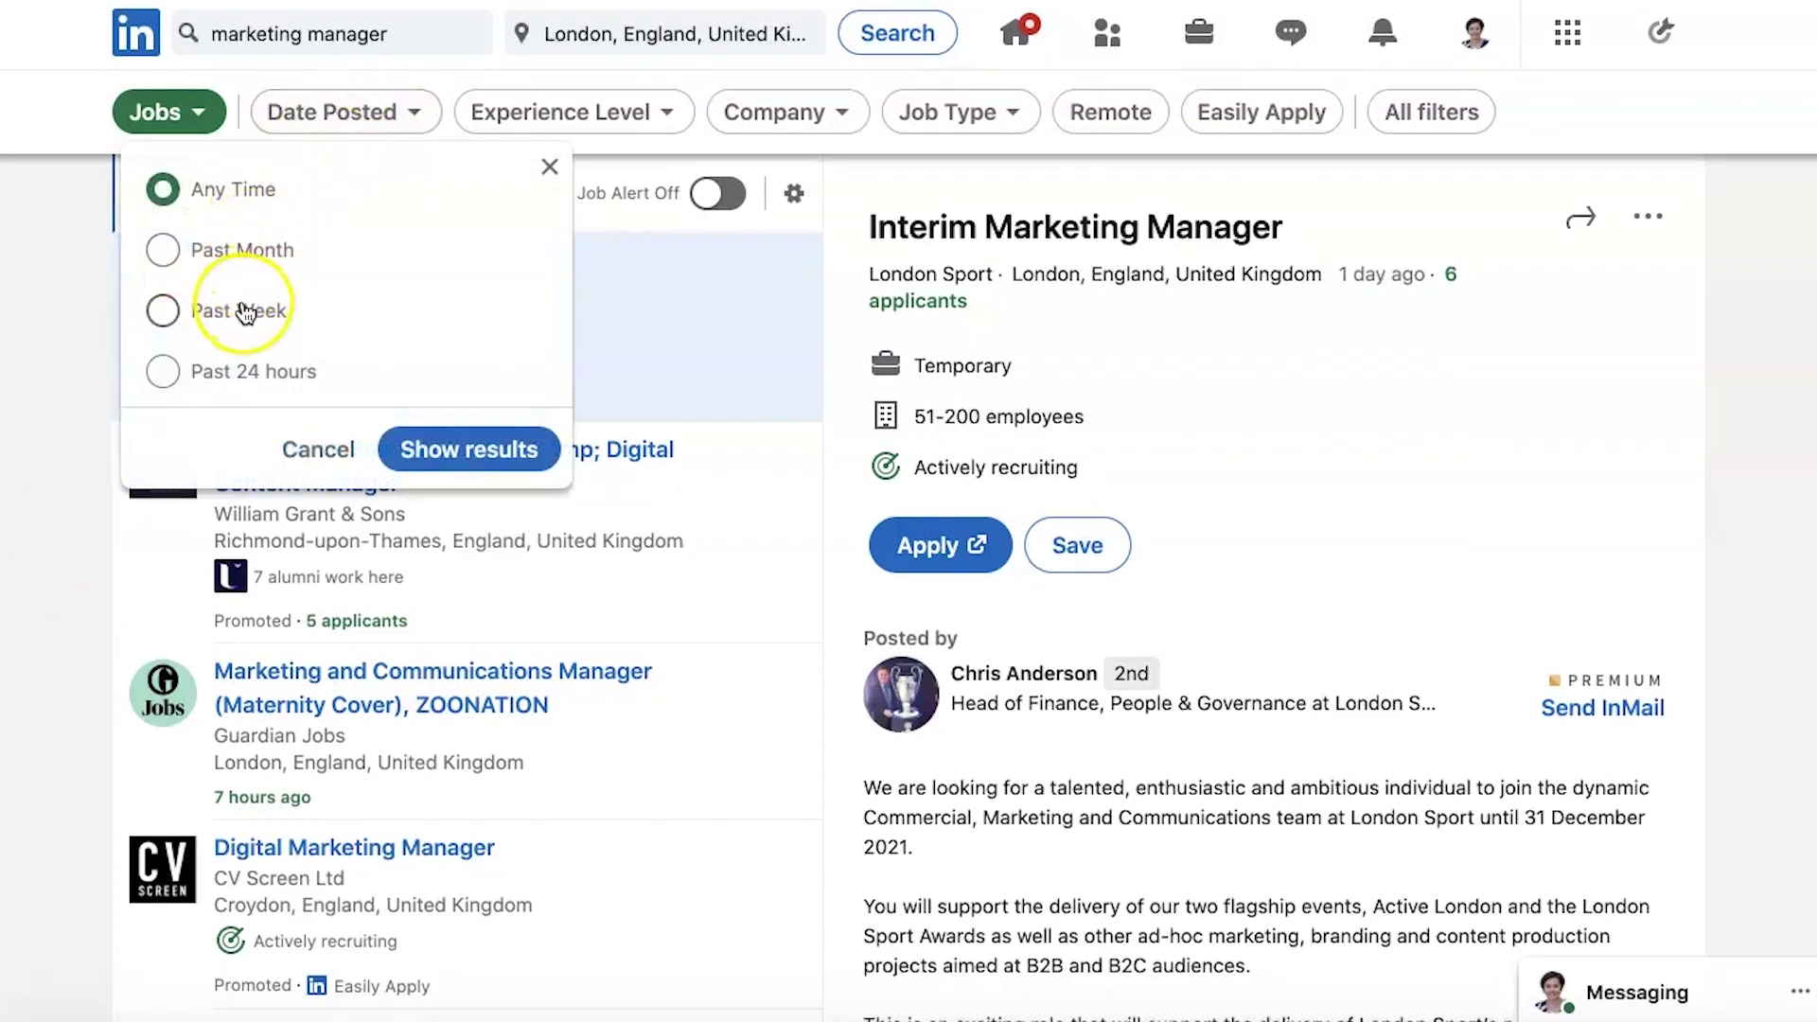
{"action": "left_click", "coordinate": [236, 370]}
{"action": "left_click", "coordinate": [445, 450]}
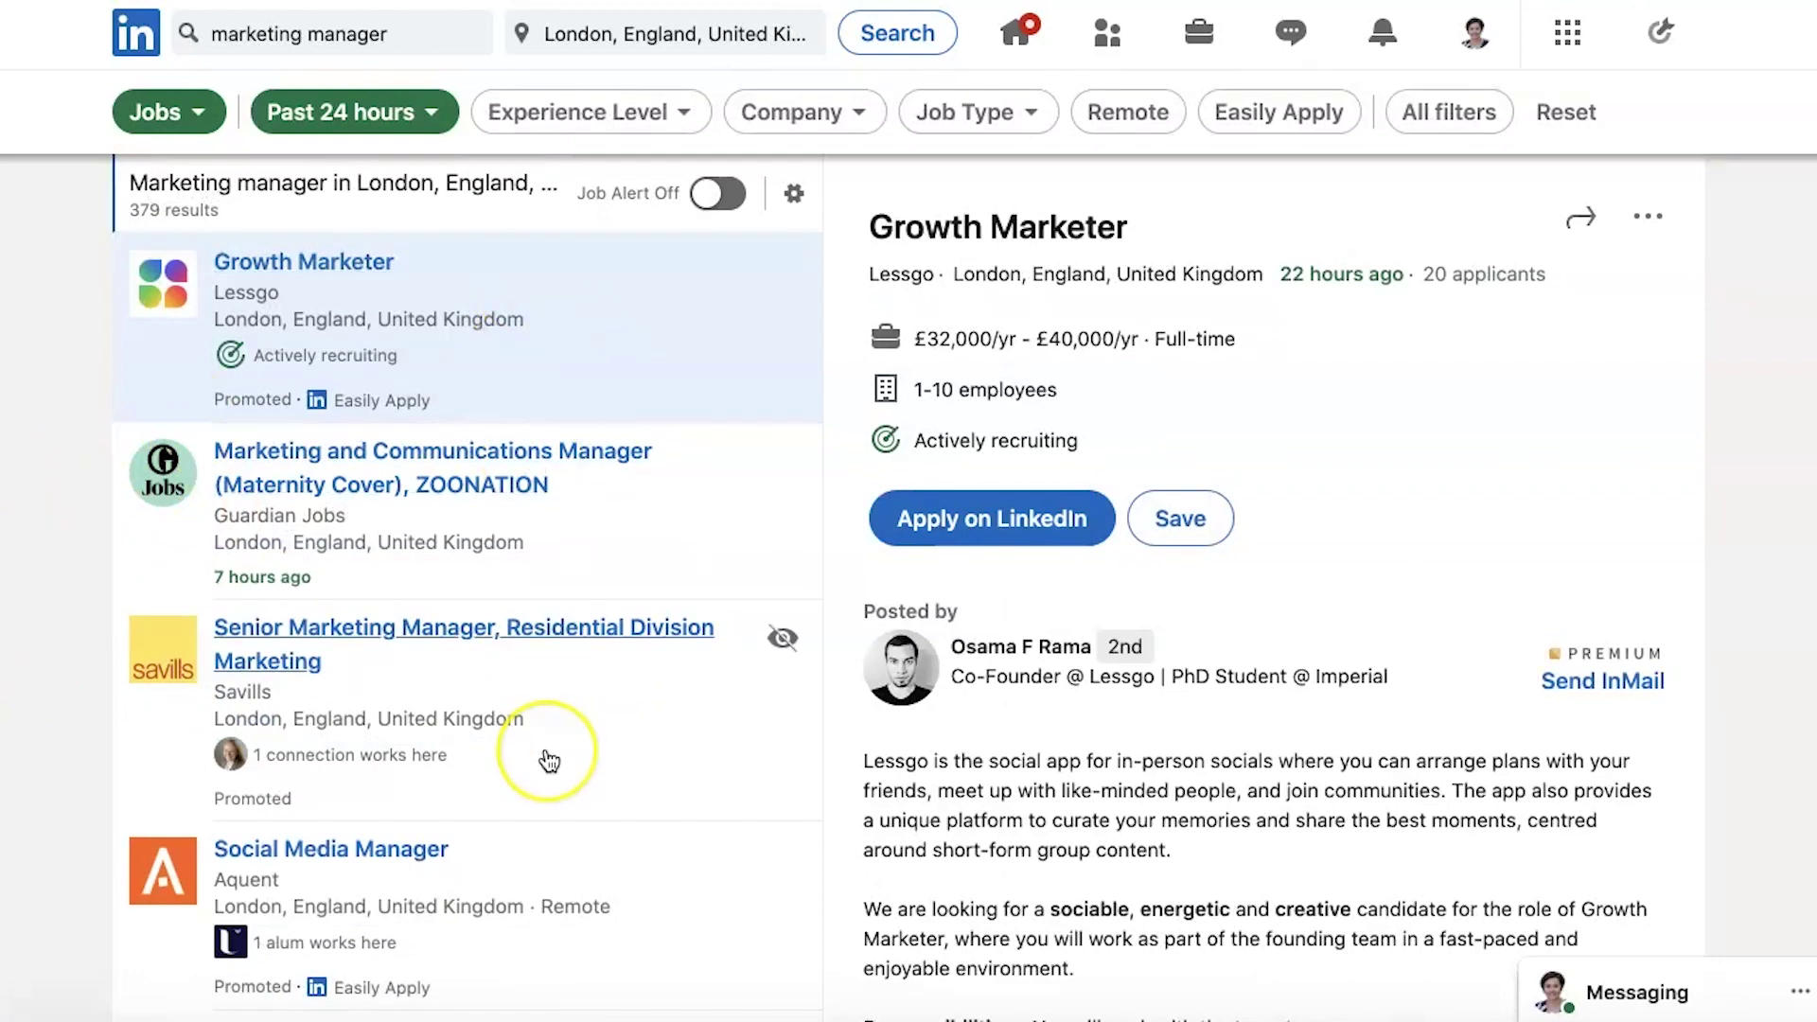
{"action": "scroll", "coordinate": [544, 757], "scroll_direction": "down", "scroll_amount": 2}
{"action": "scroll", "coordinate": [549, 760], "scroll_direction": "down", "scroll_amount": 4}
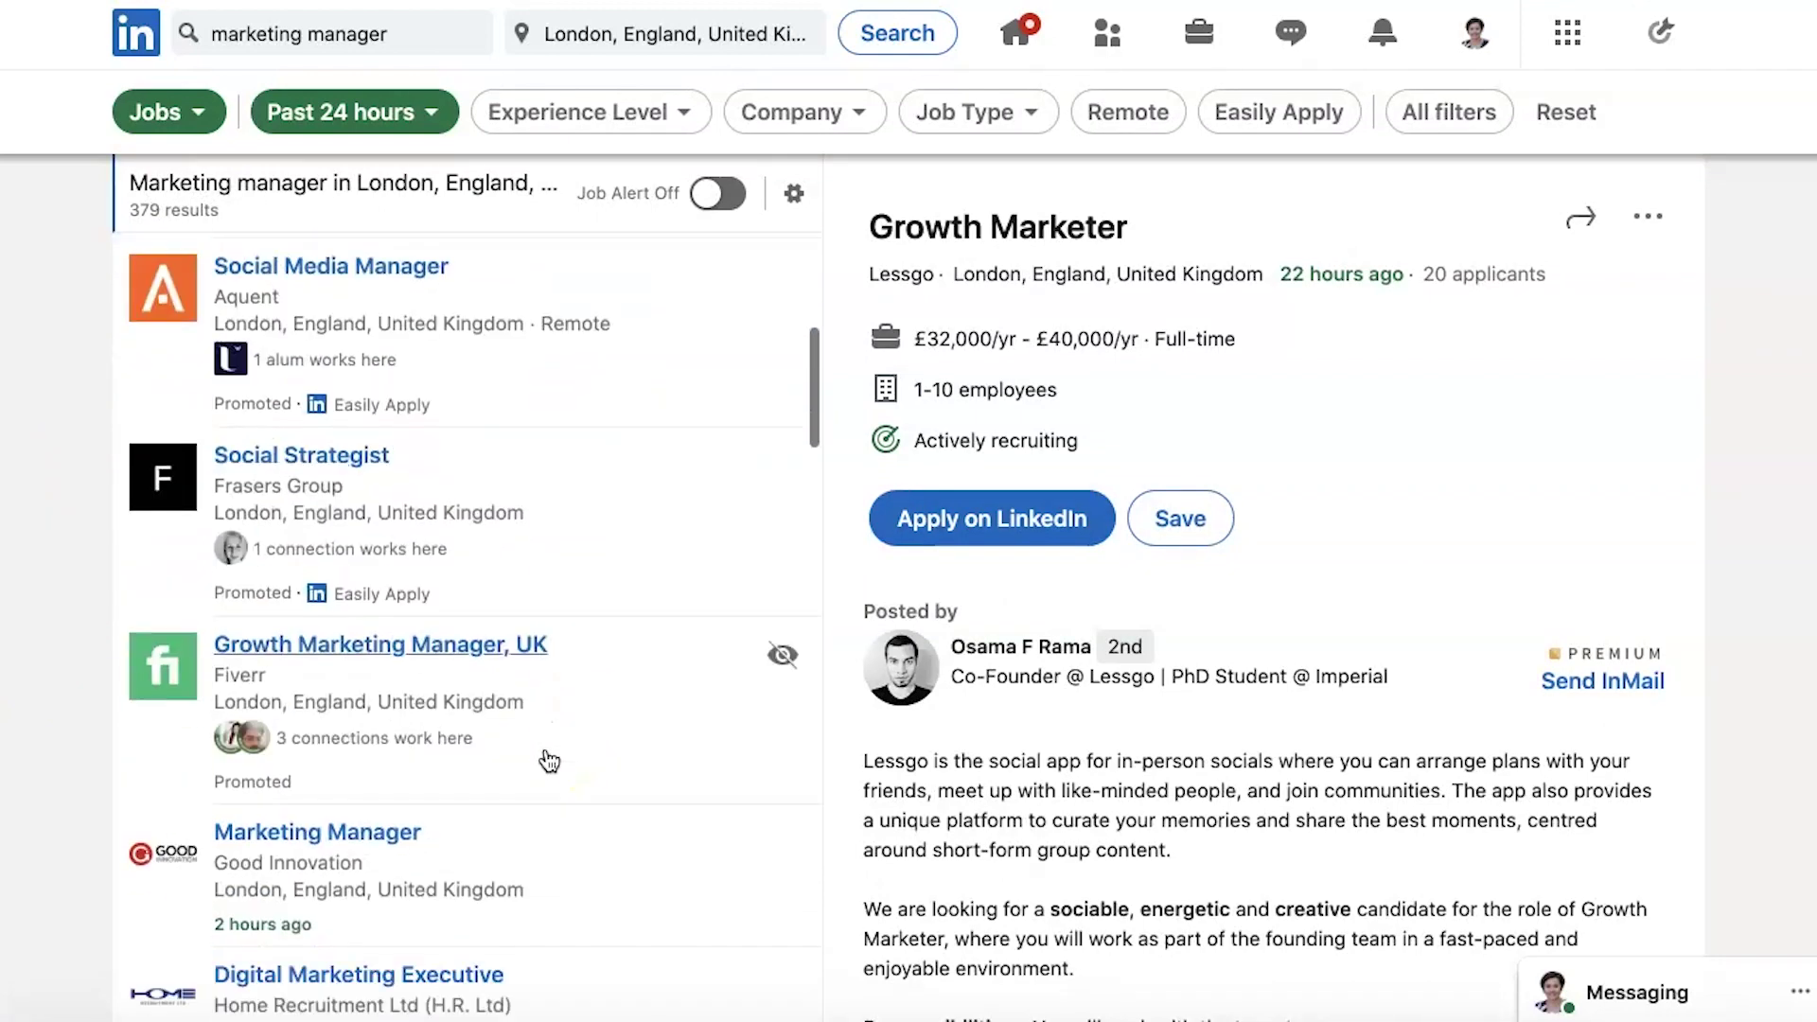
{"action": "scroll", "coordinate": [548, 760], "scroll_direction": "down", "scroll_amount": 2}
{"action": "scroll", "coordinate": [544, 757], "scroll_direction": "up", "scroll_amount": 1}
{"action": "left_click", "coordinate": [538, 641]}
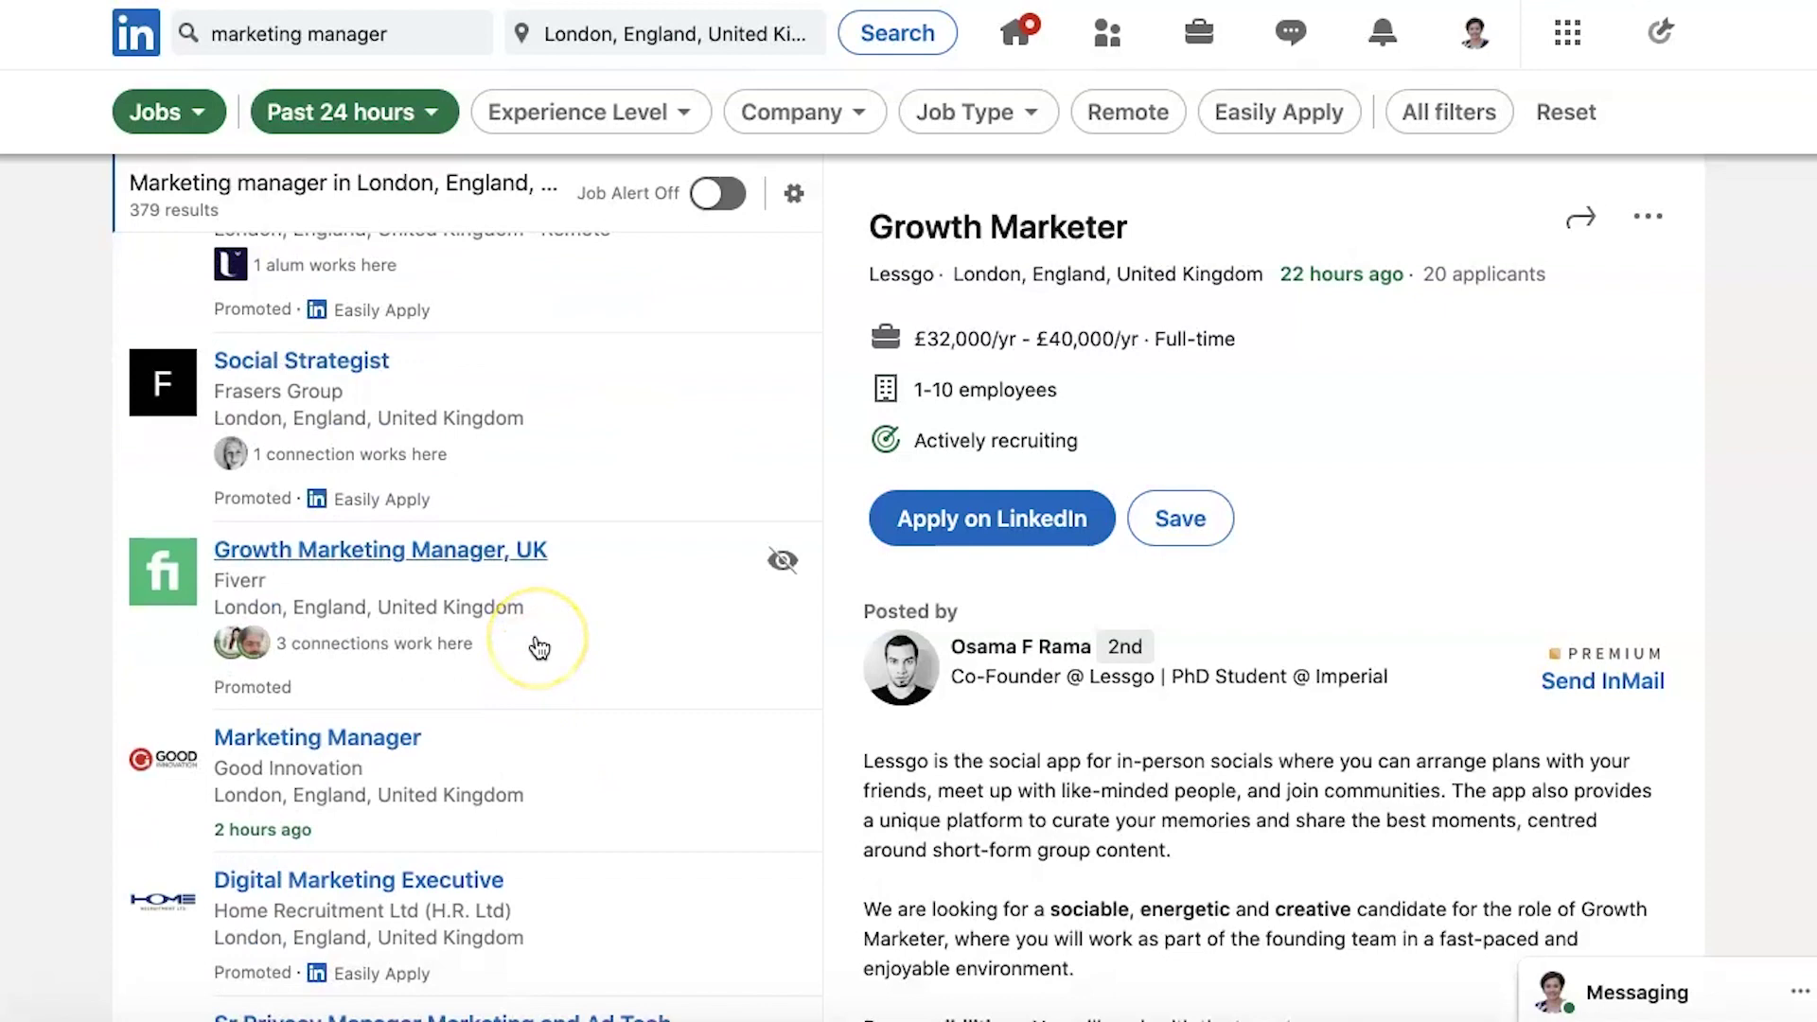
{"action": "scroll", "coordinate": [572, 652], "scroll_direction": "down", "scroll_amount": 4}
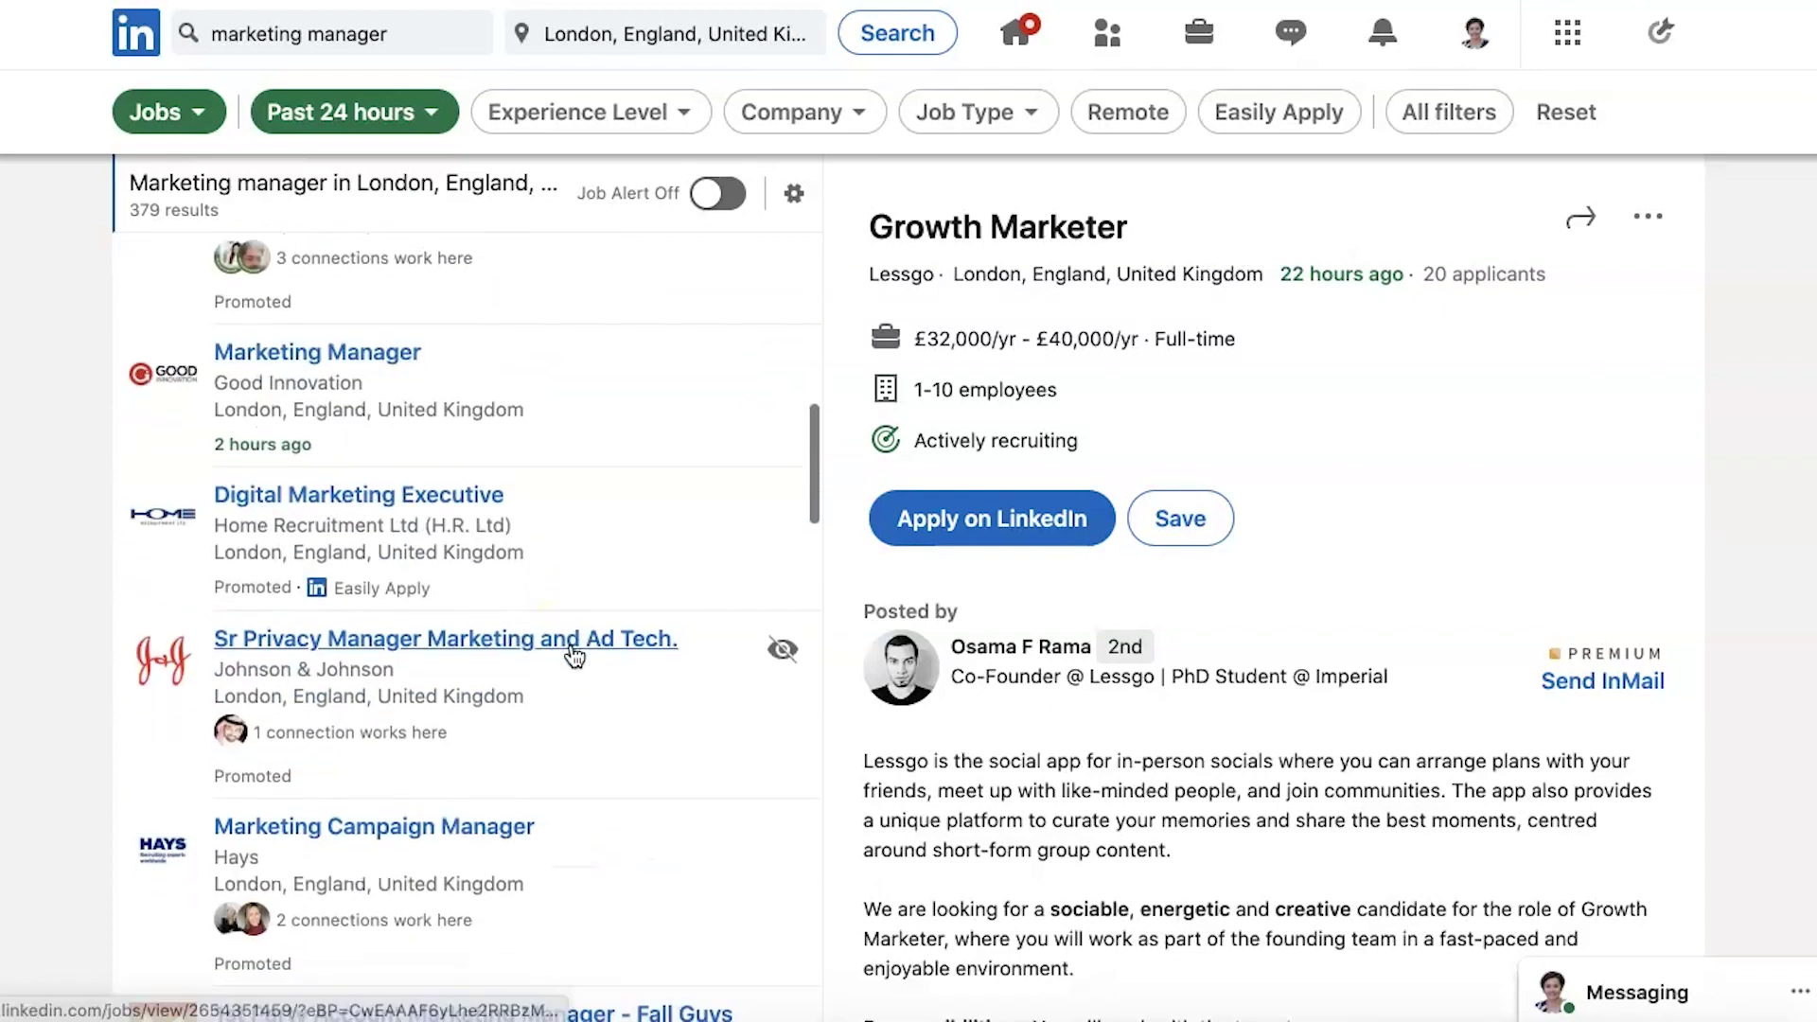
{"action": "scroll", "coordinate": [599, 809], "scroll_direction": "down", "scroll_amount": 3}
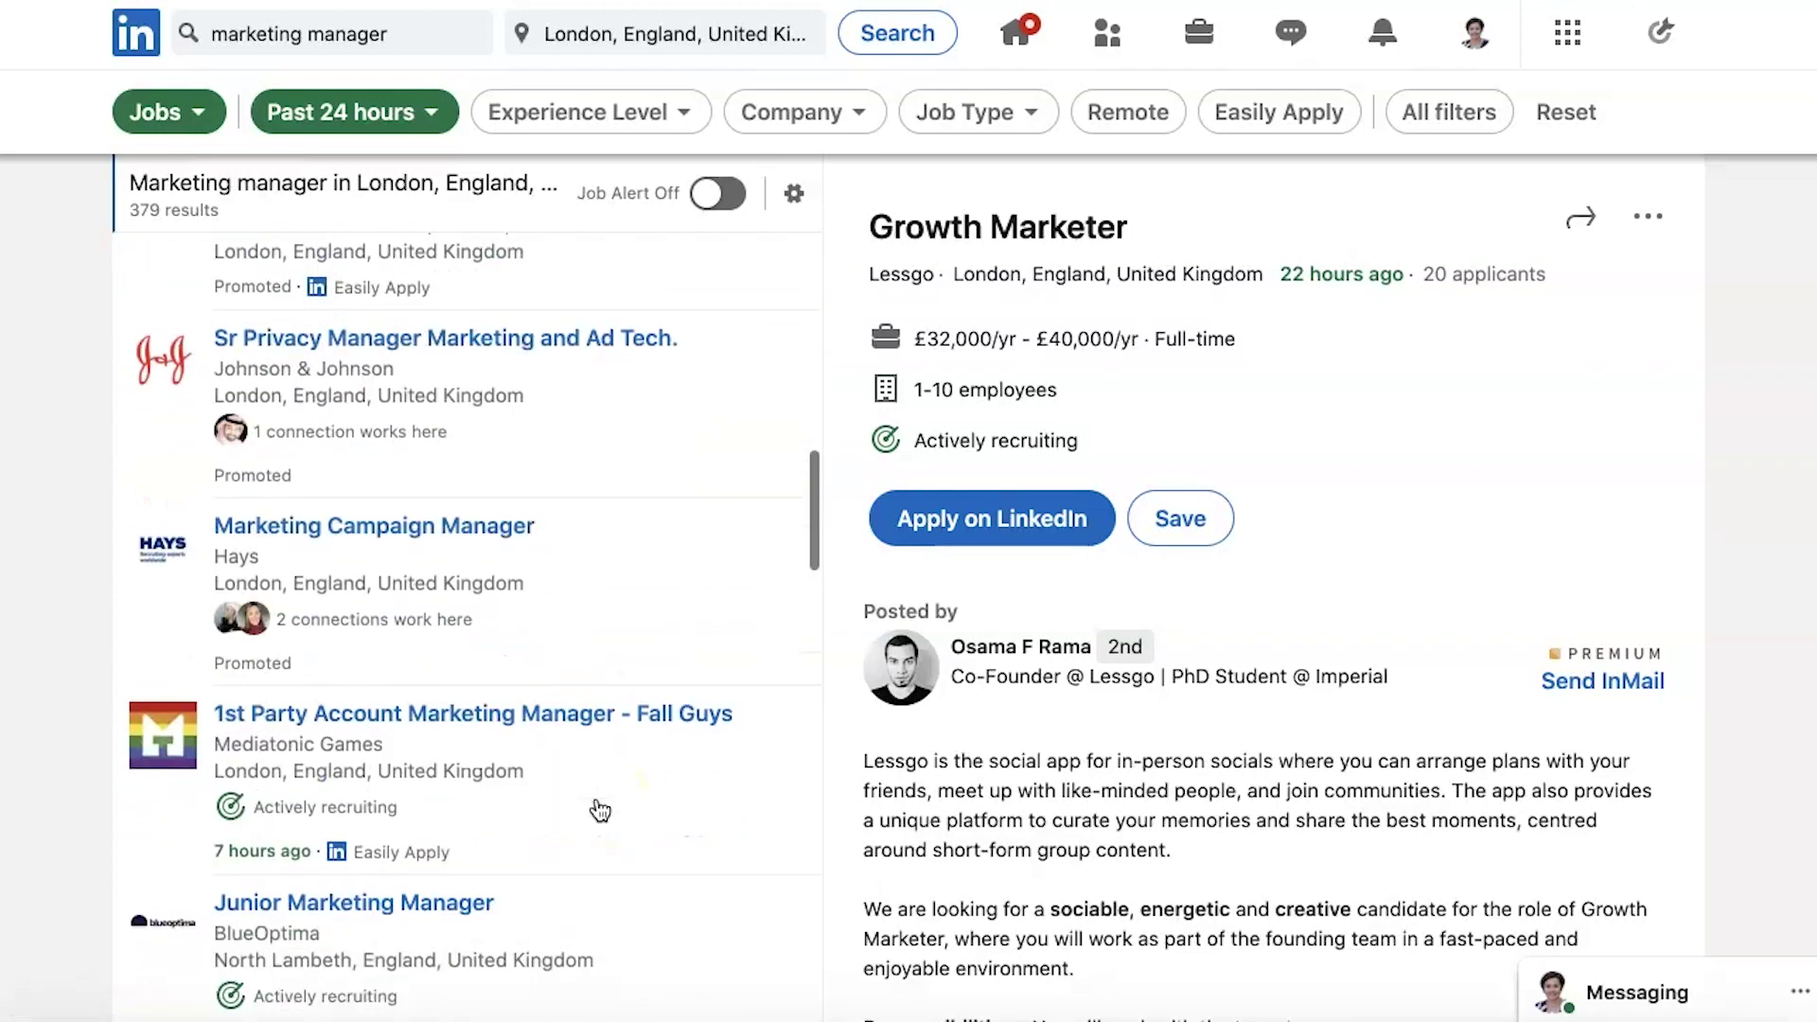
- View the Hays Marketing Campaign Manager posting and read through its applicants and hiring trends
{"action": "left_click", "coordinate": [611, 622]}
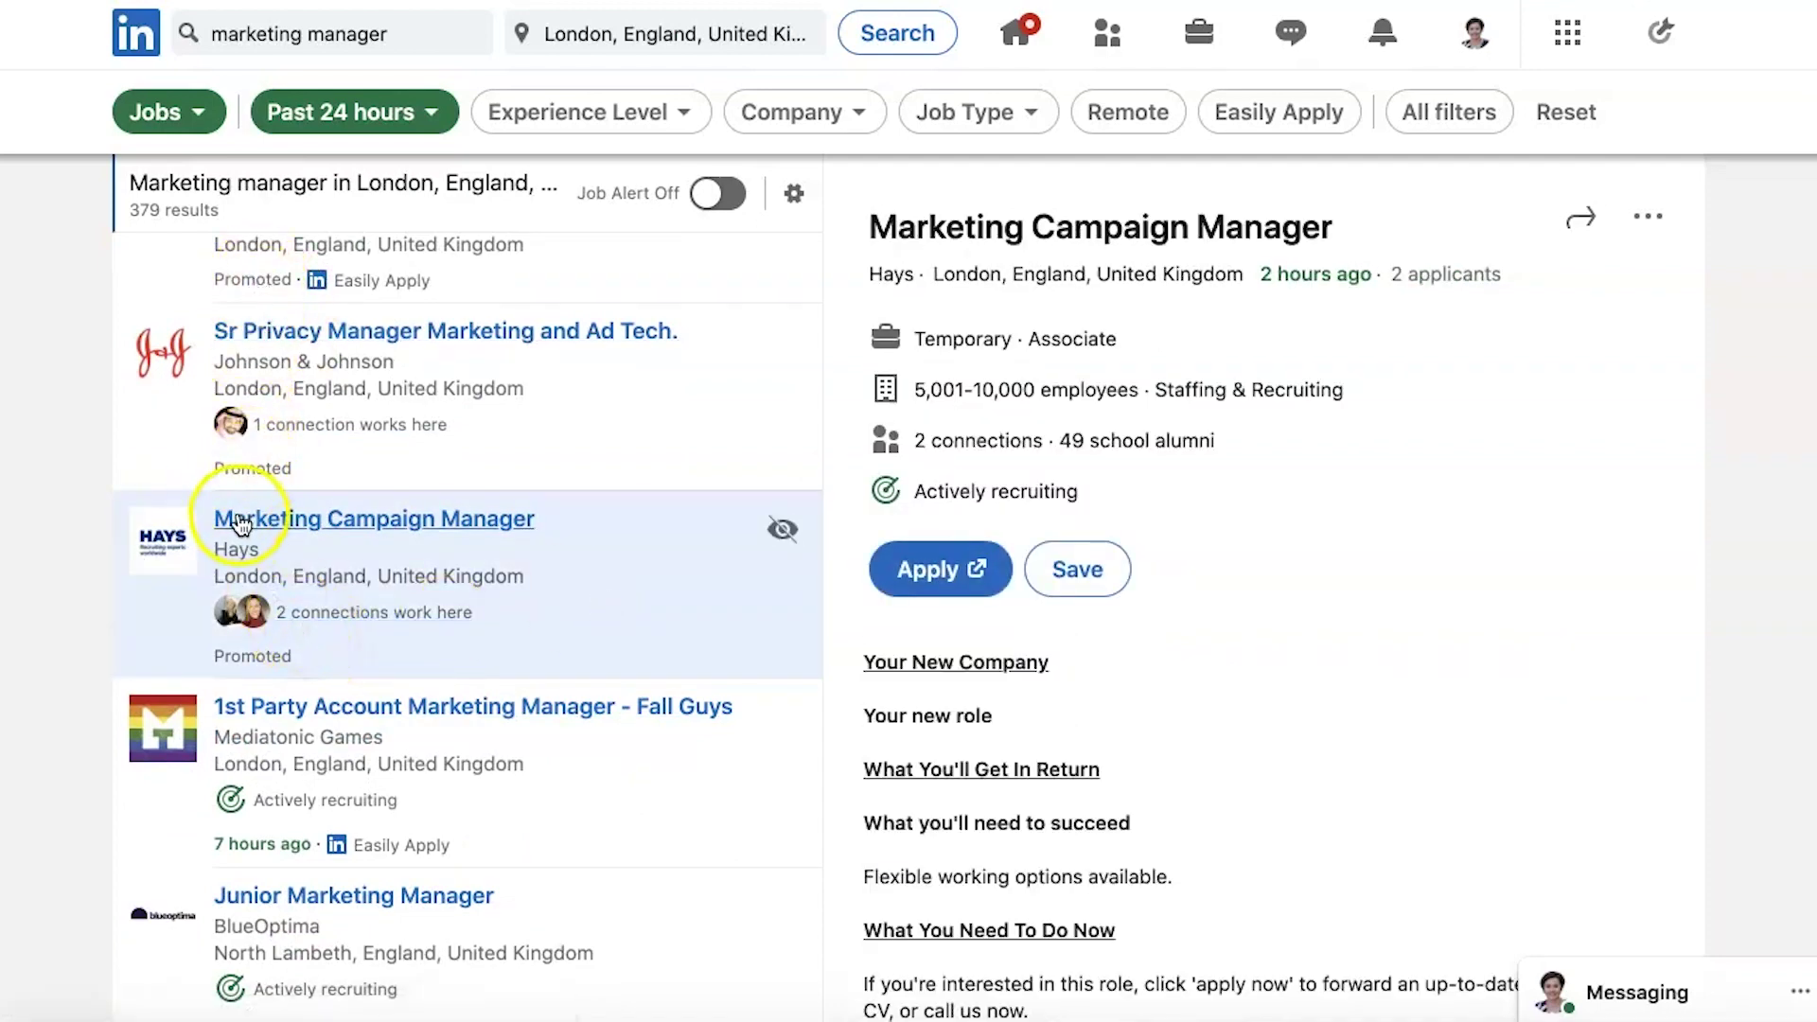
{"action": "scroll", "coordinate": [582, 745], "scroll_direction": "down", "scroll_amount": 4}
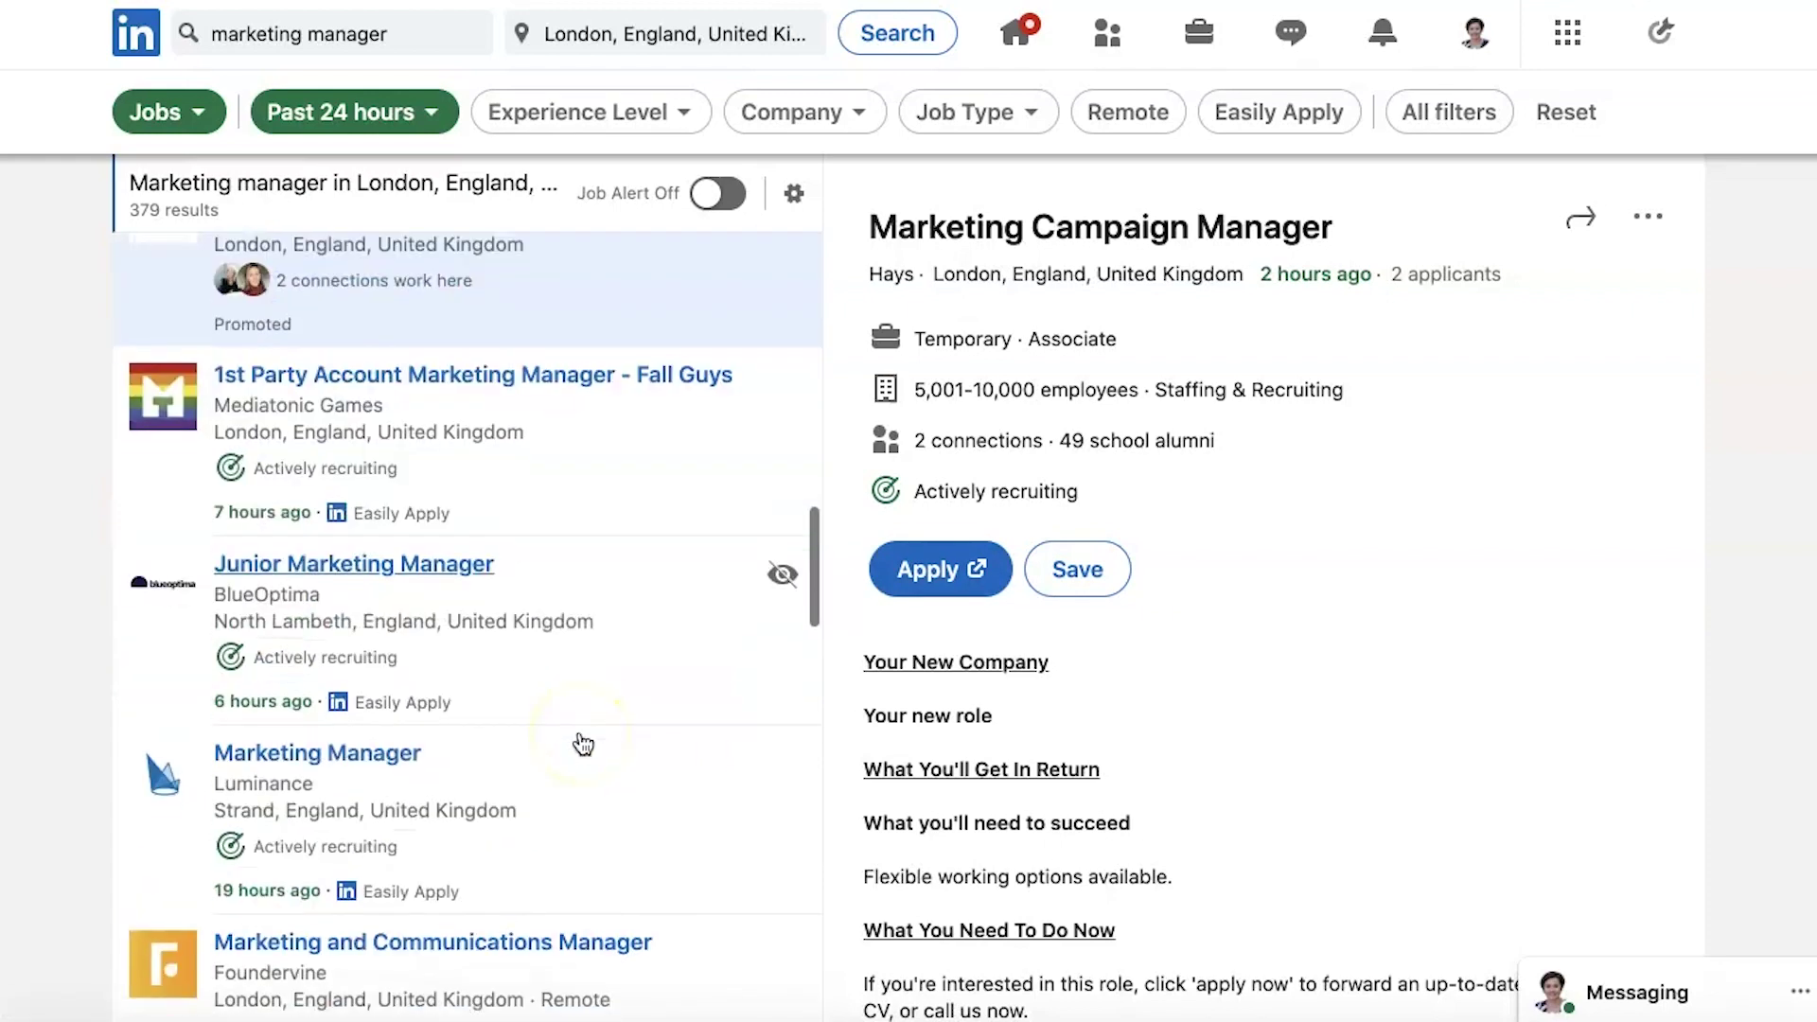
{"action": "scroll", "coordinate": [582, 745], "scroll_direction": "up", "scroll_amount": 4}
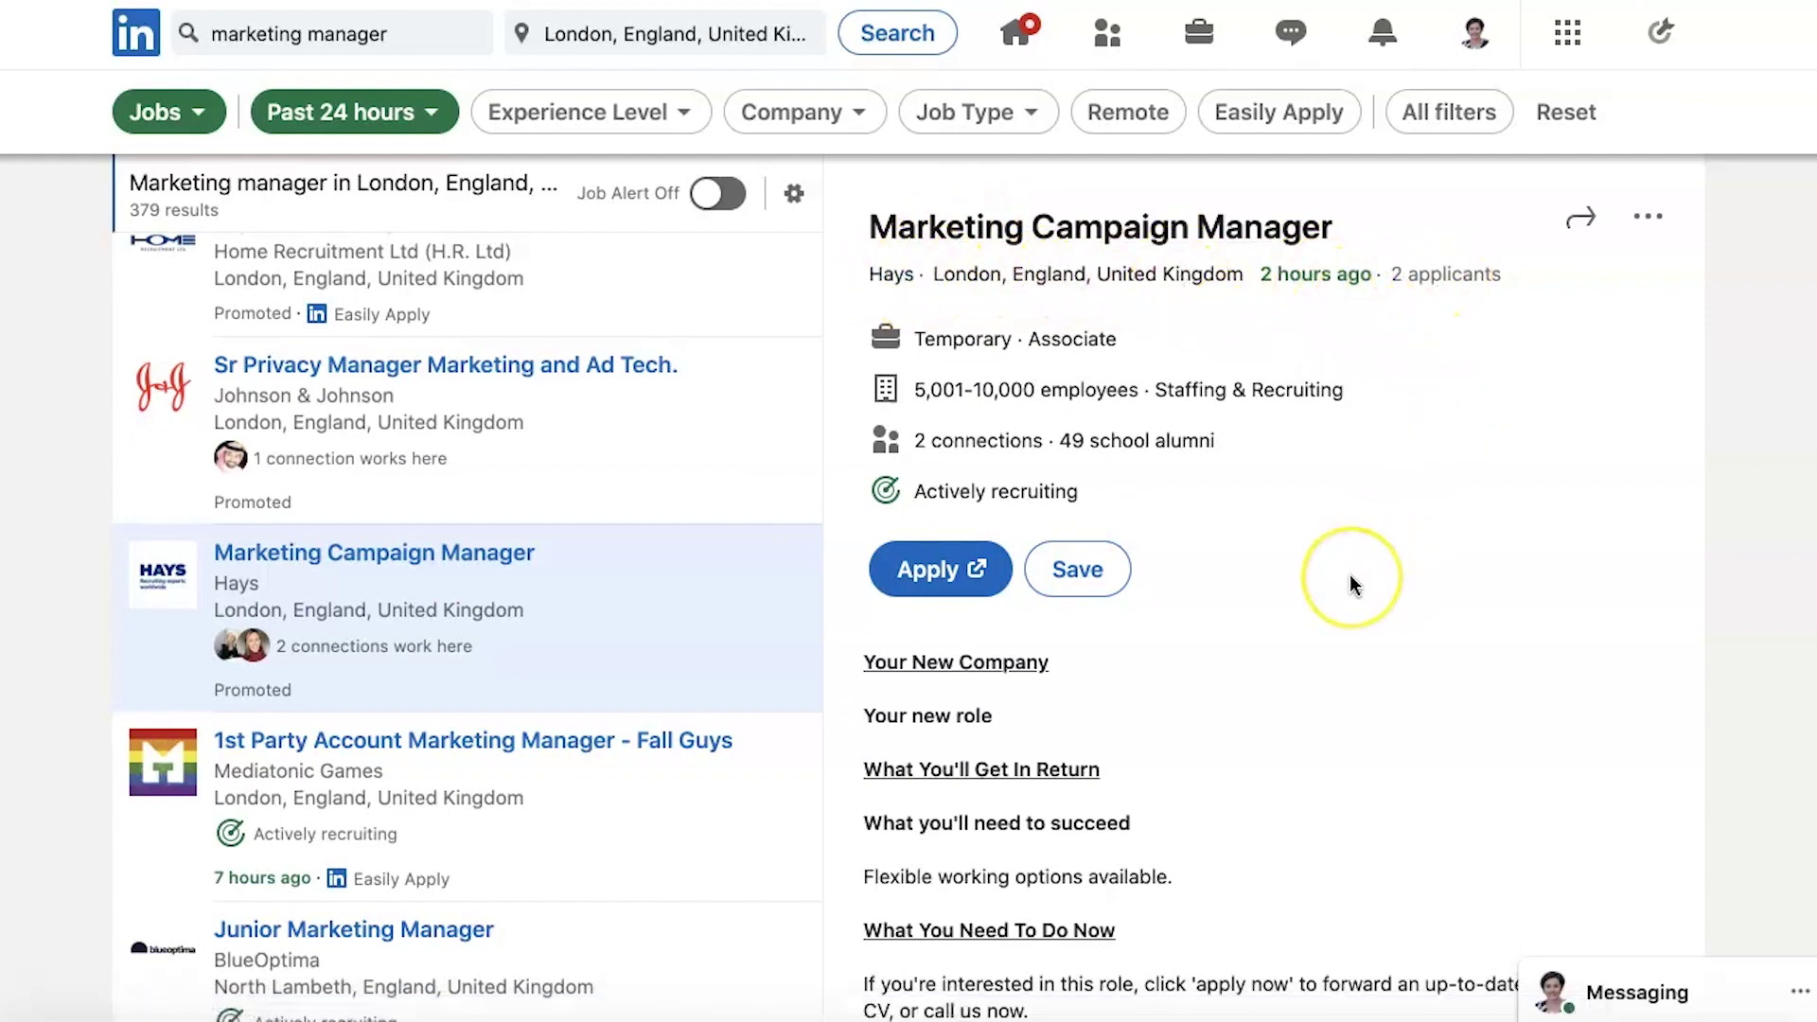
{"action": "scroll", "coordinate": [1350, 580], "scroll_direction": "down", "scroll_amount": 1}
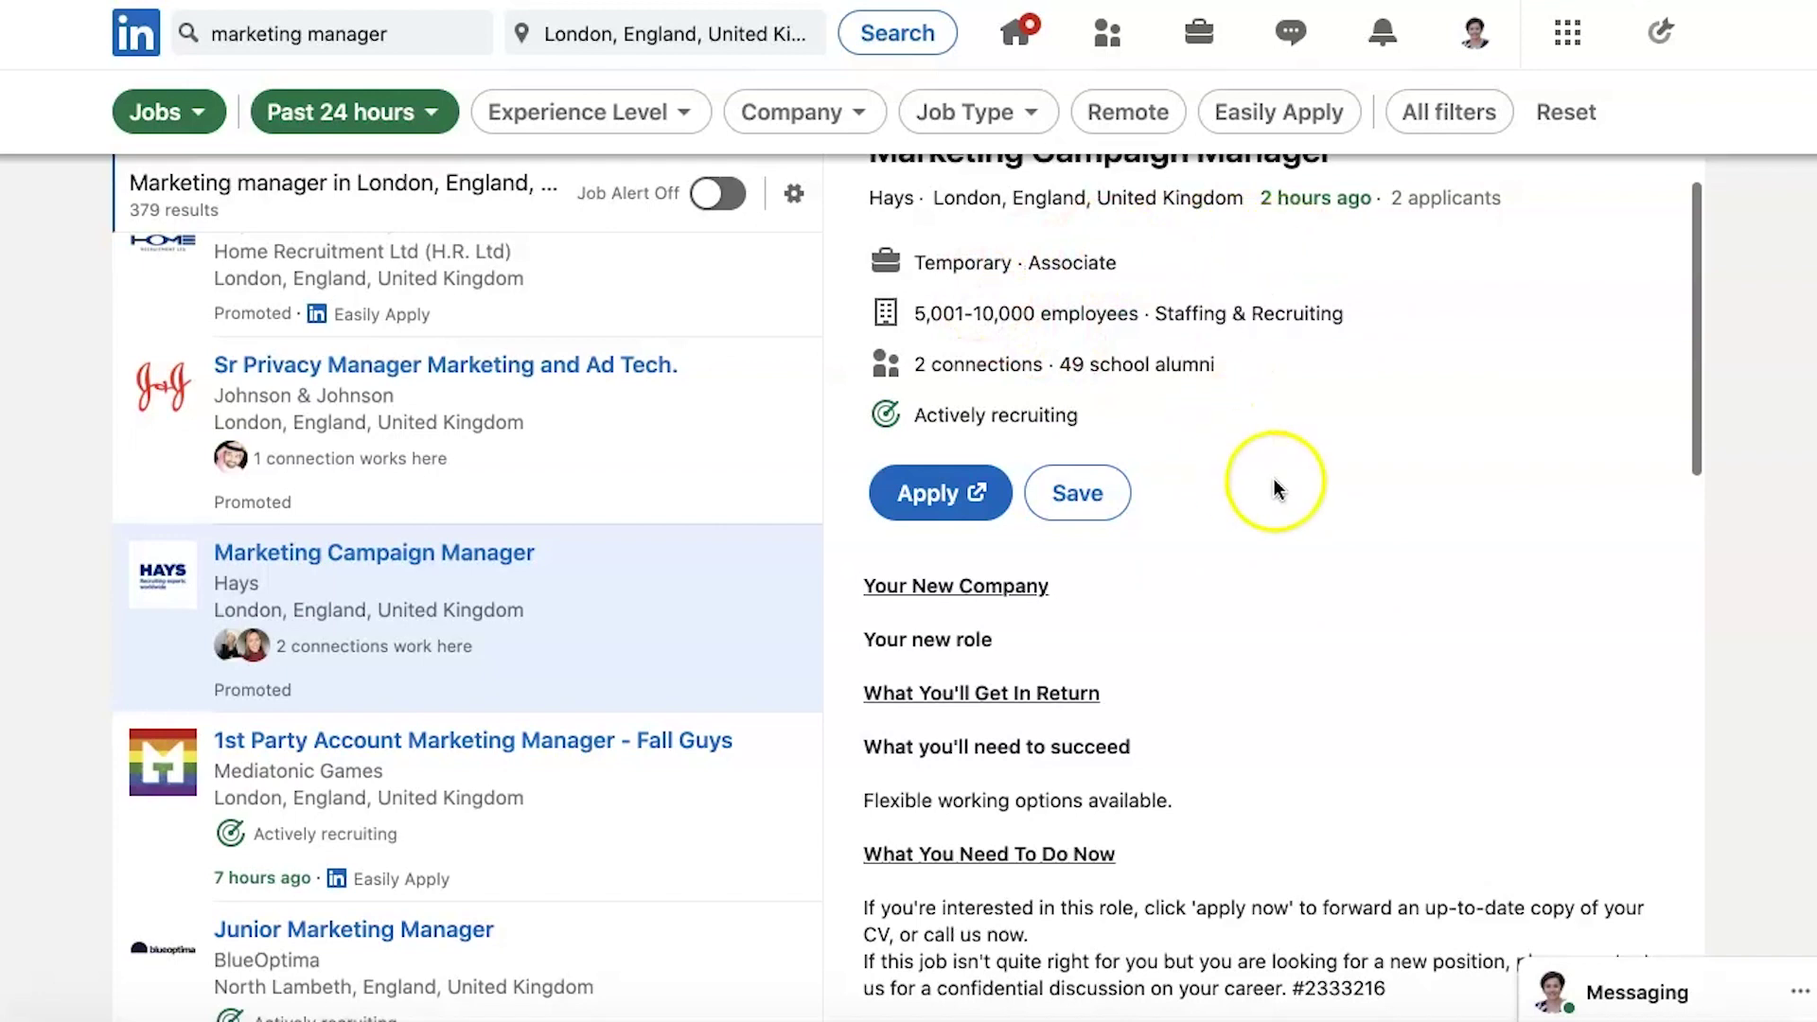
{"action": "scroll", "coordinate": [1287, 541], "scroll_direction": "down", "scroll_amount": 2}
{"action": "scroll", "coordinate": [1286, 532], "scroll_direction": "down", "scroll_amount": 2}
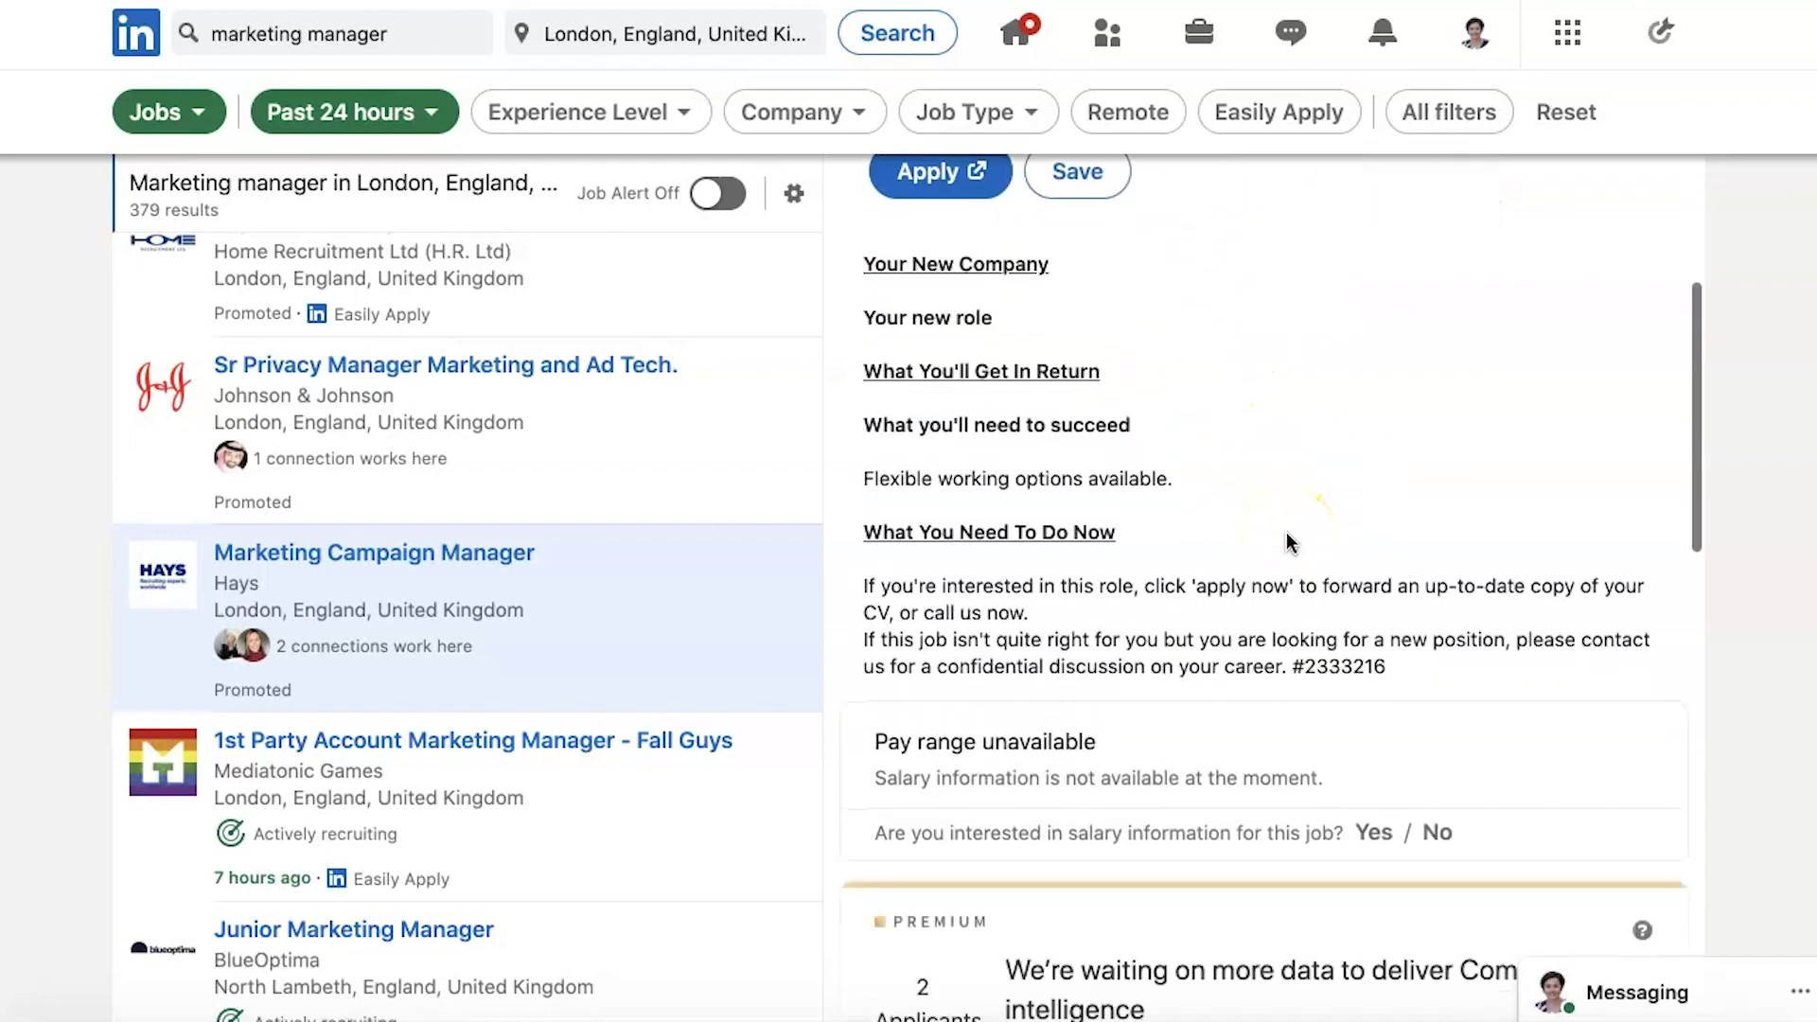
{"action": "scroll", "coordinate": [1459, 644], "scroll_direction": "down", "scroll_amount": 1}
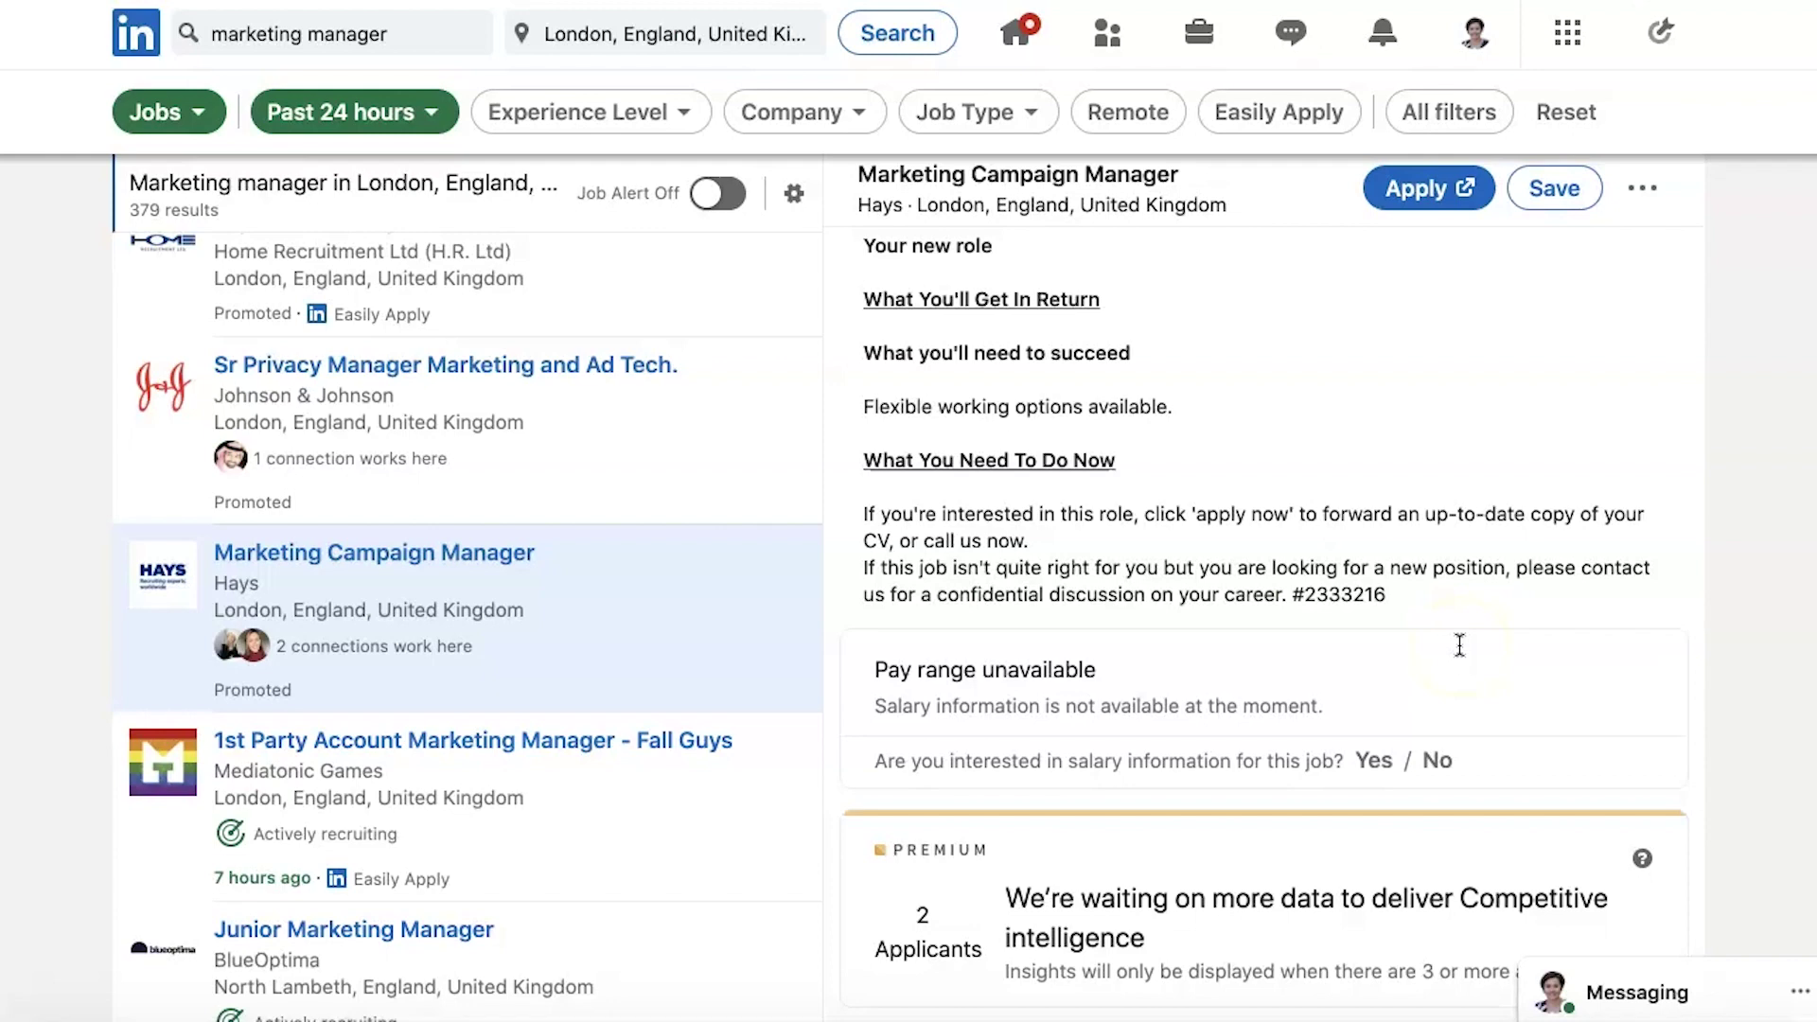
{"action": "scroll", "coordinate": [1460, 644], "scroll_direction": "down", "scroll_amount": 6}
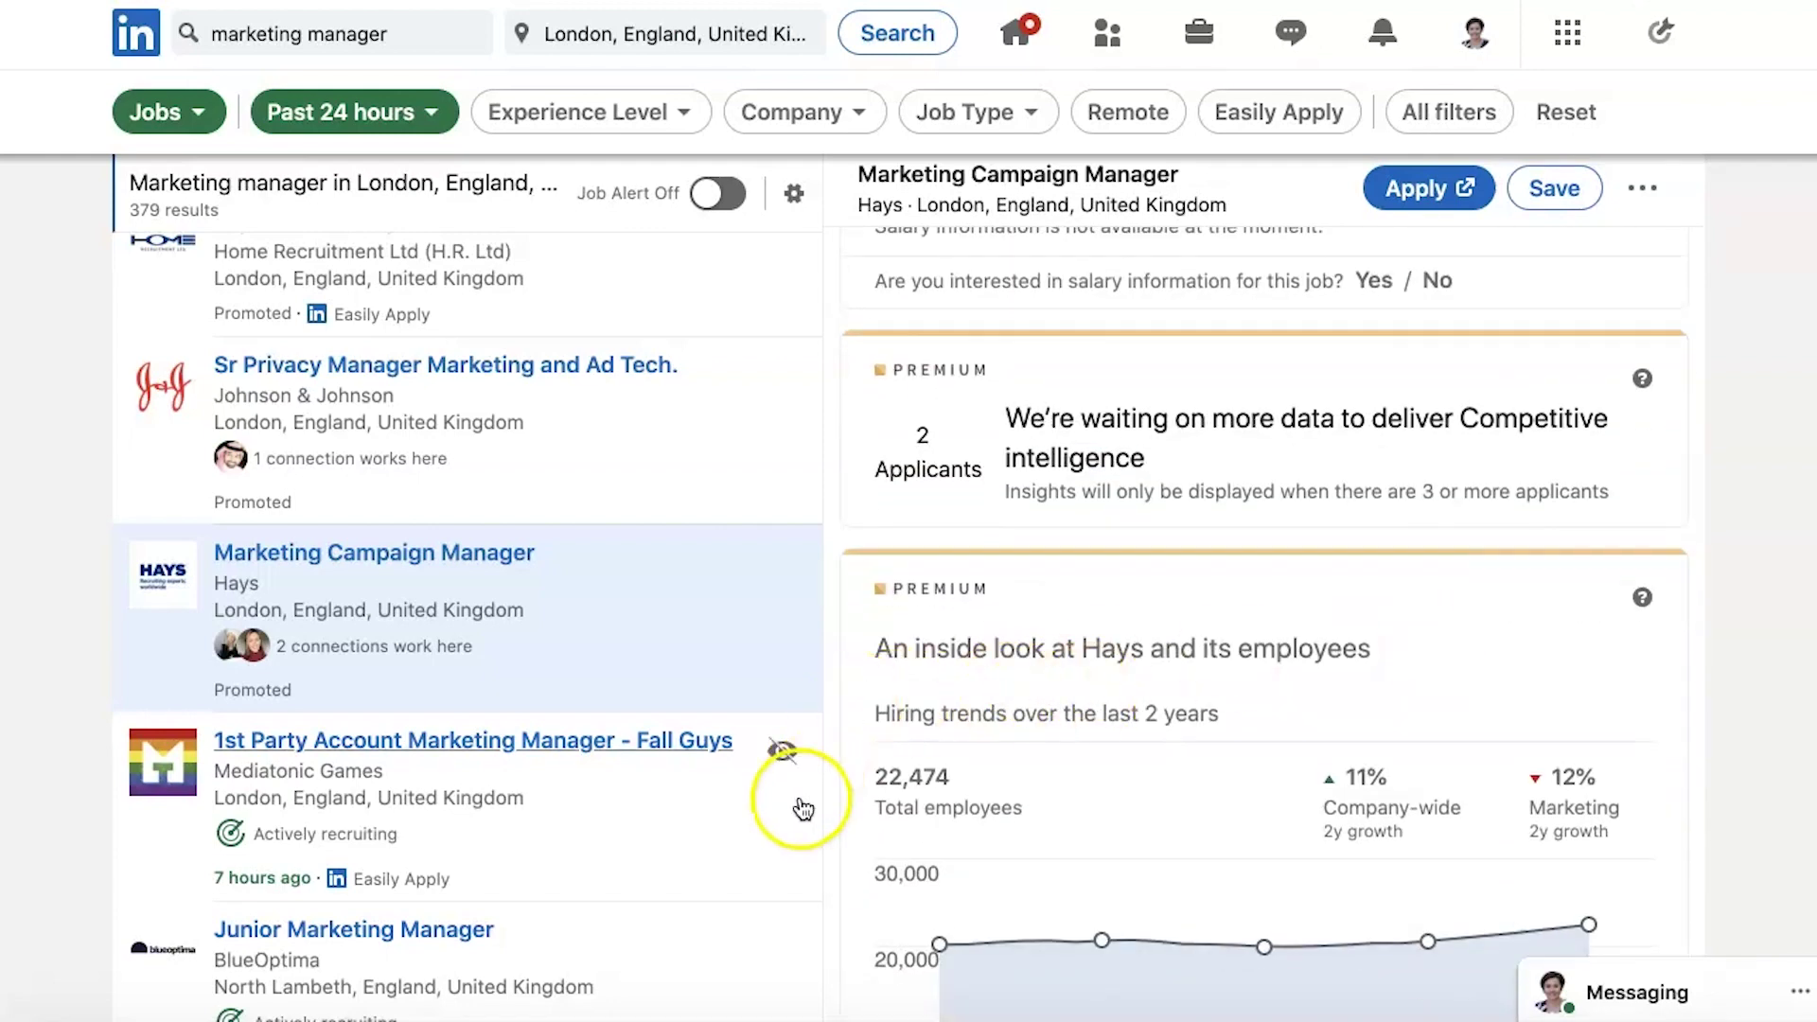
{"action": "scroll", "coordinate": [615, 778], "scroll_direction": "down", "scroll_amount": 3}
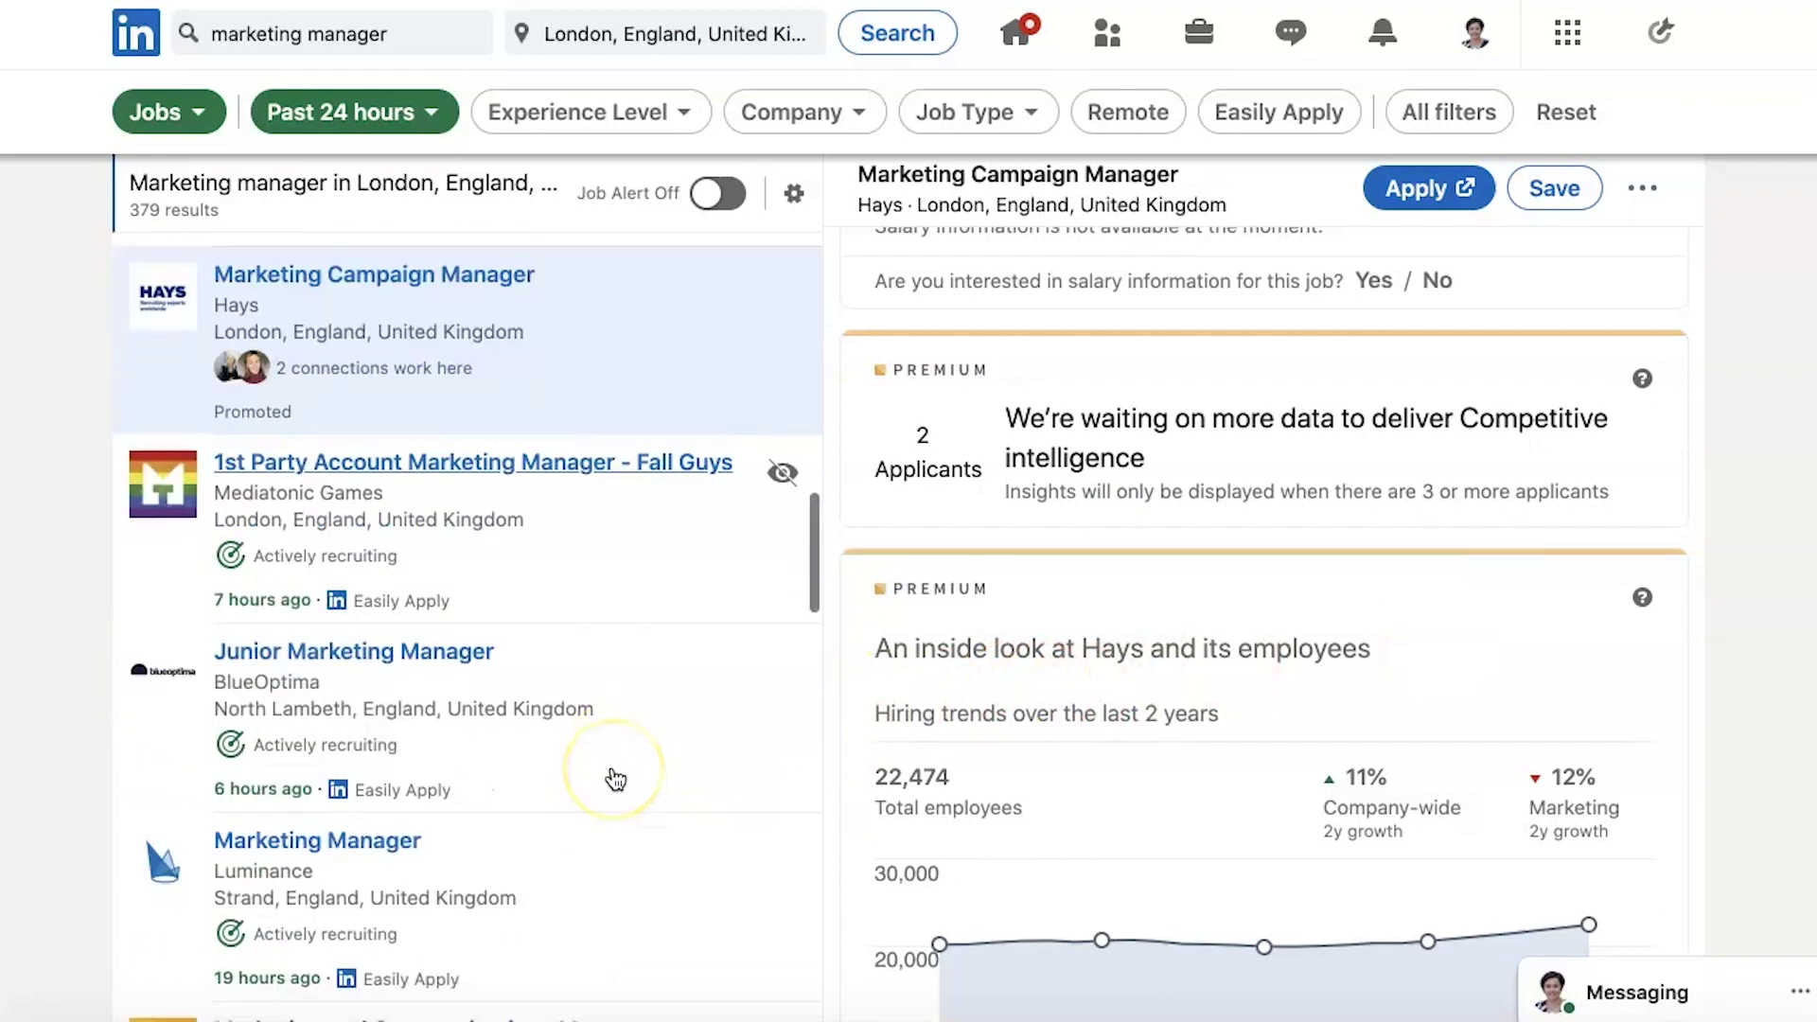
{"action": "left_click", "coordinate": [393, 663]}
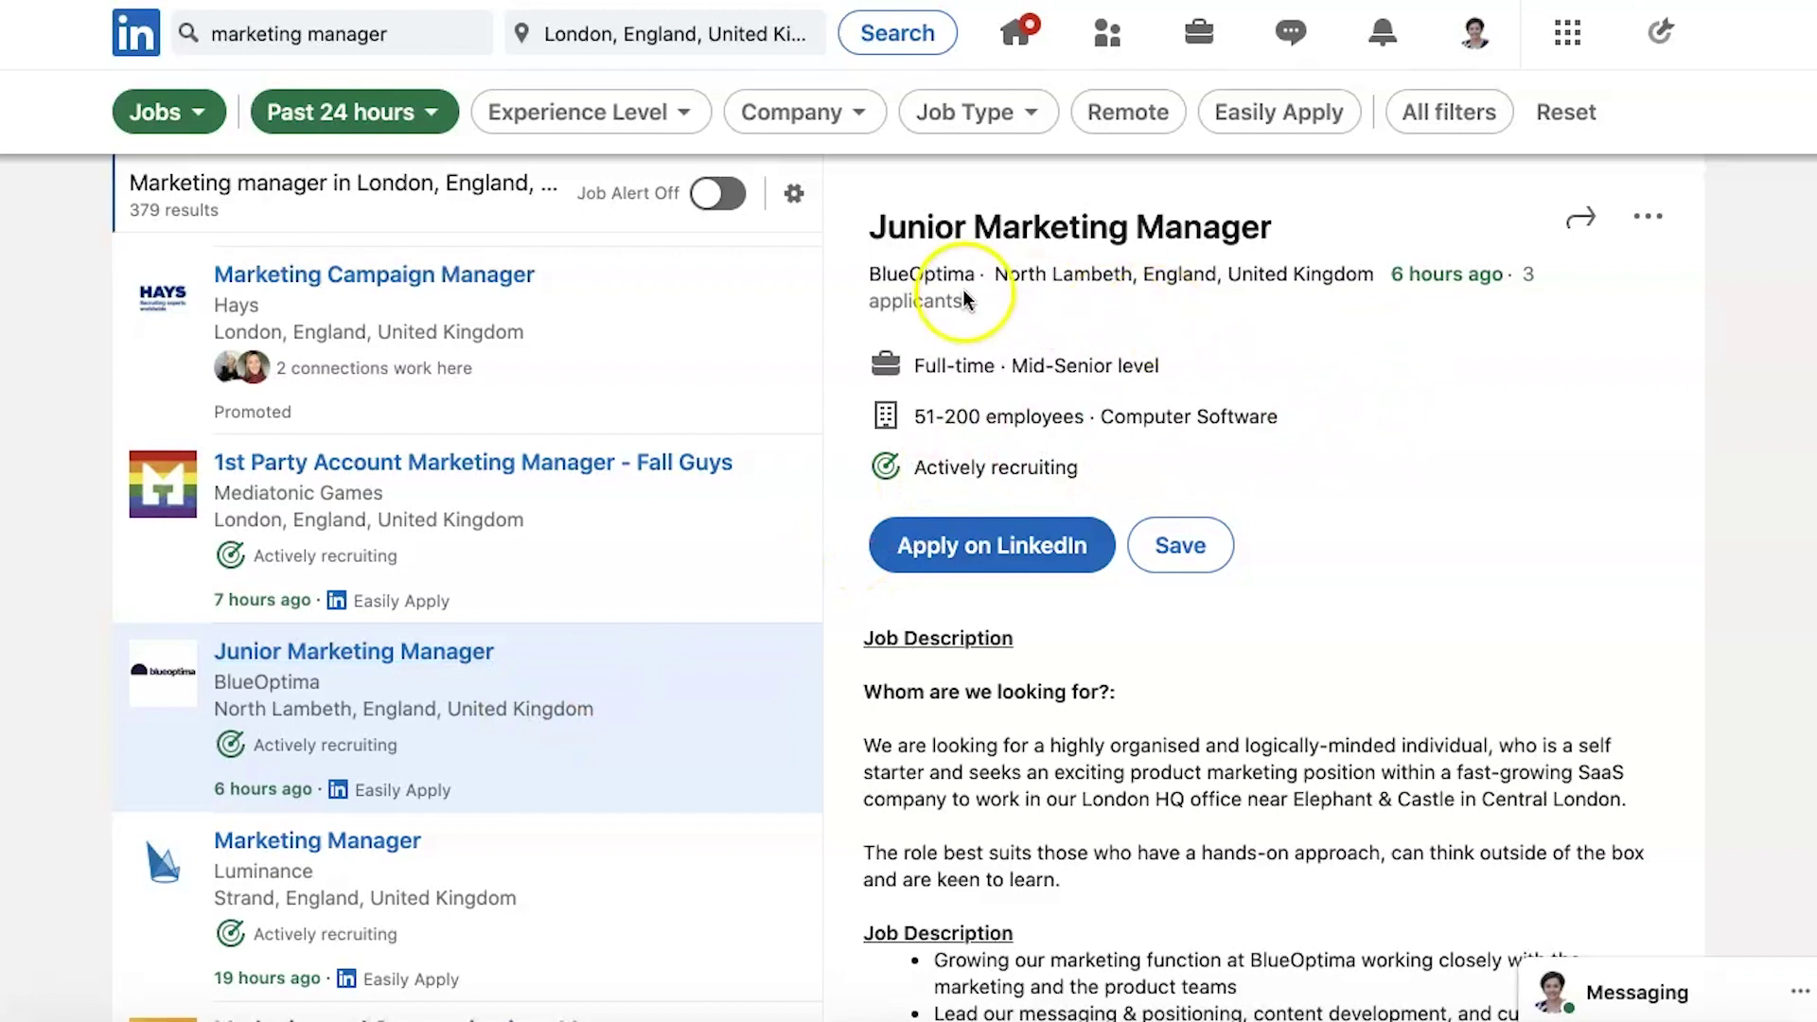
{"action": "scroll", "coordinate": [1325, 573], "scroll_direction": "down", "scroll_amount": 4}
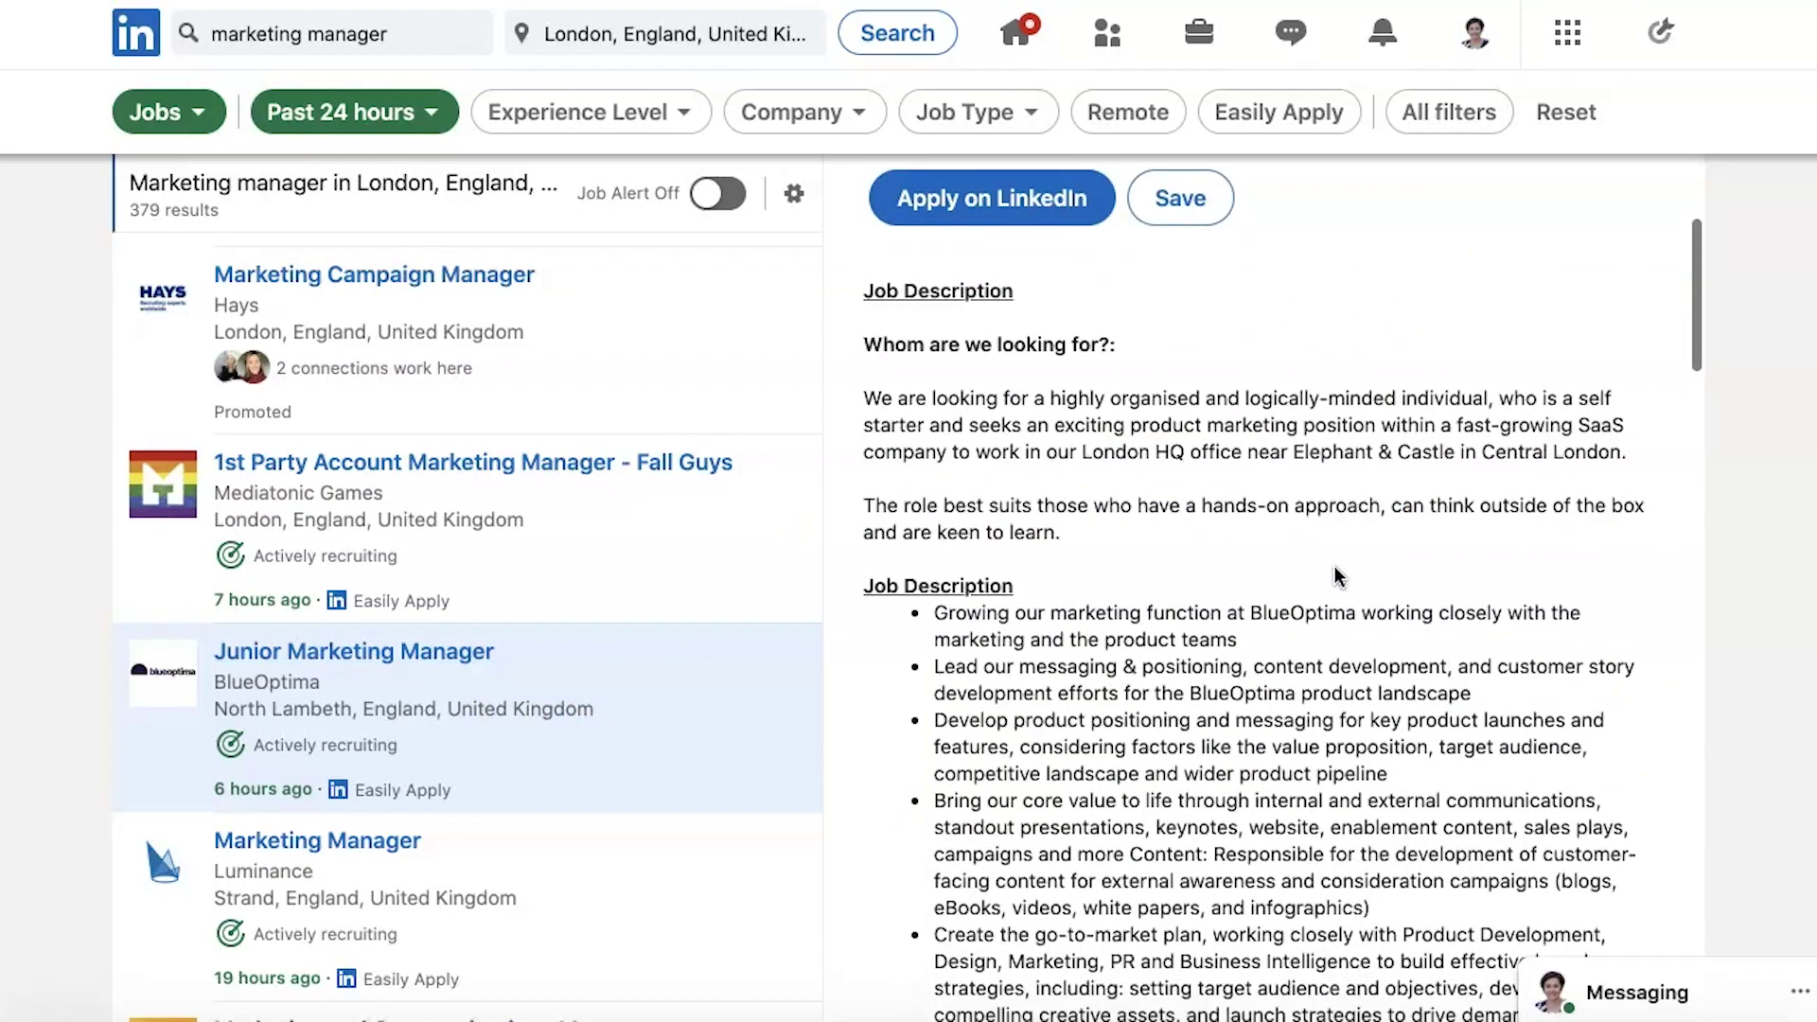
{"action": "scroll", "coordinate": [1268, 537], "scroll_direction": "down", "scroll_amount": 1}
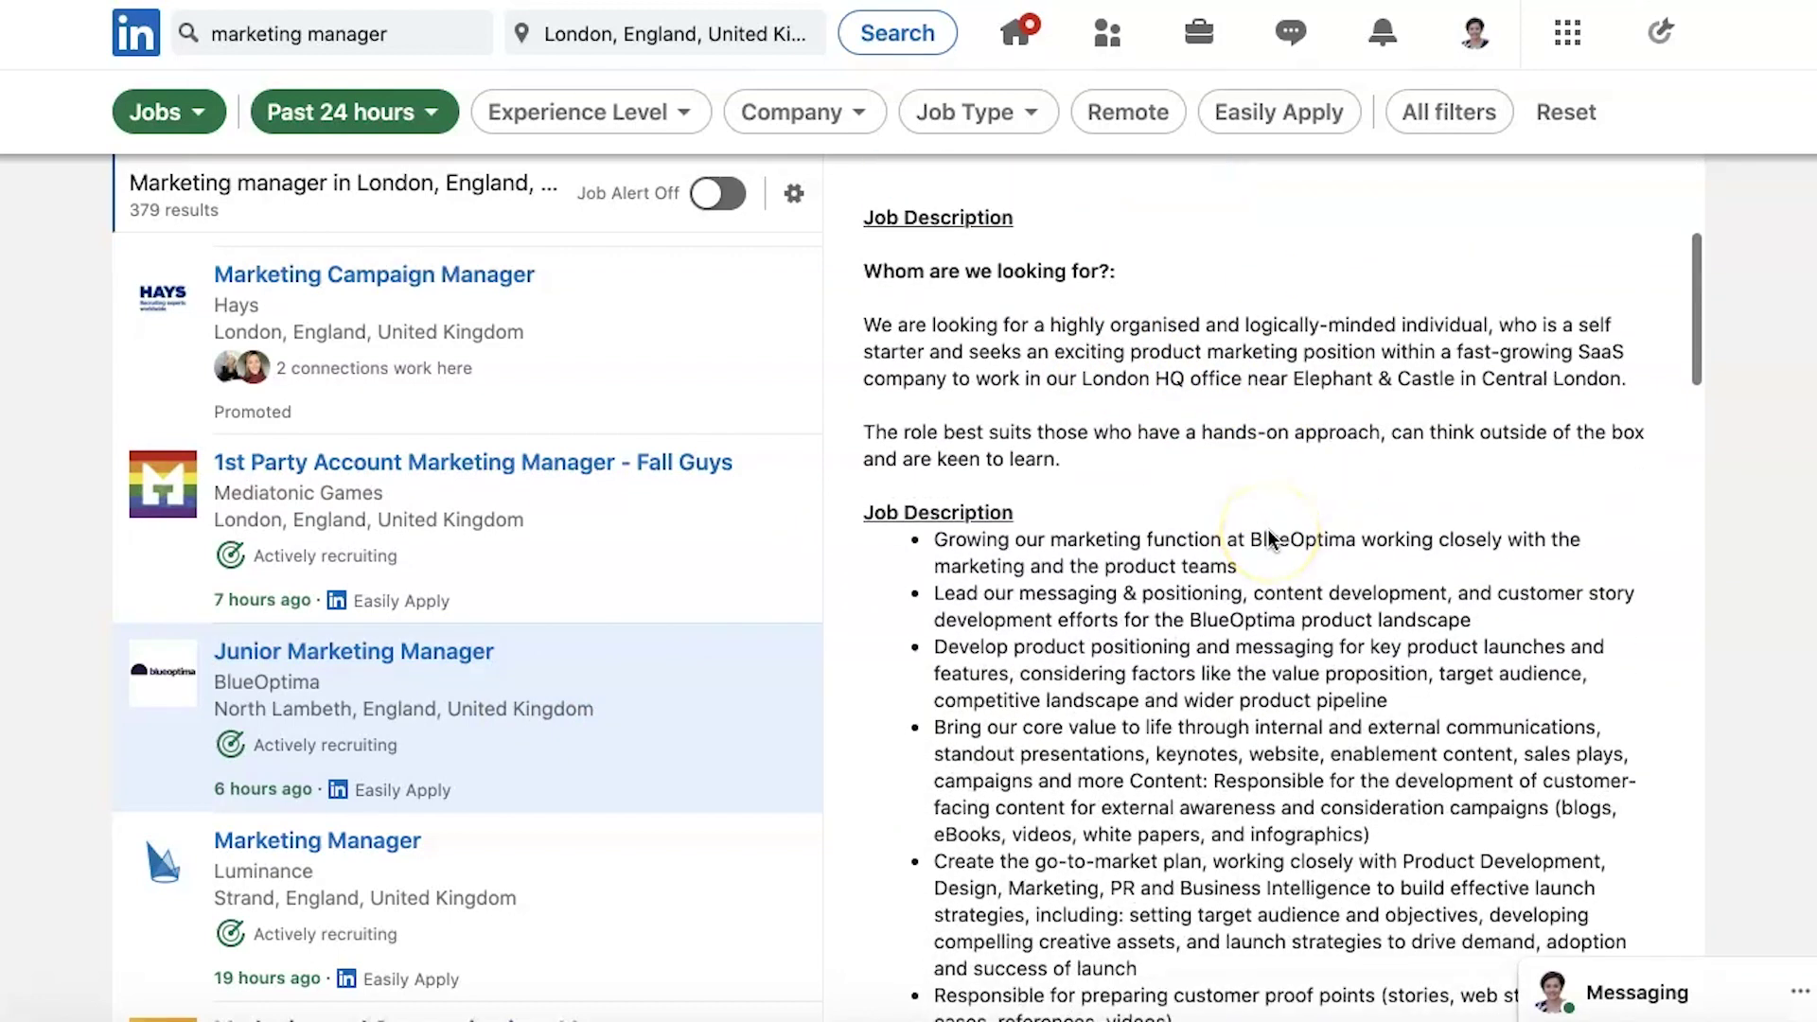
{"action": "scroll", "coordinate": [1268, 530], "scroll_direction": "down", "scroll_amount": 1}
{"action": "scroll", "coordinate": [1160, 789], "scroll_direction": "down", "scroll_amount": 3}
{"action": "scroll", "coordinate": [1160, 788], "scroll_direction": "down", "scroll_amount": 1}
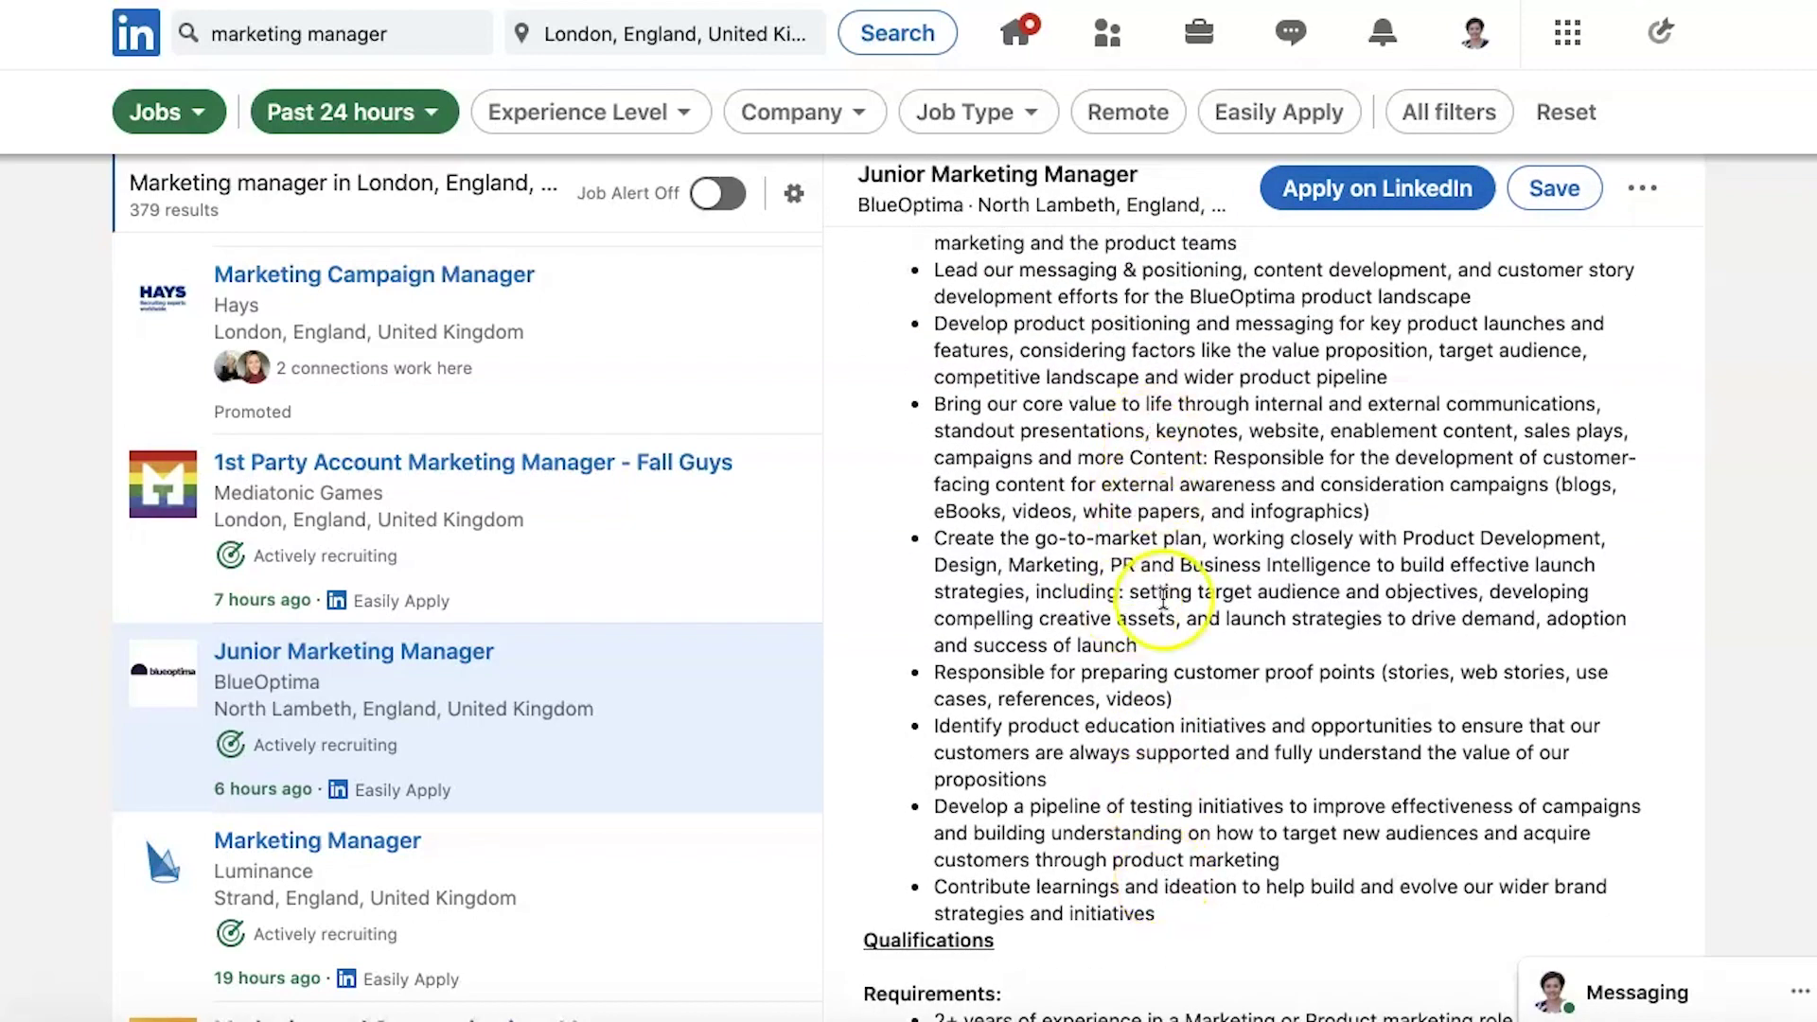
{"action": "scroll", "coordinate": [1155, 852], "scroll_direction": "down", "scroll_amount": 7}
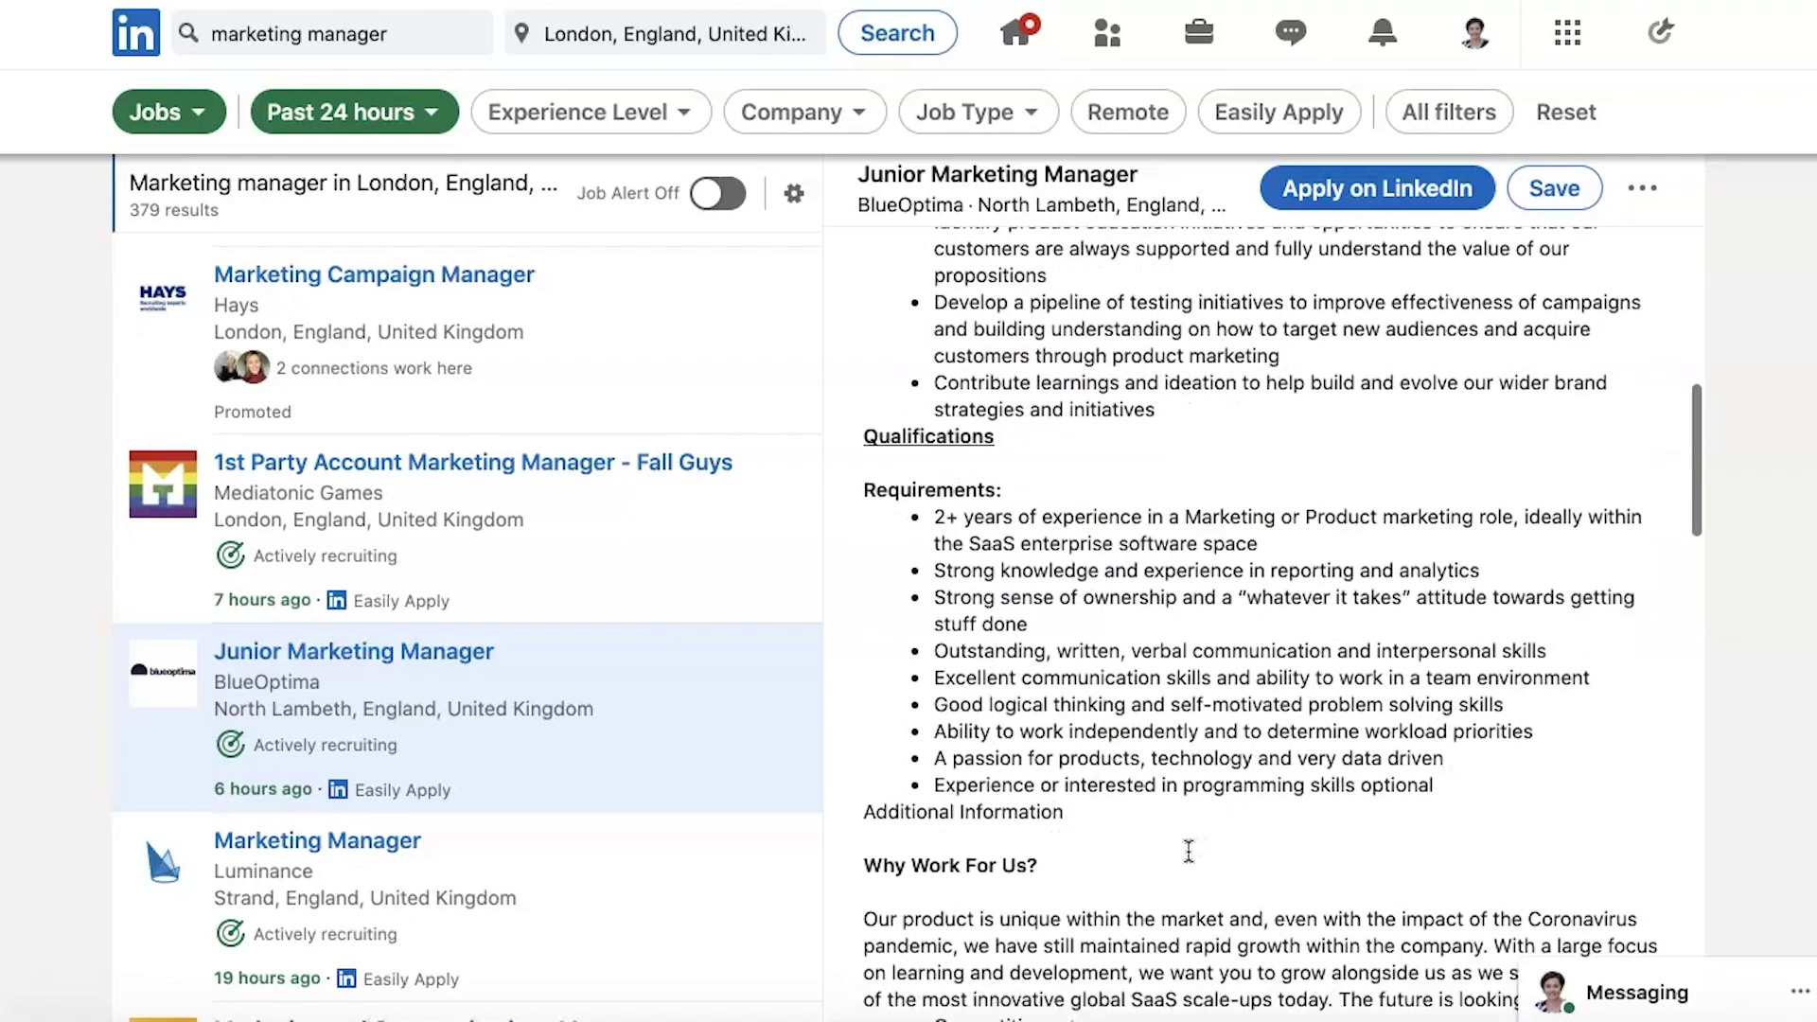
{"action": "scroll", "coordinate": [1206, 809], "scroll_direction": "down", "scroll_amount": 6}
{"action": "scroll", "coordinate": [1206, 811], "scroll_direction": "down", "scroll_amount": 7}
{"action": "scroll", "coordinate": [1205, 803], "scroll_direction": "down", "scroll_amount": 3}
{"action": "scroll", "coordinate": [1206, 802], "scroll_direction": "up", "scroll_amount": 20}
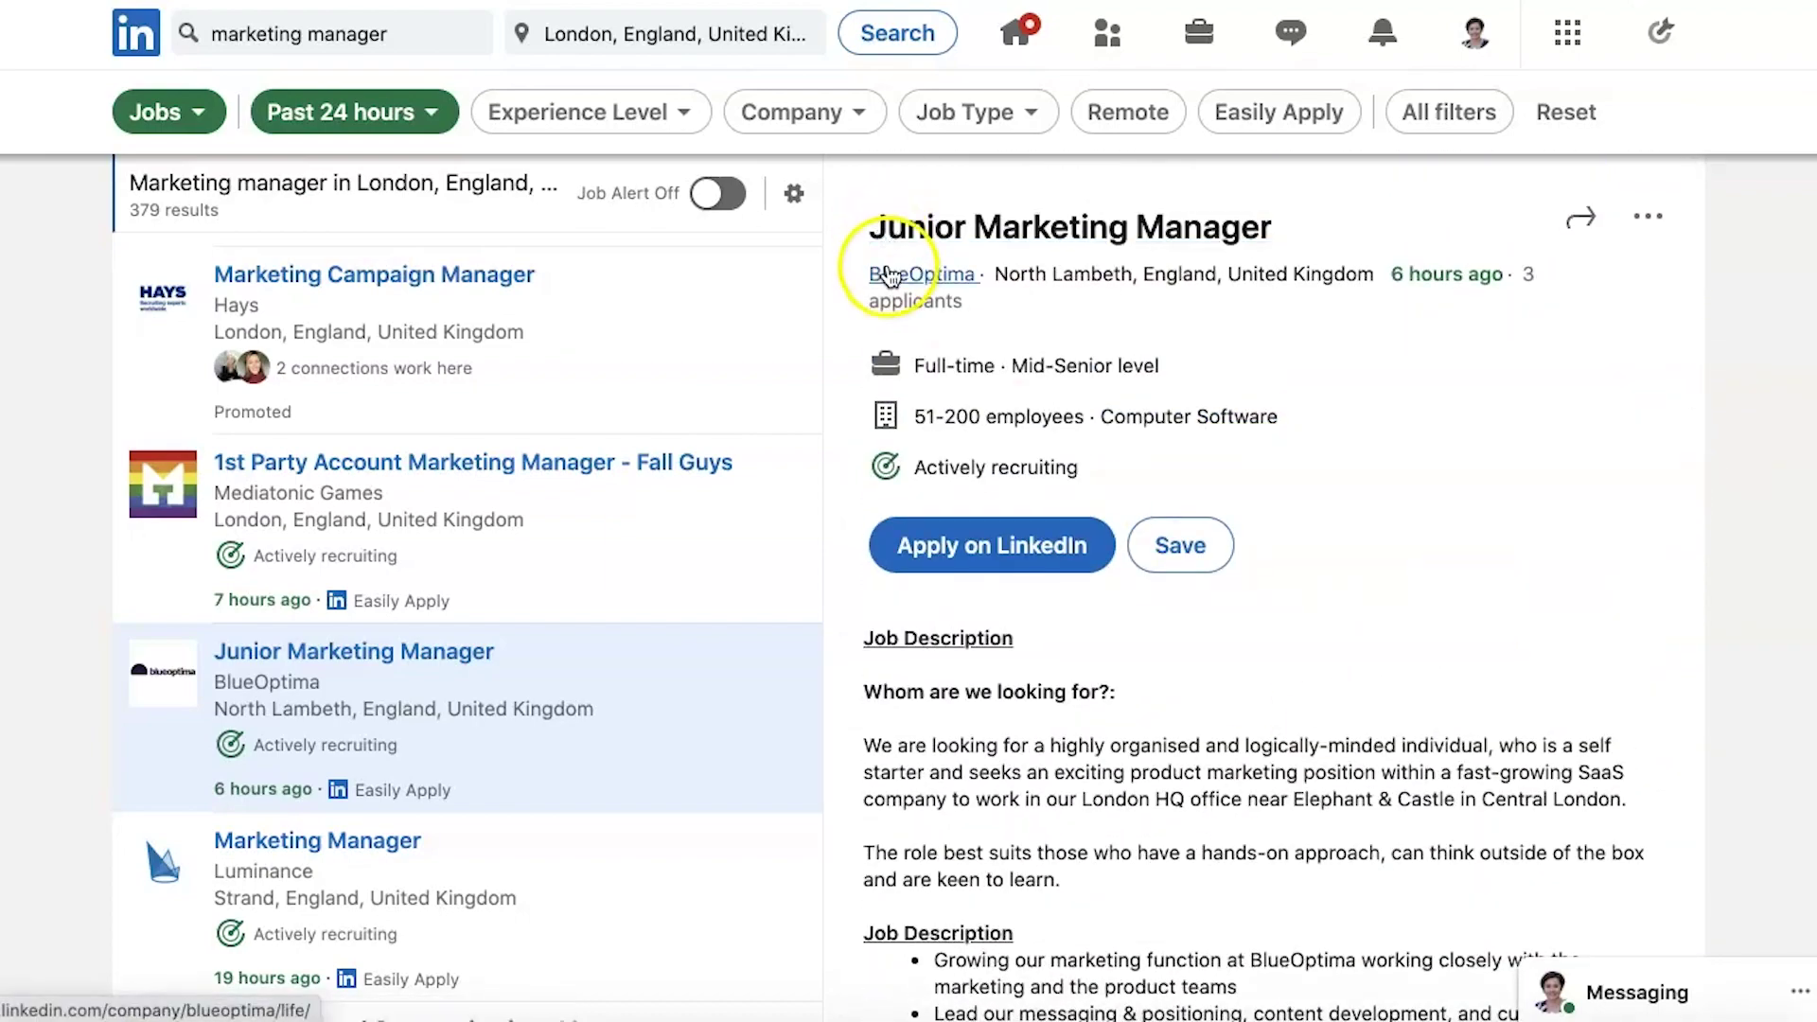
- Open BlueOptima's company page from the job posting
{"action": "left_click", "coordinate": [919, 285]}
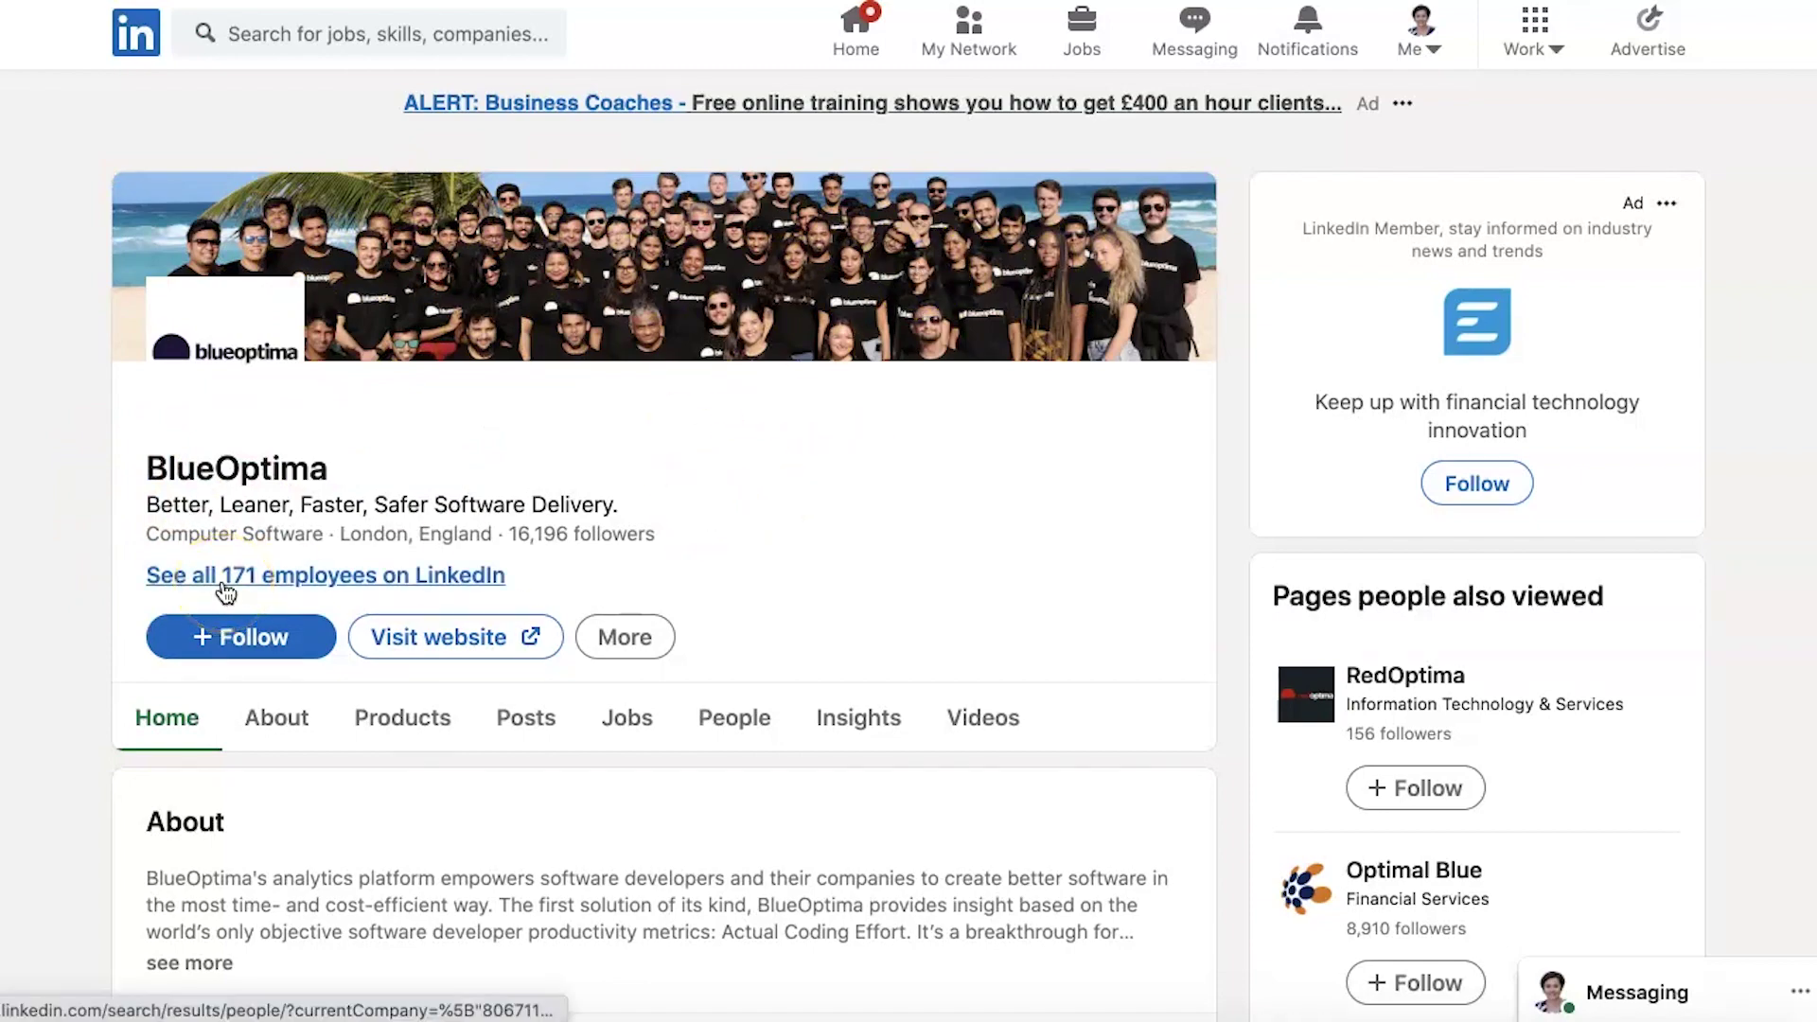
{"action": "scroll", "coordinate": [832, 589], "scroll_direction": "down", "scroll_amount": 3}
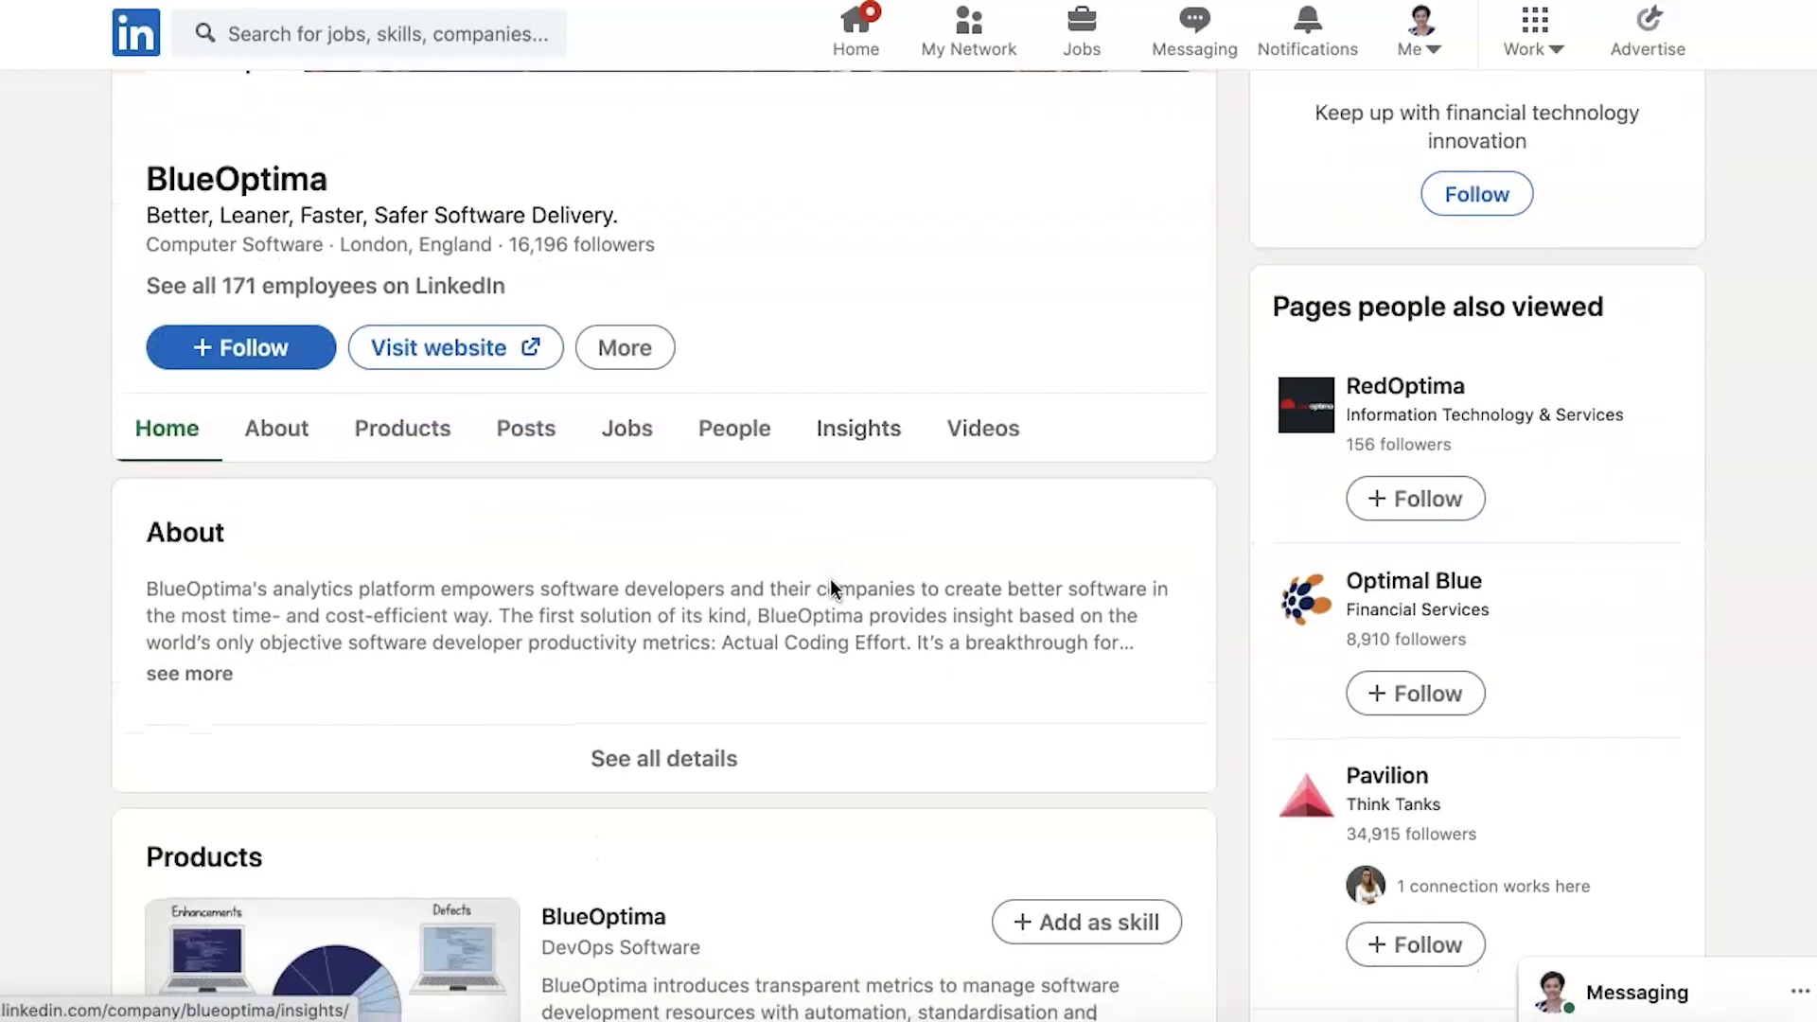
{"action": "scroll", "coordinate": [832, 589], "scroll_direction": "down", "scroll_amount": 2}
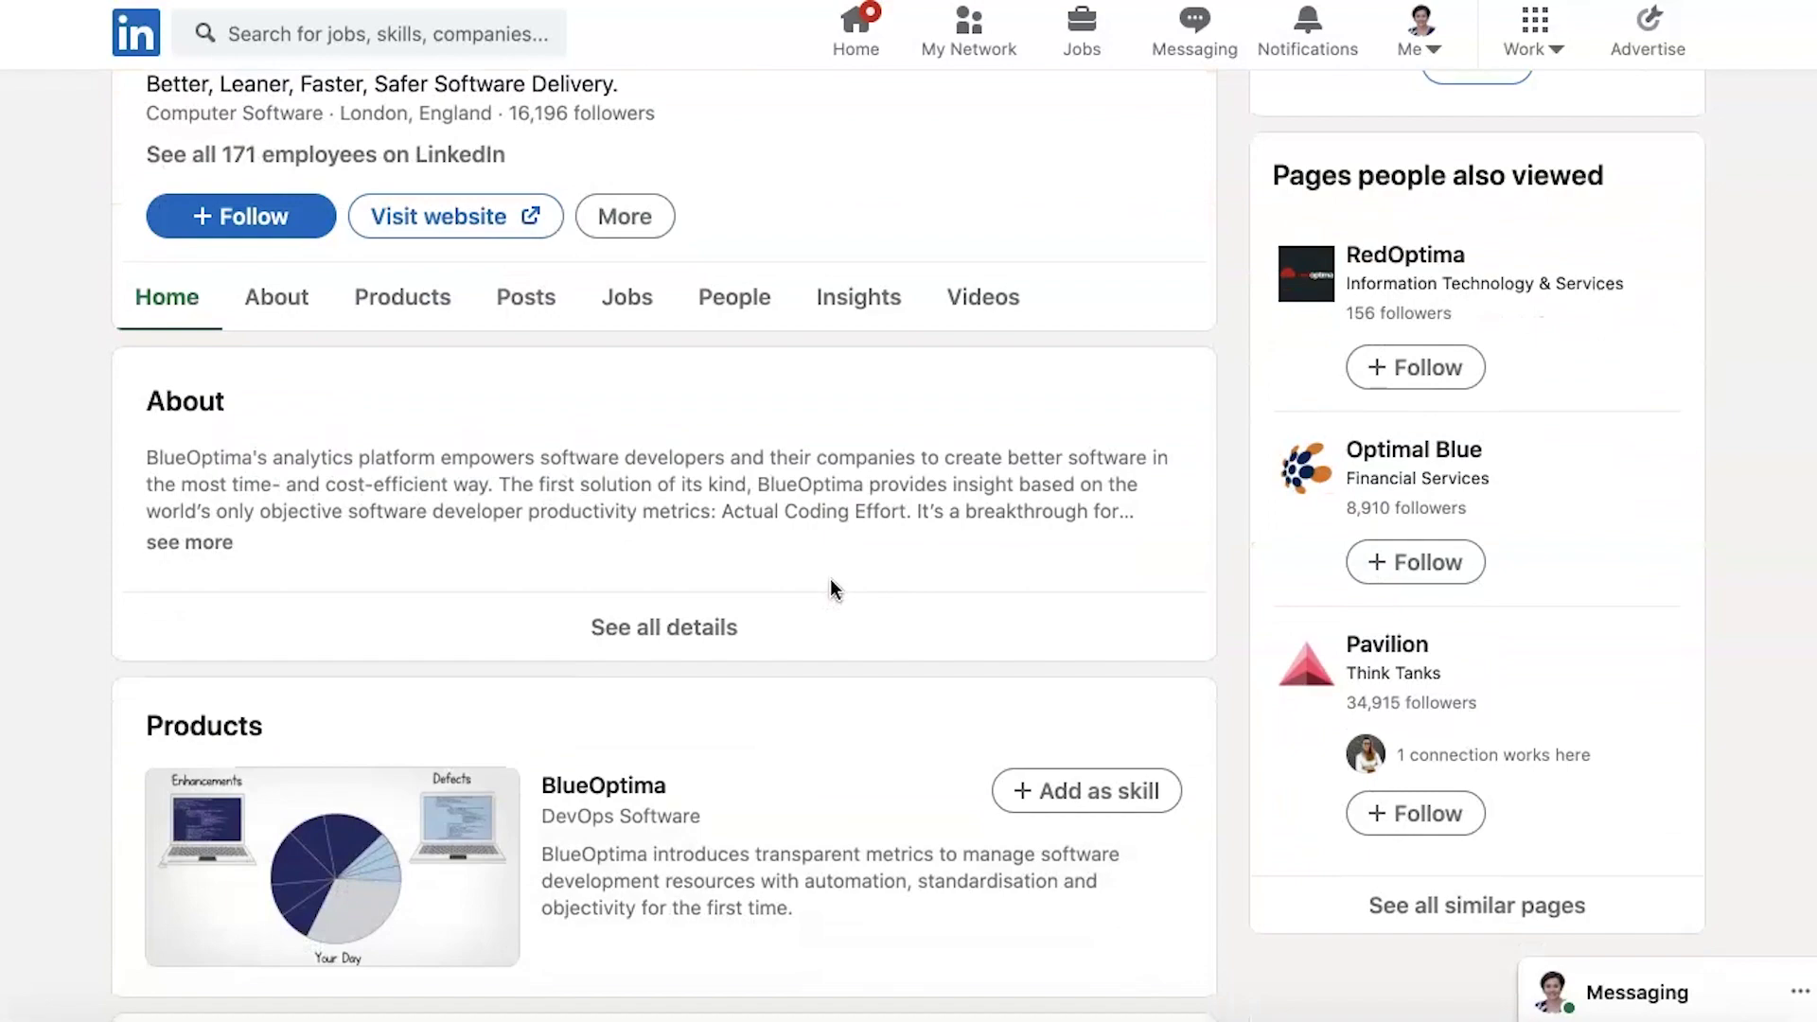
- Browse BlueOptima's posts, then open Junior Marketing Manager from its Jobs tab
{"action": "left_click", "coordinate": [527, 299]}
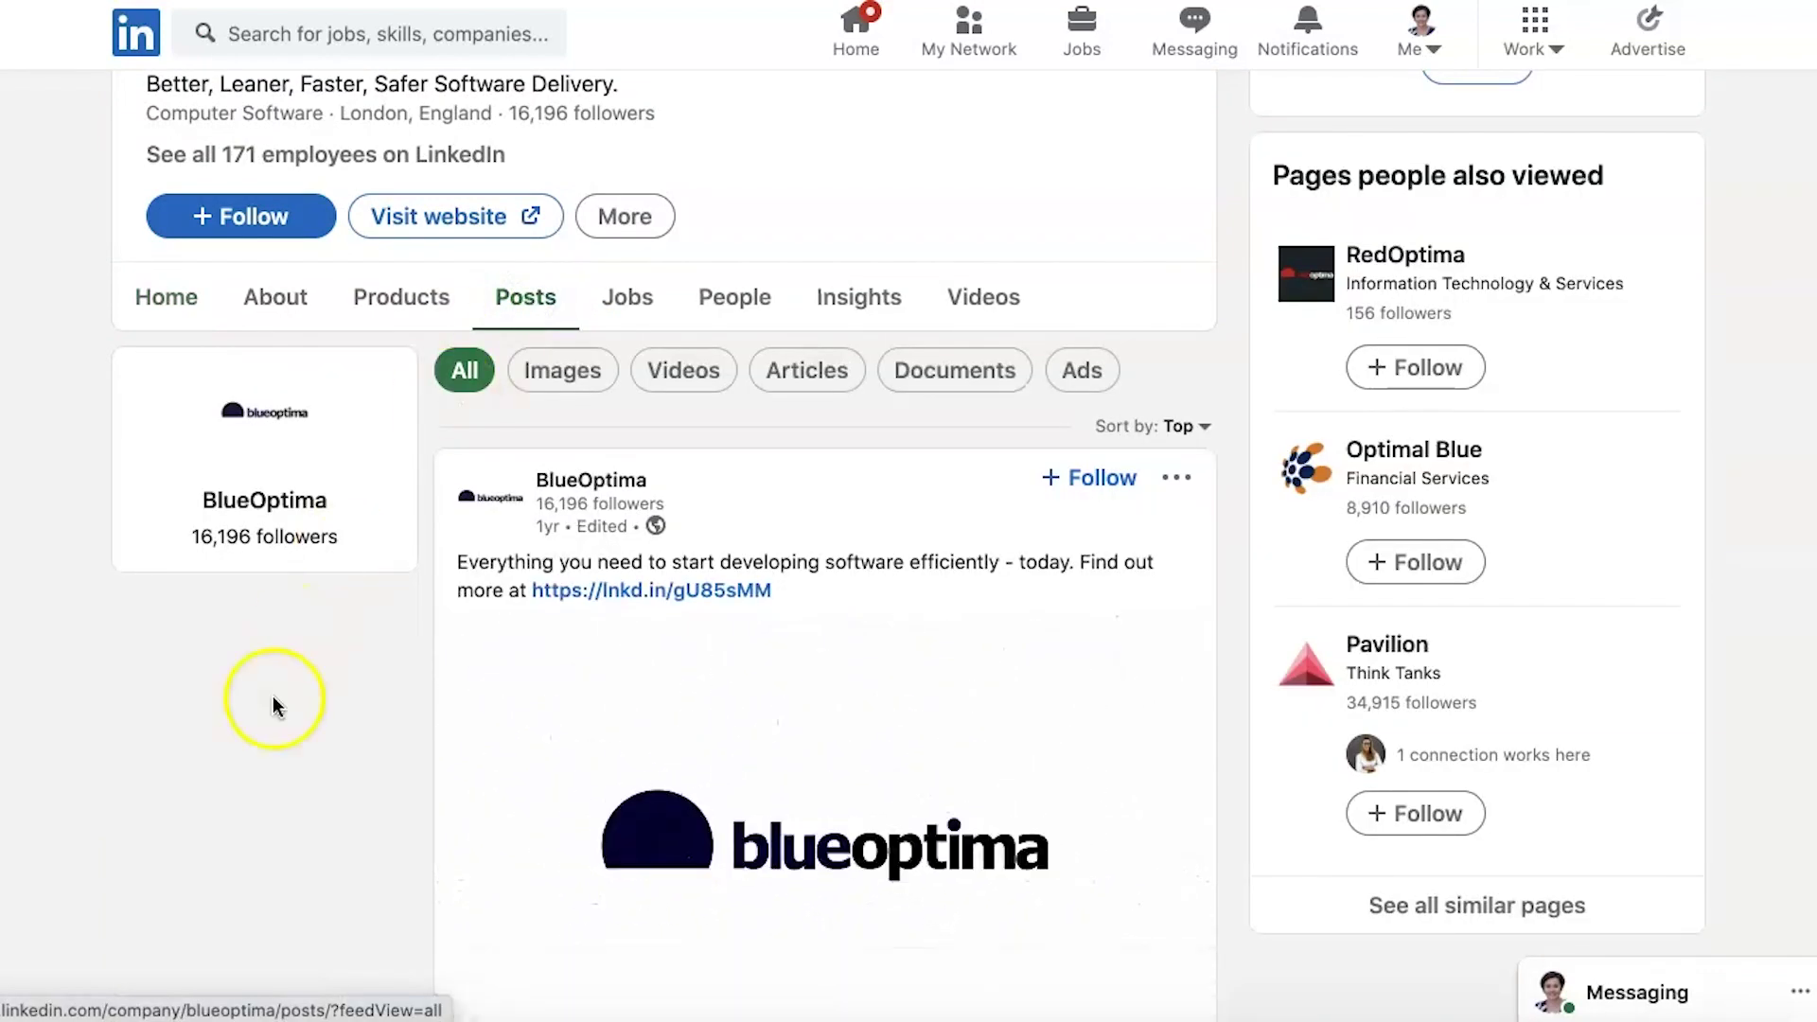
{"action": "scroll", "coordinate": [169, 886], "scroll_direction": "down", "scroll_amount": 1}
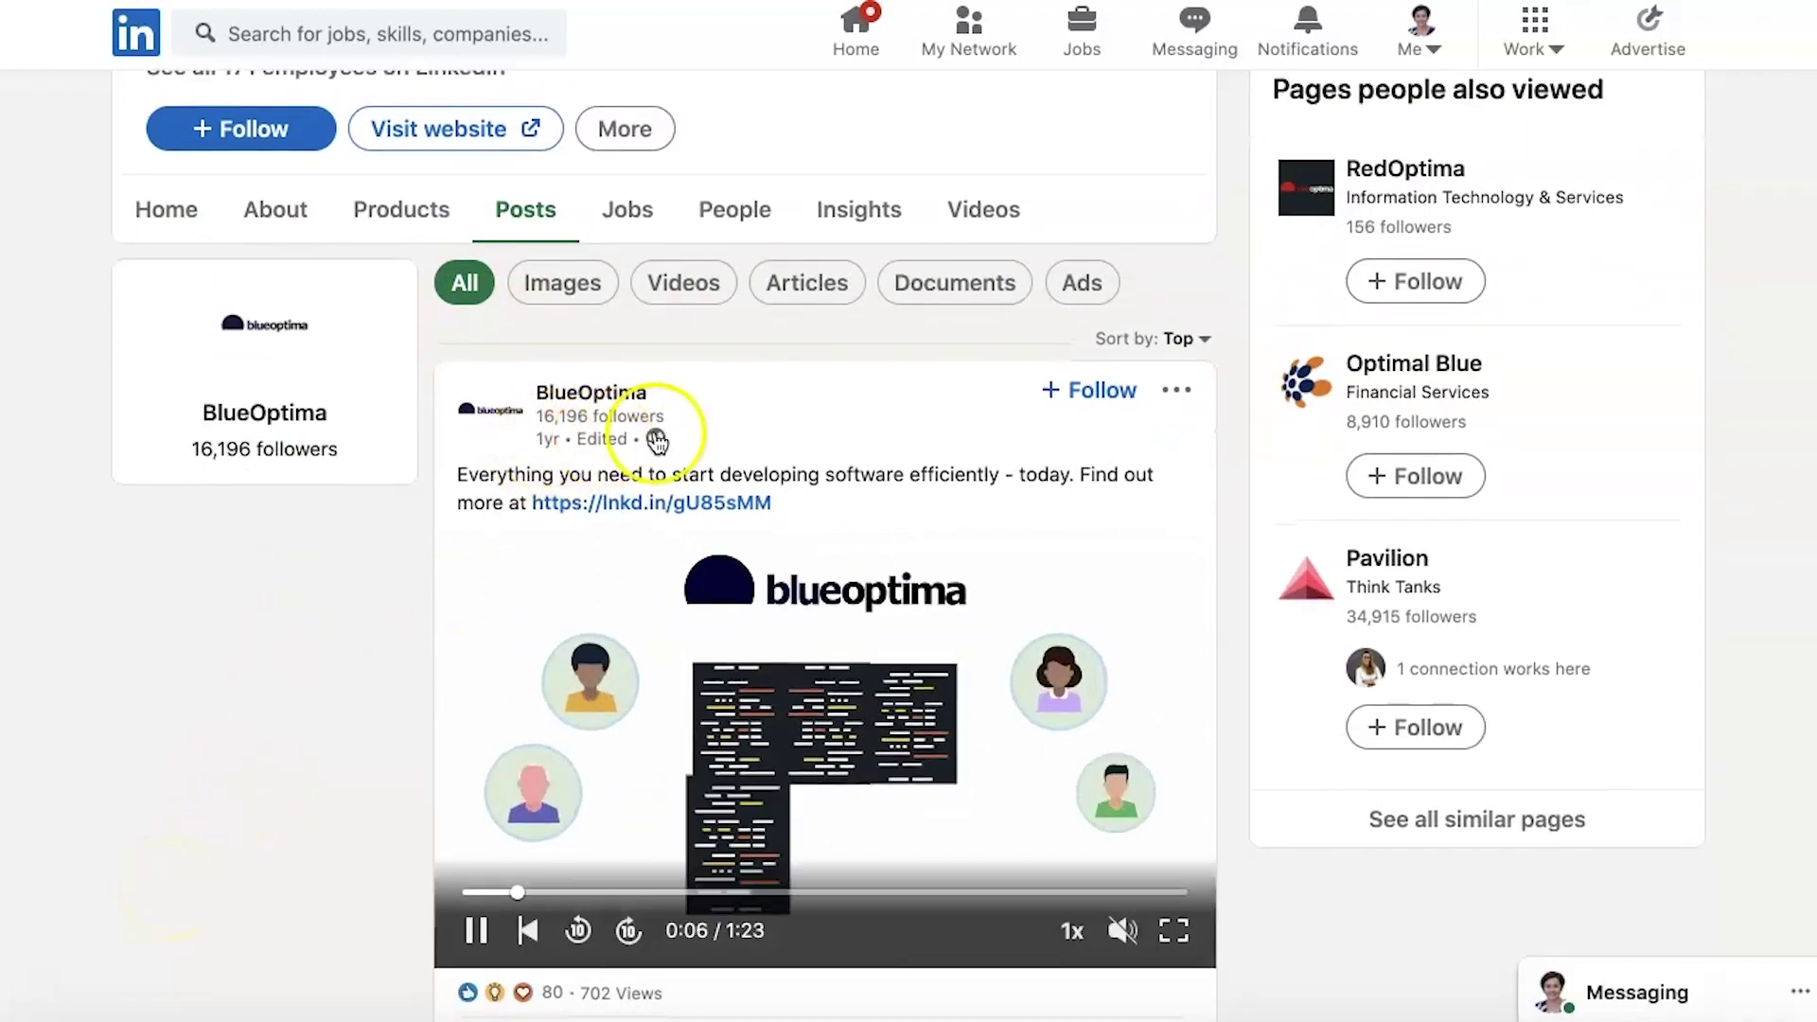
{"action": "scroll", "coordinate": [901, 416], "scroll_direction": "down", "scroll_amount": 5}
{"action": "scroll", "coordinate": [904, 418], "scroll_direction": "down", "scroll_amount": 6}
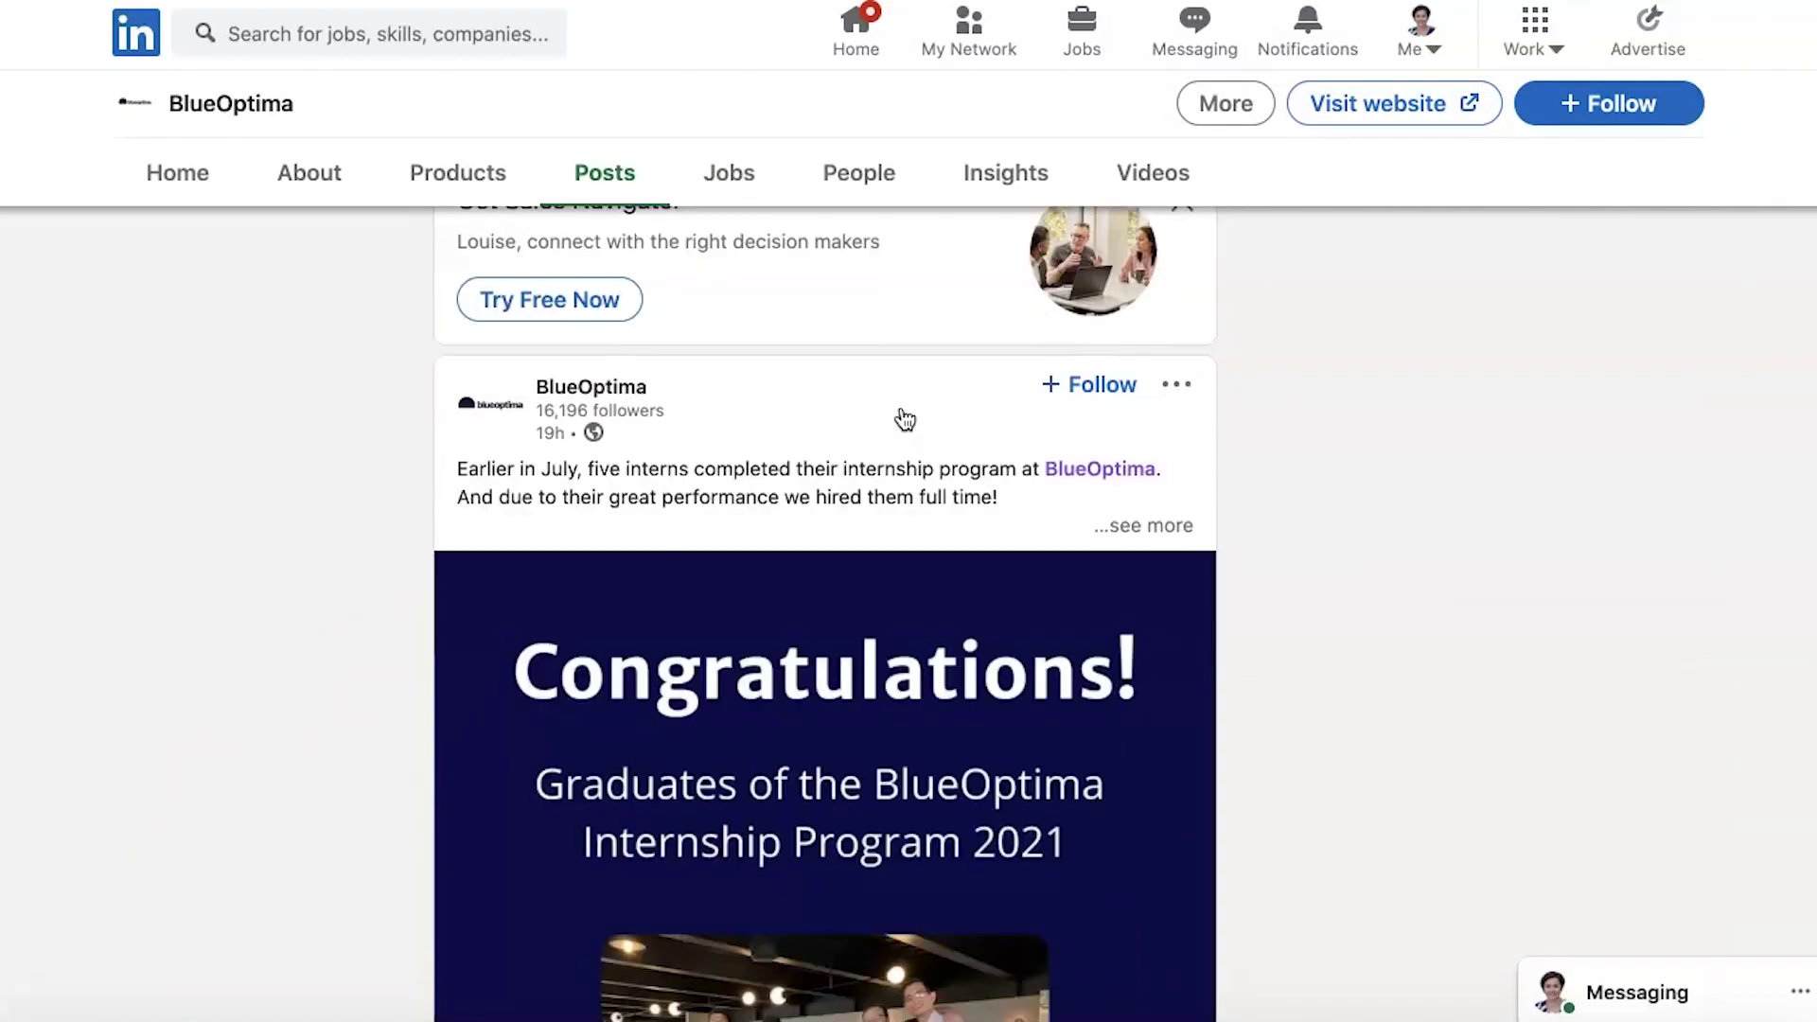
{"action": "scroll", "coordinate": [904, 418], "scroll_direction": "up", "scroll_amount": 2}
{"action": "scroll", "coordinate": [904, 419], "scroll_direction": "up", "scroll_amount": 3}
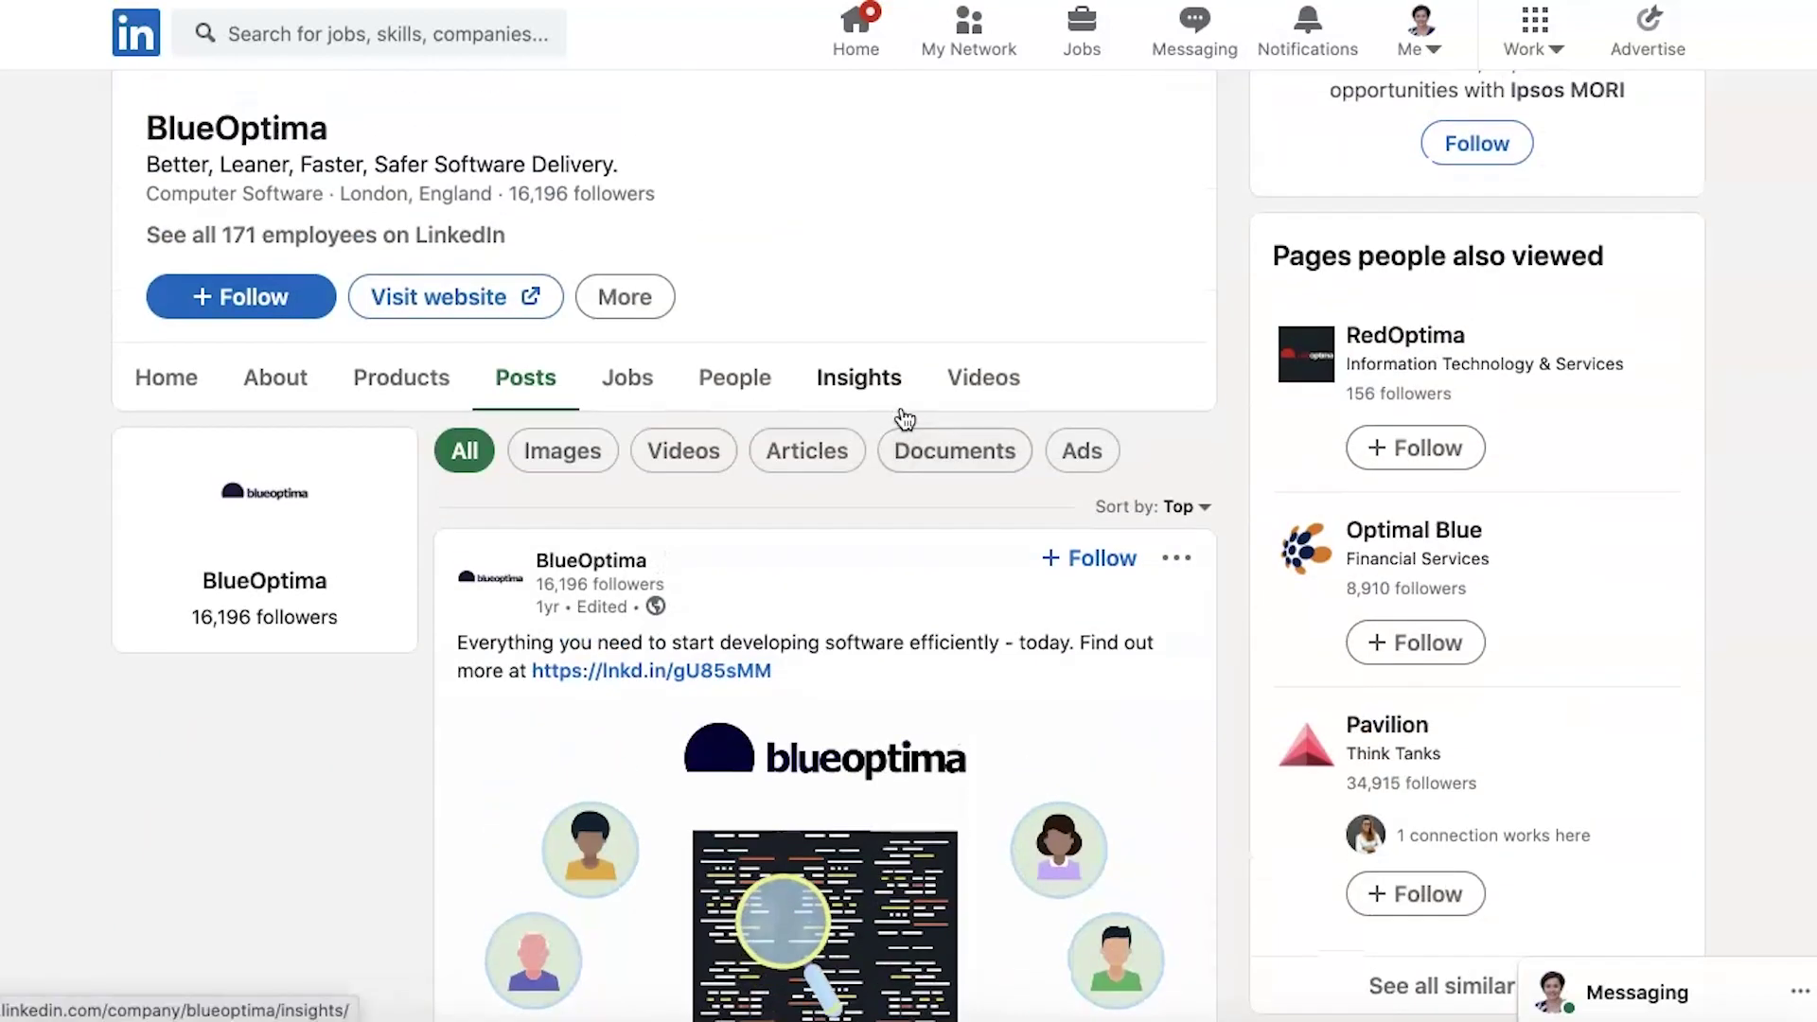
{"action": "scroll", "coordinate": [324, 871], "scroll_direction": "down", "scroll_amount": 6}
{"action": "scroll", "coordinate": [312, 903], "scroll_direction": "down", "scroll_amount": 5}
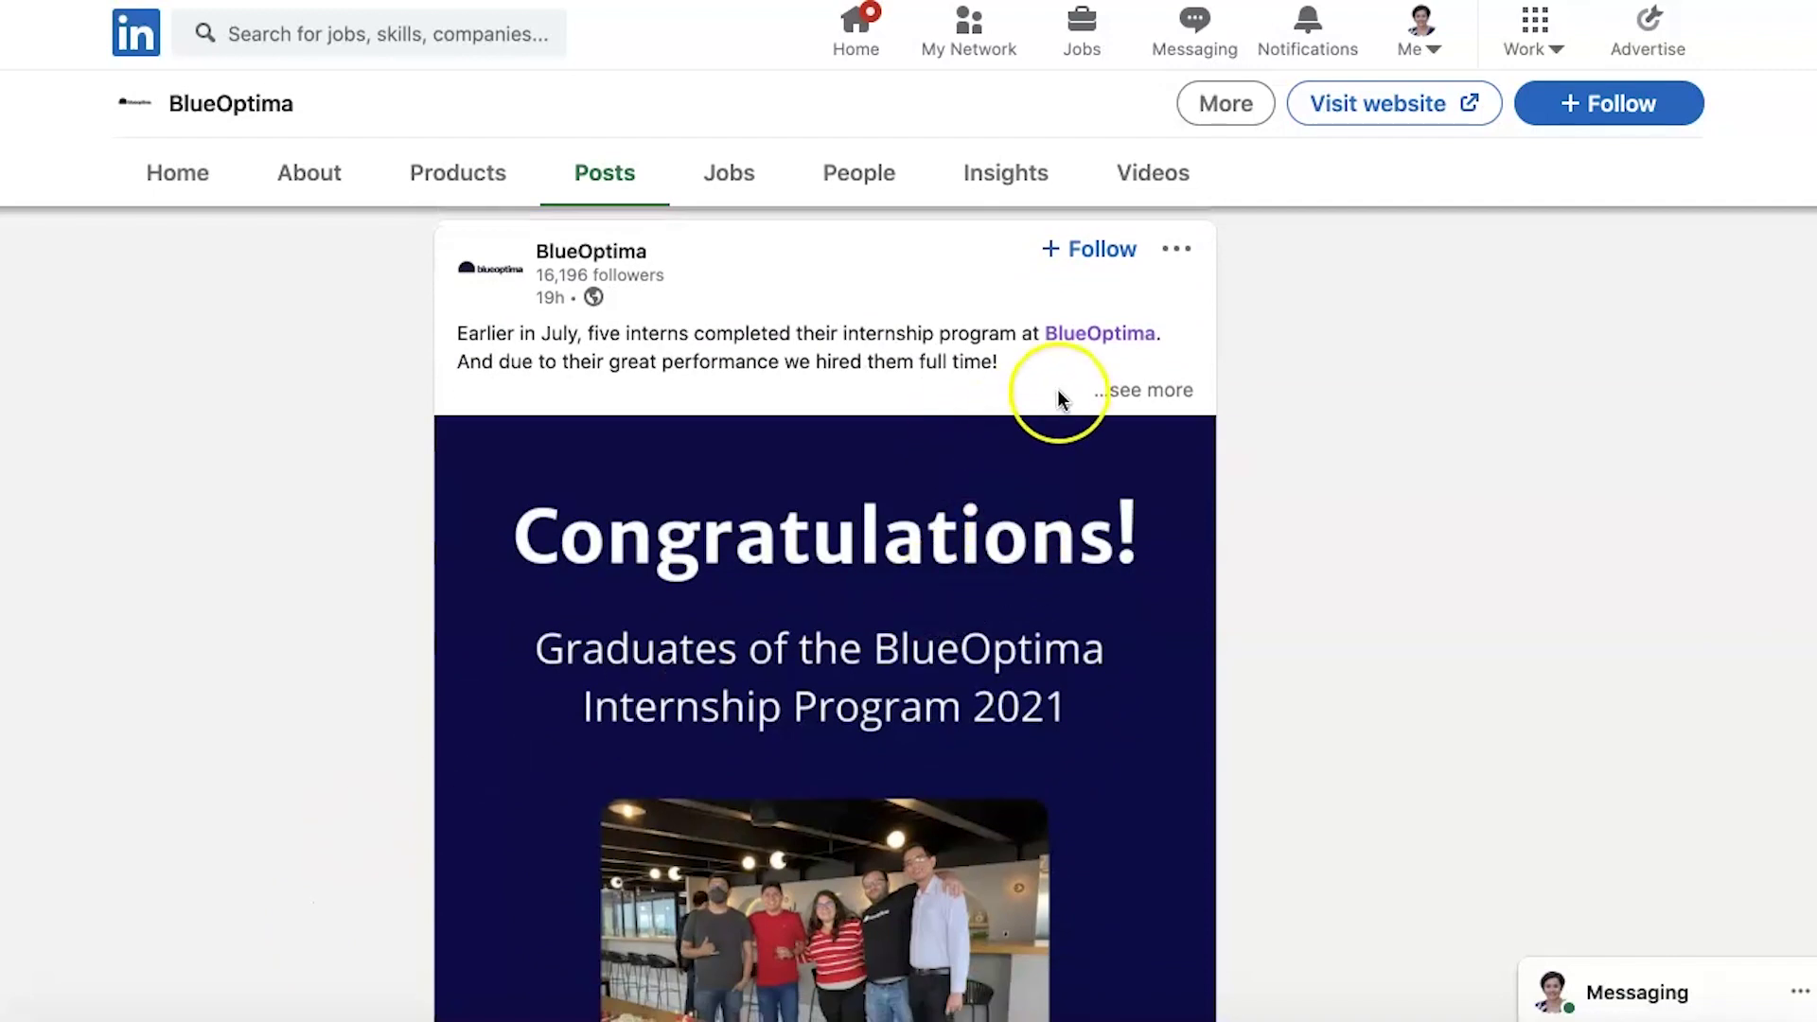
{"action": "scroll", "coordinate": [958, 544], "scroll_direction": "down", "scroll_amount": 3}
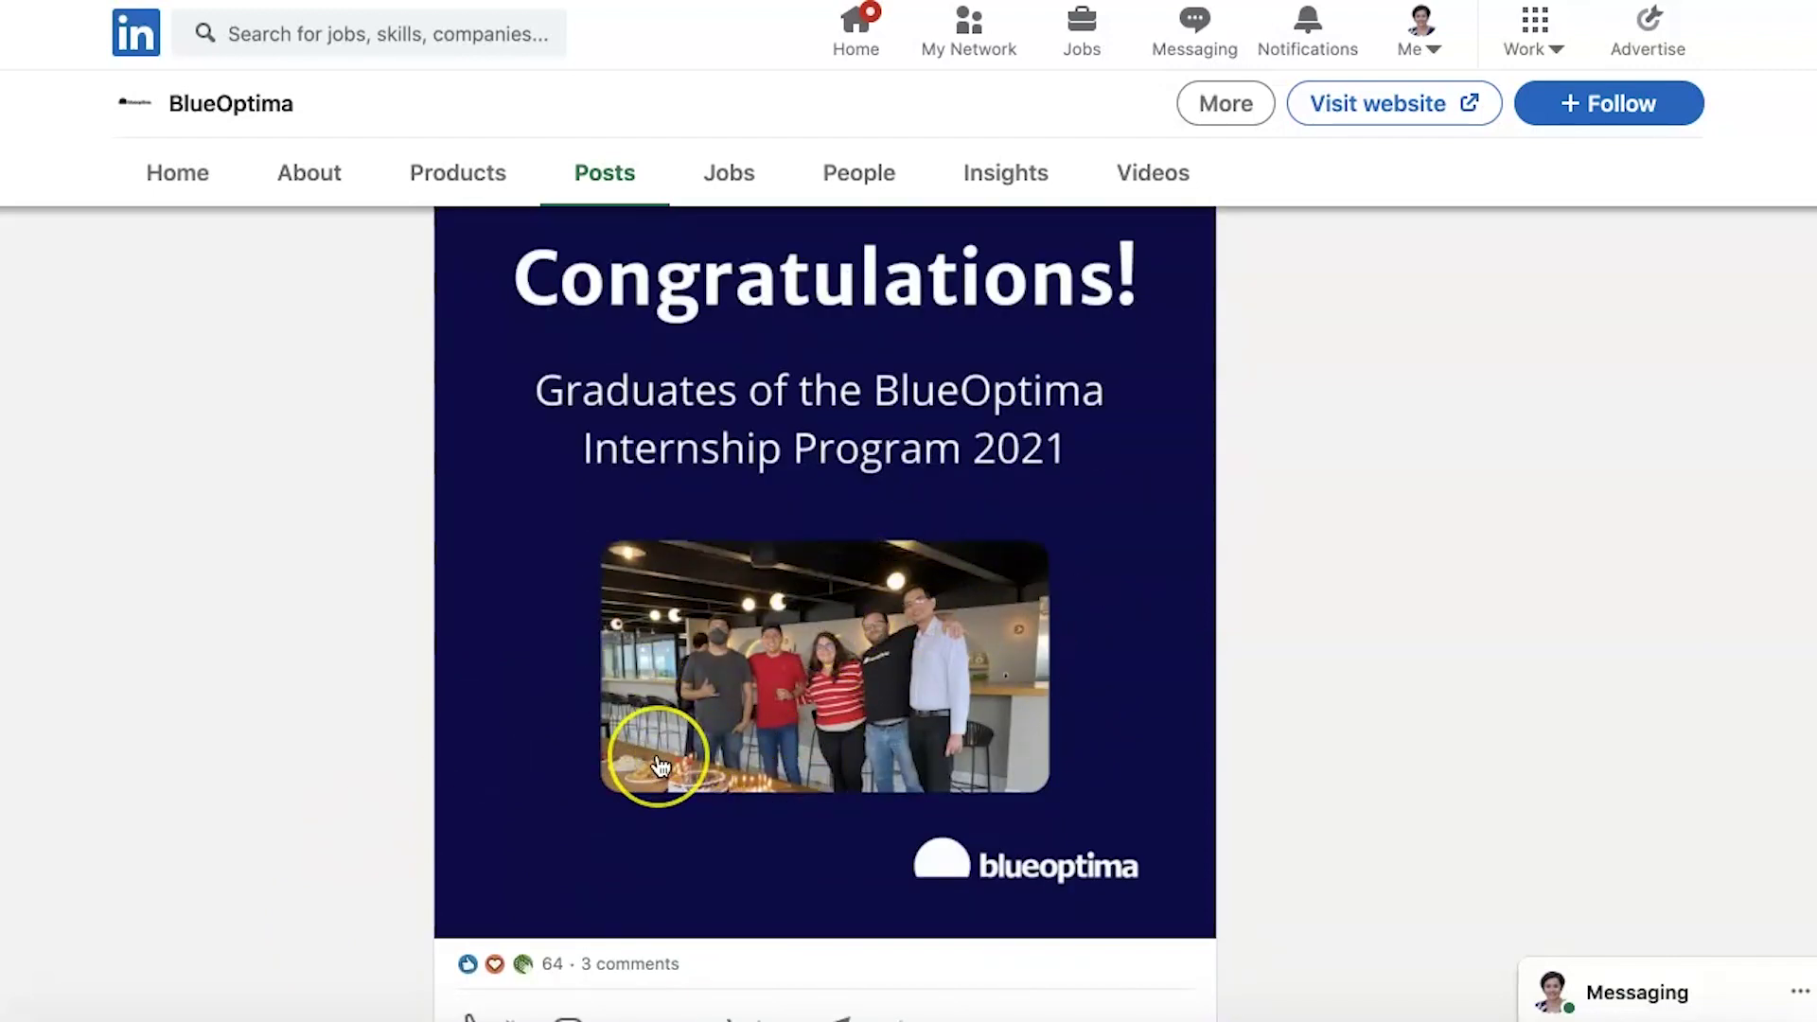
{"action": "scroll", "coordinate": [663, 748], "scroll_direction": "down", "scroll_amount": 6}
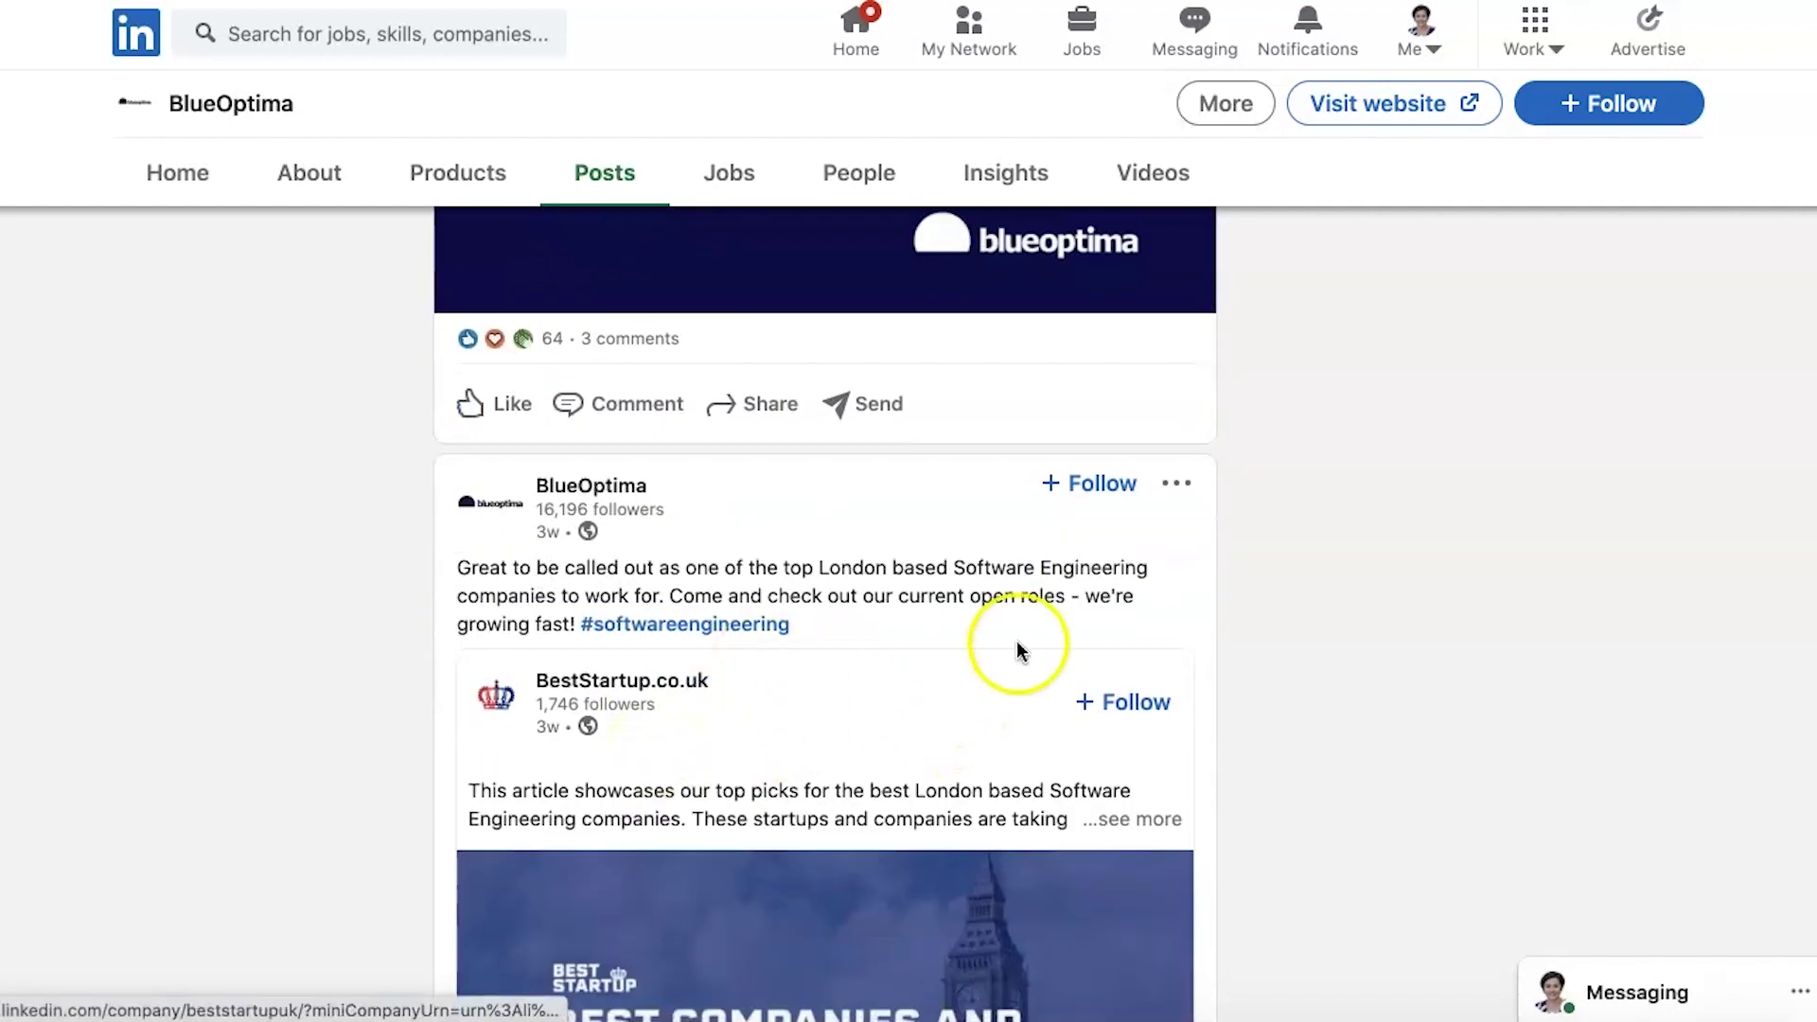
{"action": "scroll", "coordinate": [832, 771], "scroll_direction": "down", "scroll_amount": 2}
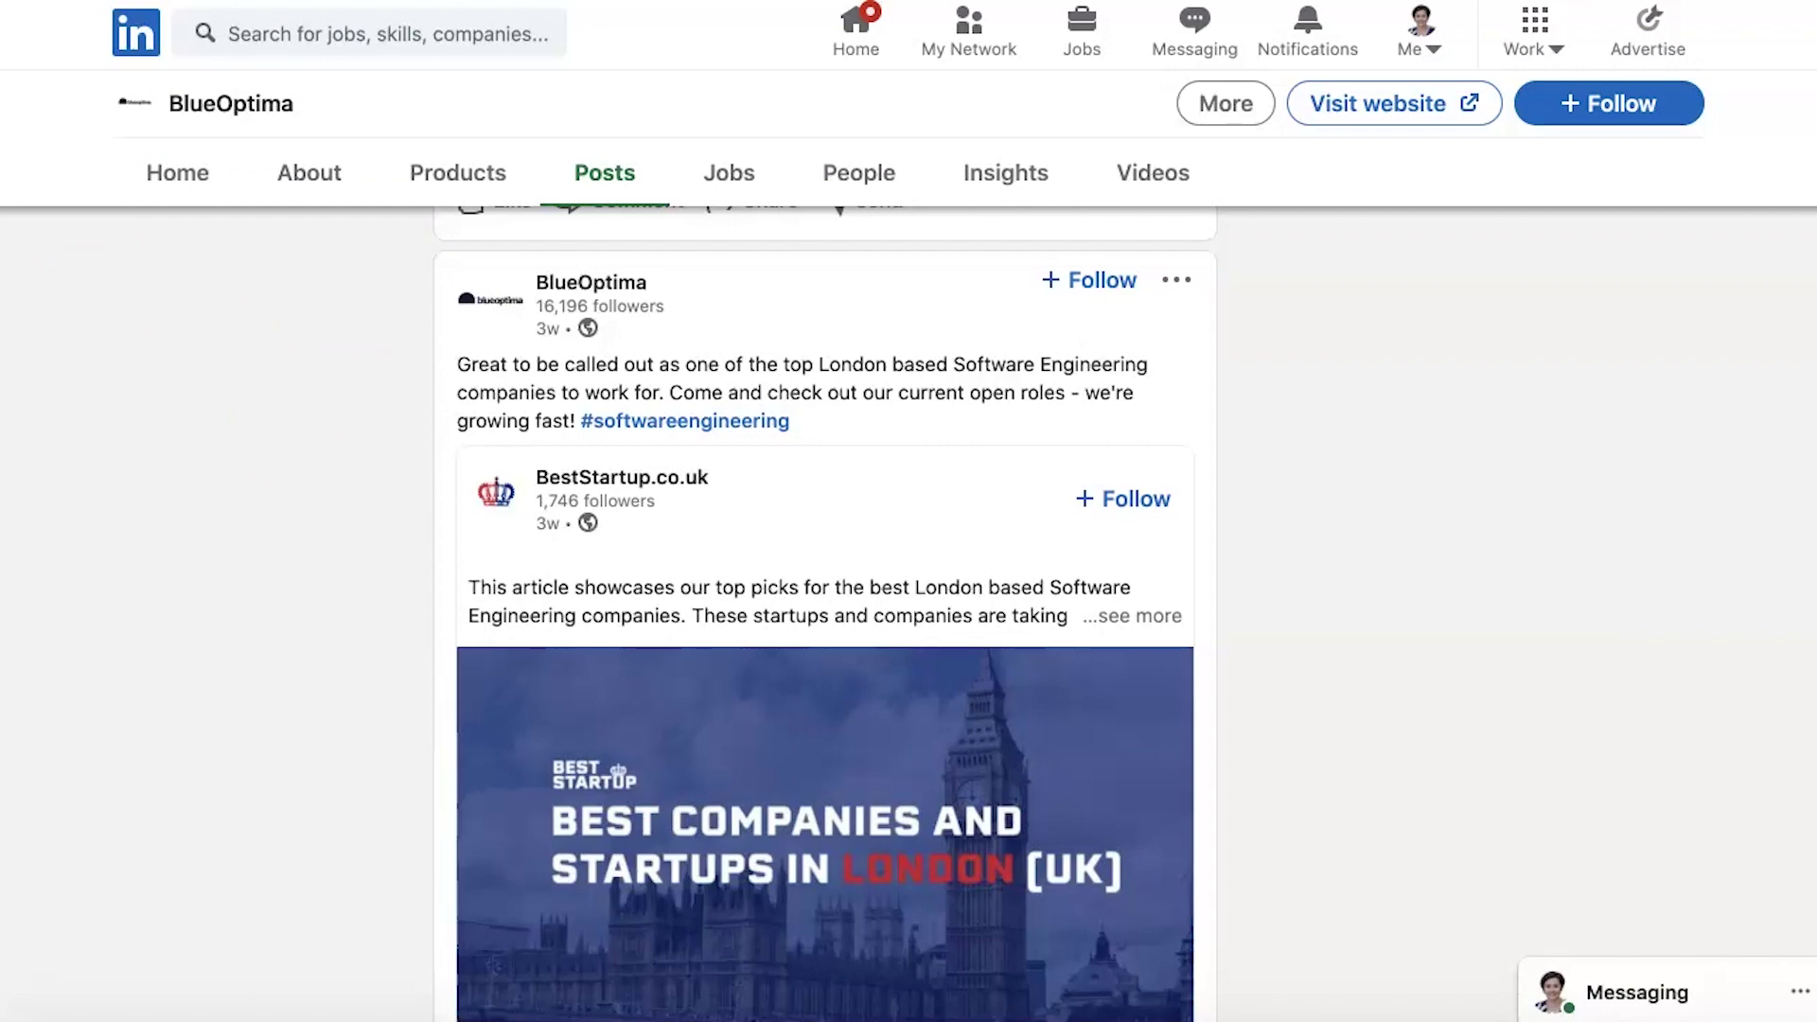
{"action": "left_click", "coordinate": [730, 175]}
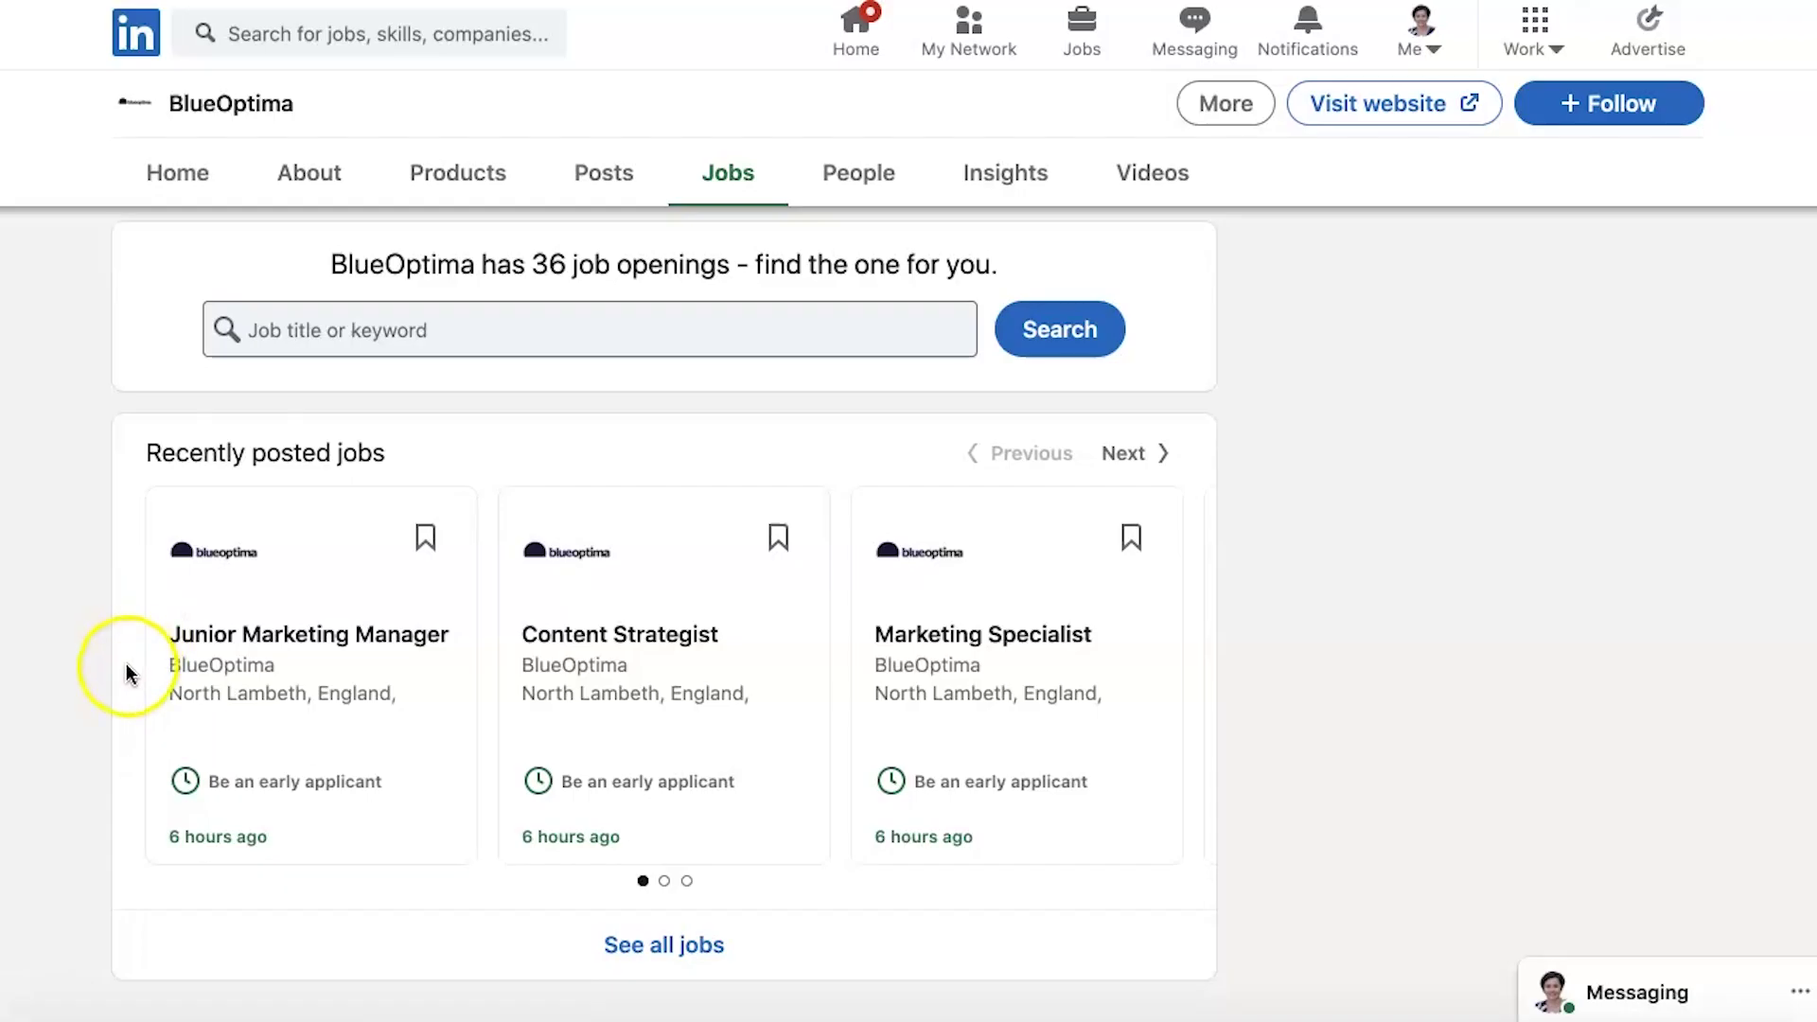
{"action": "left_click", "coordinate": [315, 632]}
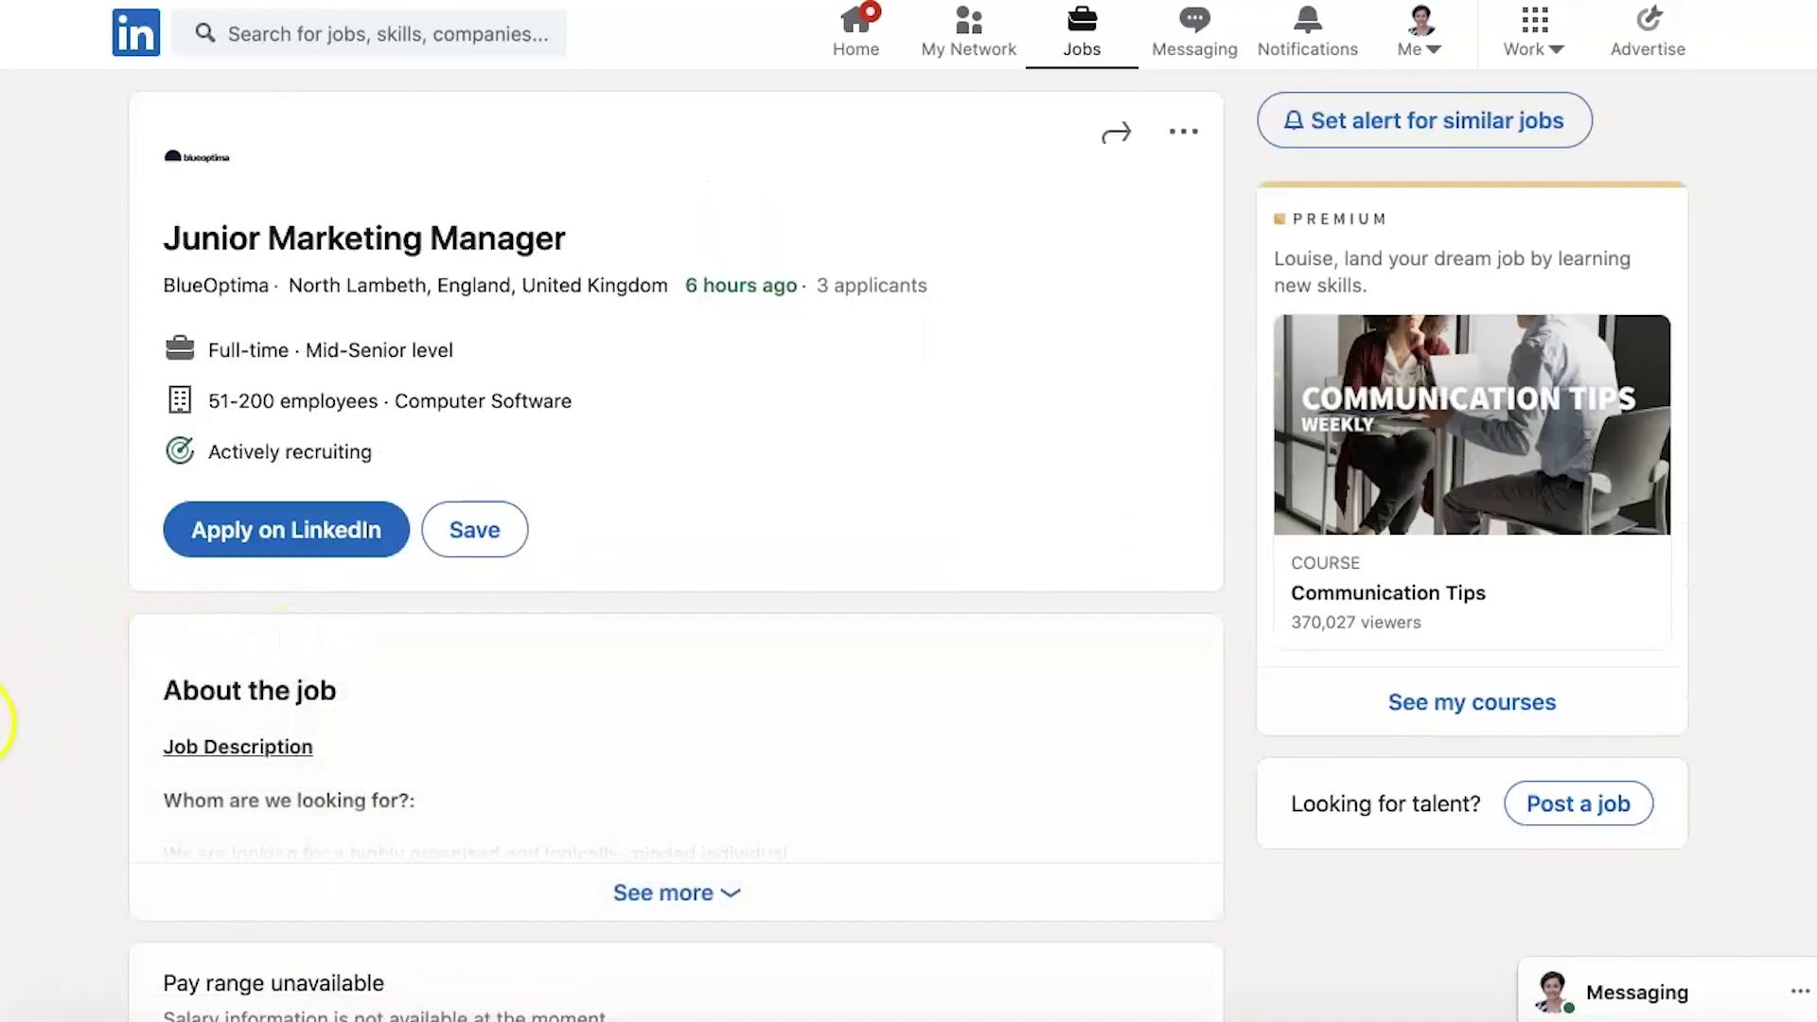
{"action": "scroll", "coordinate": [548, 752], "scroll_direction": "down", "scroll_amount": 7}
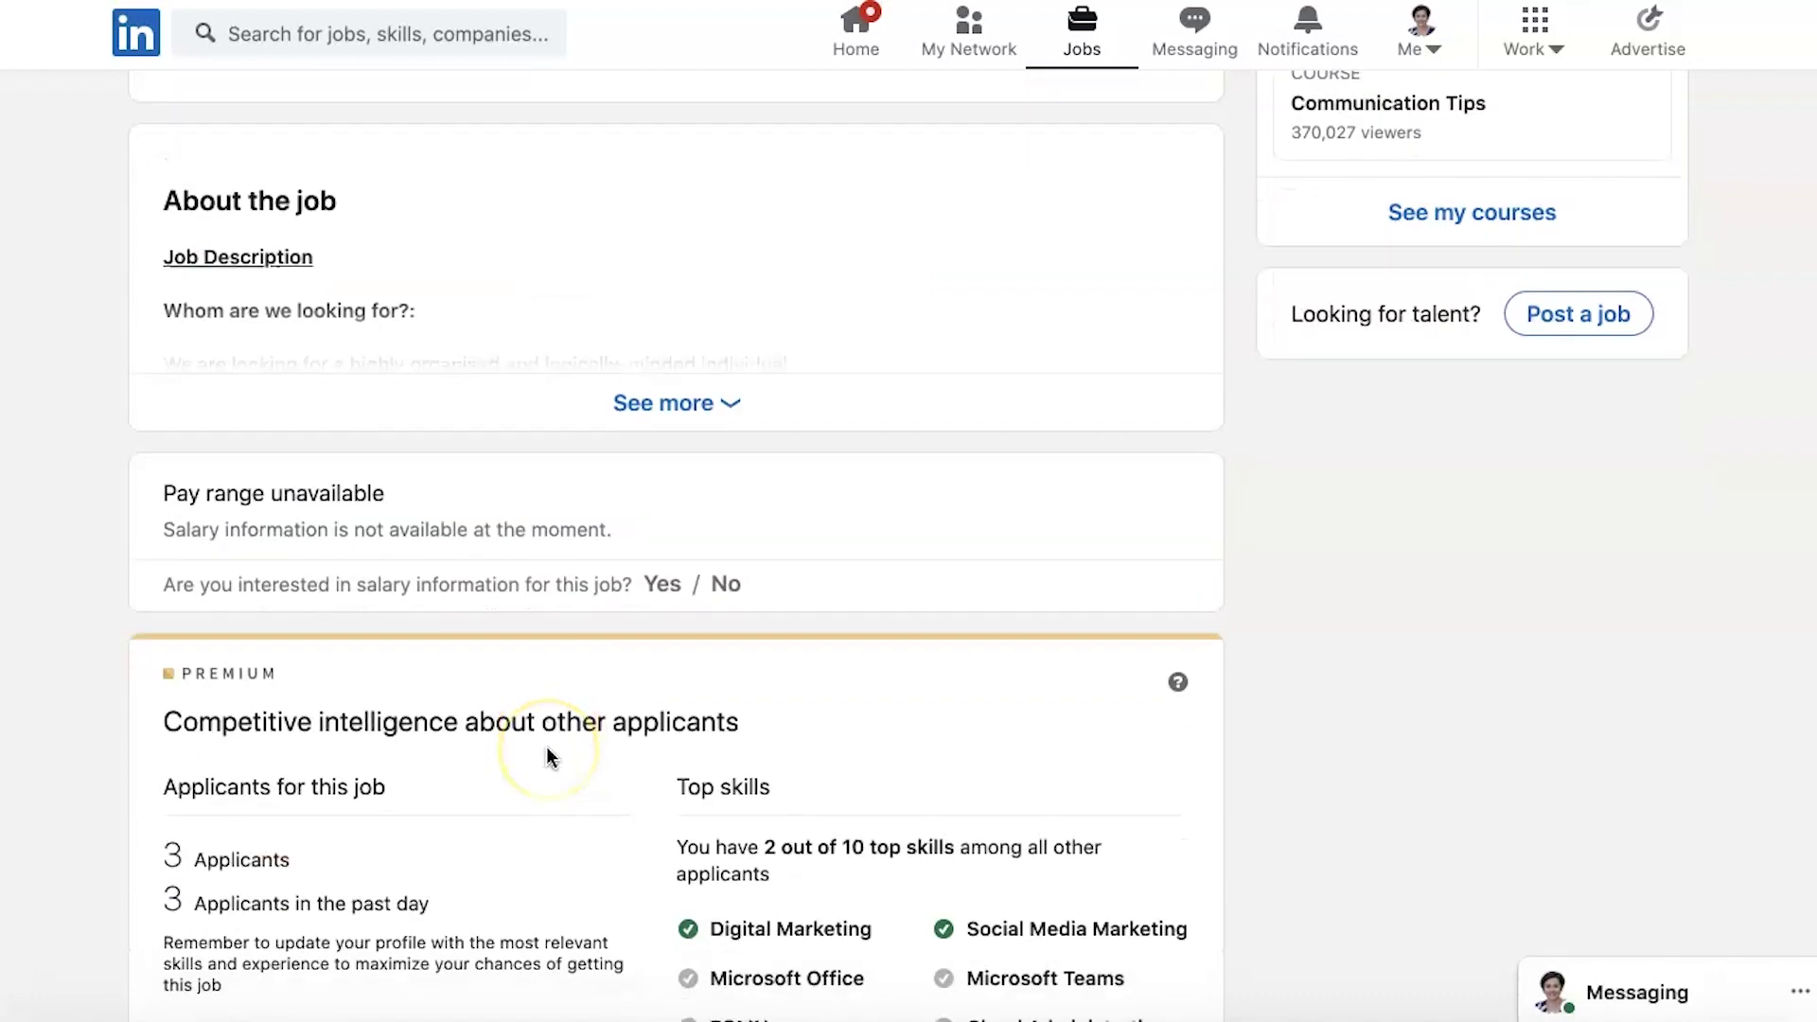
{"action": "scroll", "coordinate": [548, 754], "scroll_direction": "up", "scroll_amount": 7}
{"action": "left_click", "coordinate": [342, 542]}
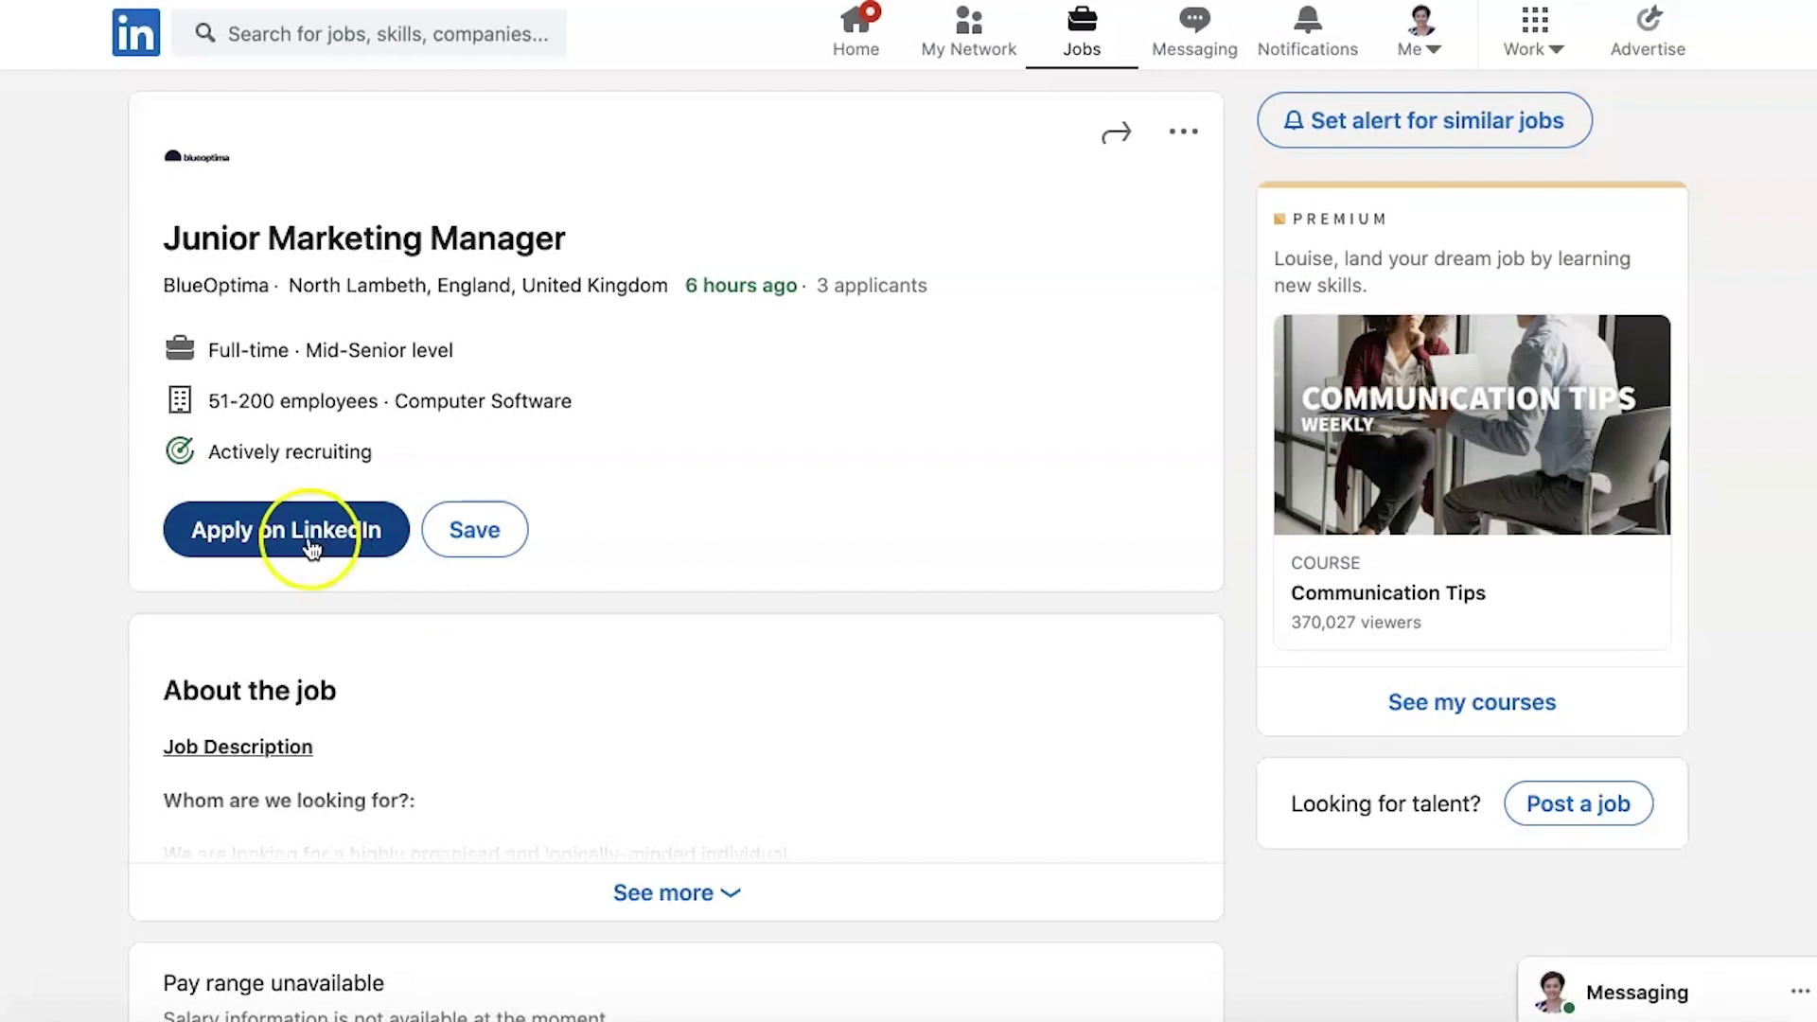
- Set an alert for jobs similar to Junior Marketing Manager and open its notification settings
{"action": "left_click", "coordinate": [1466, 130]}
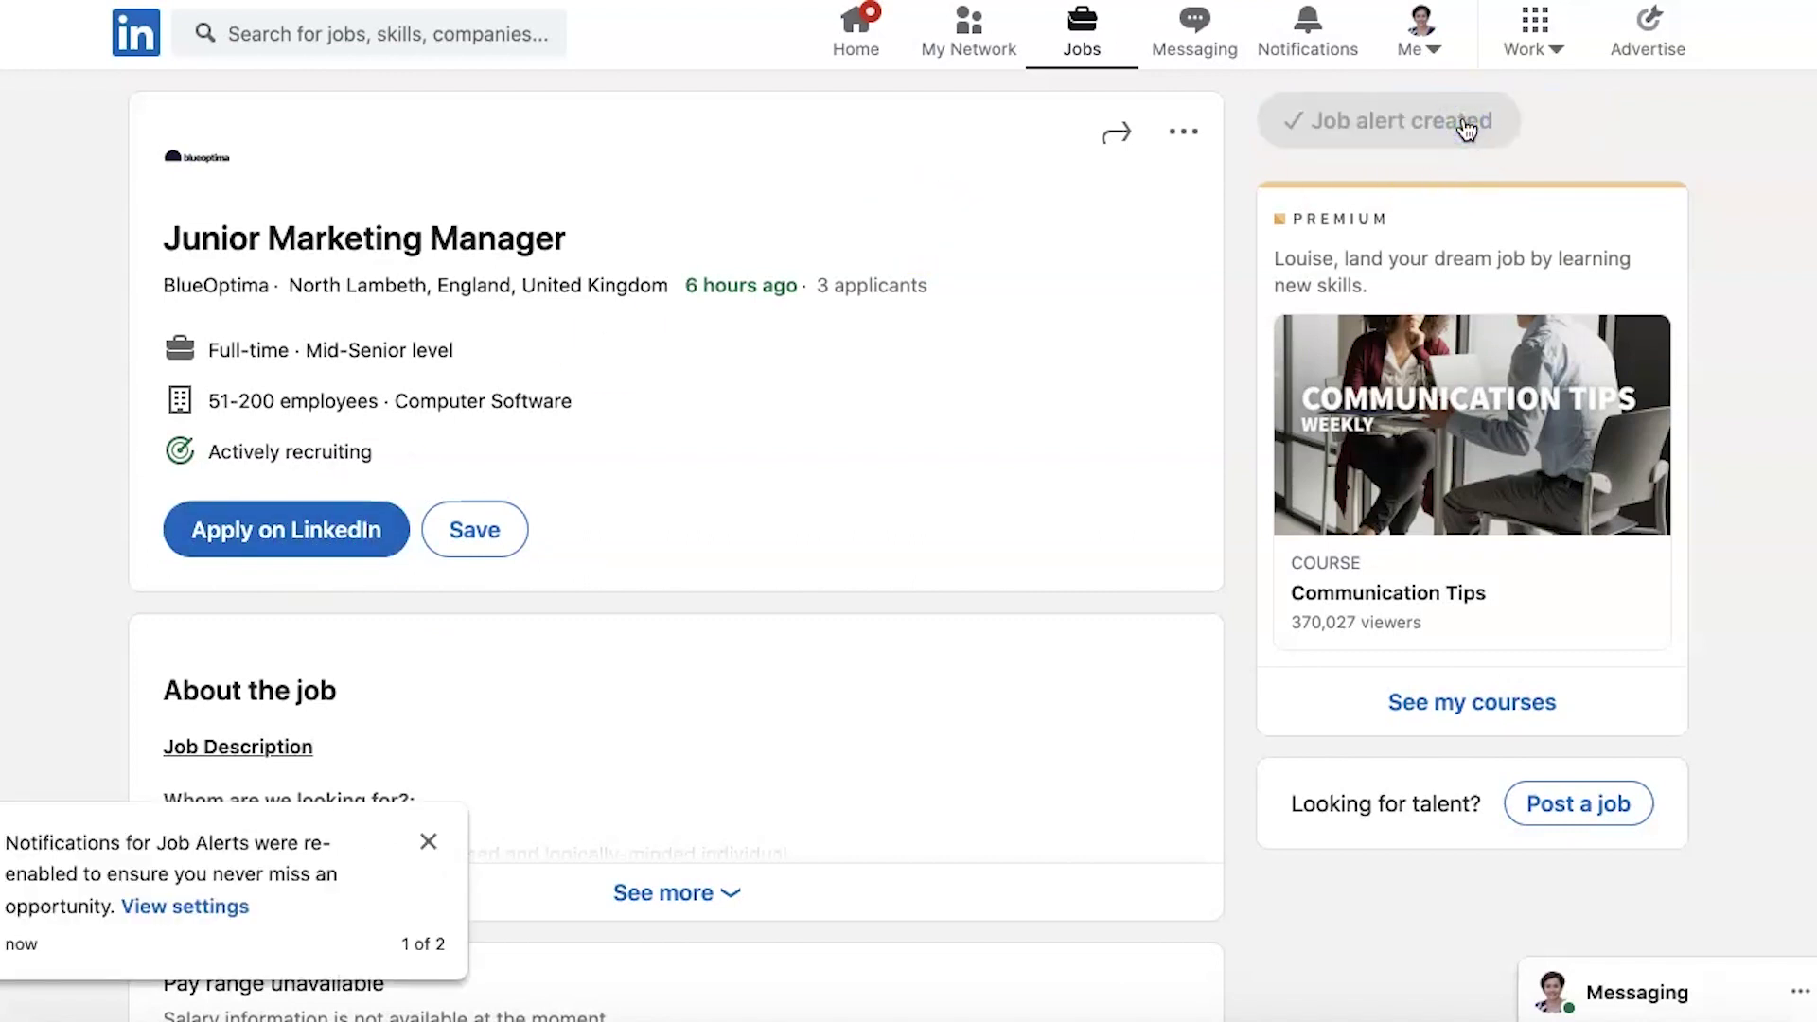
{"action": "left_click", "coordinate": [230, 910]}
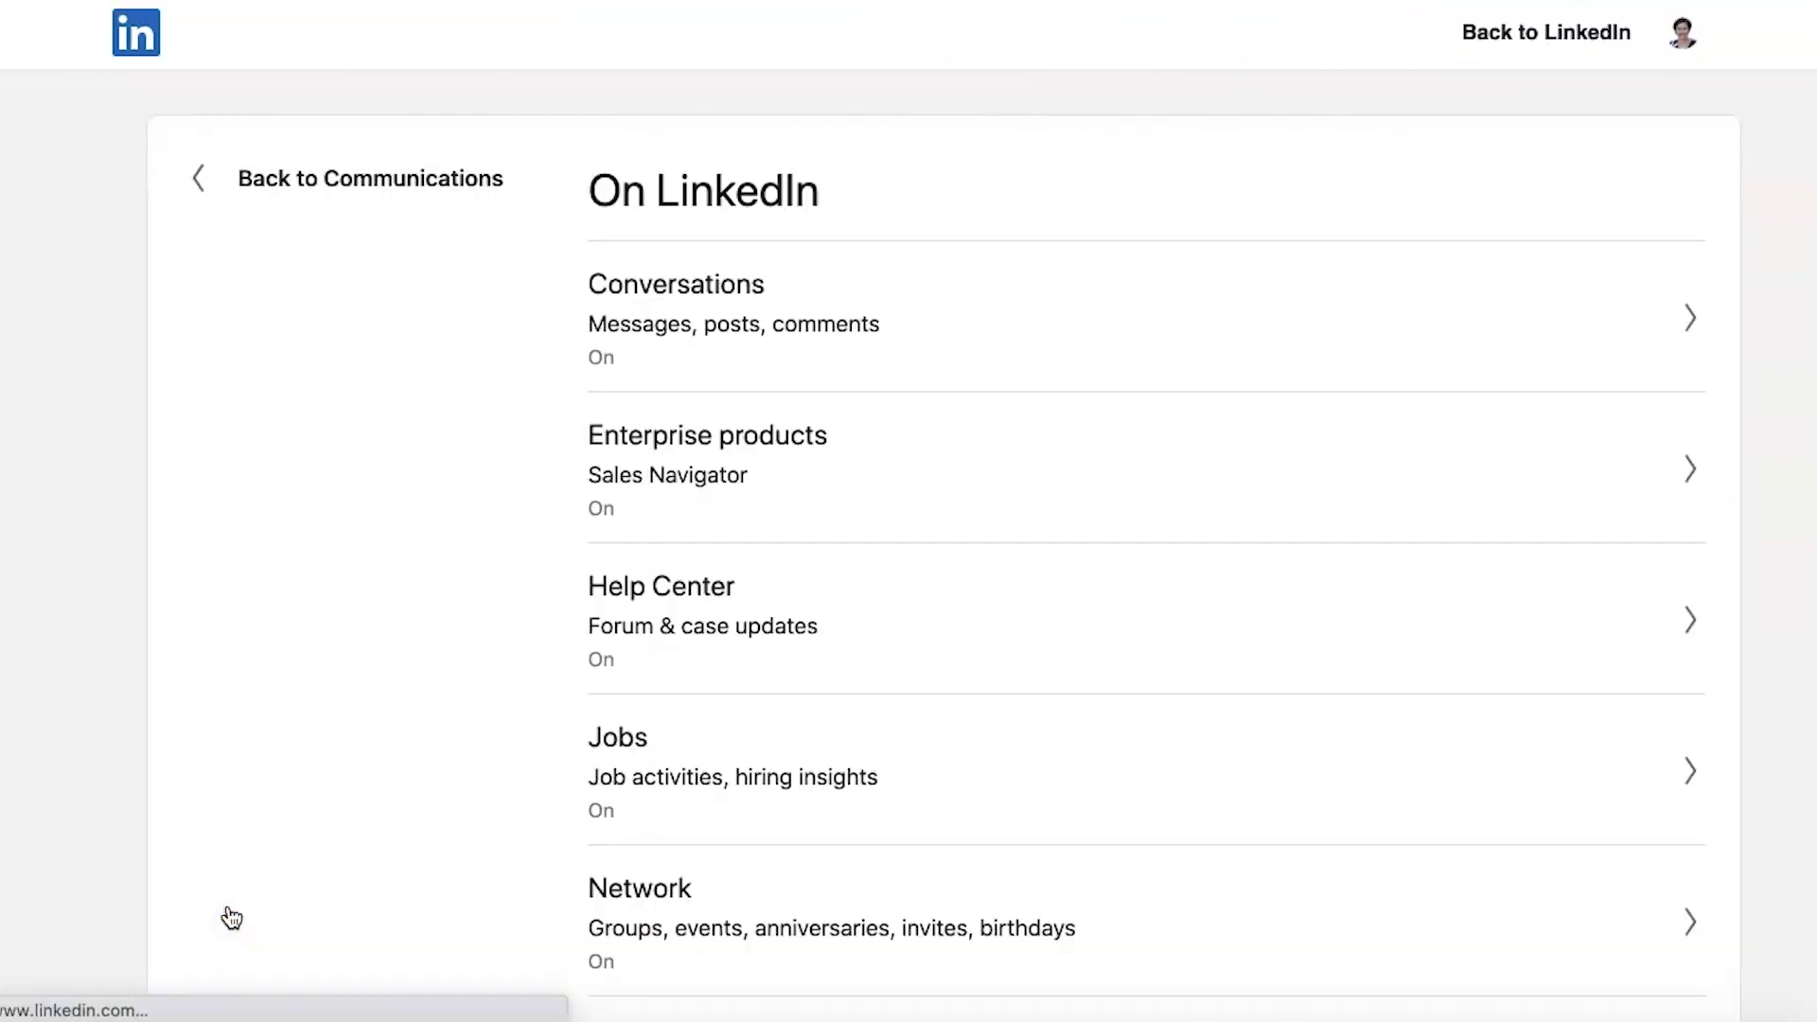
{"action": "scroll", "coordinate": [1075, 544], "scroll_direction": "down", "scroll_amount": 3}
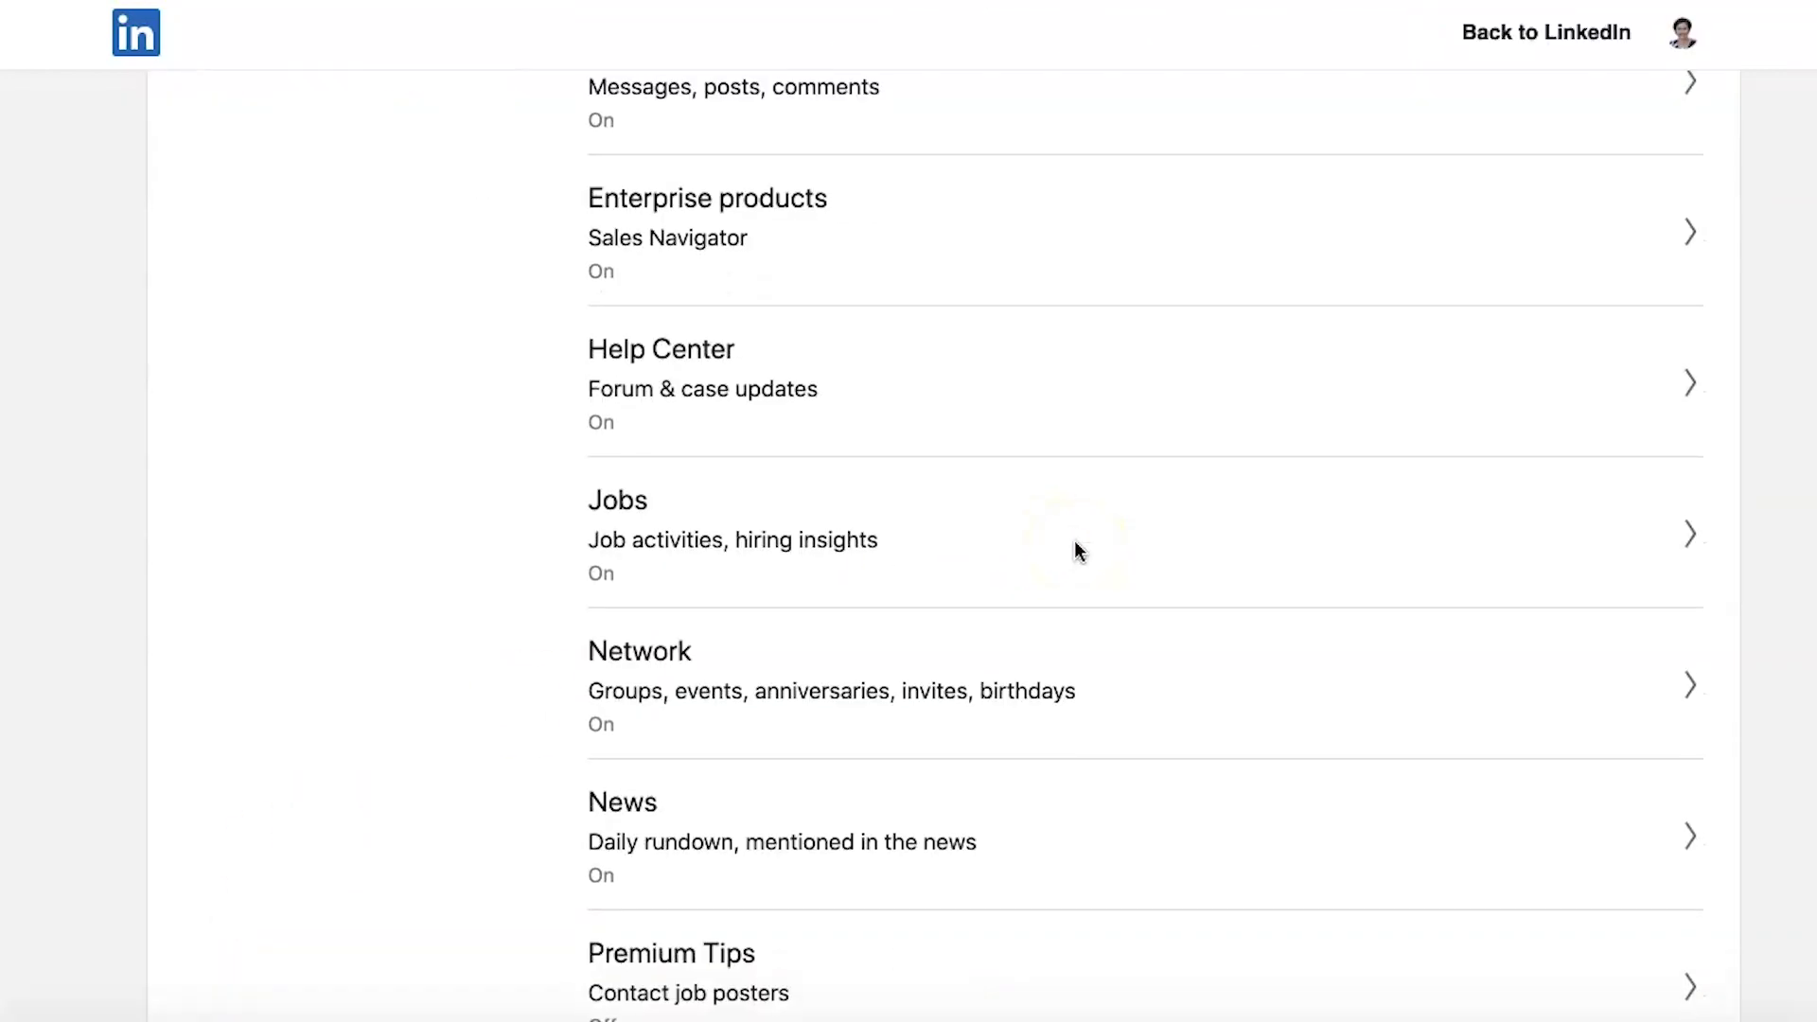
- Review the Jobs notification toggles, then return to the On LinkedIn notification list
{"action": "left_click", "coordinate": [1689, 526]}
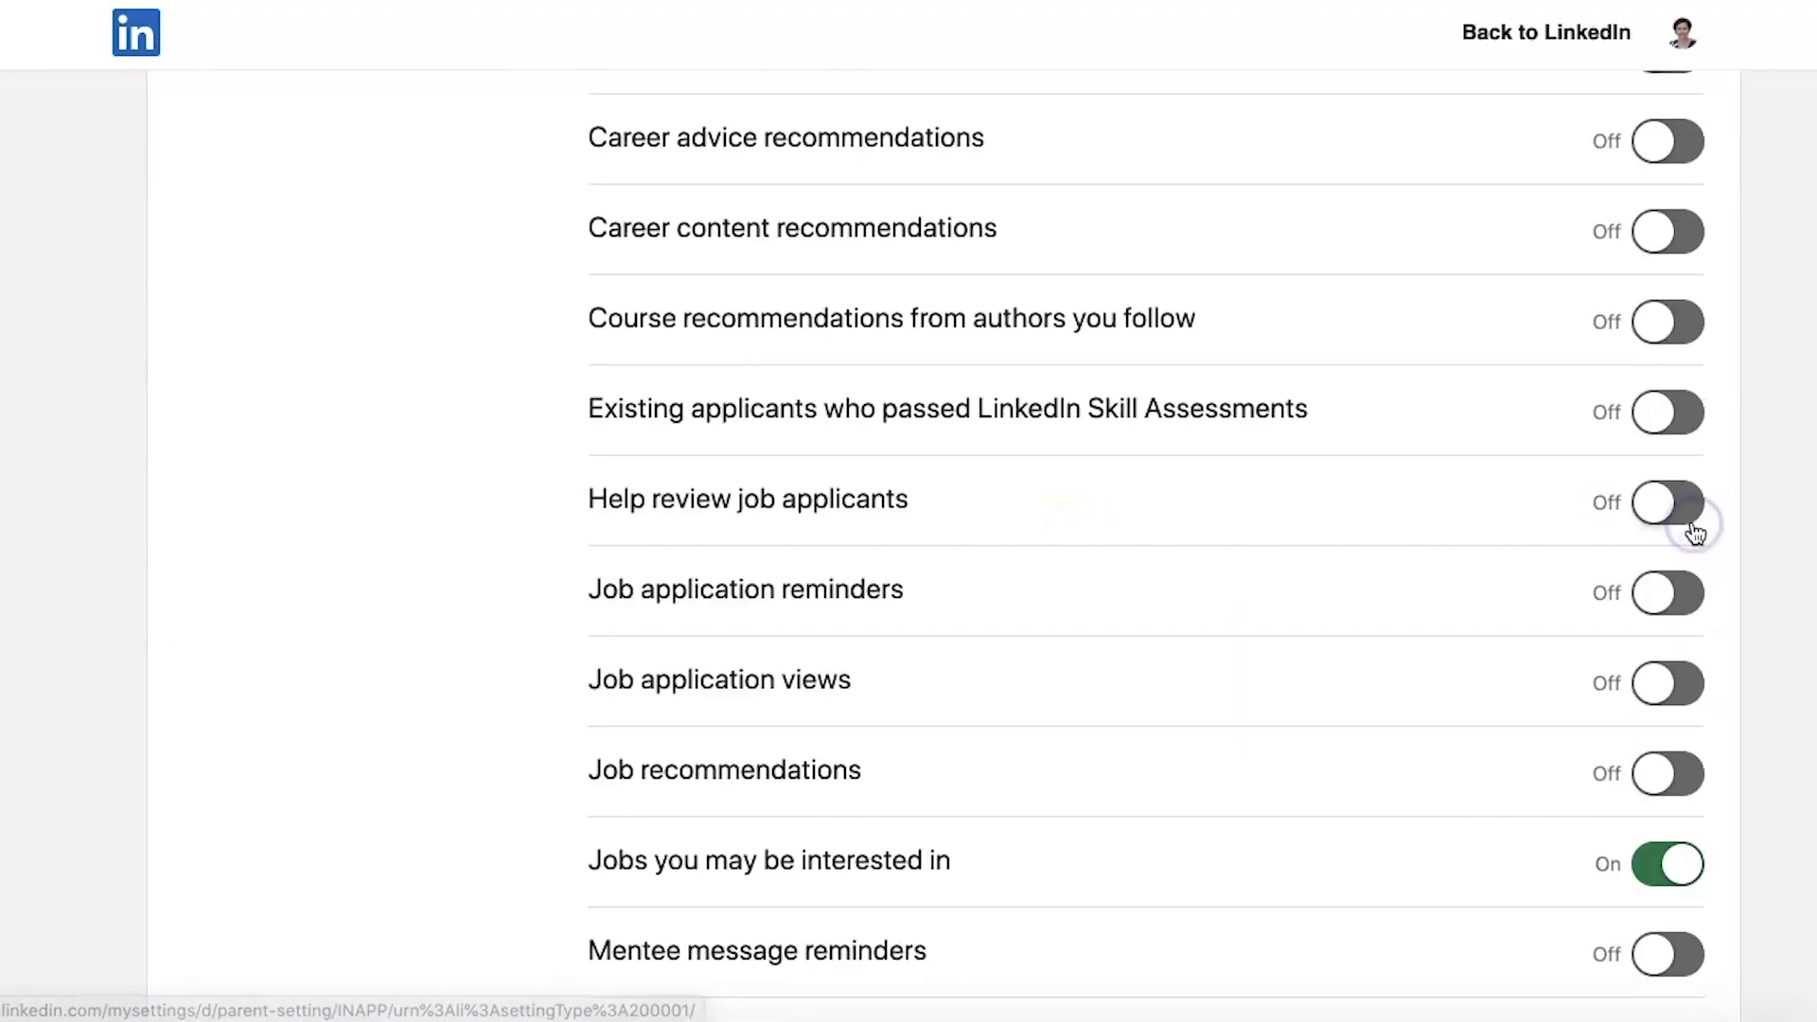
{"action": "scroll", "coordinate": [1429, 606], "scroll_direction": "down", "scroll_amount": 3}
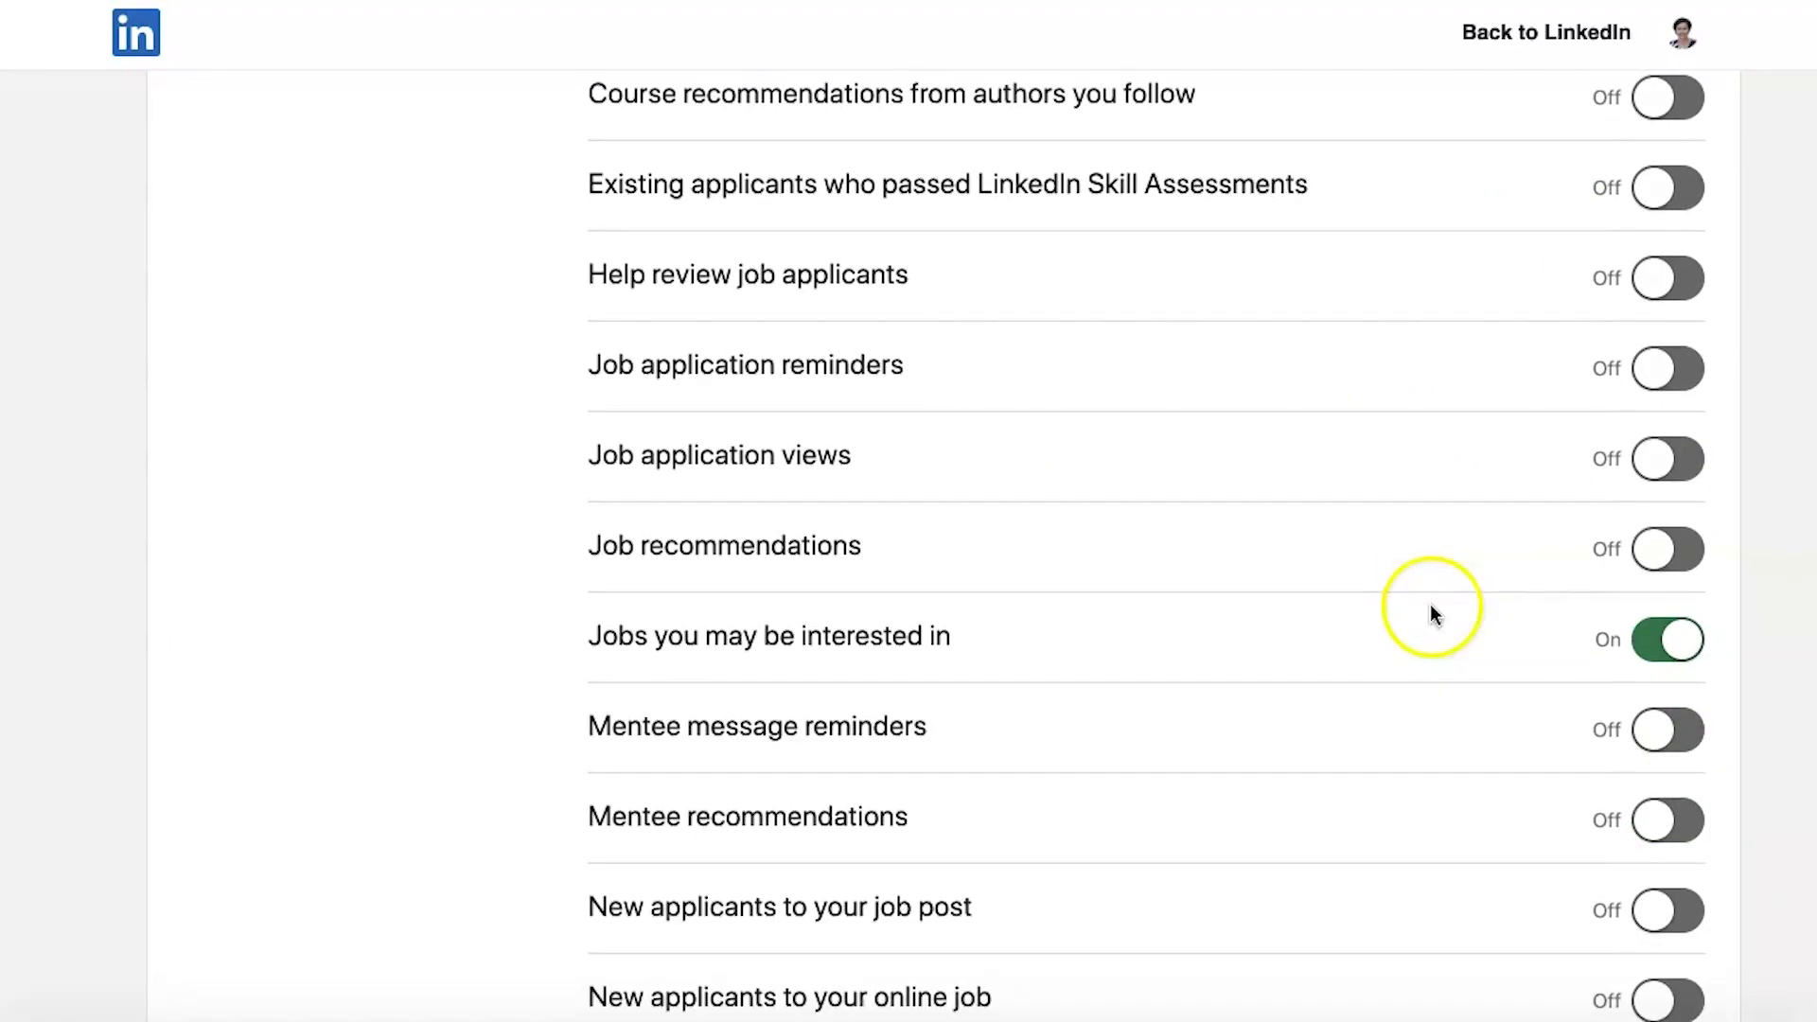
{"action": "scroll", "coordinate": [1553, 662], "scroll_direction": "down", "scroll_amount": 9}
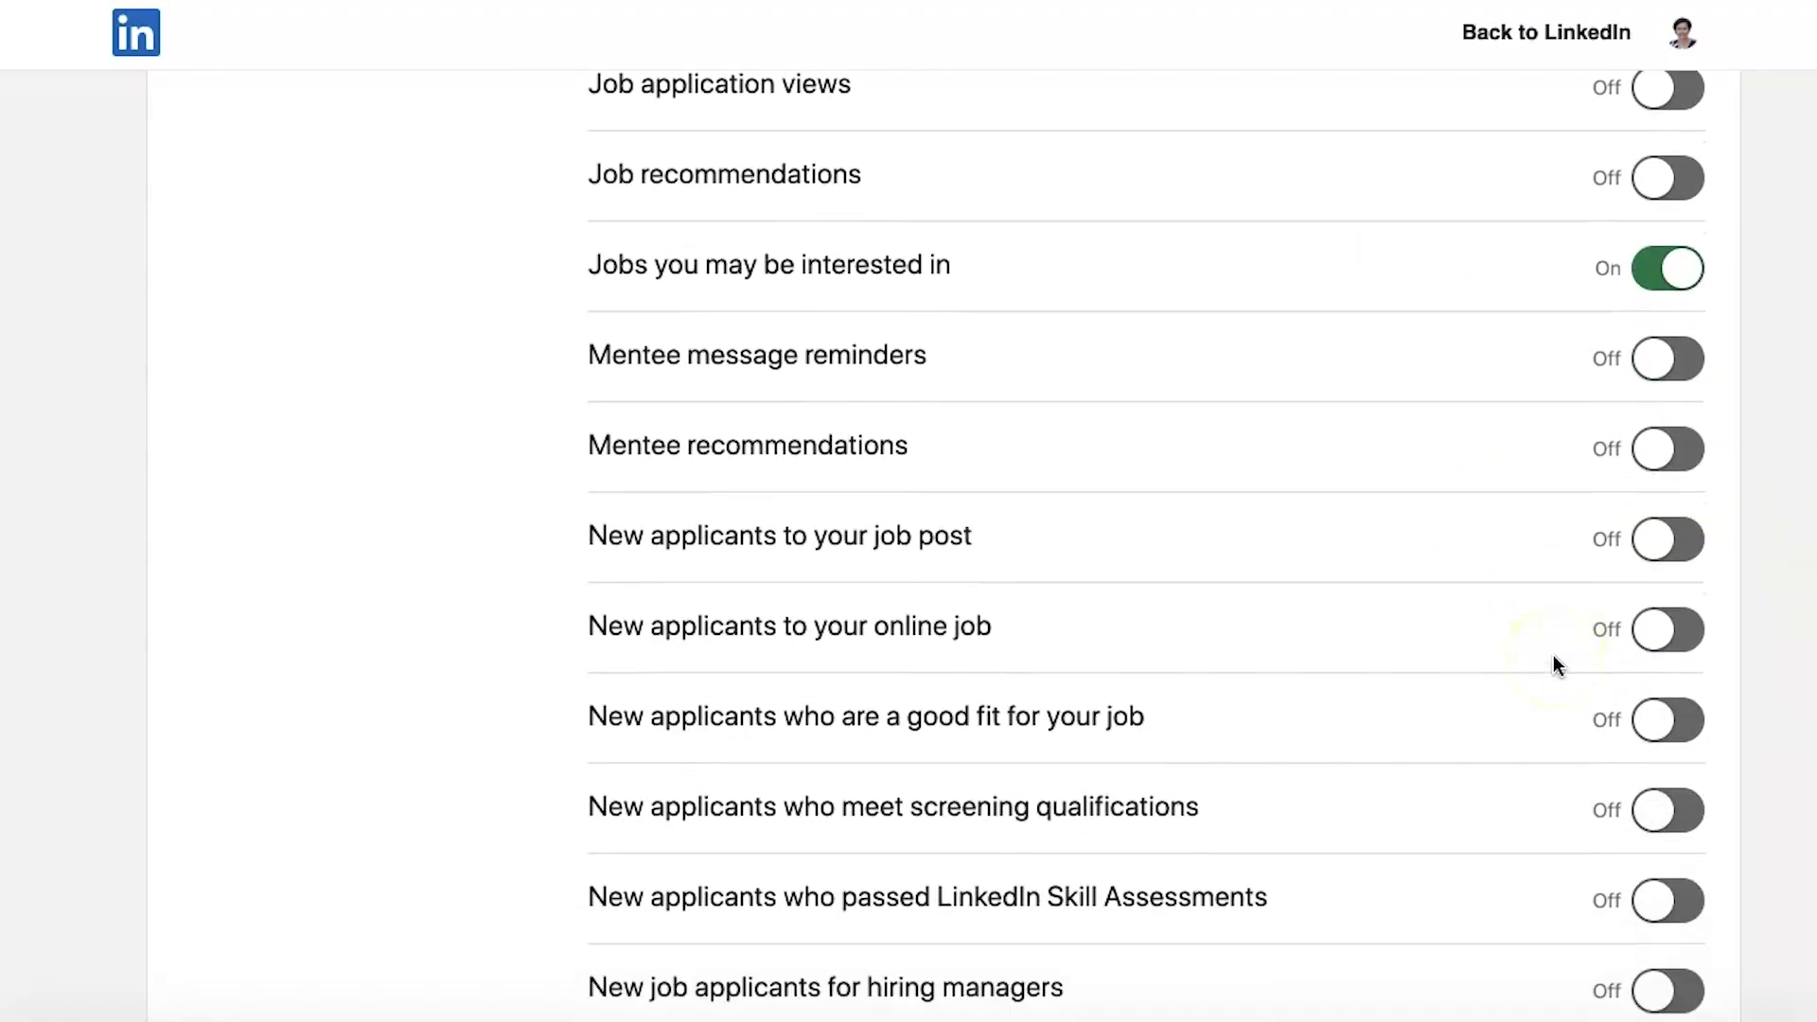
{"action": "scroll", "coordinate": [1552, 657], "scroll_direction": "down", "scroll_amount": 8}
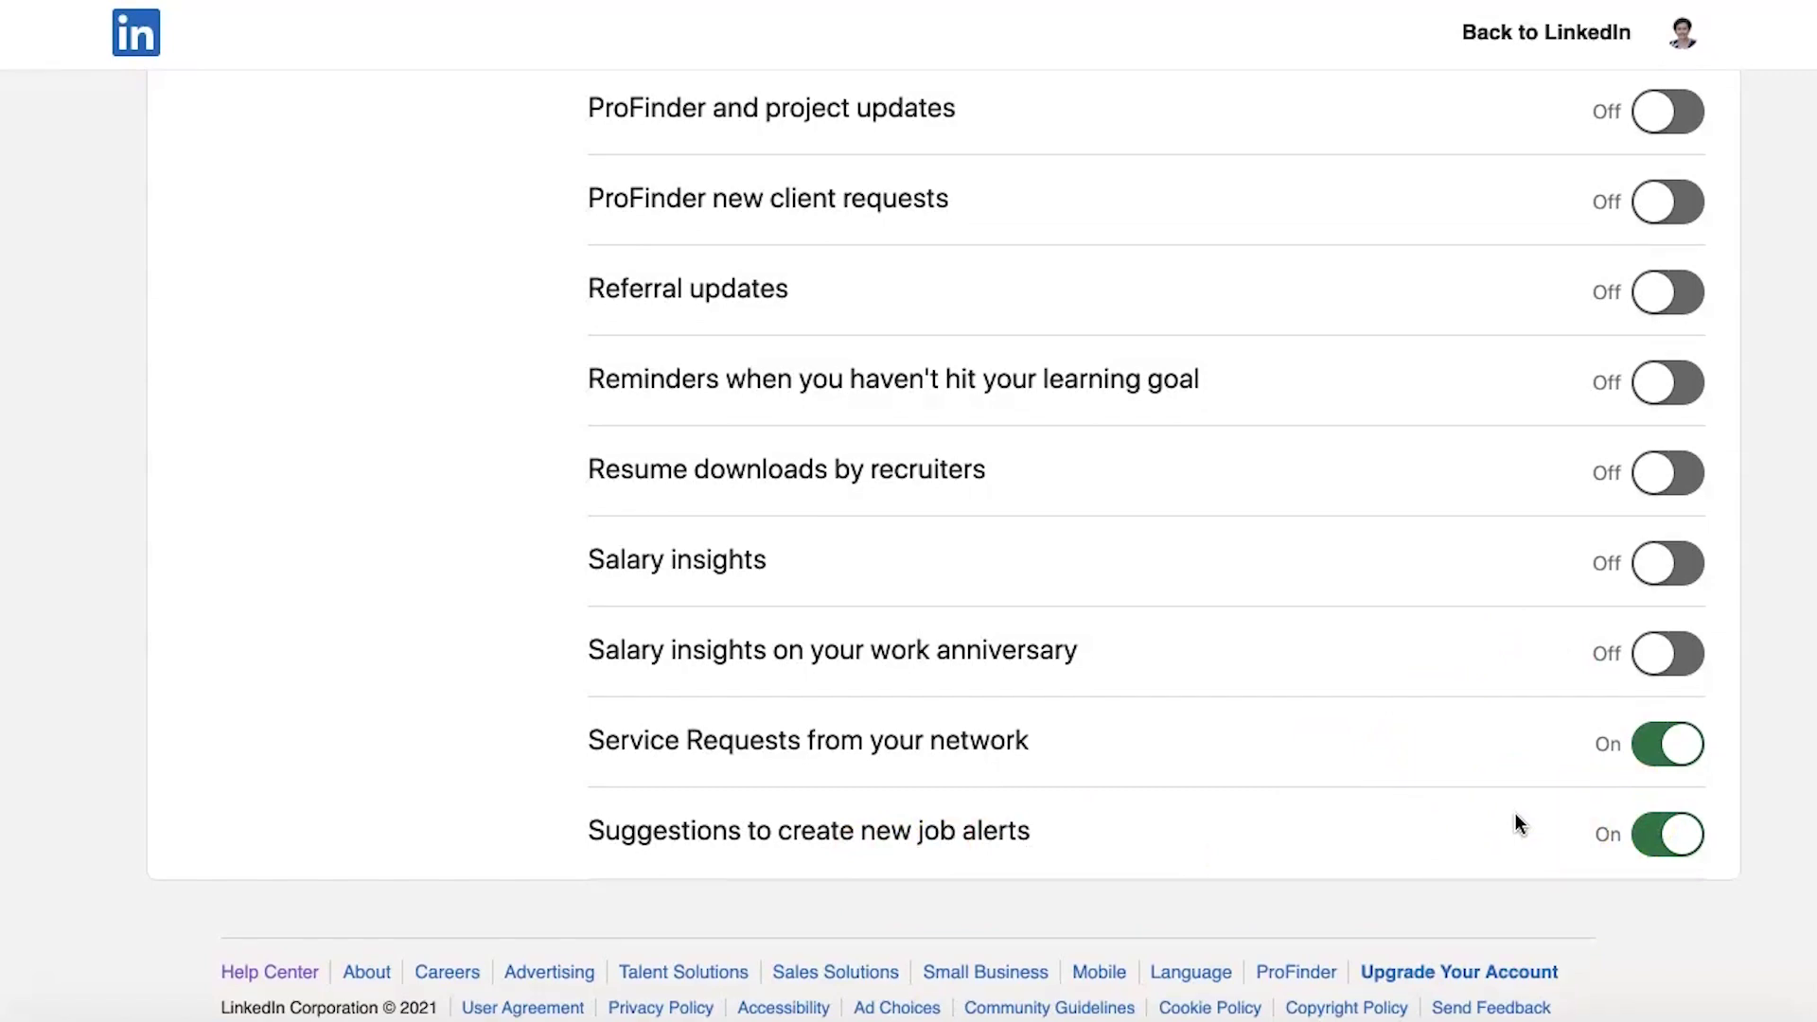
{"action": "scroll", "coordinate": [1514, 814], "scroll_direction": "up", "scroll_amount": 20}
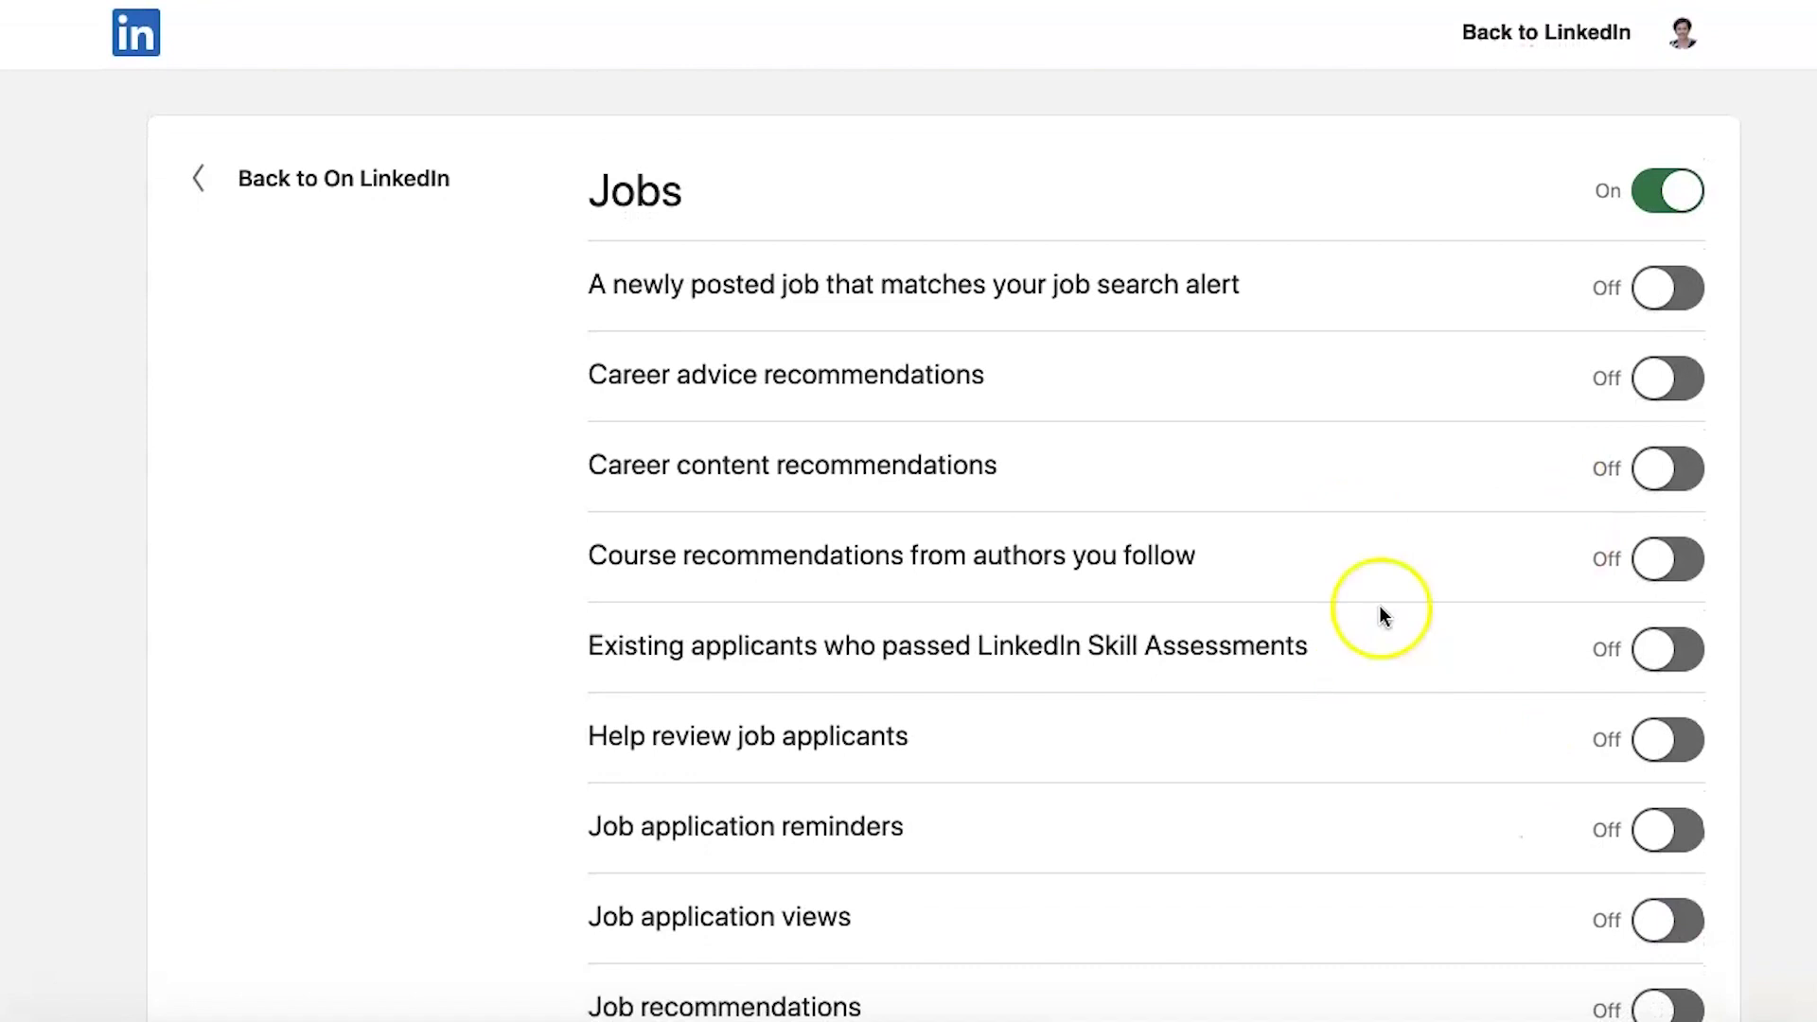
{"action": "left_click", "coordinate": [399, 179]}
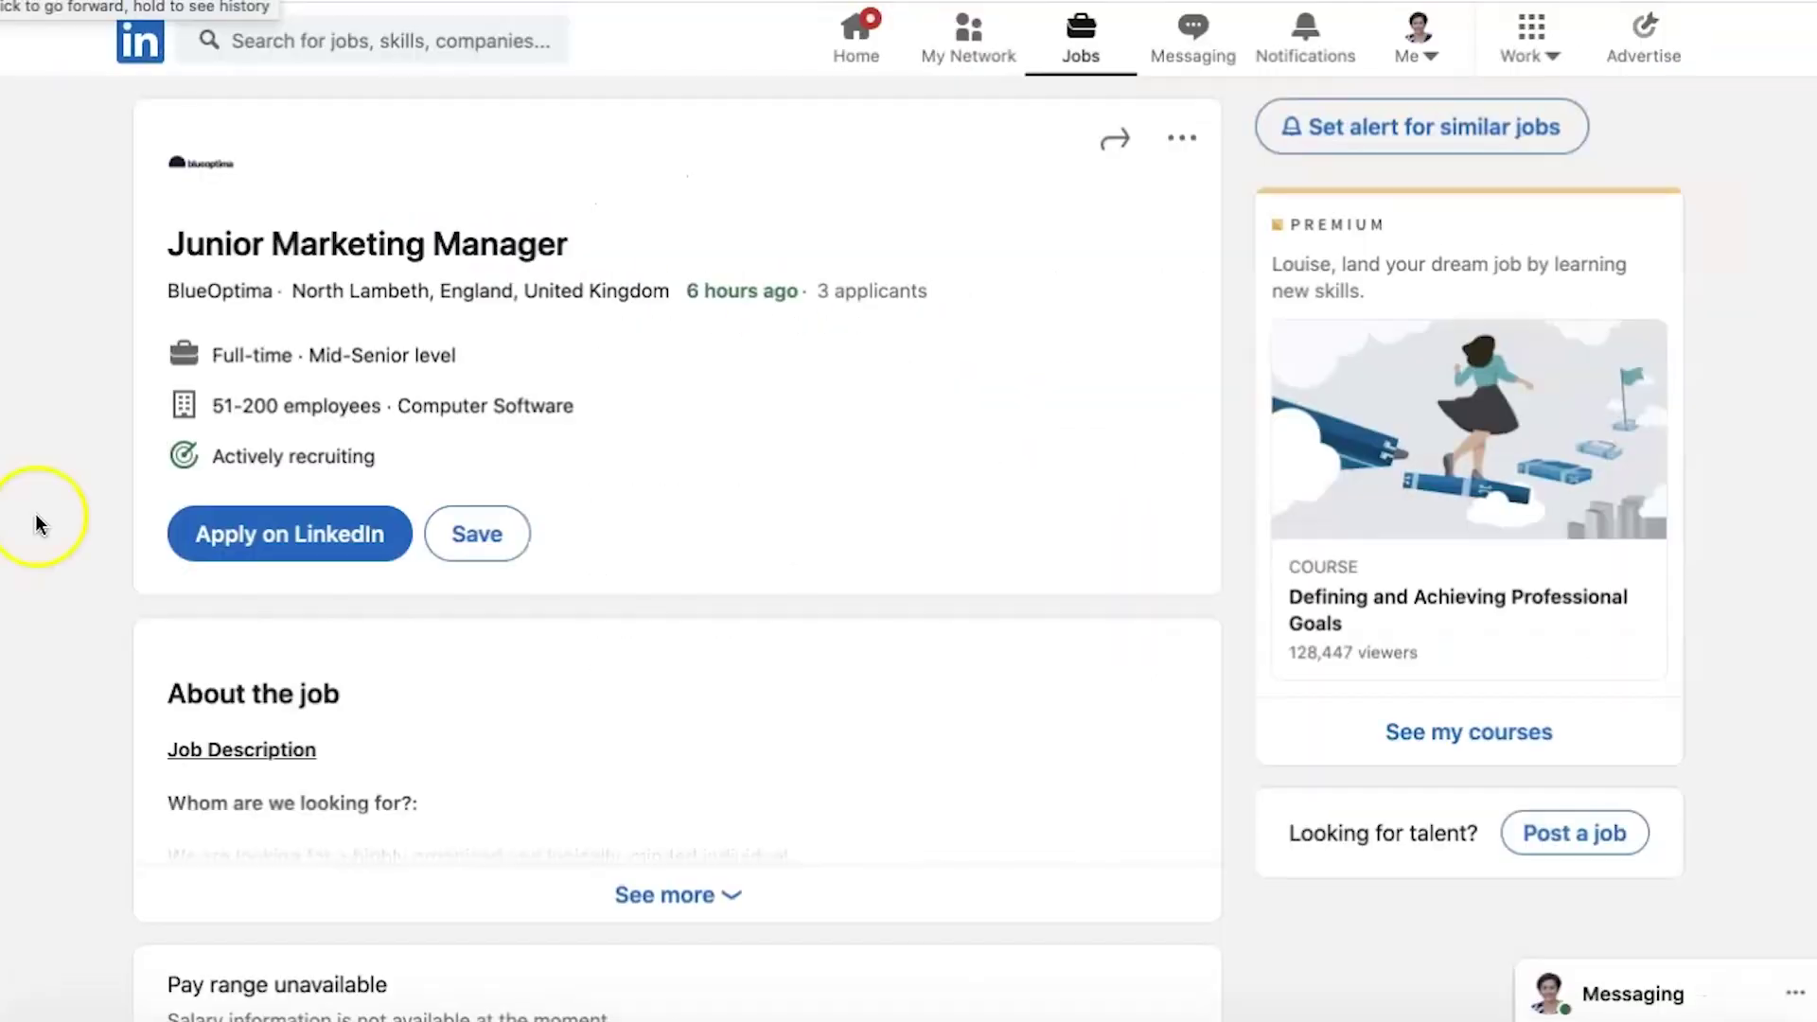
- Start the BlueOptima application, enter the home city, and skip the resume upload
{"action": "left_click", "coordinate": [266, 537]}
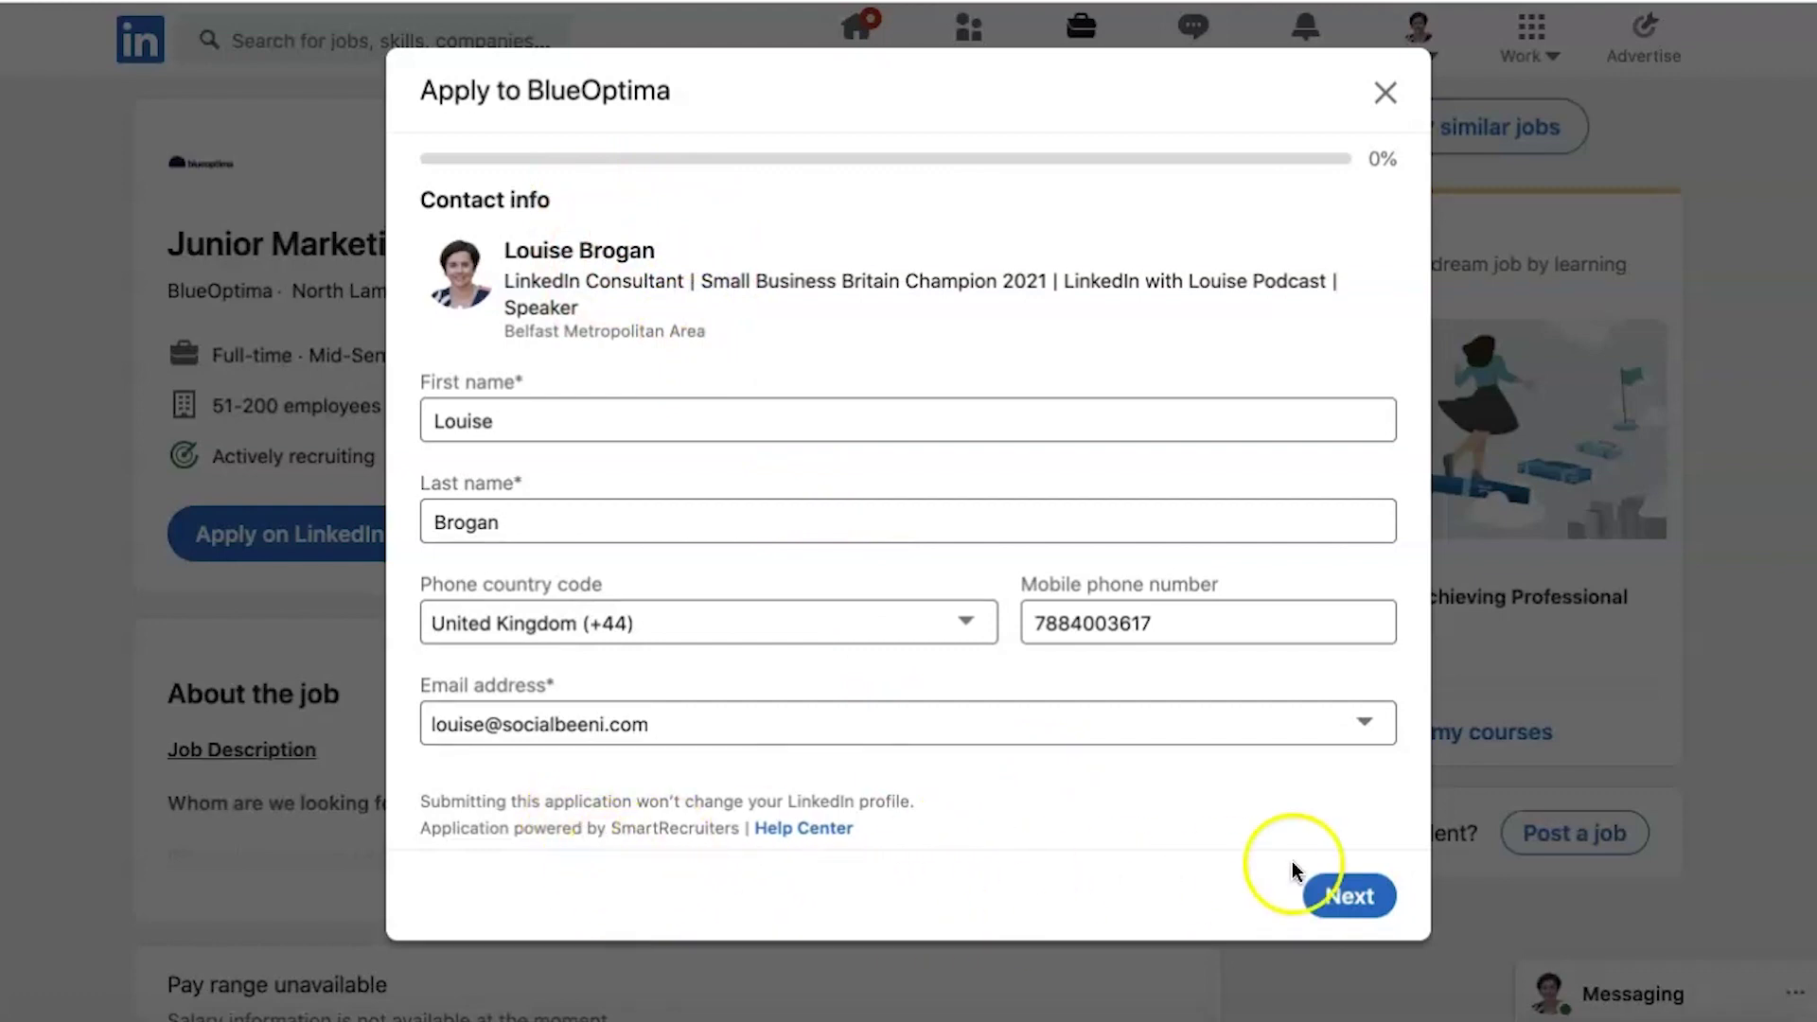
{"action": "left_click", "coordinate": [1351, 897]}
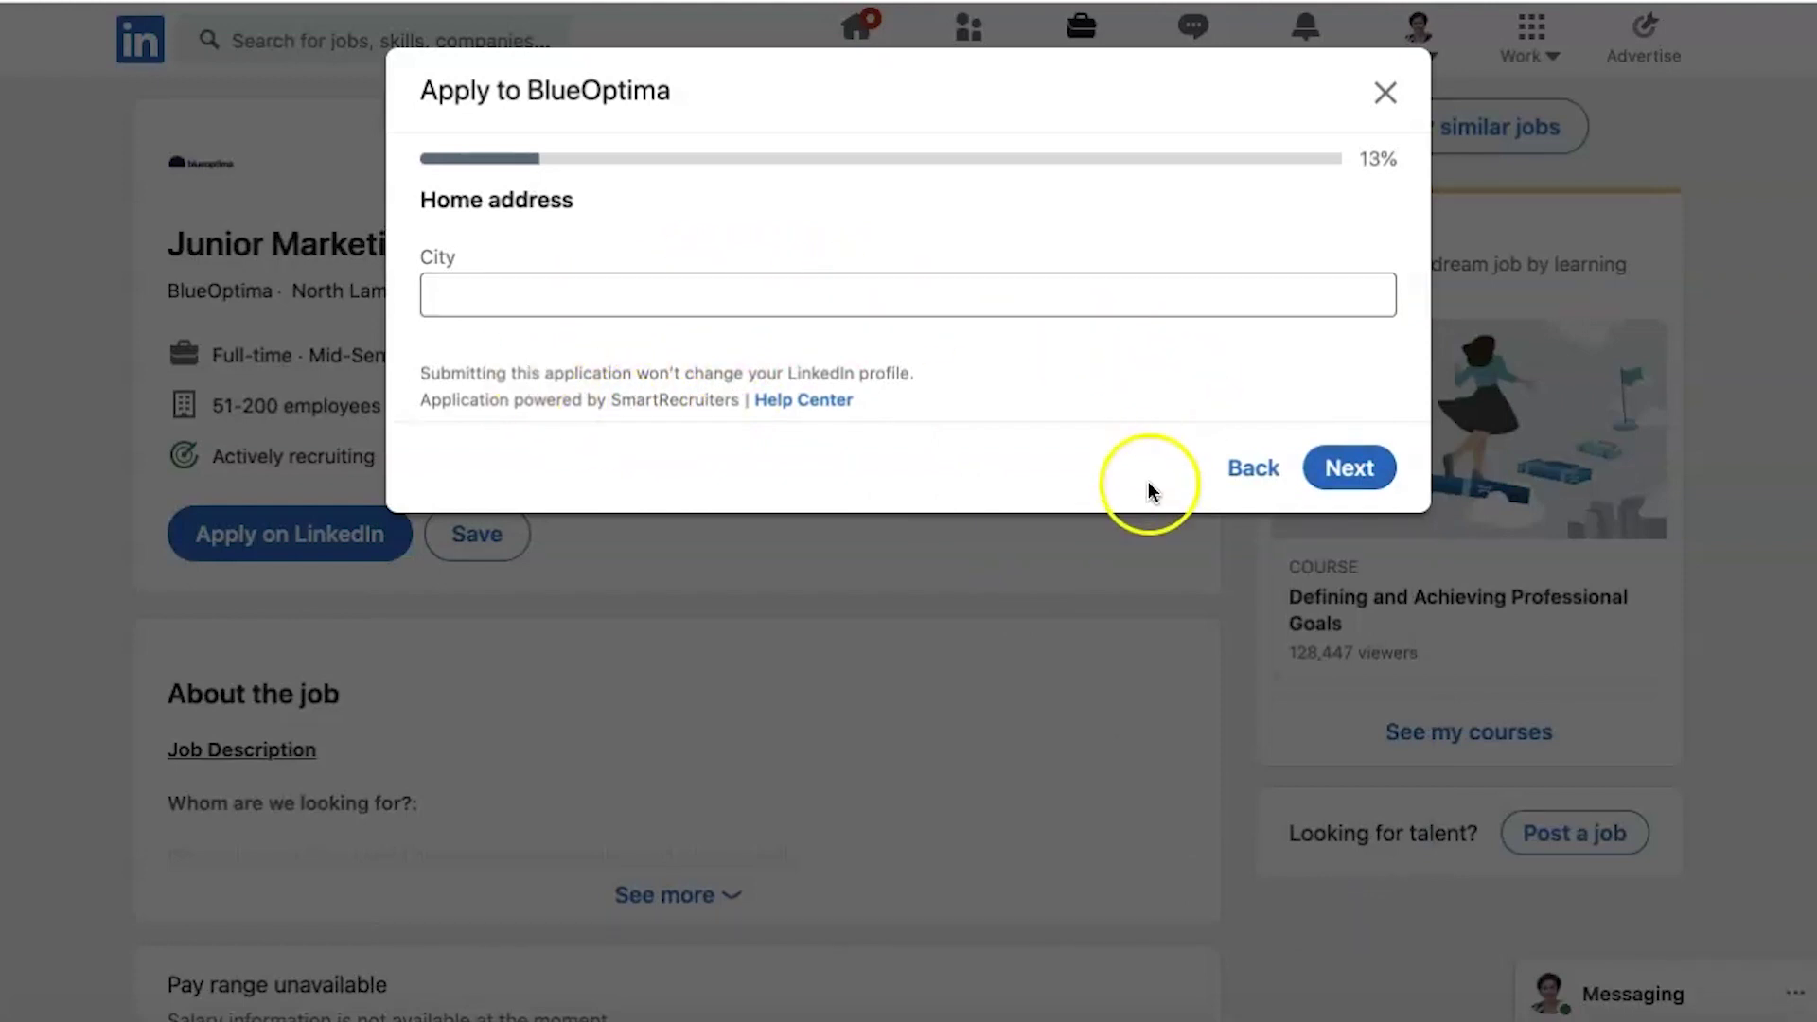
{"action": "left_click", "coordinate": [915, 293]}
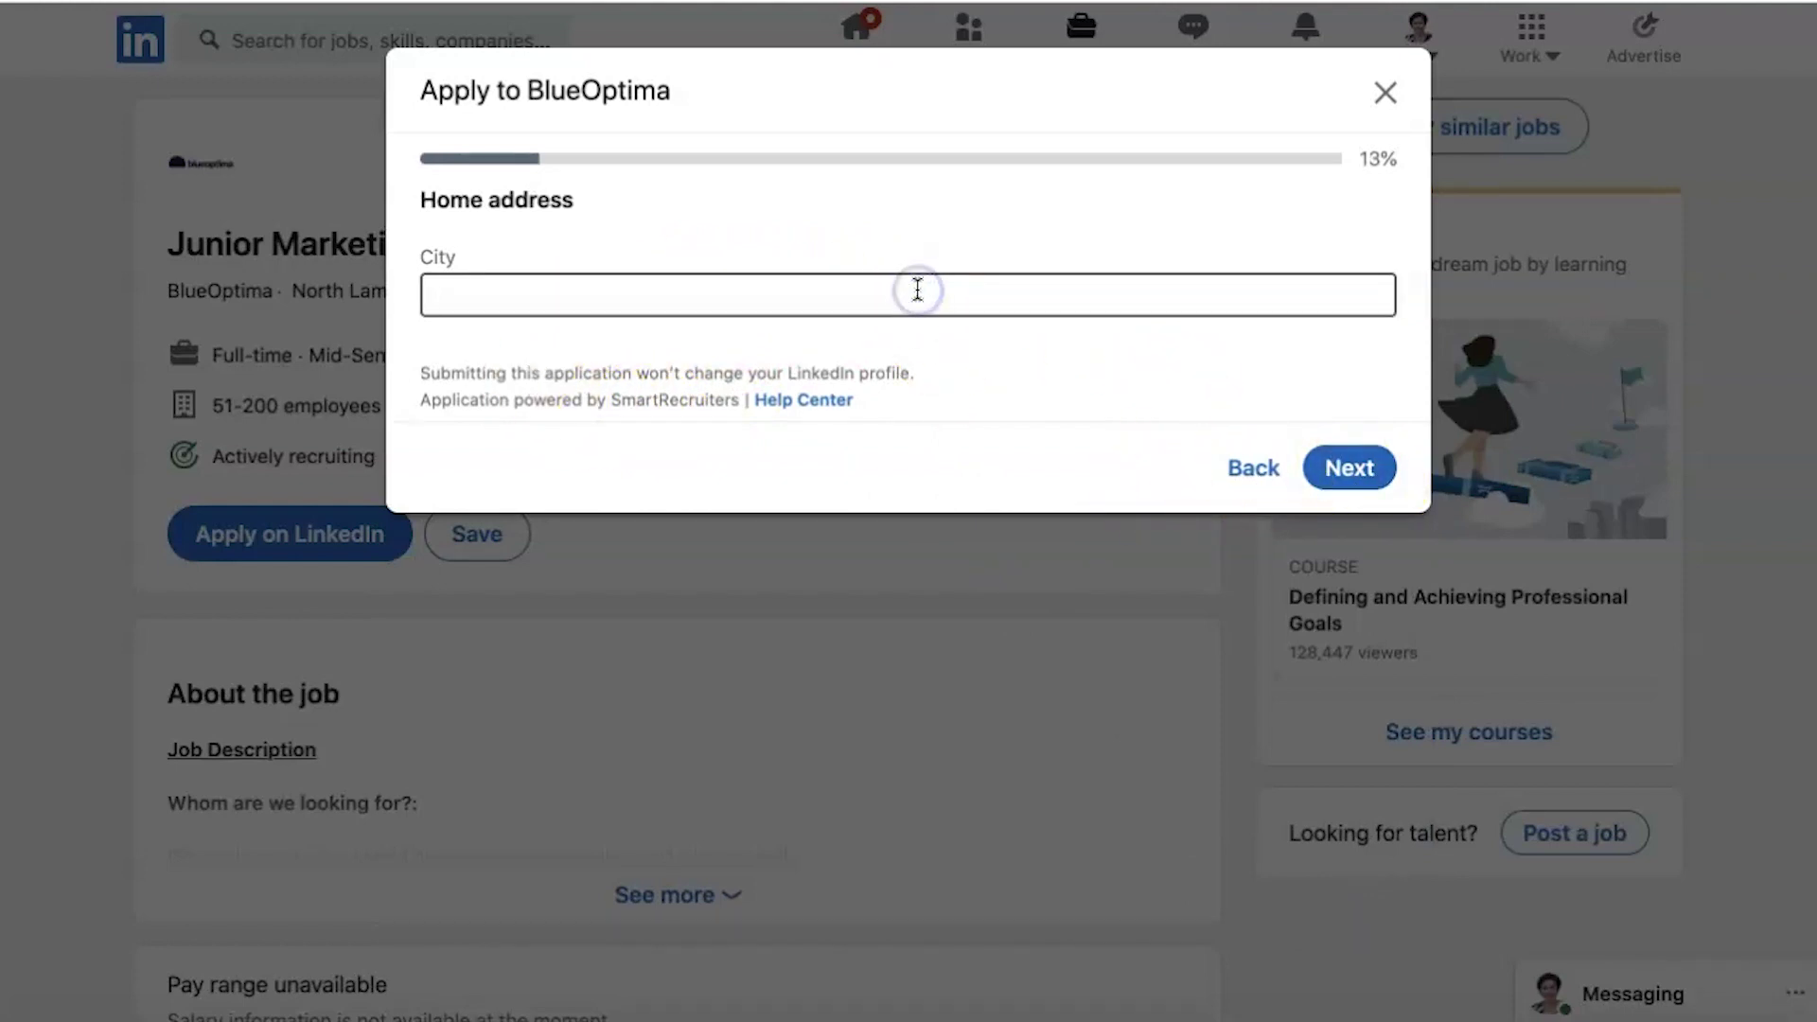
{"action": "type", "text": "Belfast, Northern Ireland, United Kingdom"}
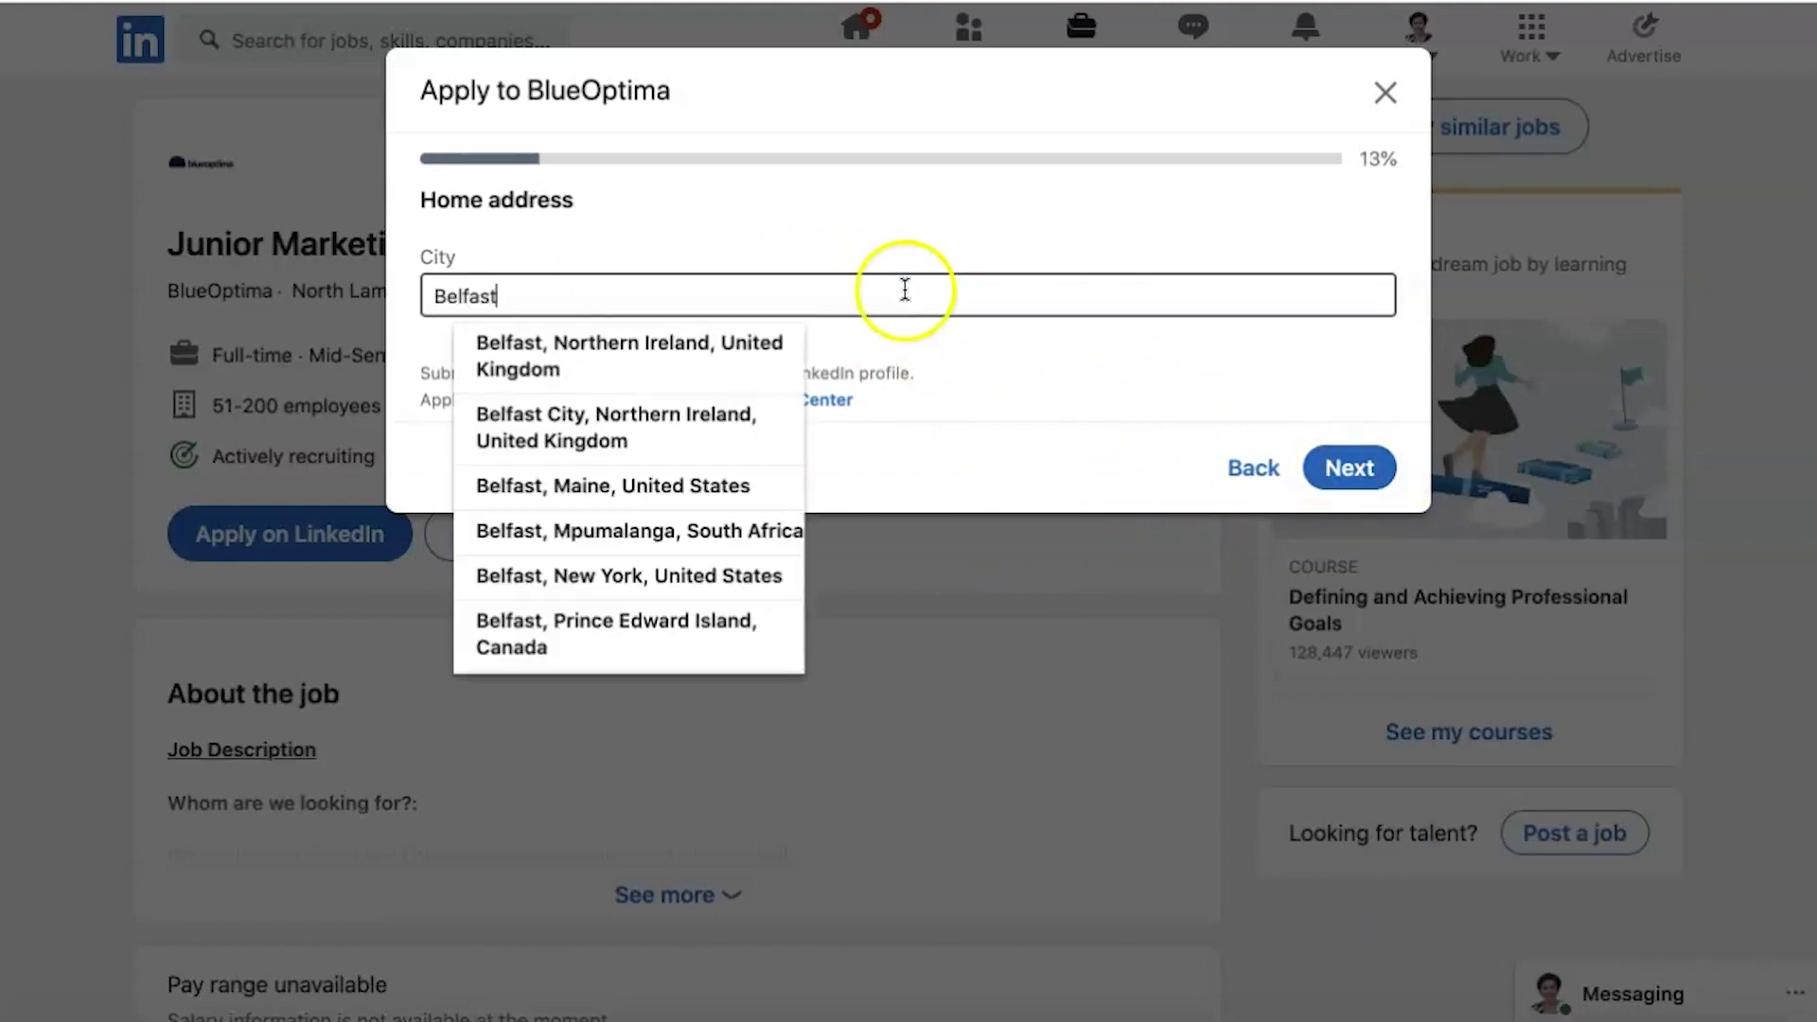
{"action": "left_click", "coordinate": [762, 352]}
{"action": "left_click", "coordinate": [1350, 468]}
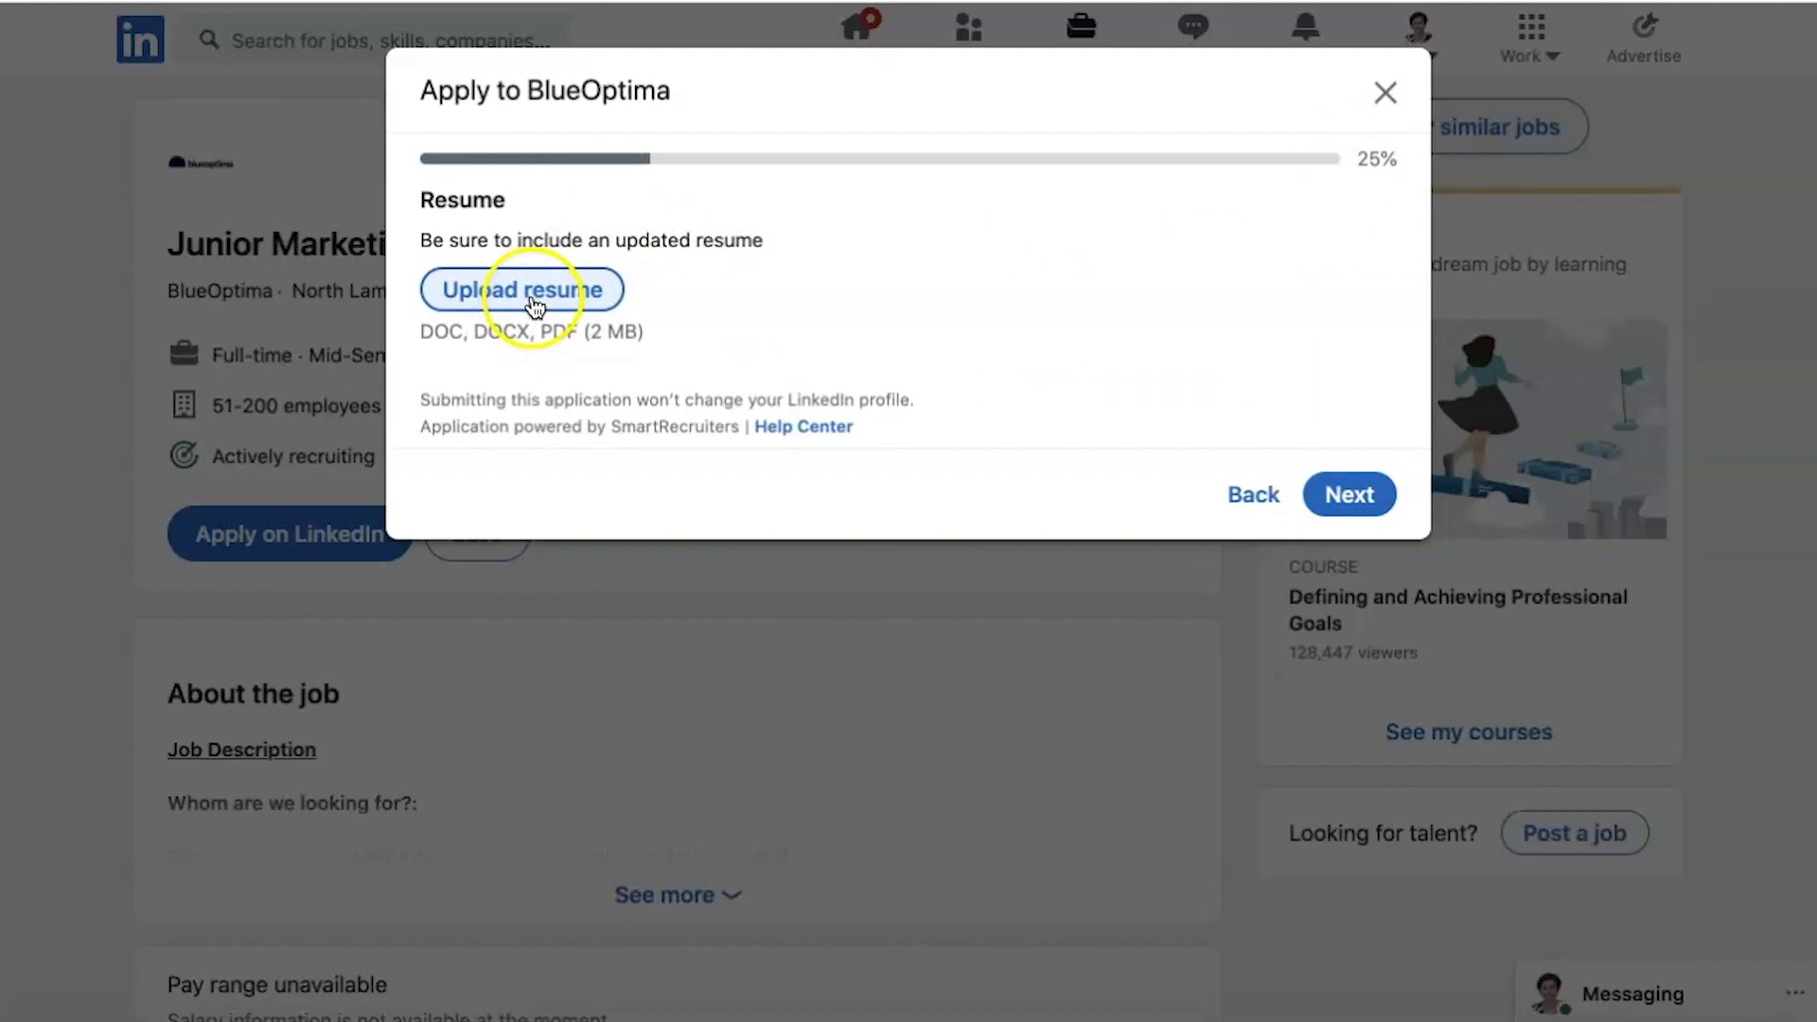
{"action": "left_click", "coordinate": [1353, 492]}
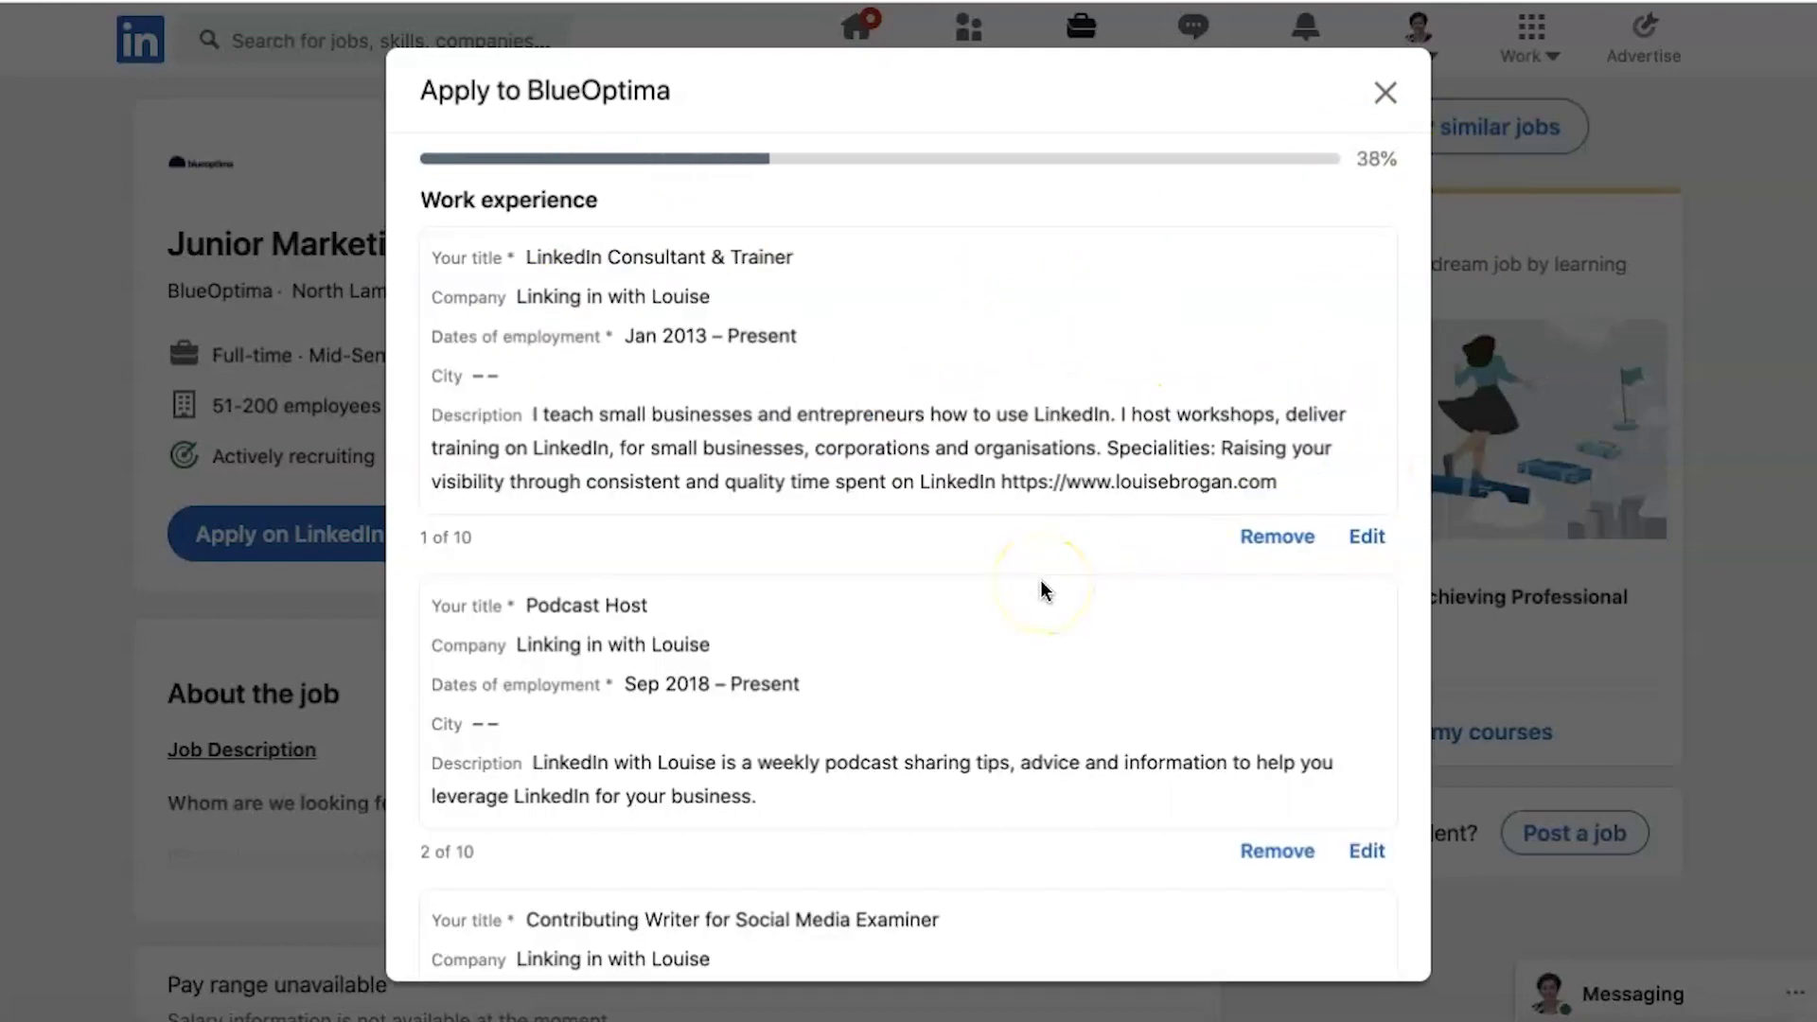
- Review the work experience and education steps, advancing the application to Screening questions at 63%
{"action": "scroll", "coordinate": [1044, 592], "scroll_direction": "down", "scroll_amount": 1}
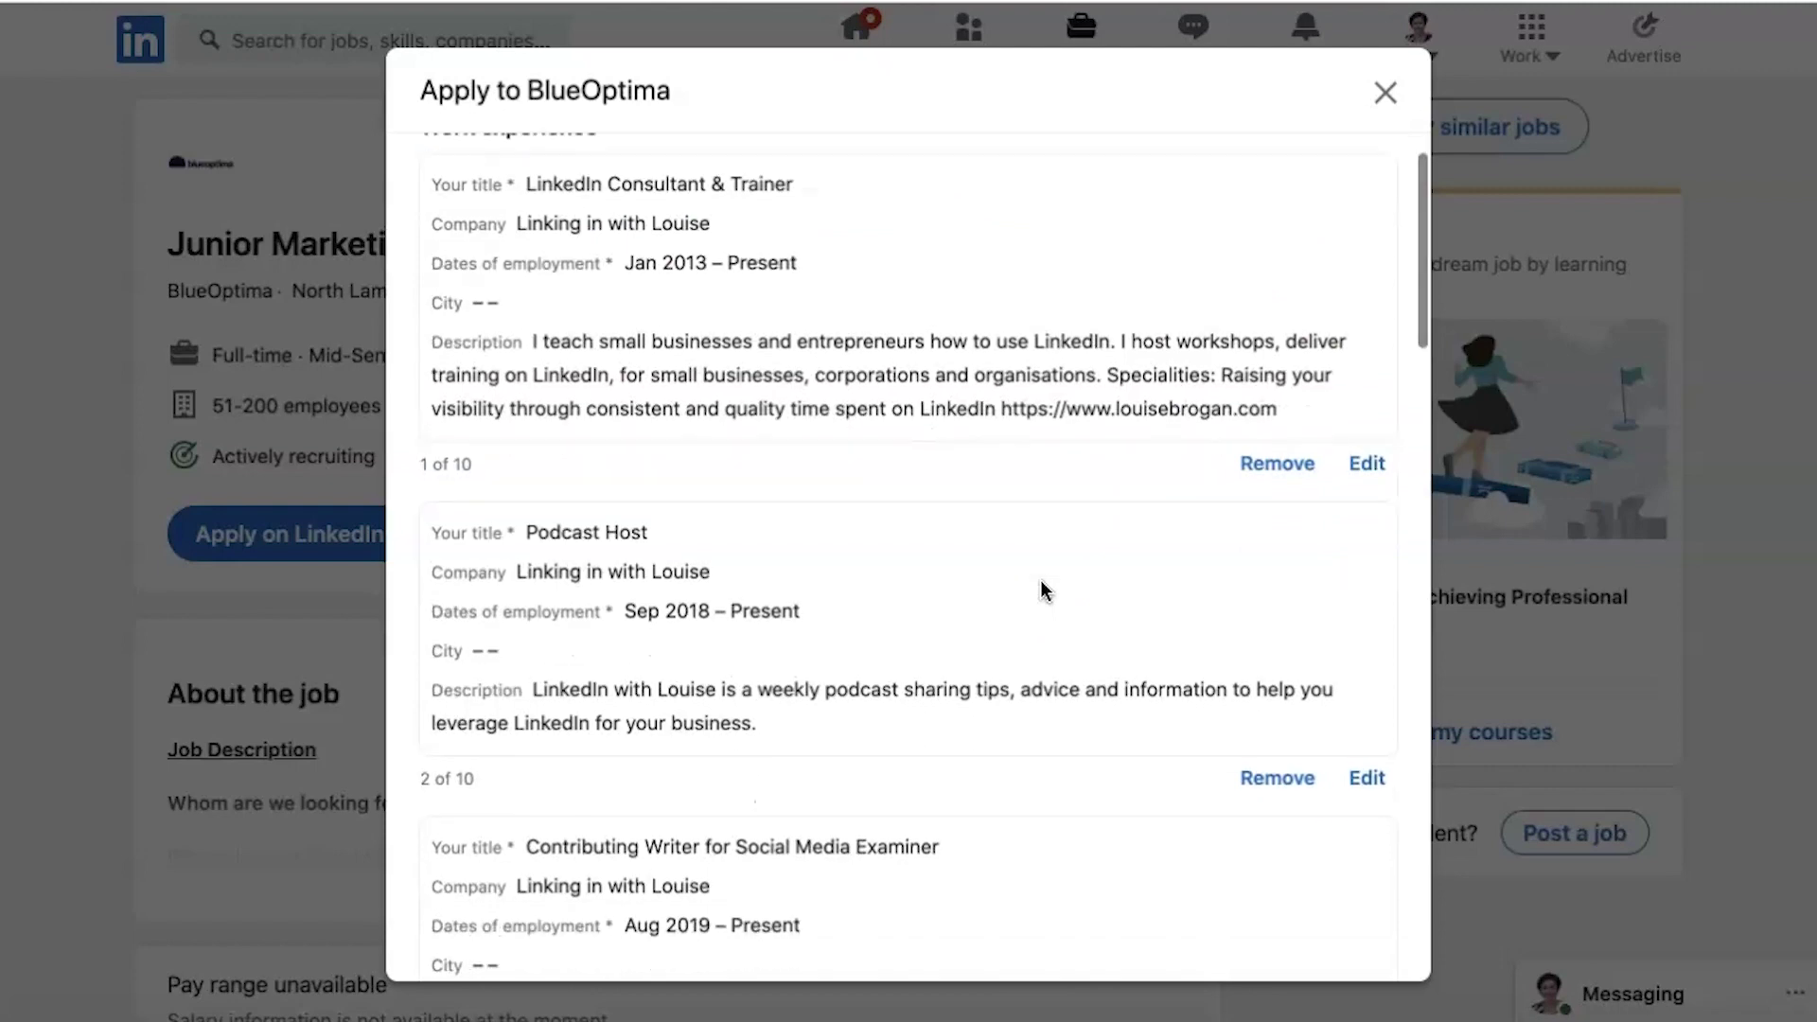
{"action": "scroll", "coordinate": [1043, 591], "scroll_direction": "down", "scroll_amount": 9}
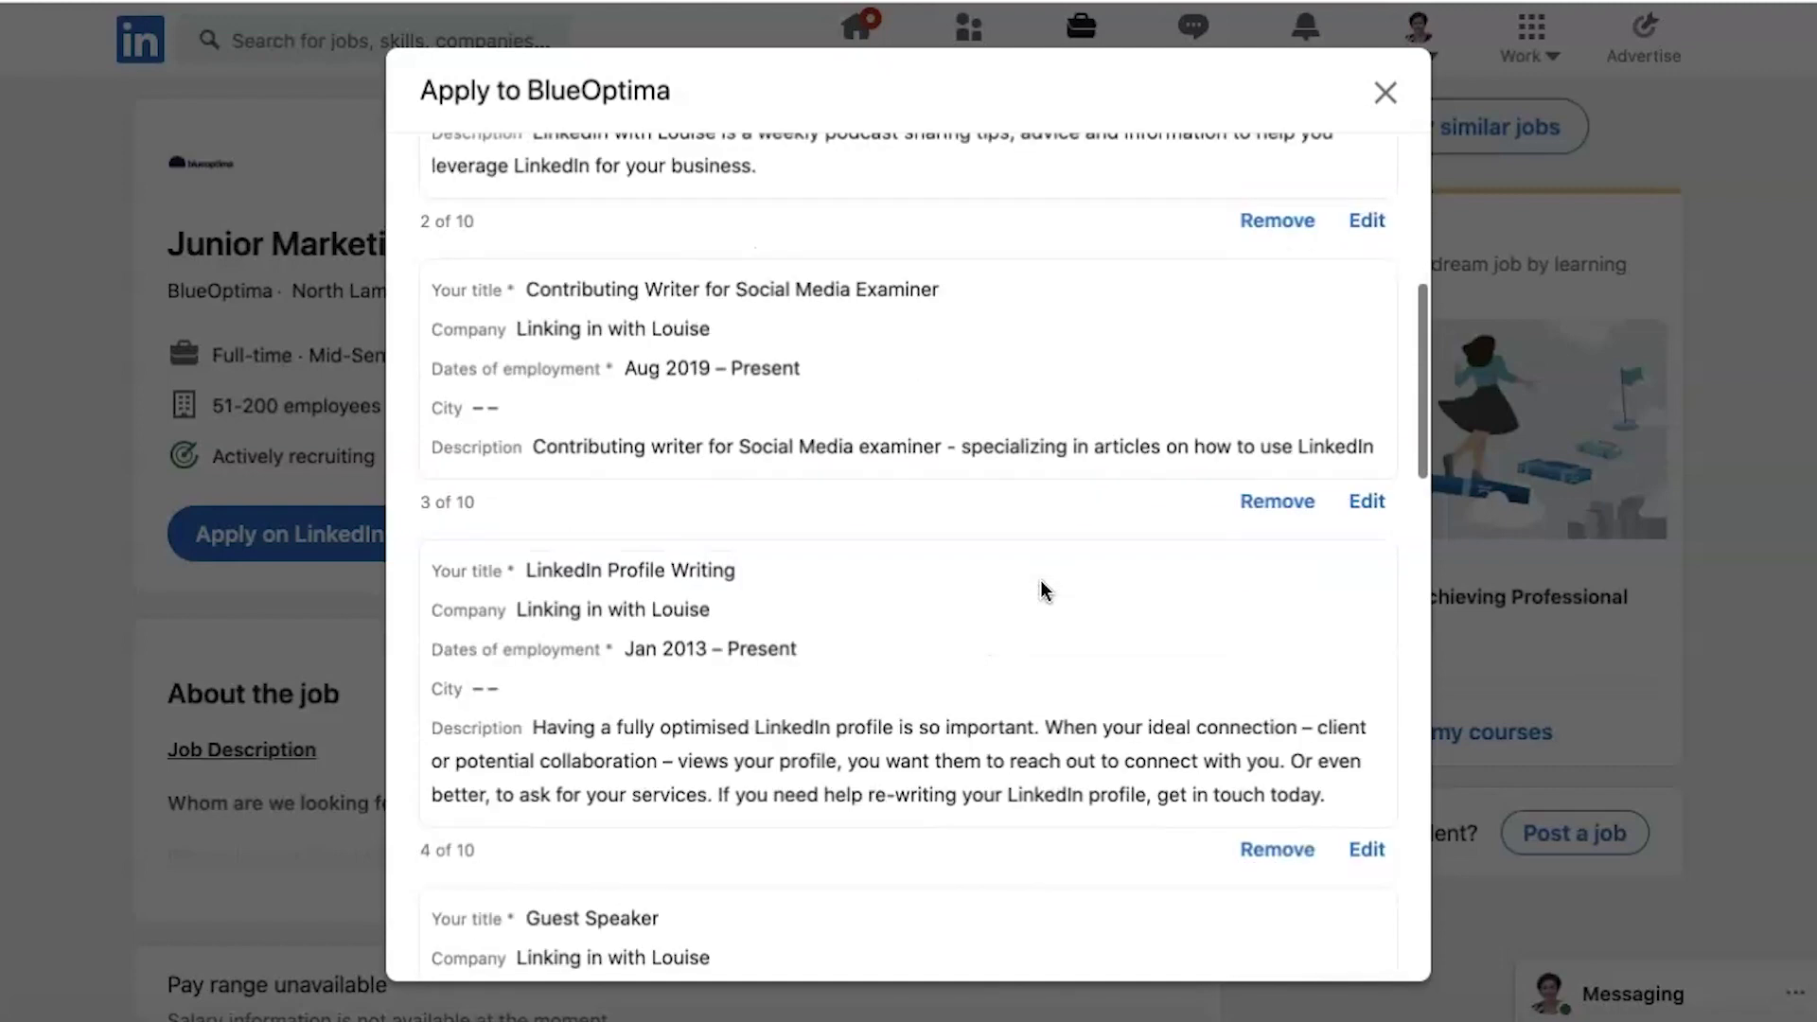
{"action": "scroll", "coordinate": [1043, 592], "scroll_direction": "down", "scroll_amount": 4}
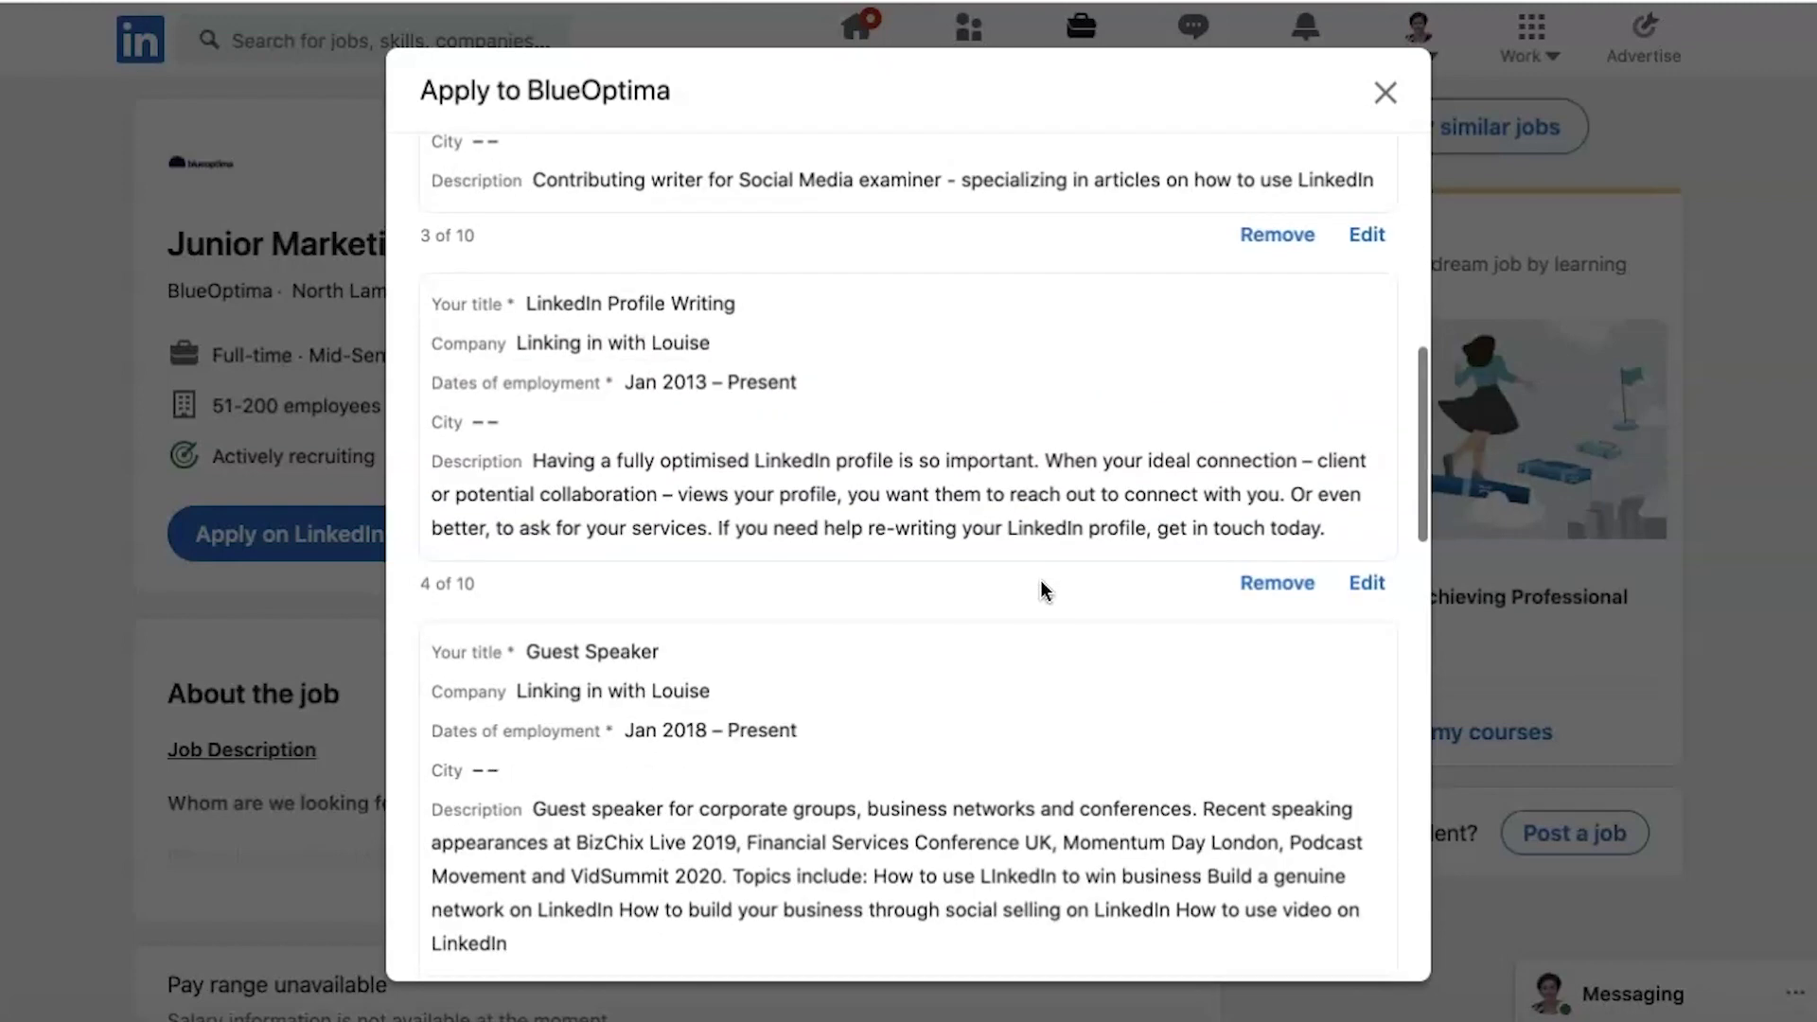
{"action": "scroll", "coordinate": [1043, 592], "scroll_direction": "down", "scroll_amount": 2}
{"action": "scroll", "coordinate": [1044, 591], "scroll_direction": "down", "scroll_amount": 3}
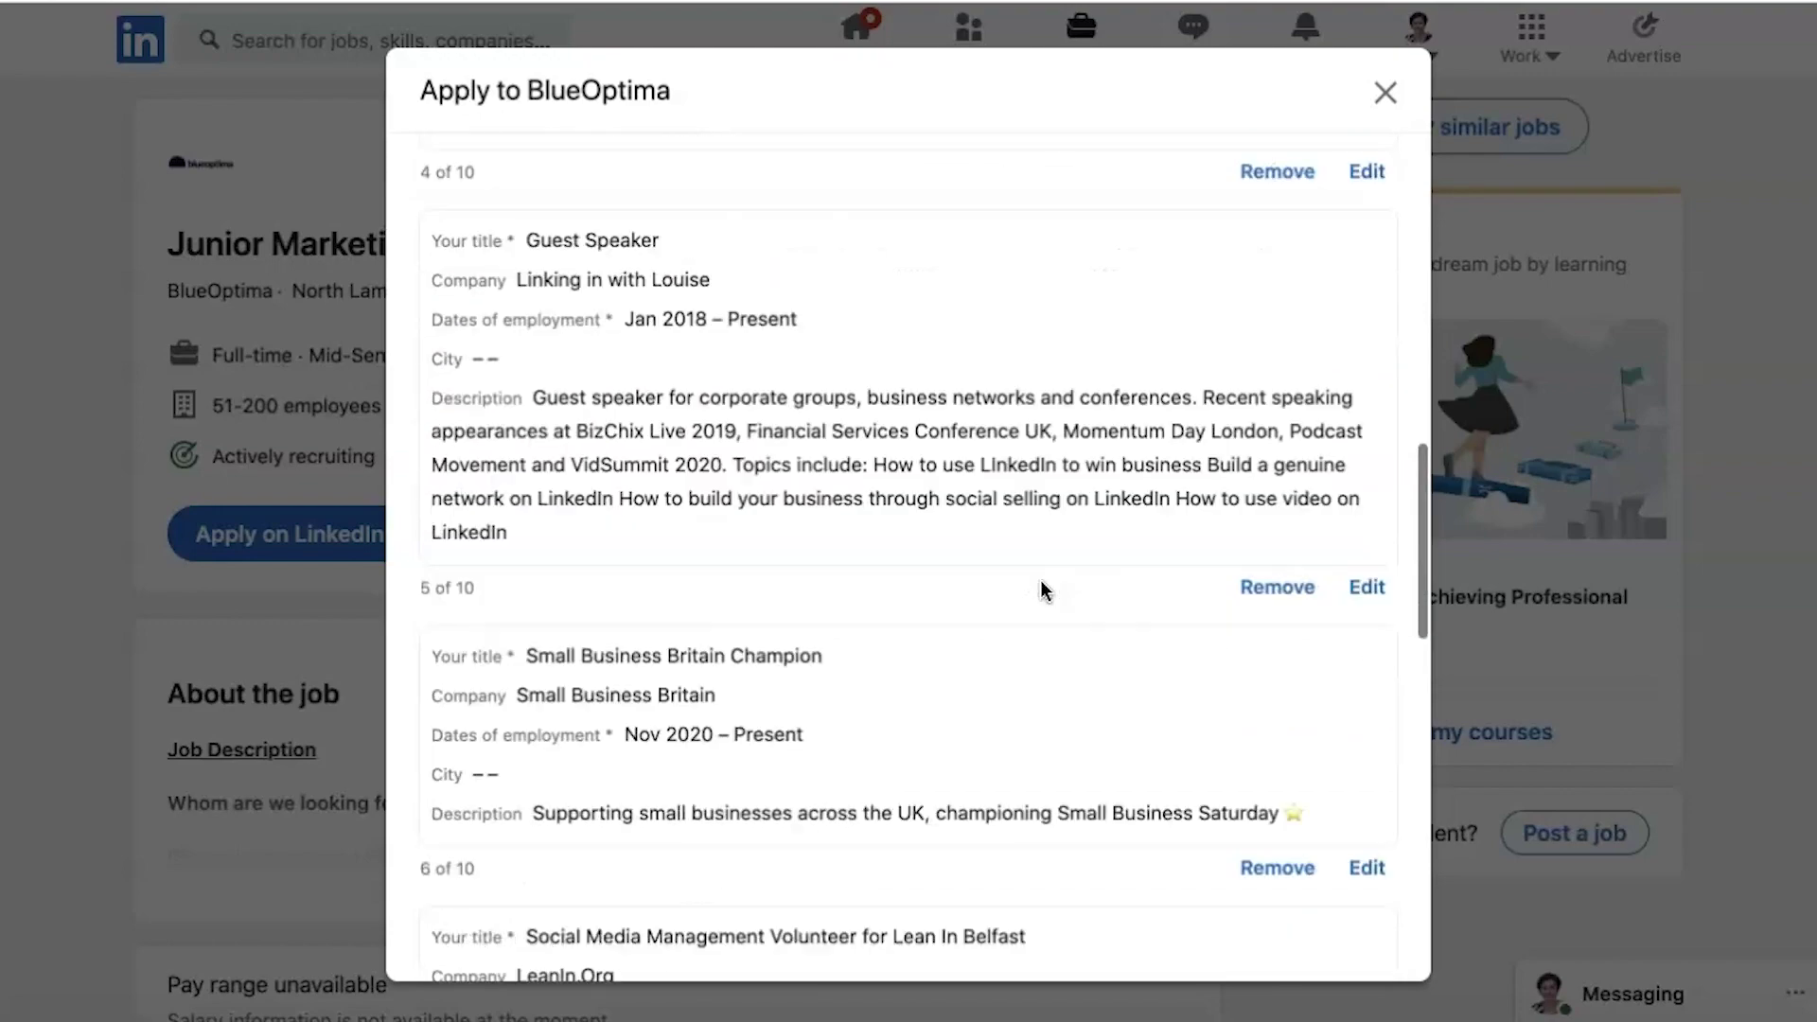
{"action": "left_click", "coordinate": [1249, 625]}
{"action": "scroll", "coordinate": [1118, 632], "scroll_direction": "down", "scroll_amount": 13}
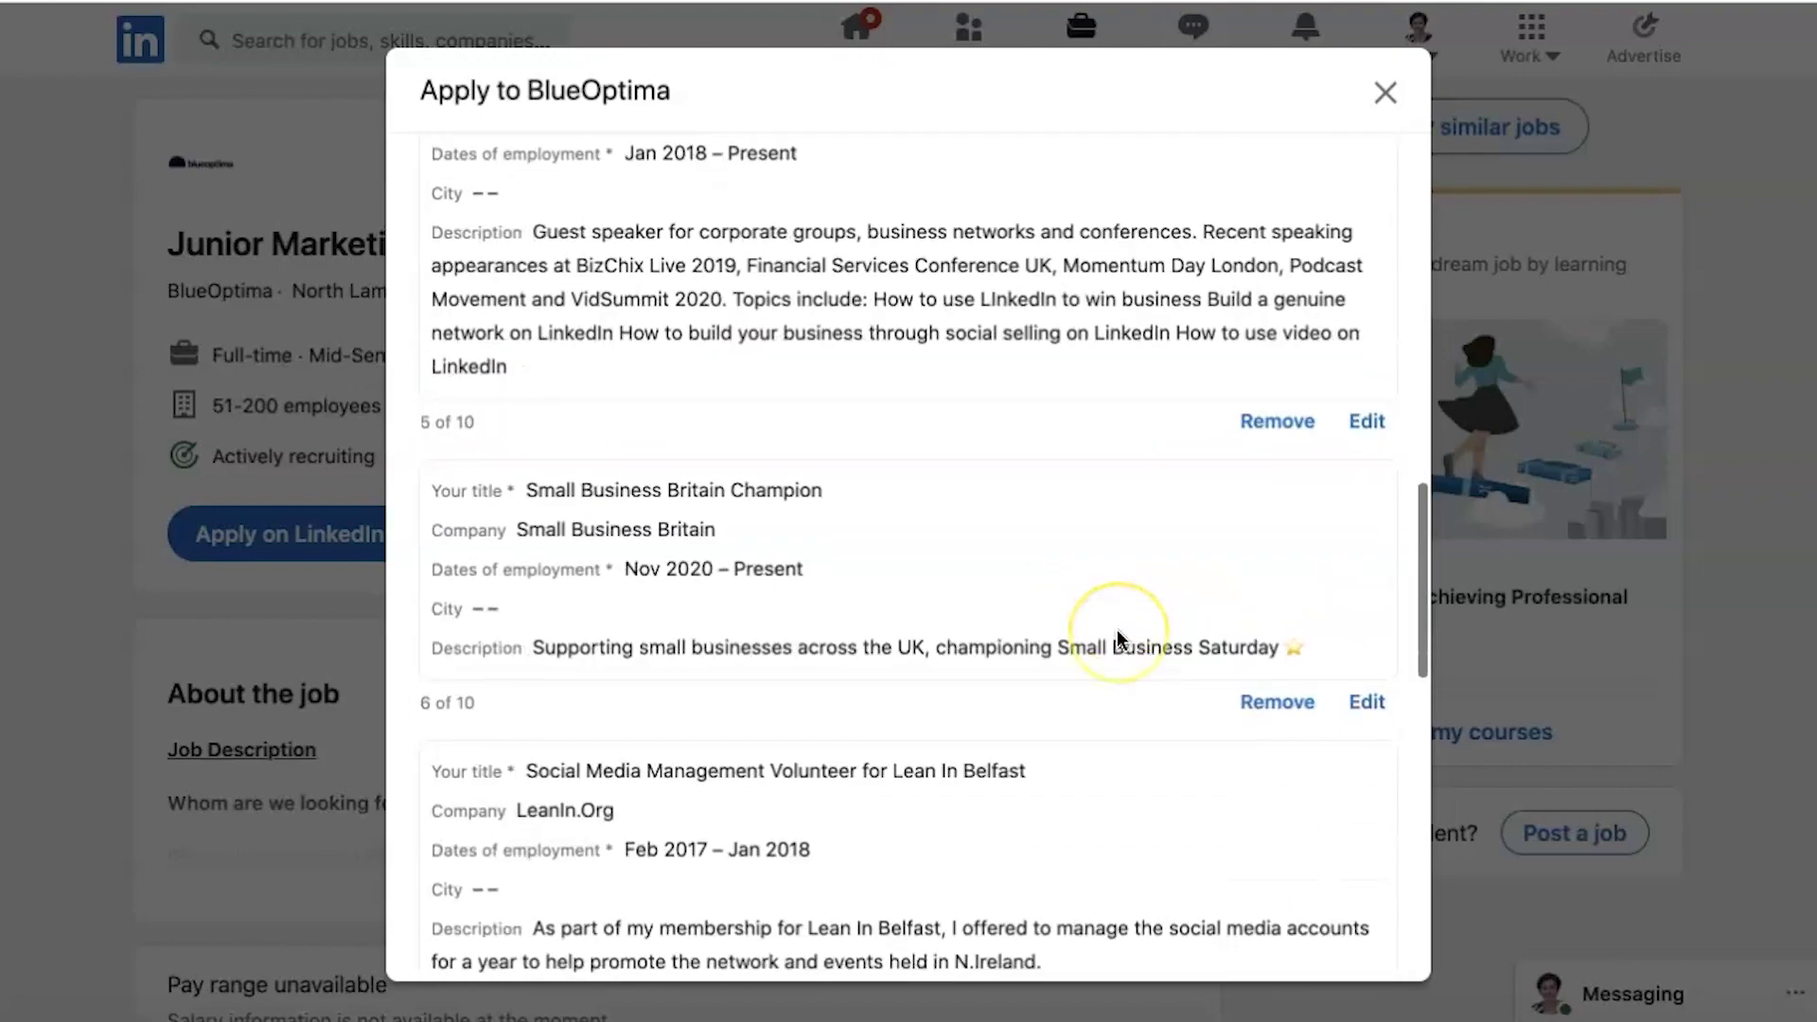
{"action": "scroll", "coordinate": [1117, 628], "scroll_direction": "down", "scroll_amount": 6}
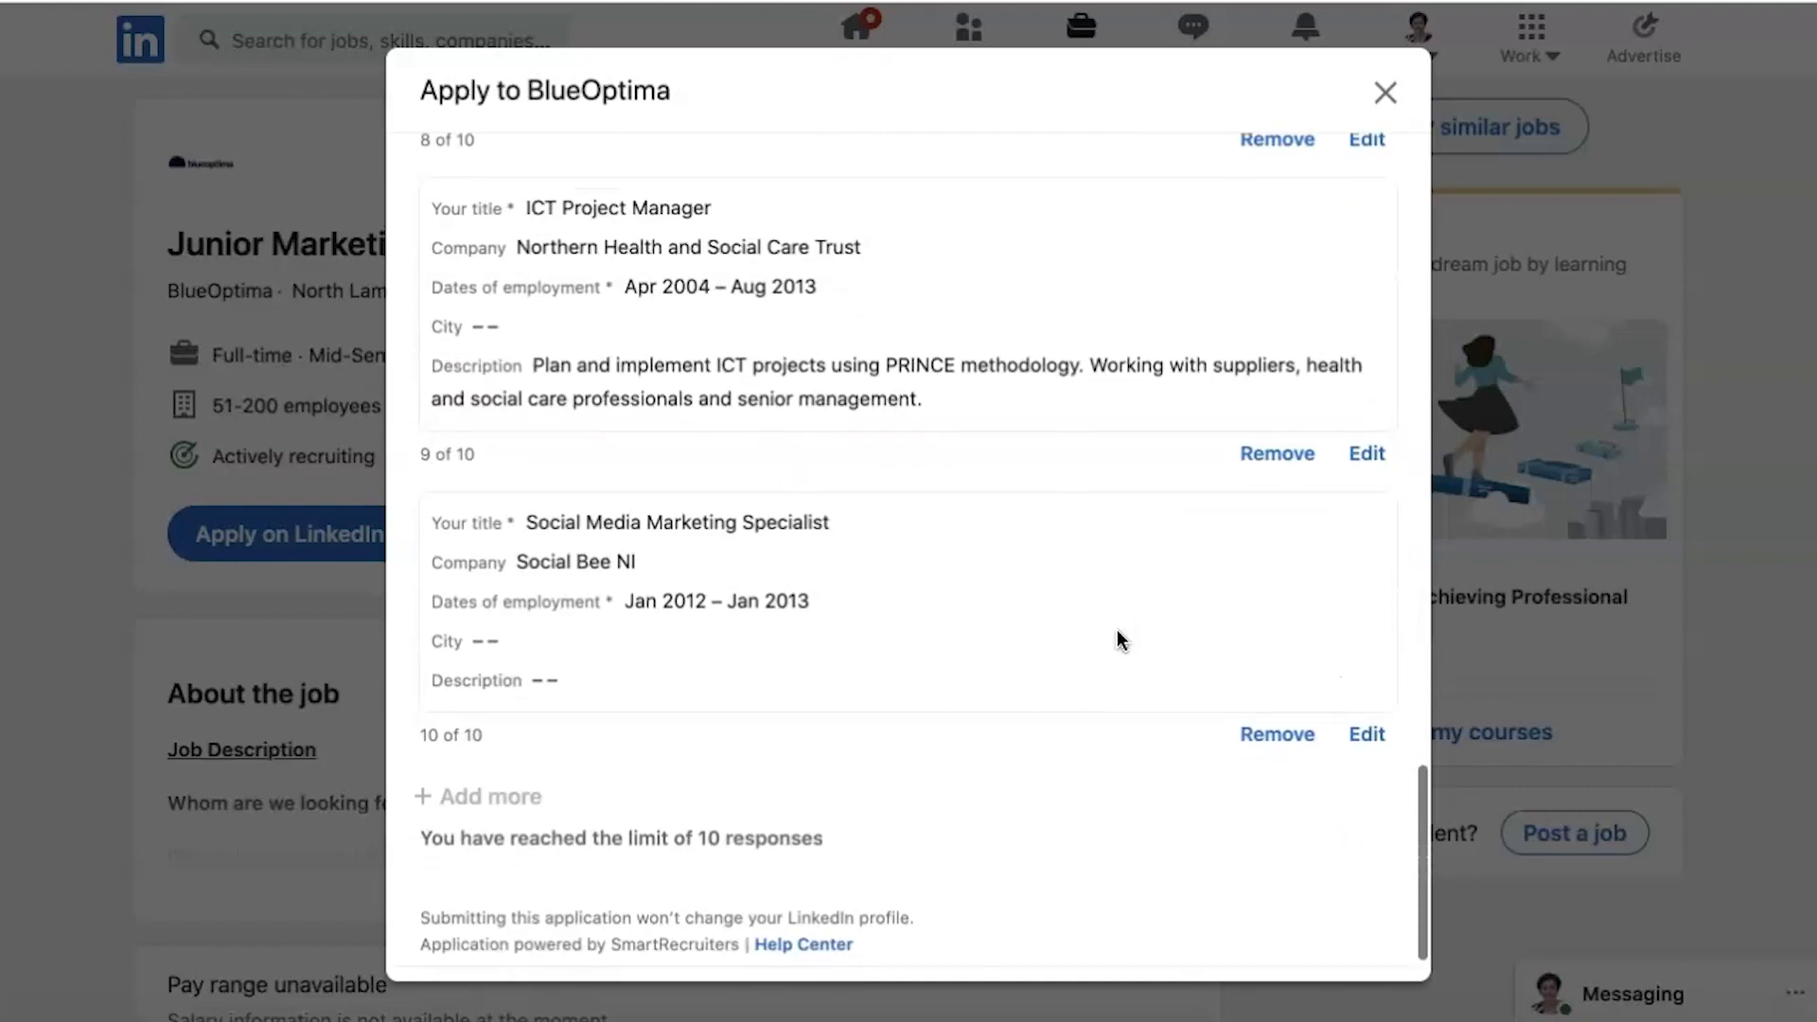
{"action": "left_click", "coordinate": [1351, 937]}
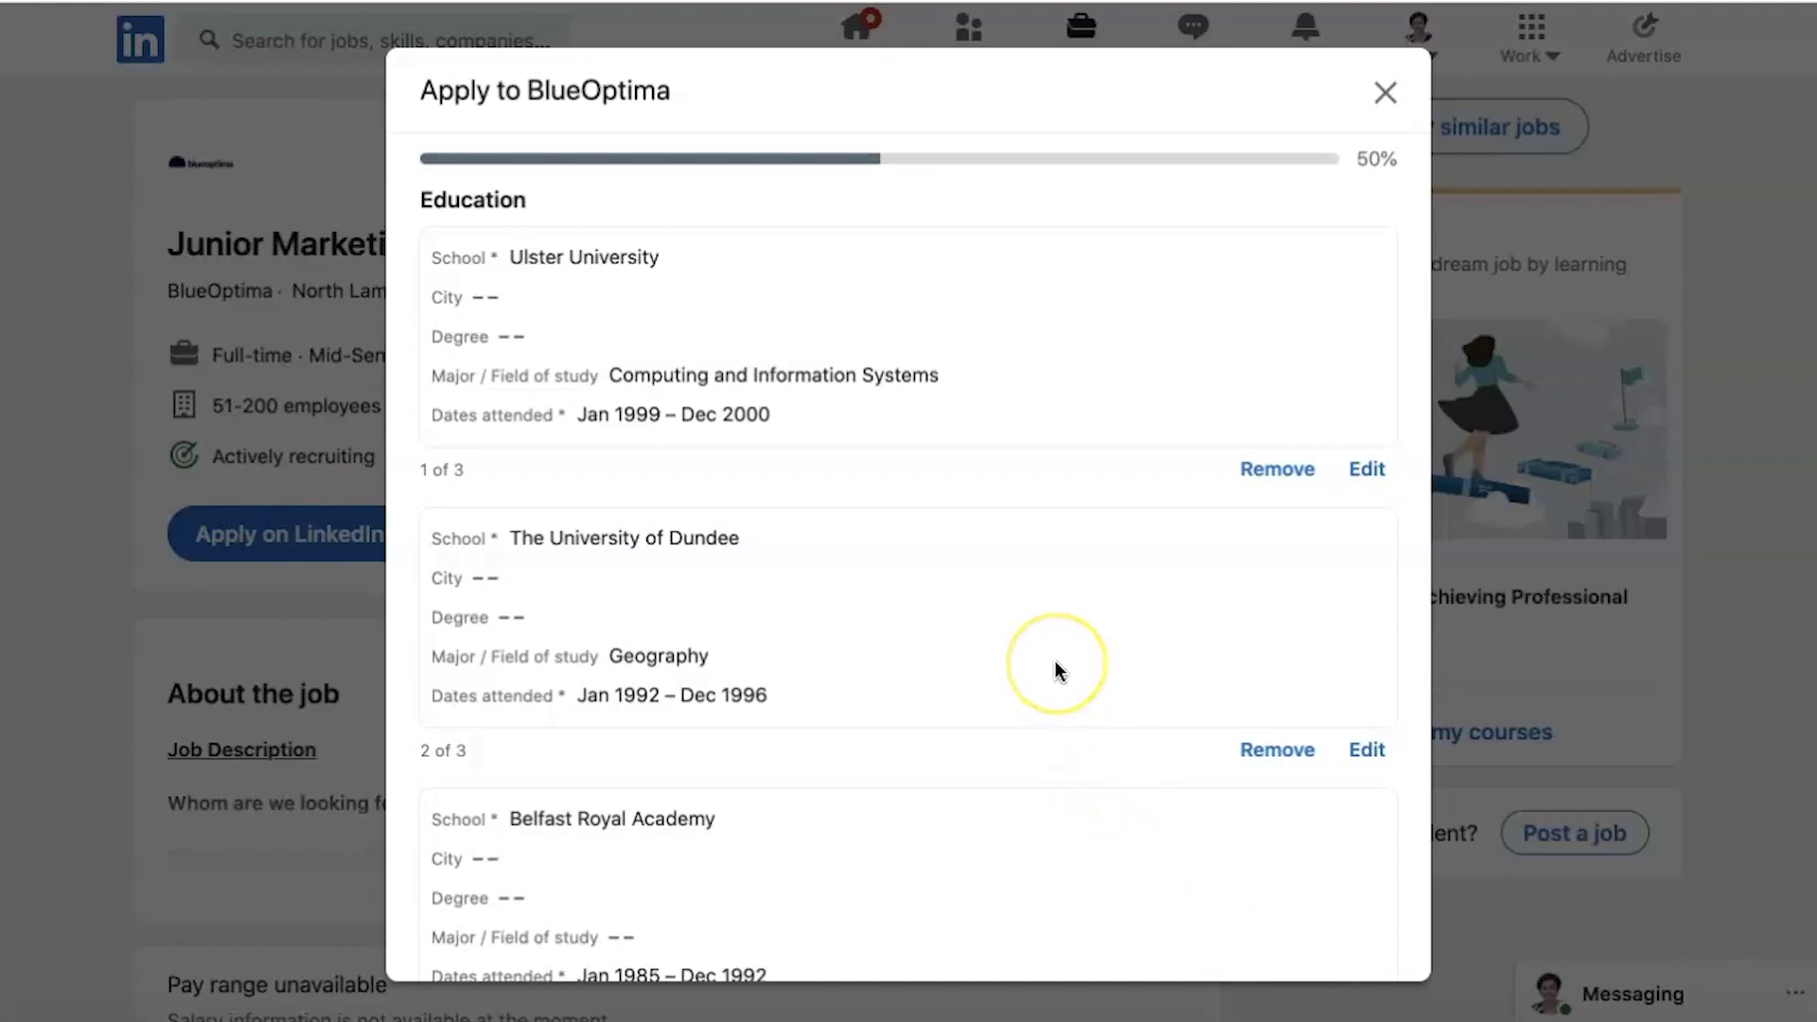
{"action": "scroll", "coordinate": [1010, 649], "scroll_direction": "down", "scroll_amount": 5}
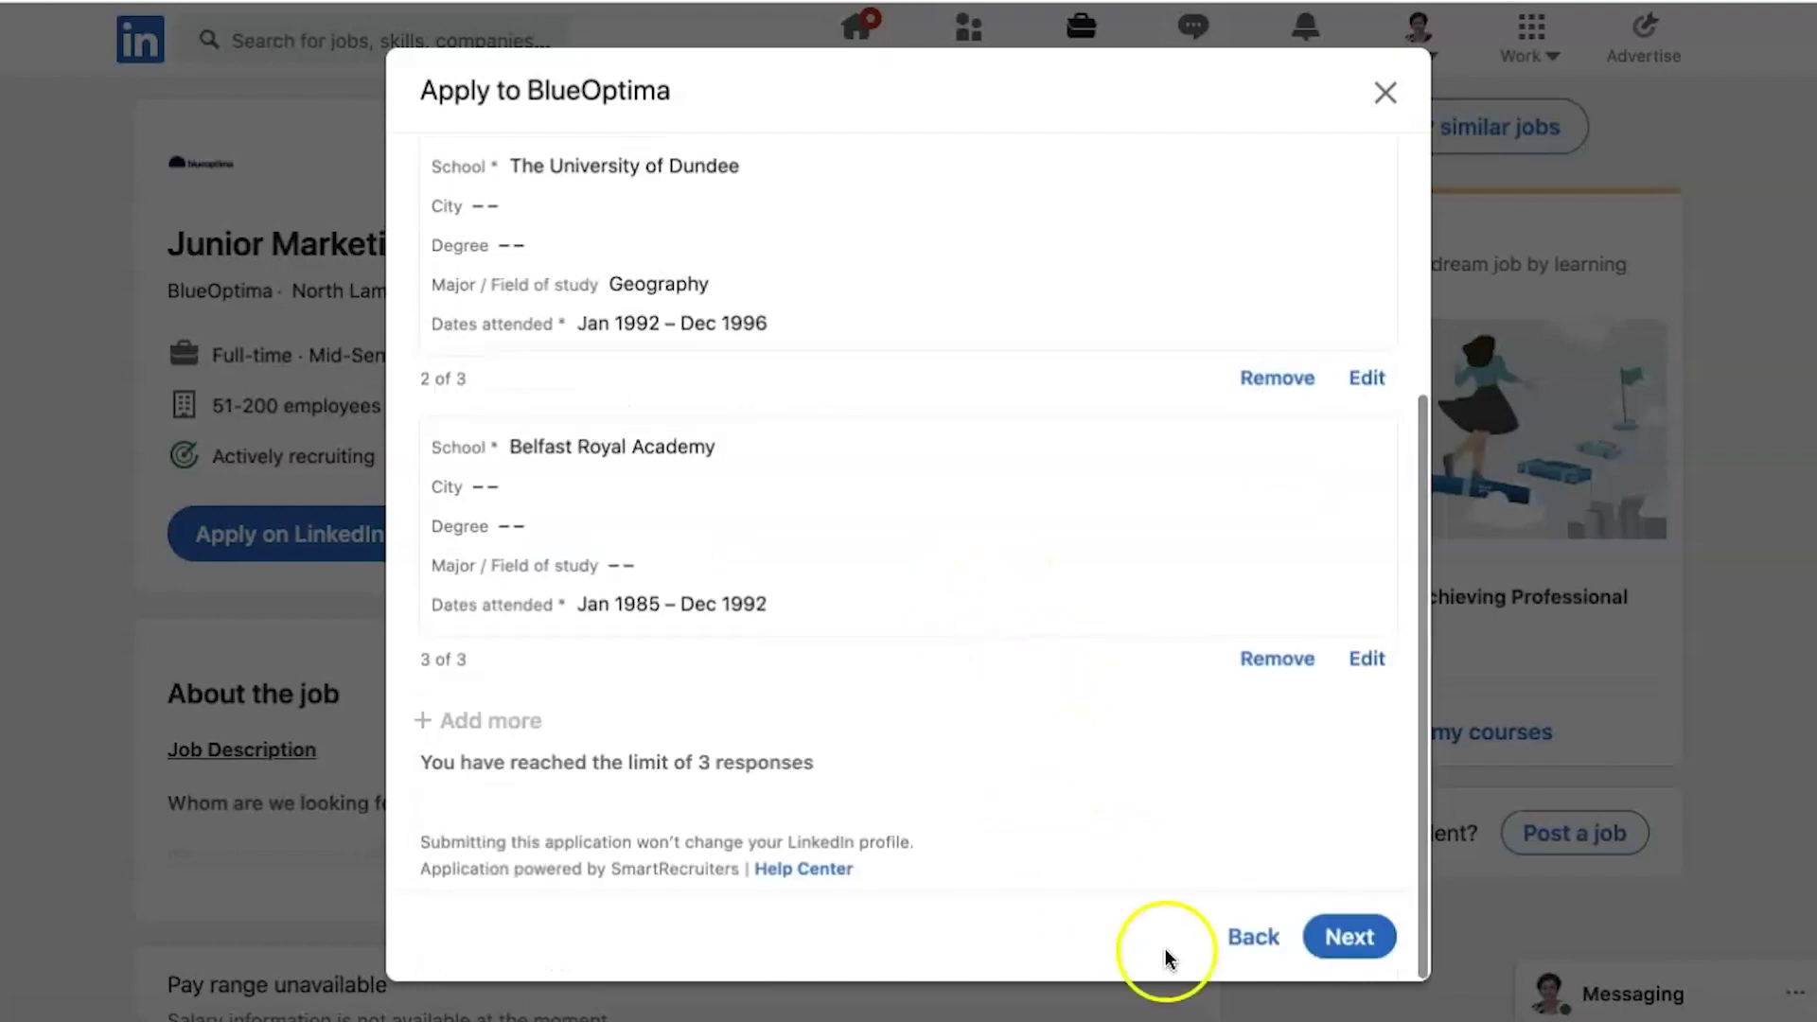
{"action": "left_click", "coordinate": [1360, 937]}
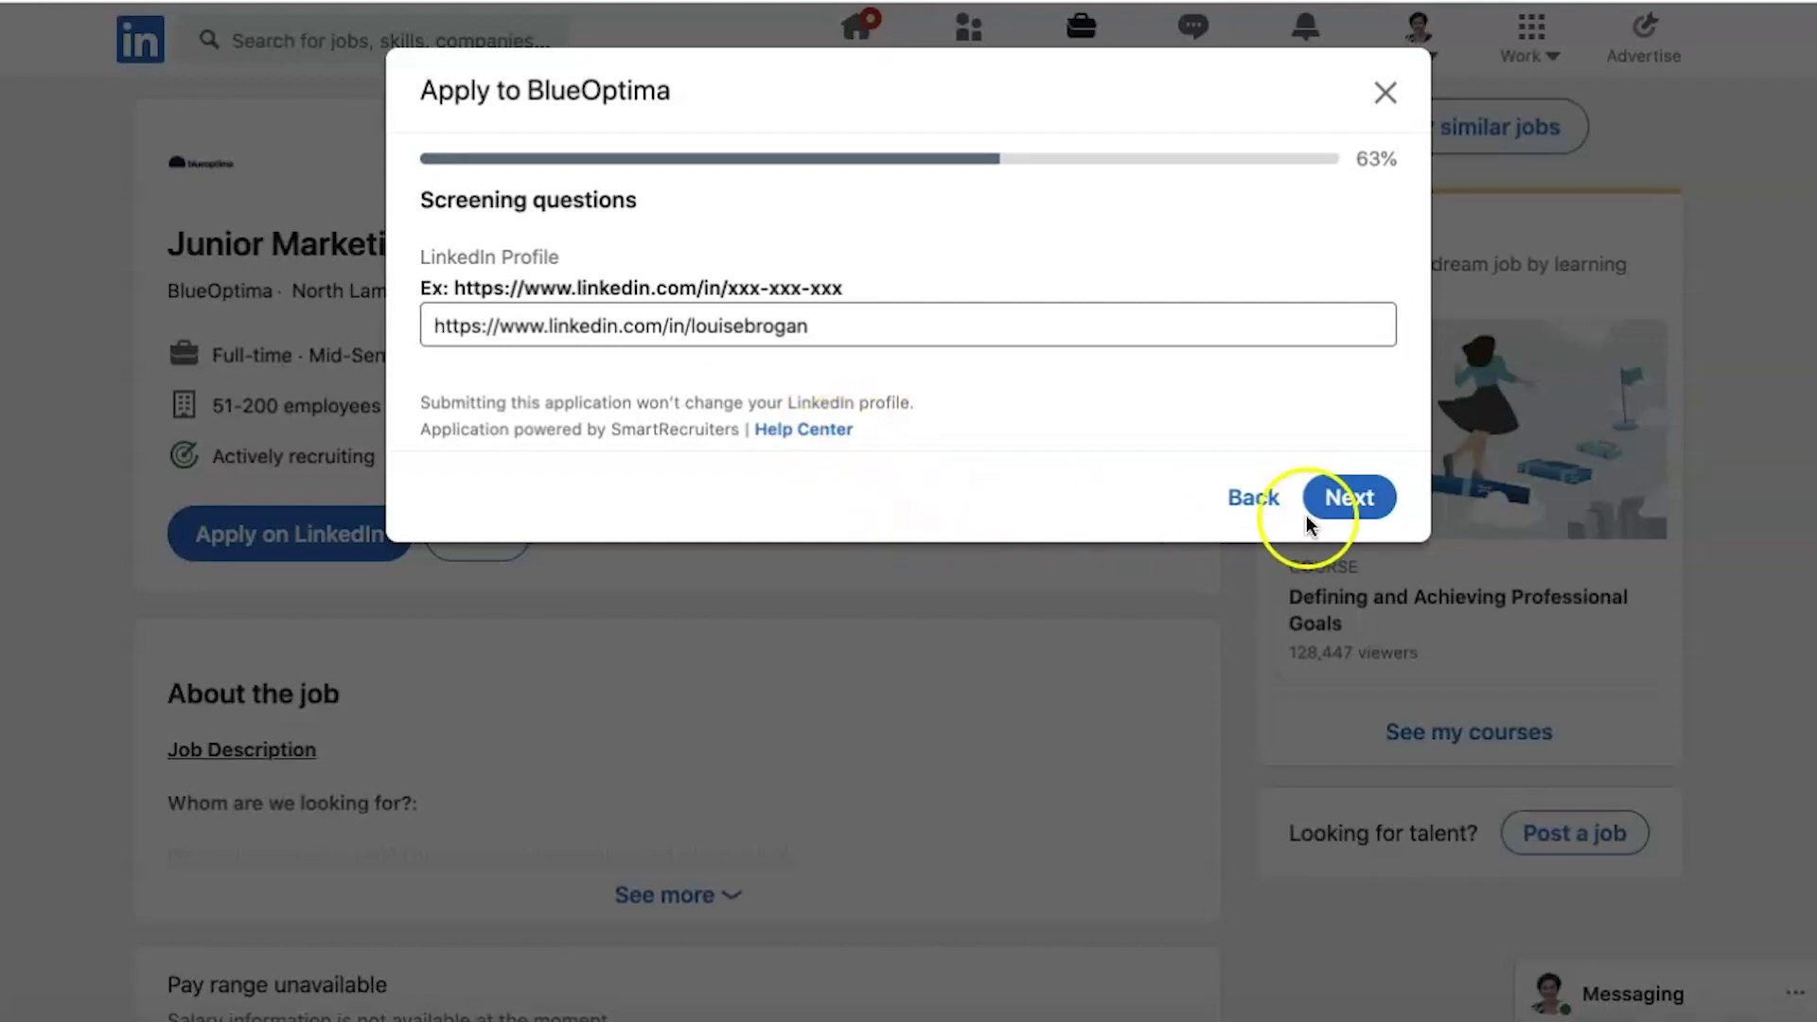
- Advance to the 75% Privacy policy step, then close and discard the application
{"action": "left_click", "coordinate": [1360, 506]}
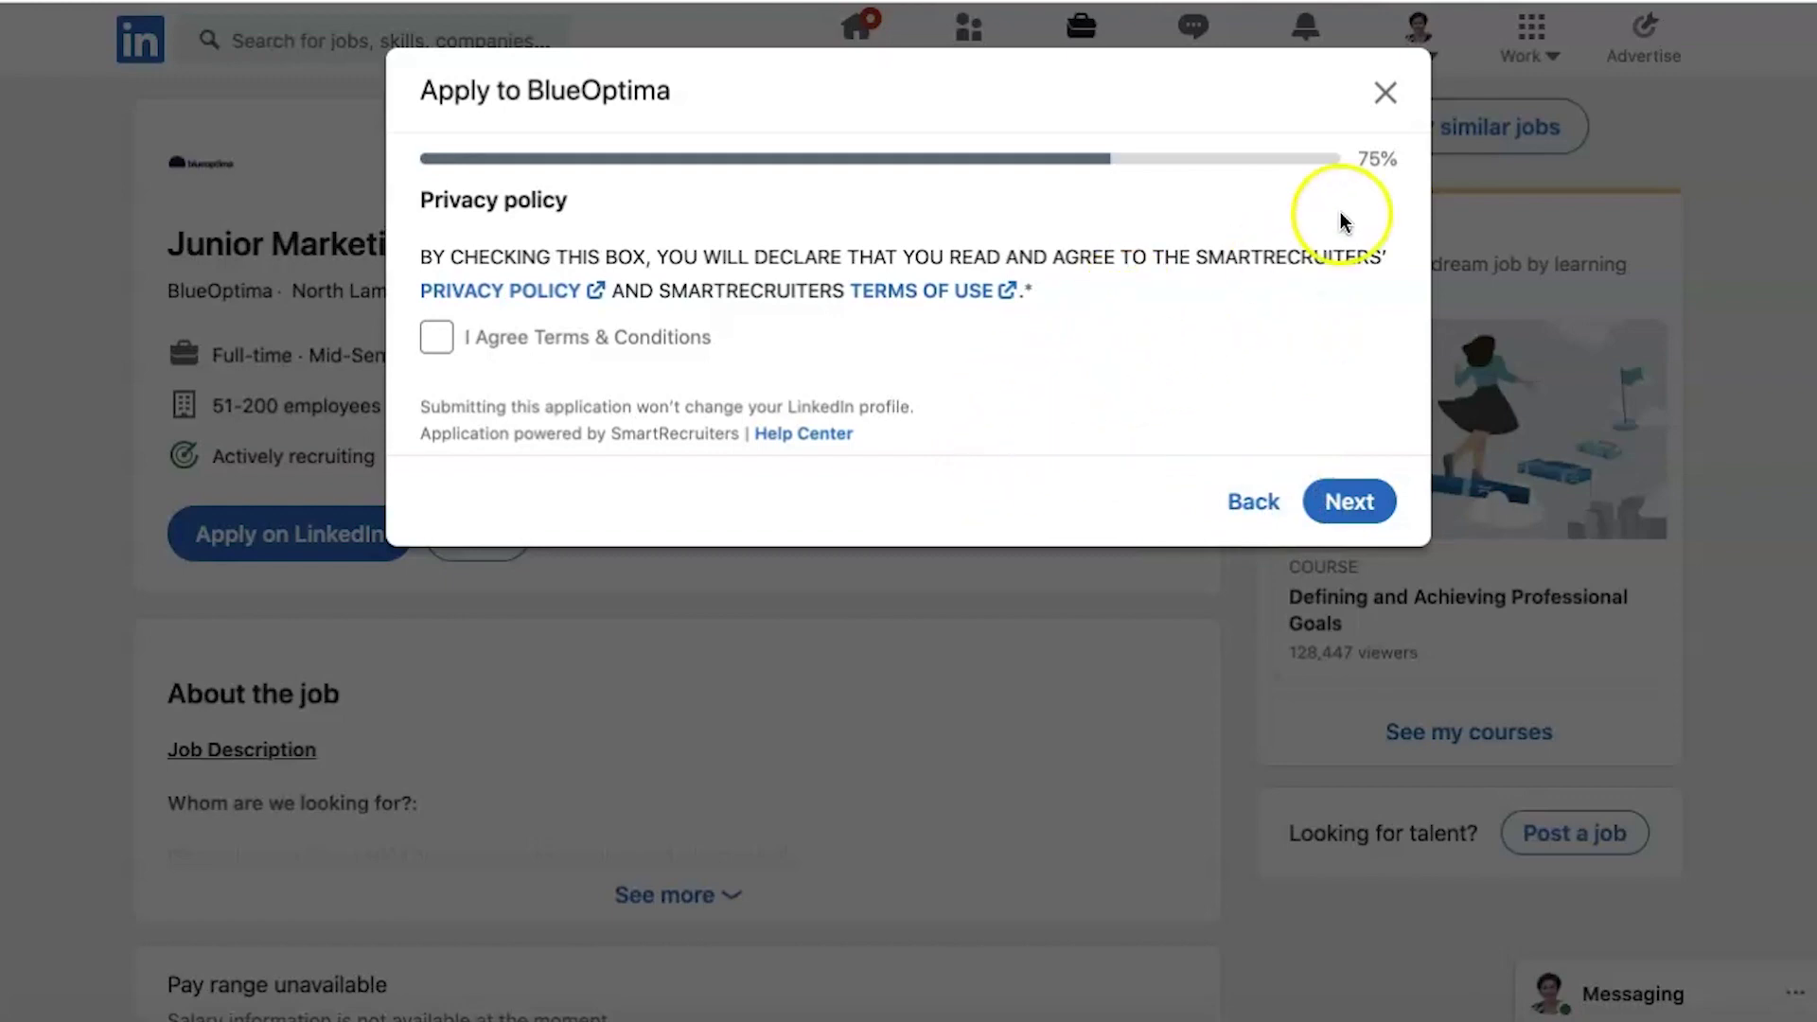
{"action": "left_click", "coordinate": [1380, 92]}
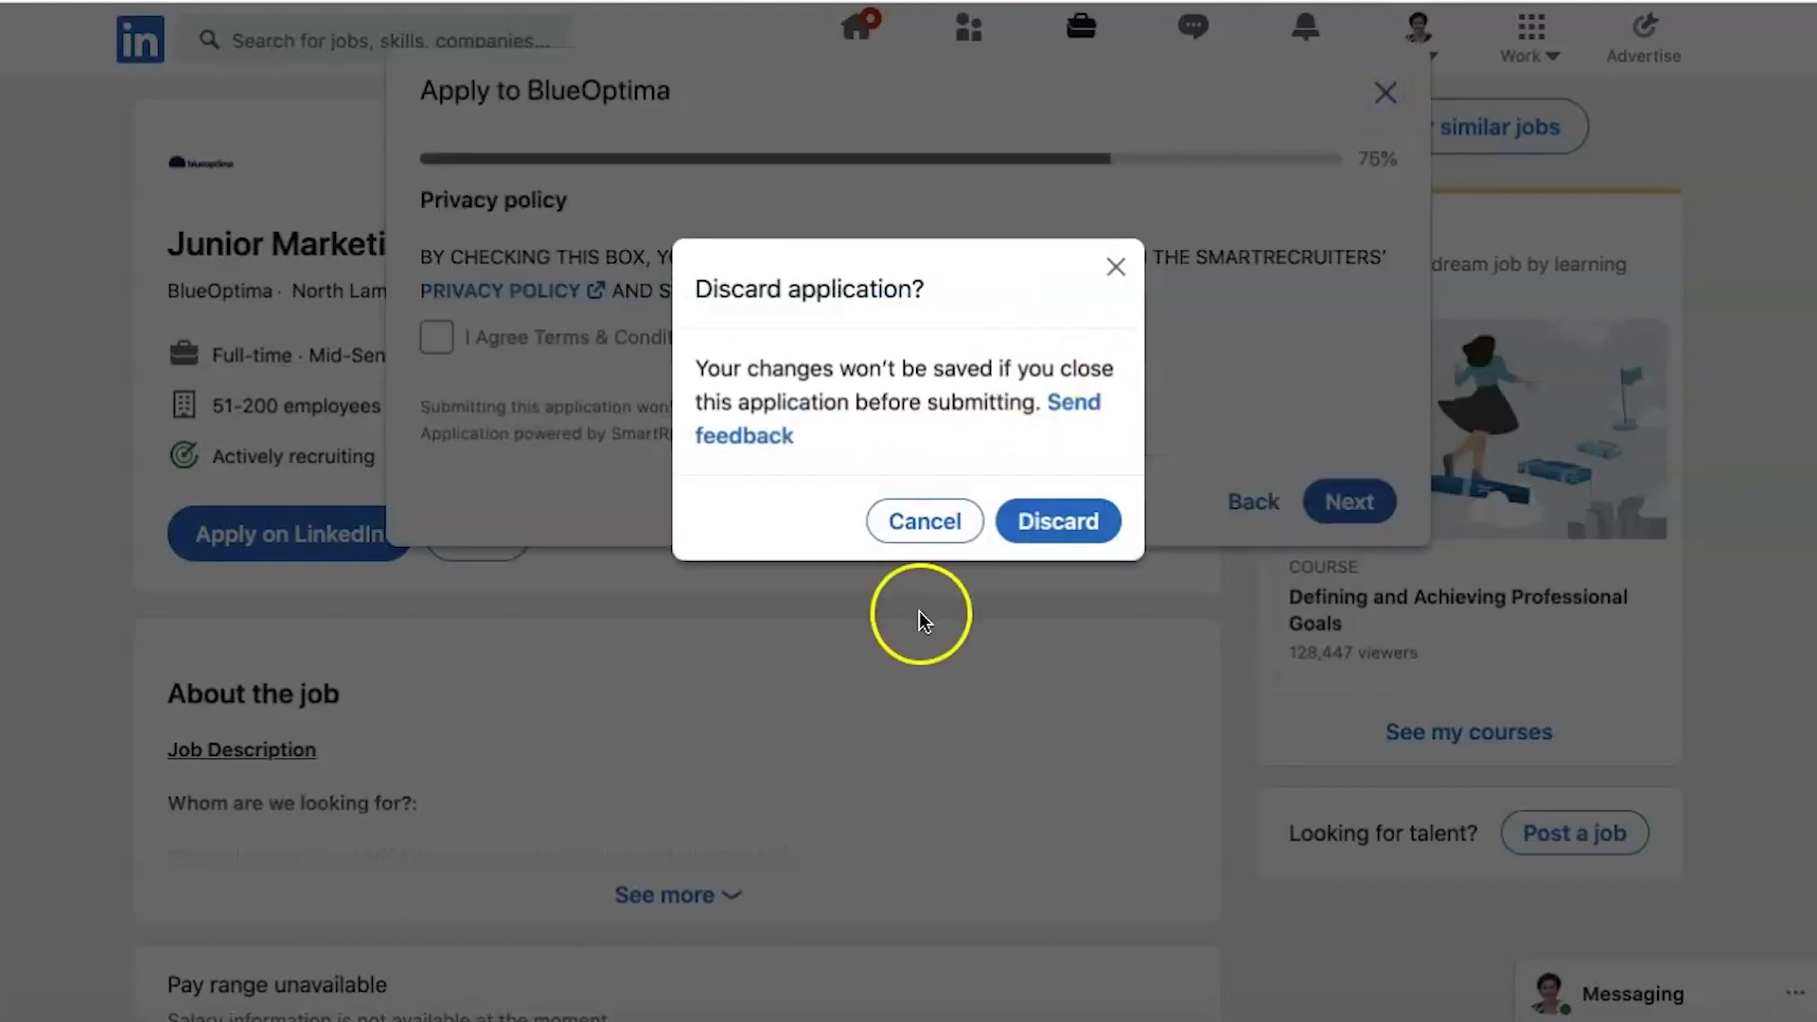
{"action": "left_click", "coordinate": [1048, 521]}
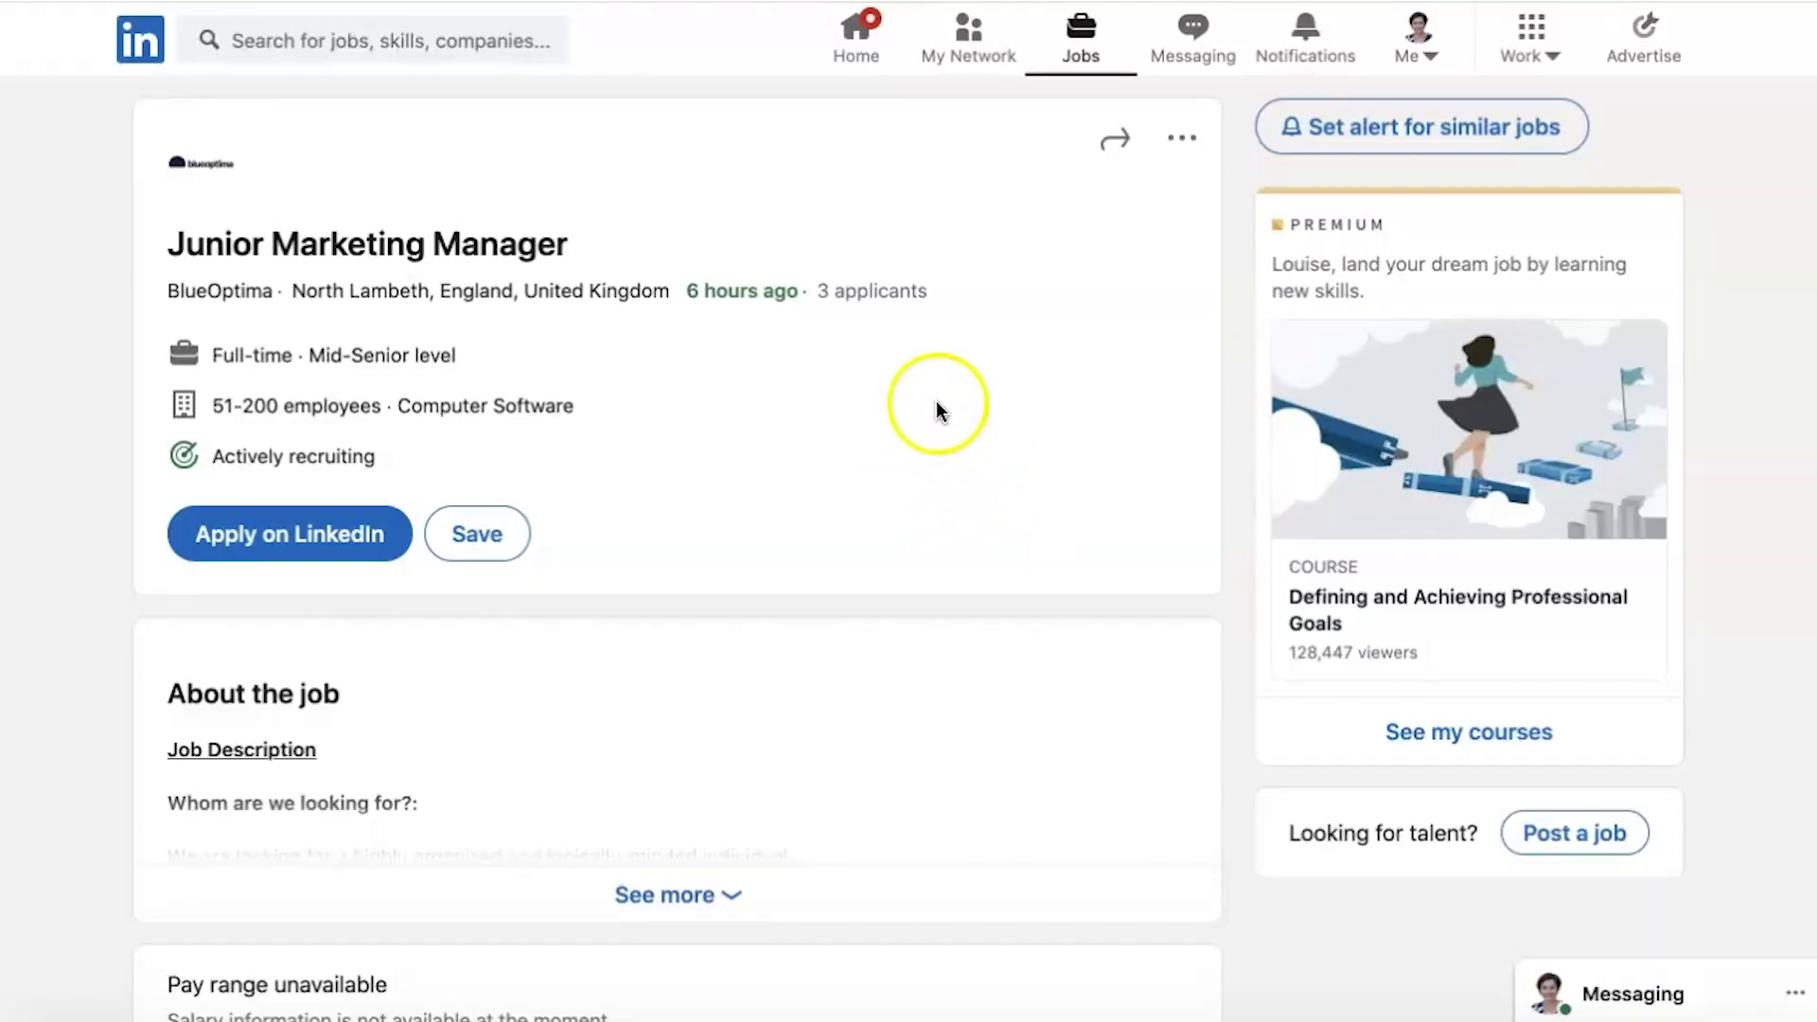
- Rerun the recent 'junior marketing manager' search from Jobs and switch its job alert off
{"action": "left_click", "coordinate": [1090, 43]}
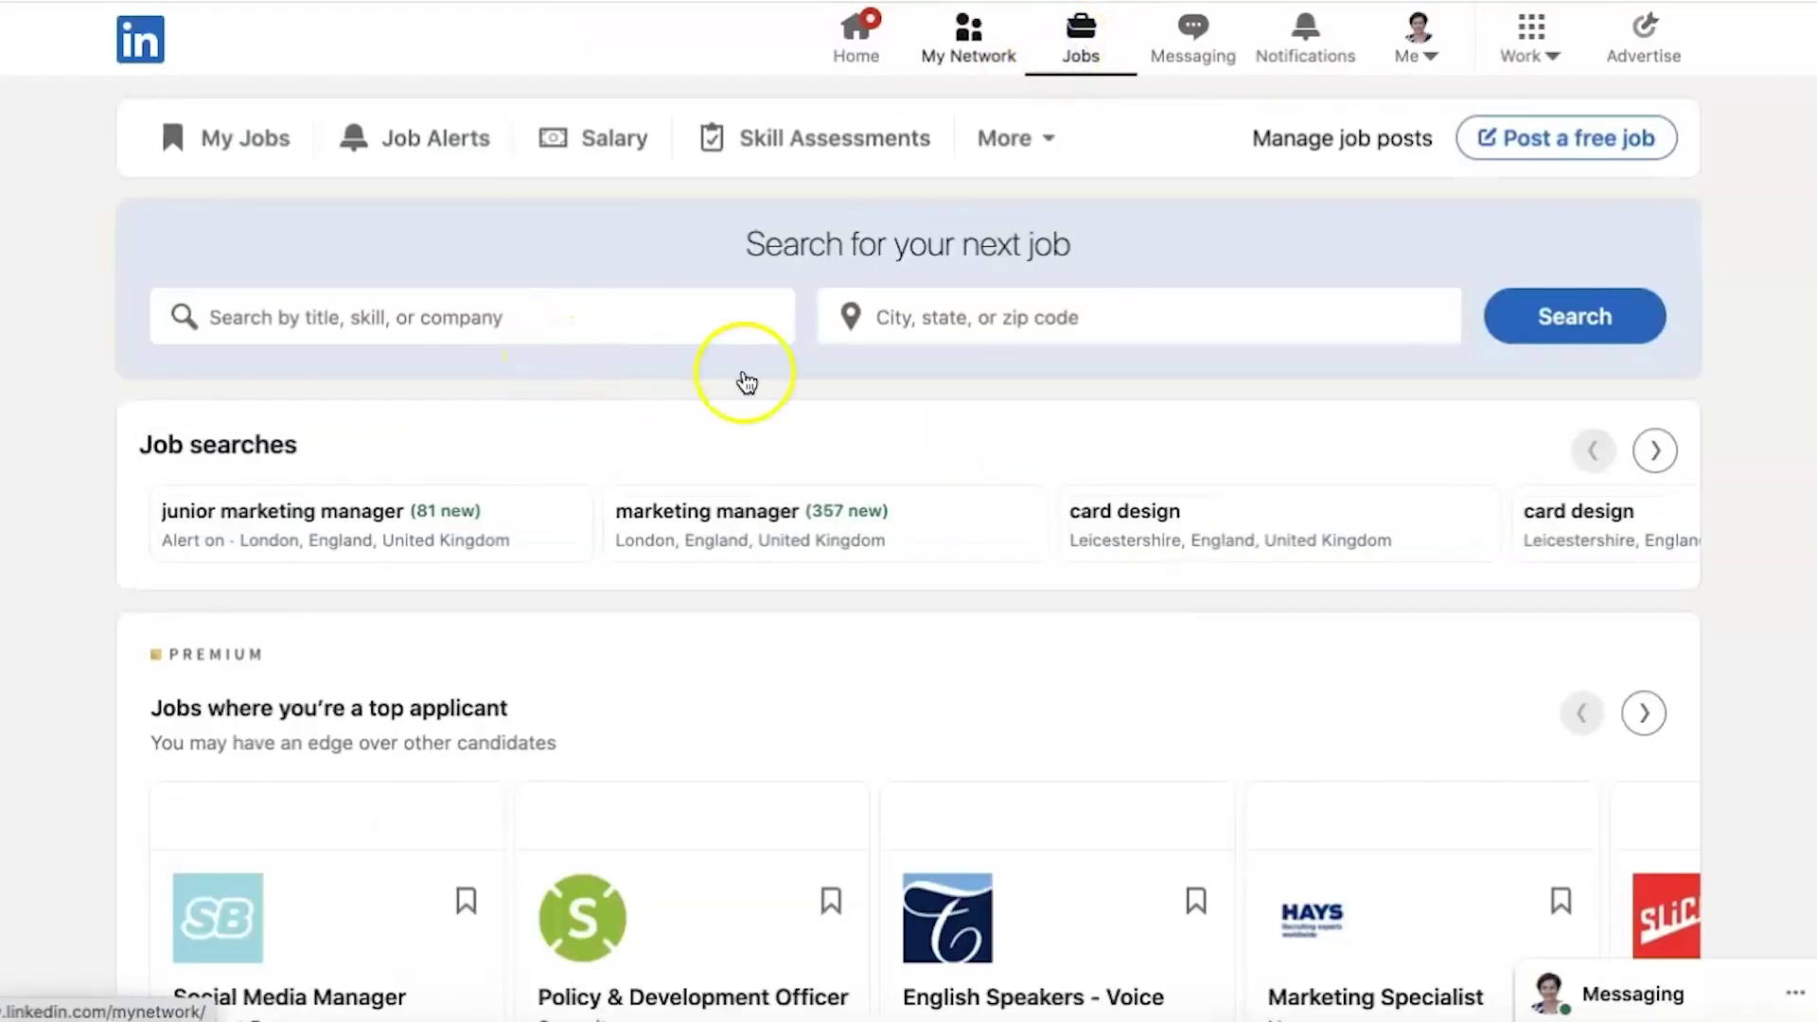
{"action": "left_click", "coordinate": [750, 316]}
{"action": "left_click", "coordinate": [503, 428]}
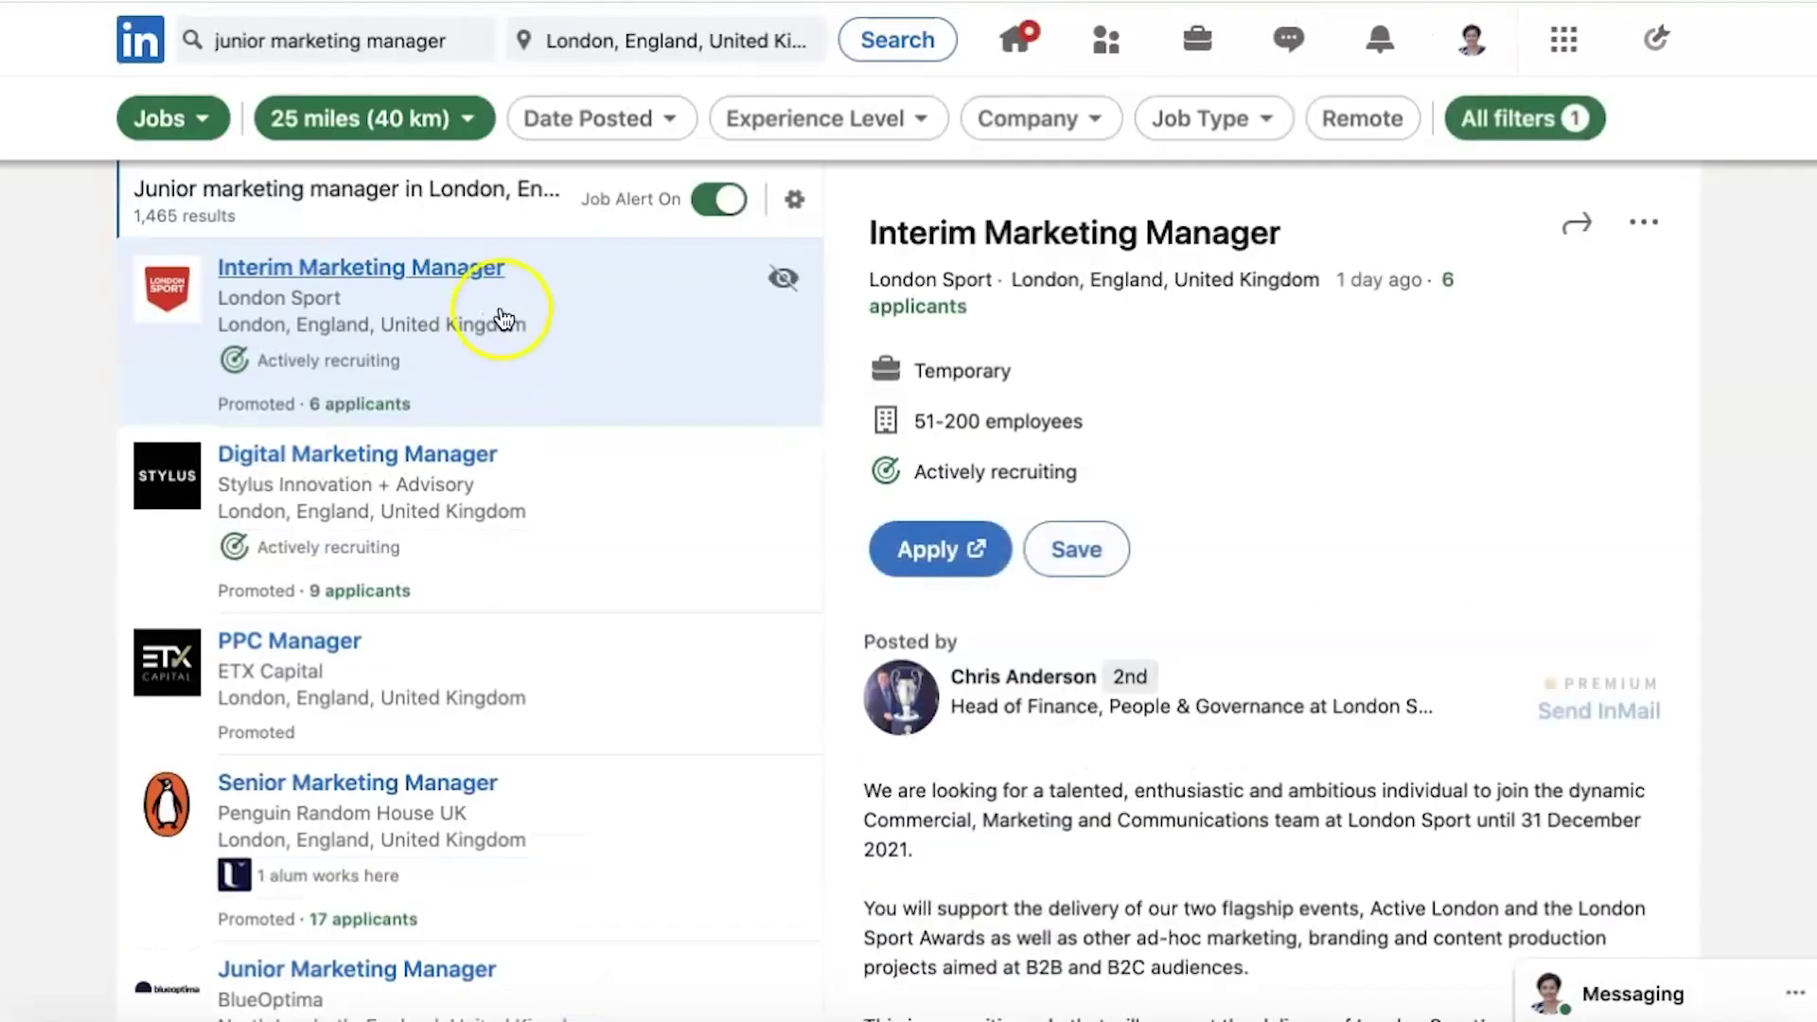
{"action": "left_click", "coordinate": [712, 199]}
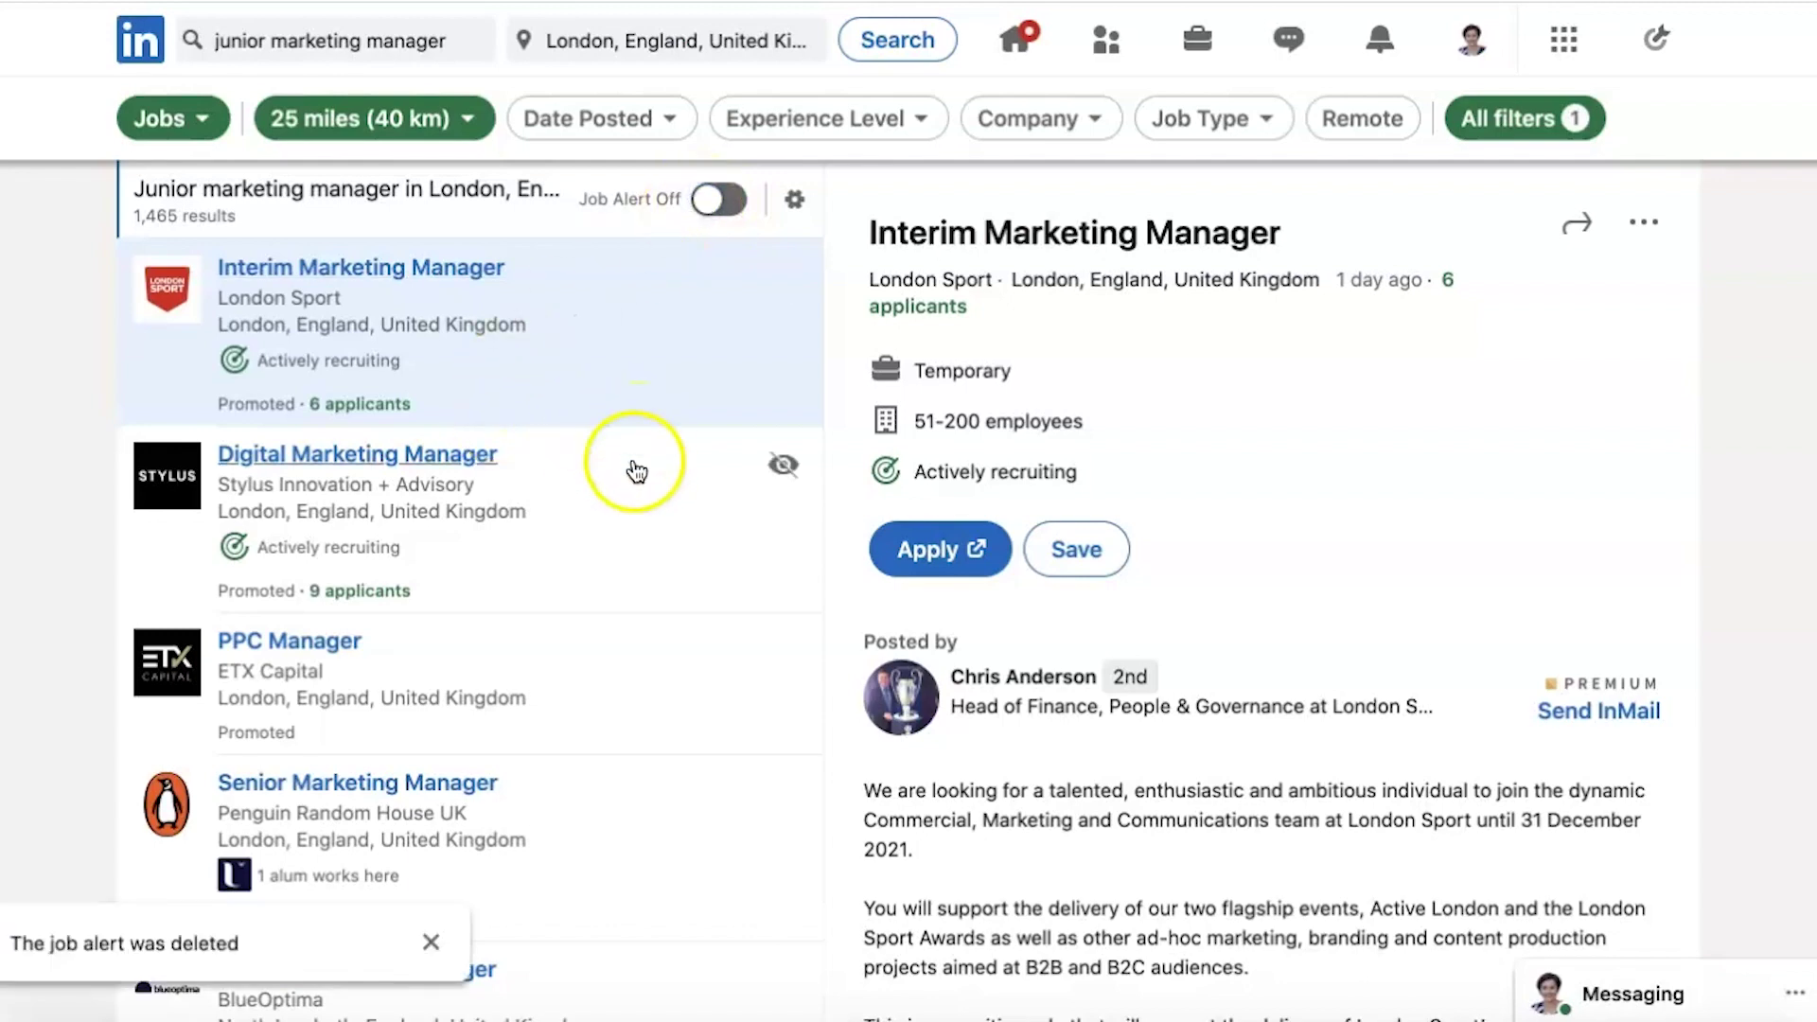
- Browse the 1,465 London results and open the Company filter's list of companies
{"action": "scroll", "coordinate": [616, 683], "scroll_direction": "down", "scroll_amount": 2}
{"action": "scroll", "coordinate": [617, 685], "scroll_direction": "down", "scroll_amount": 4}
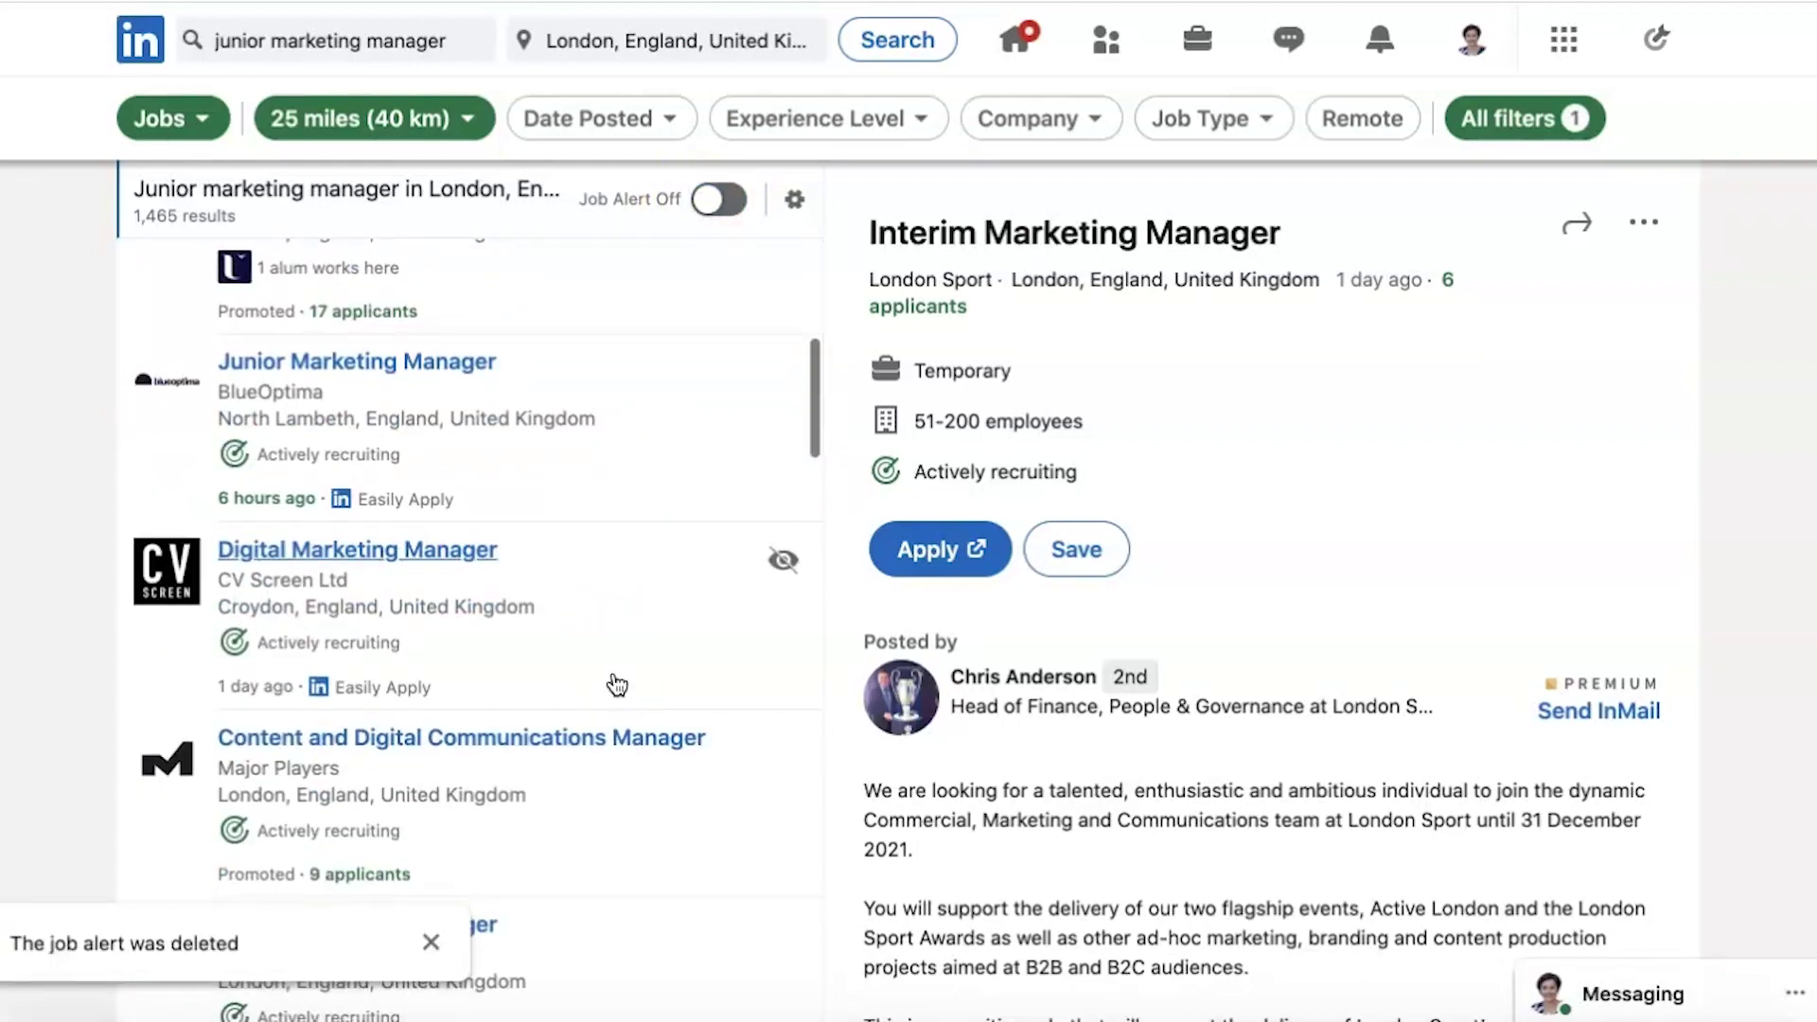
{"action": "scroll", "coordinate": [617, 685], "scroll_direction": "down", "scroll_amount": 3}
{"action": "scroll", "coordinate": [617, 685], "scroll_direction": "down", "scroll_amount": 3}
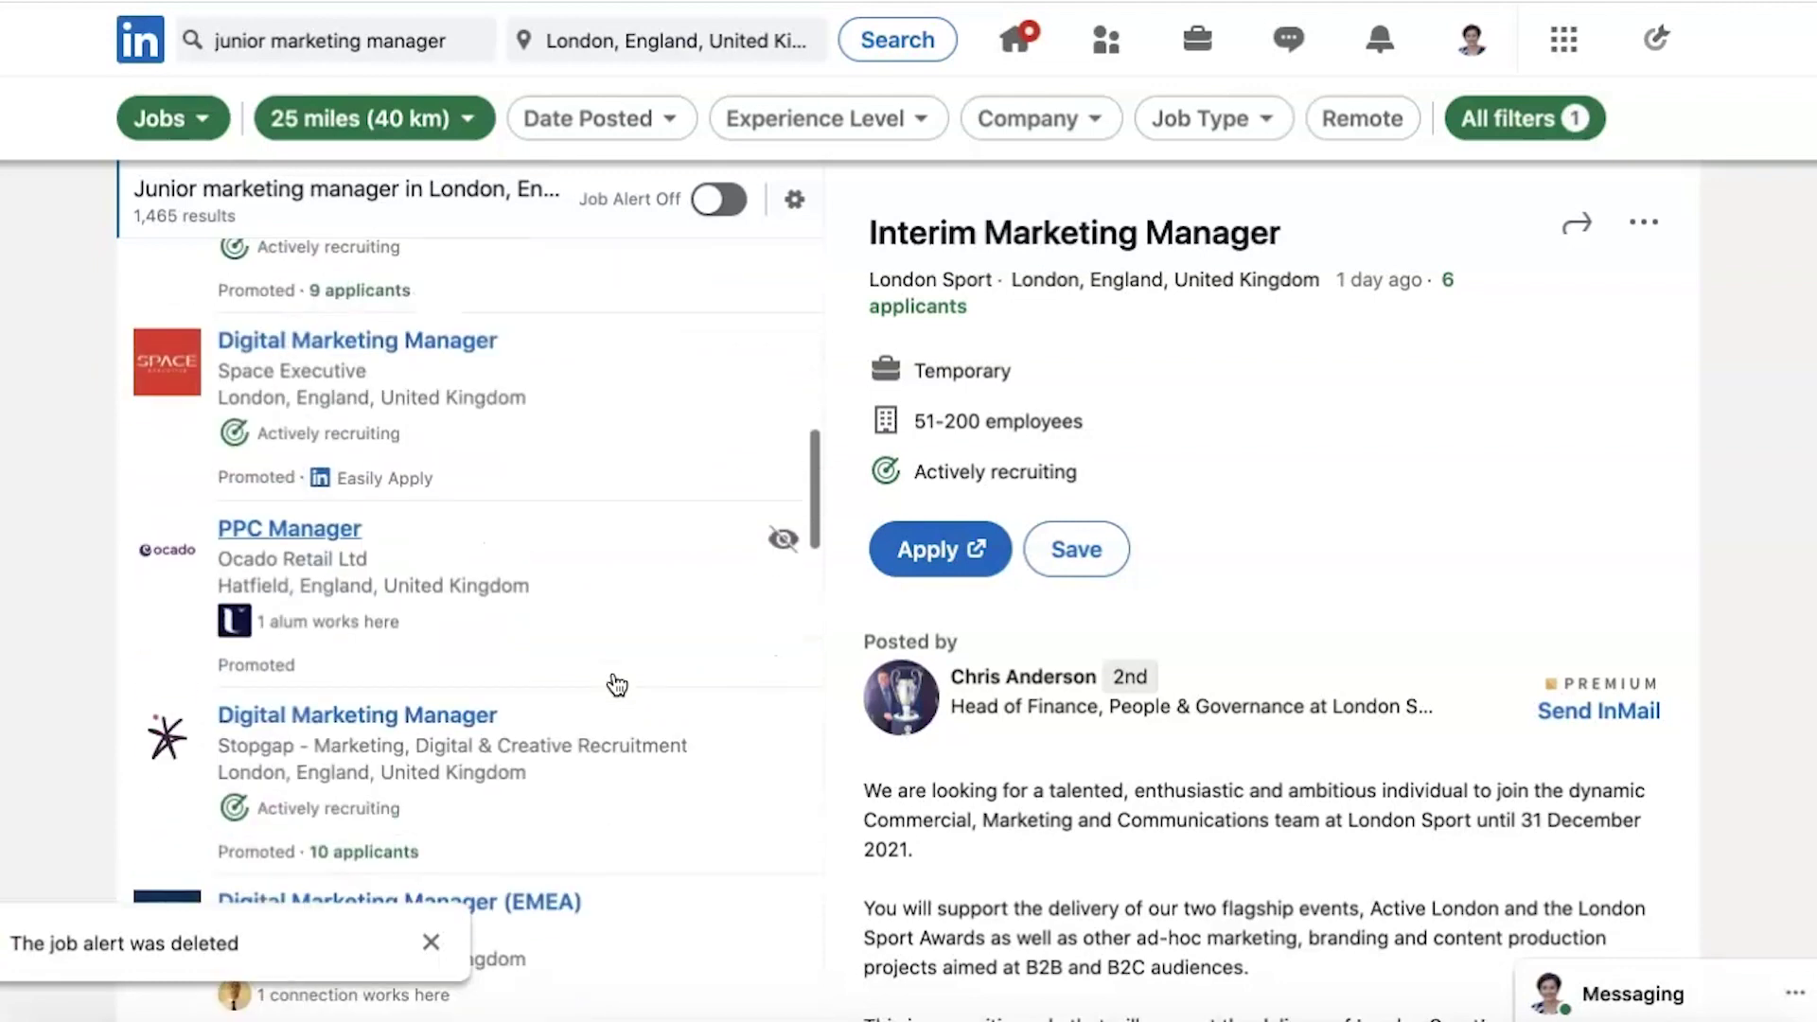
{"action": "scroll", "coordinate": [617, 686], "scroll_direction": "down", "scroll_amount": 4}
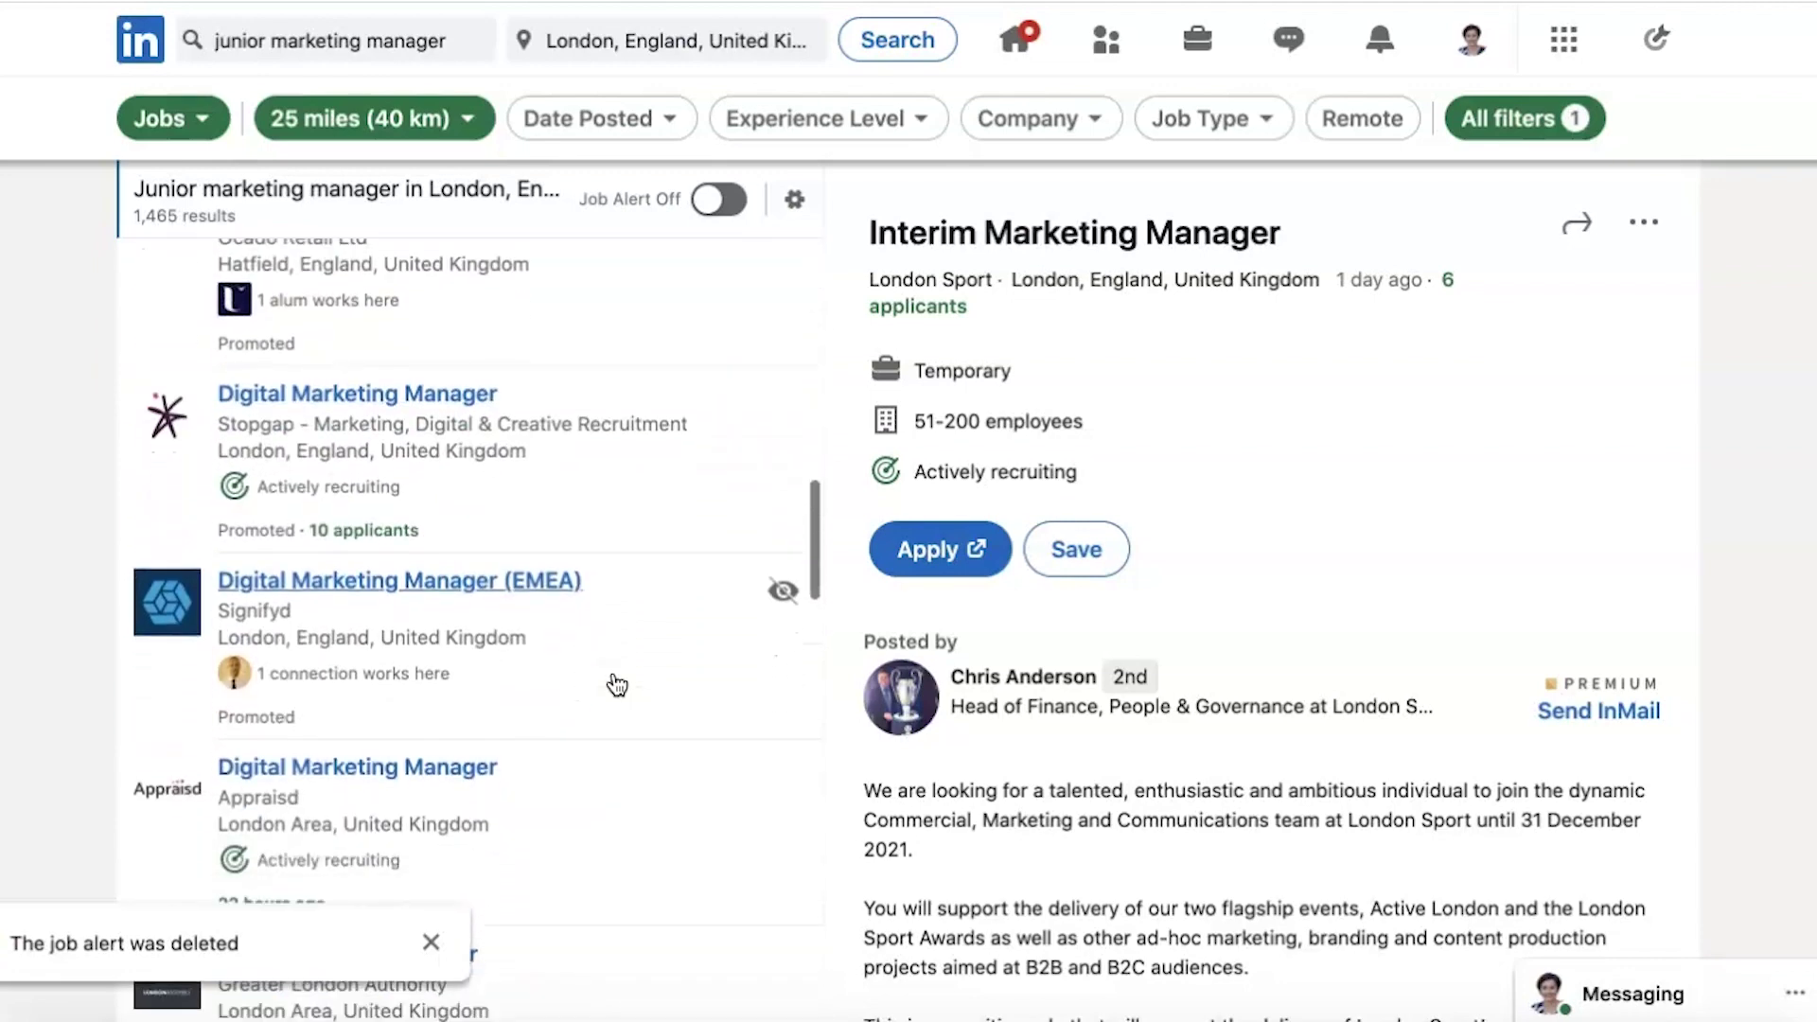
{"action": "scroll", "coordinate": [617, 685], "scroll_direction": "down", "scroll_amount": 1}
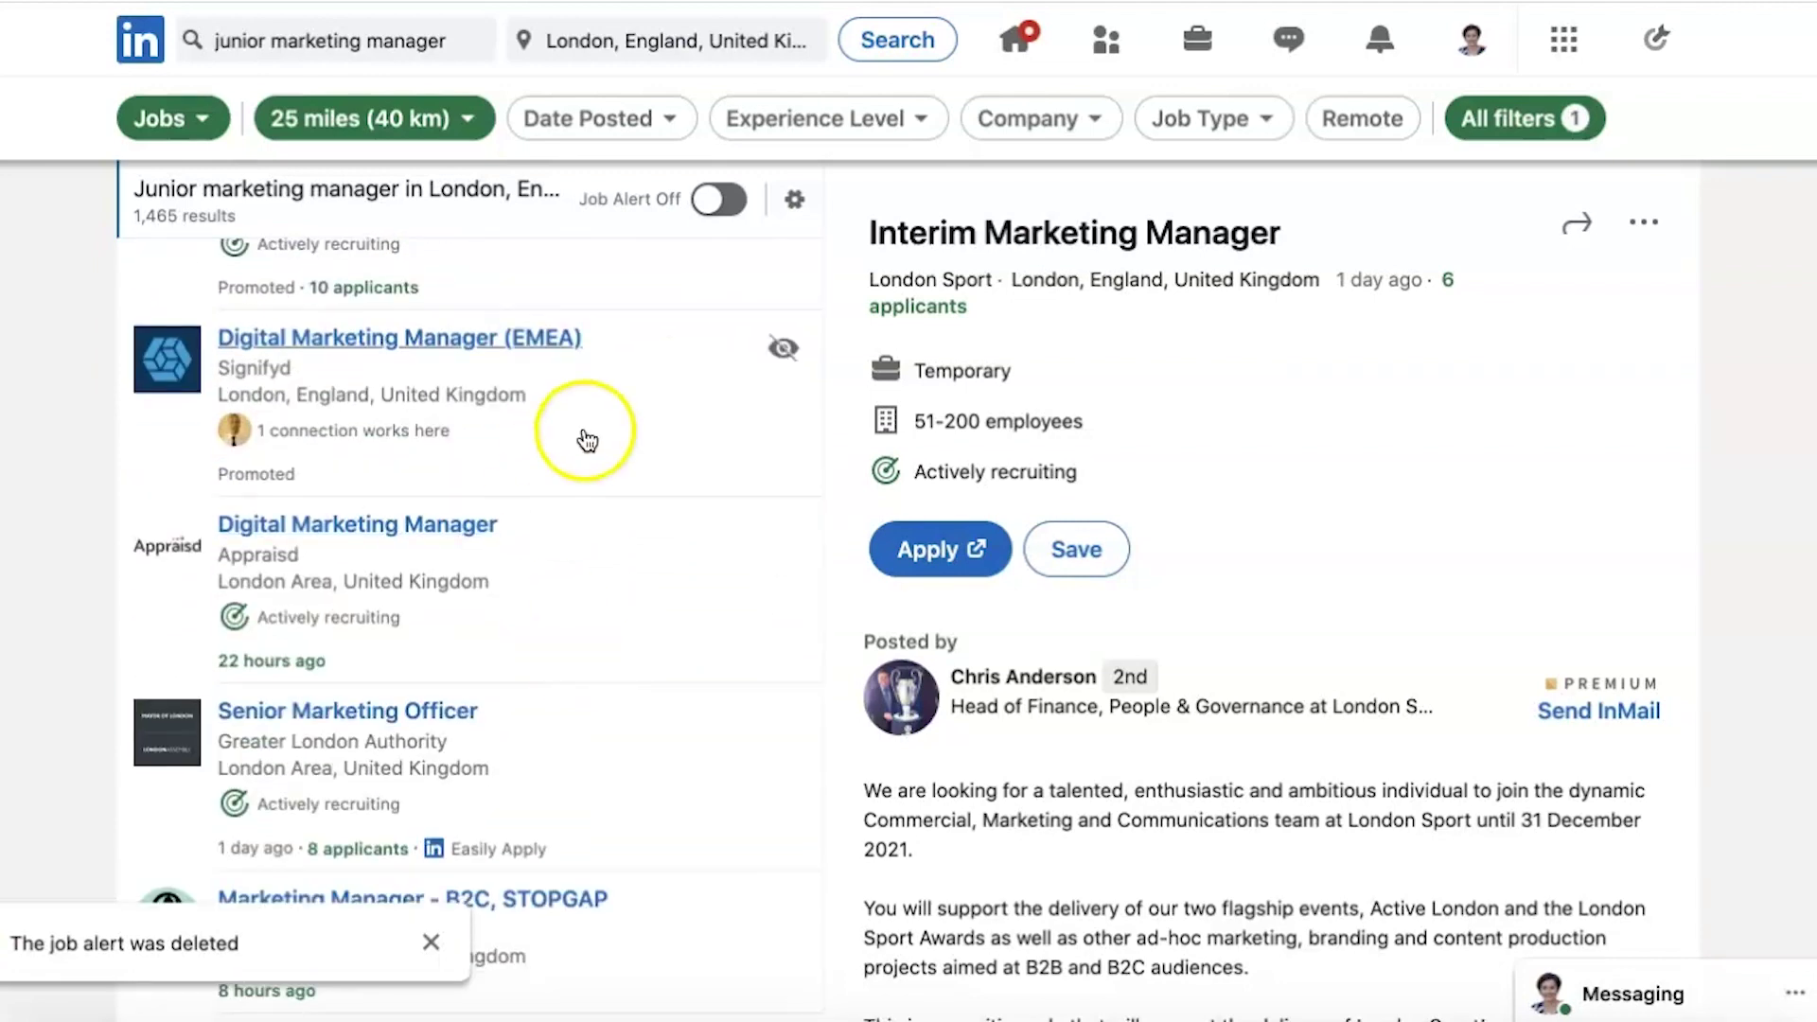
{"action": "scroll", "coordinate": [600, 394], "scroll_direction": "down", "scroll_amount": 3}
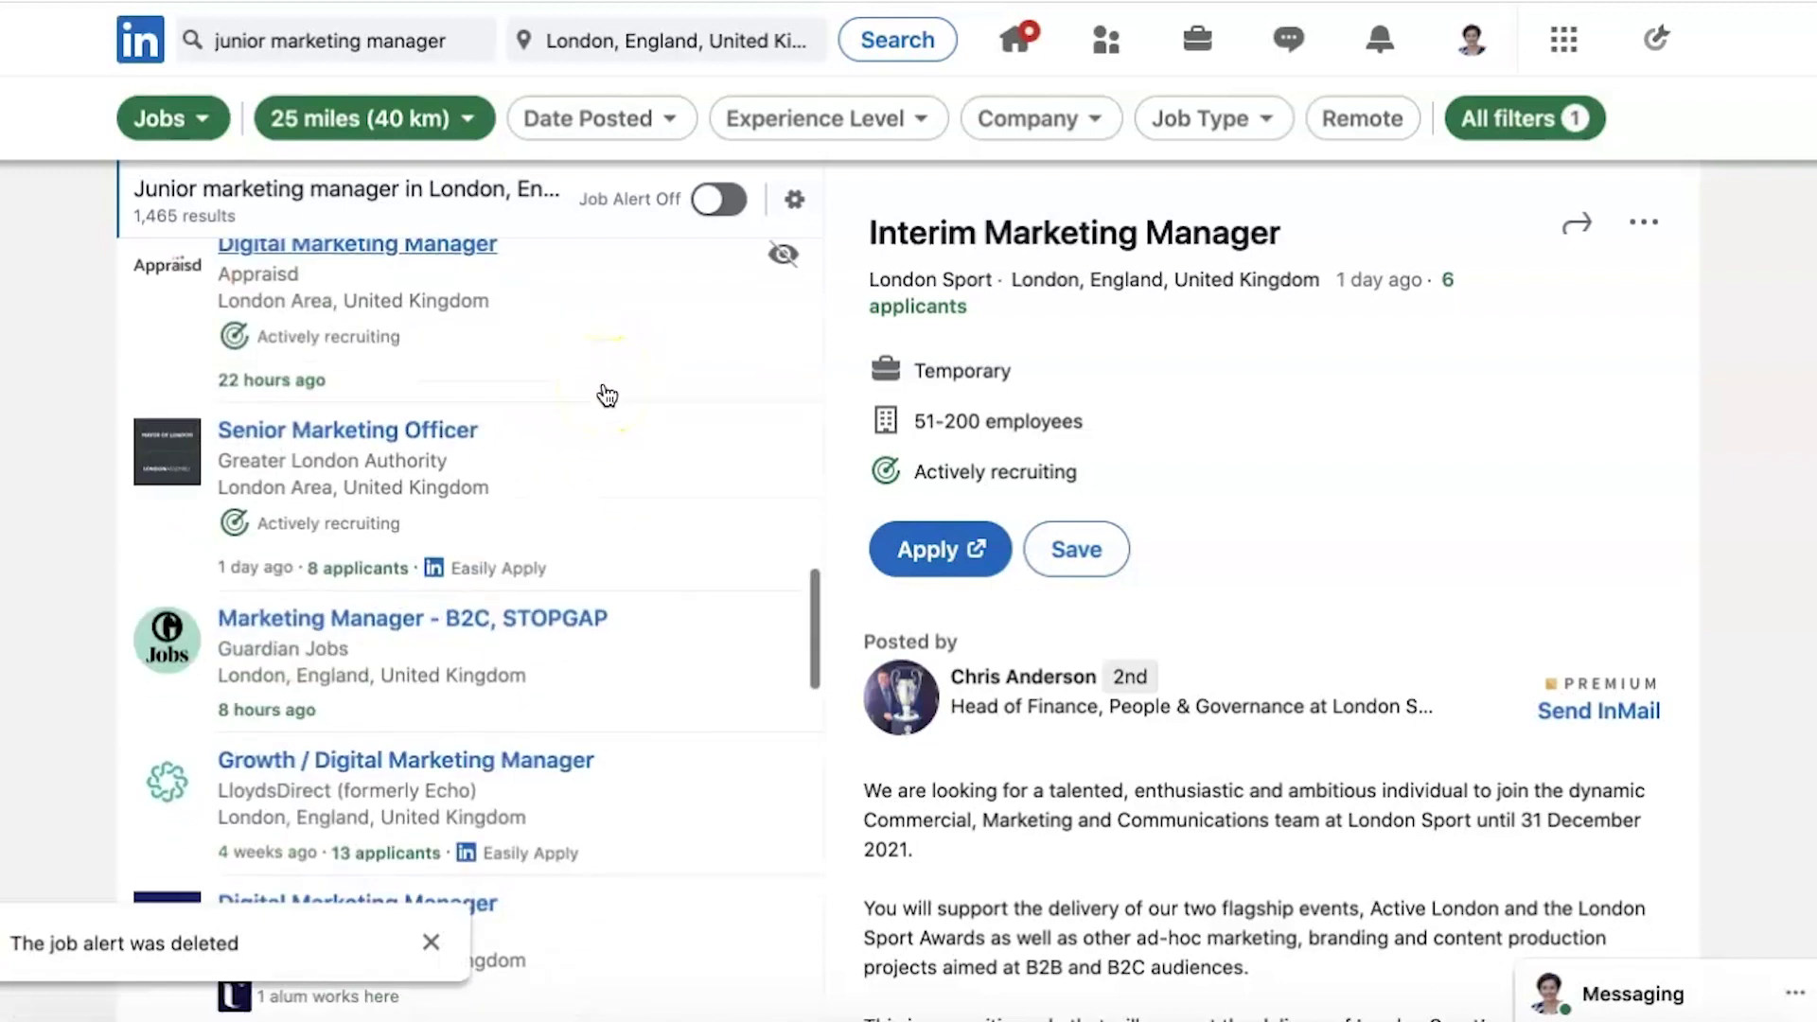
{"action": "scroll", "coordinate": [640, 602], "scroll_direction": "down", "scroll_amount": 2}
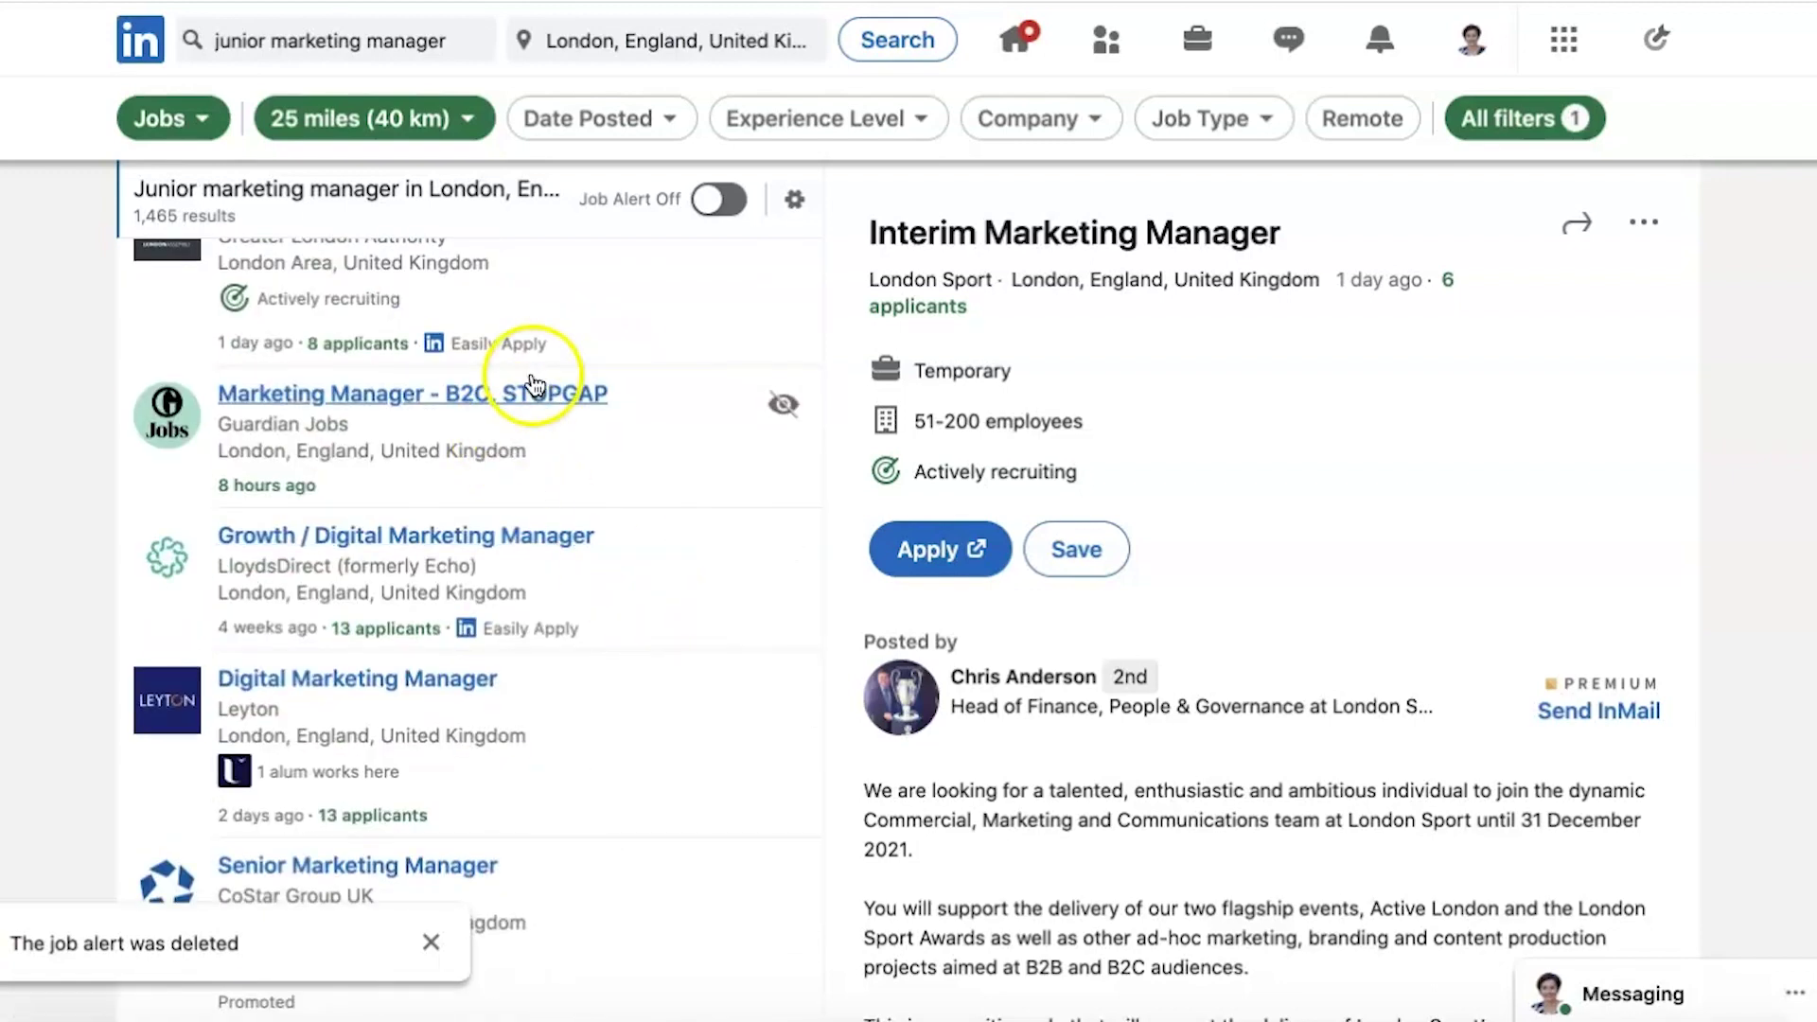
{"action": "scroll", "coordinate": [656, 511], "scroll_direction": "down", "scroll_amount": 2}
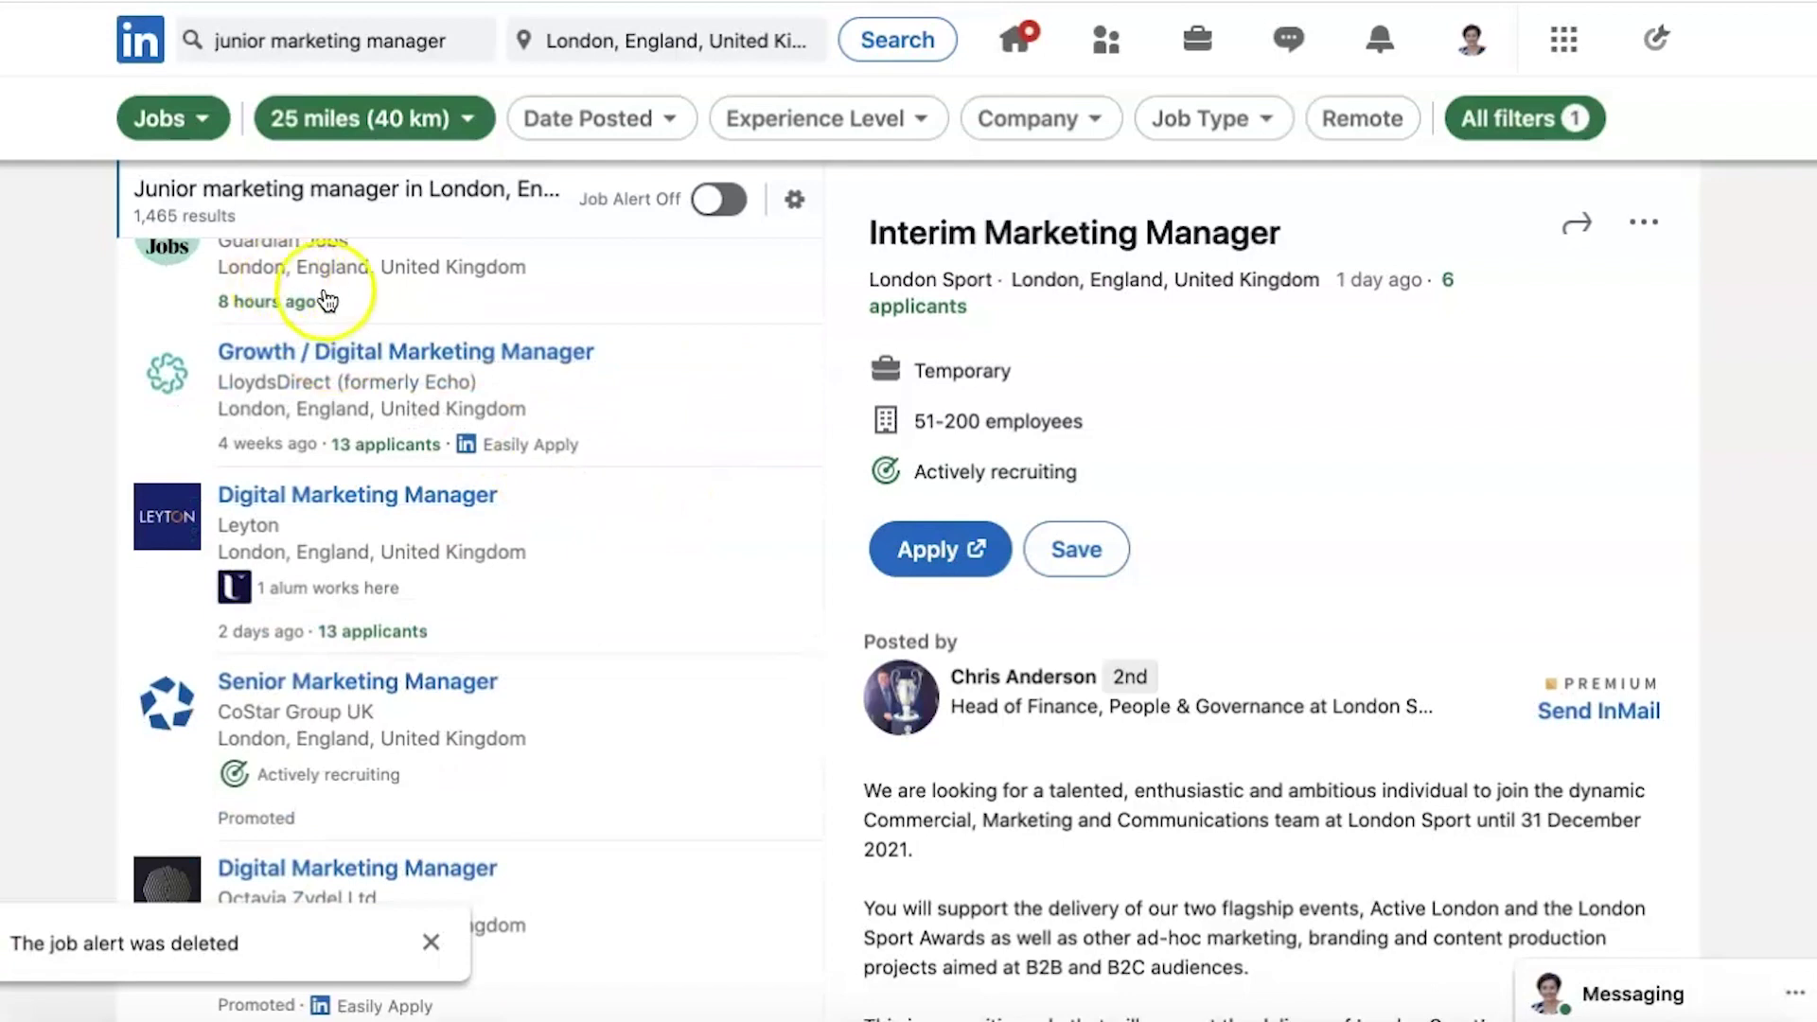
{"action": "scroll", "coordinate": [328, 307], "scroll_direction": "up", "scroll_amount": 1}
{"action": "scroll", "coordinate": [628, 587], "scroll_direction": "down", "scroll_amount": 3}
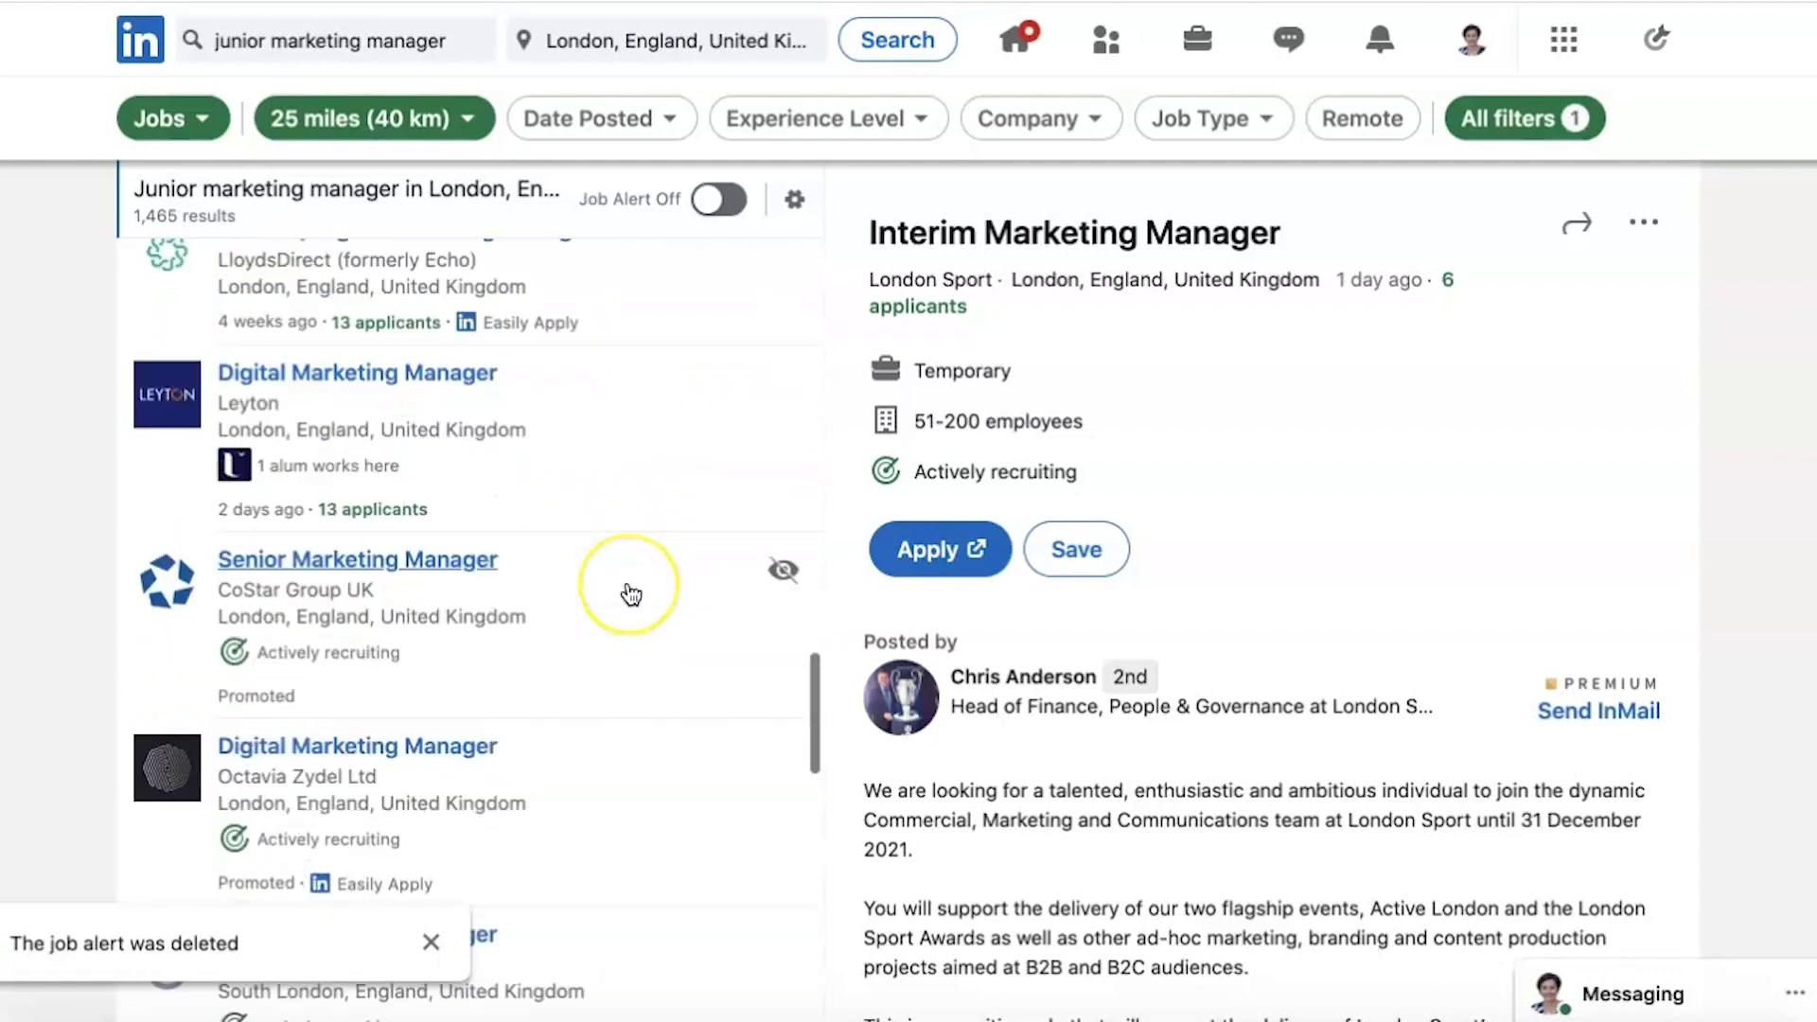
{"action": "scroll", "coordinate": [631, 594], "scroll_direction": "down", "scroll_amount": 1}
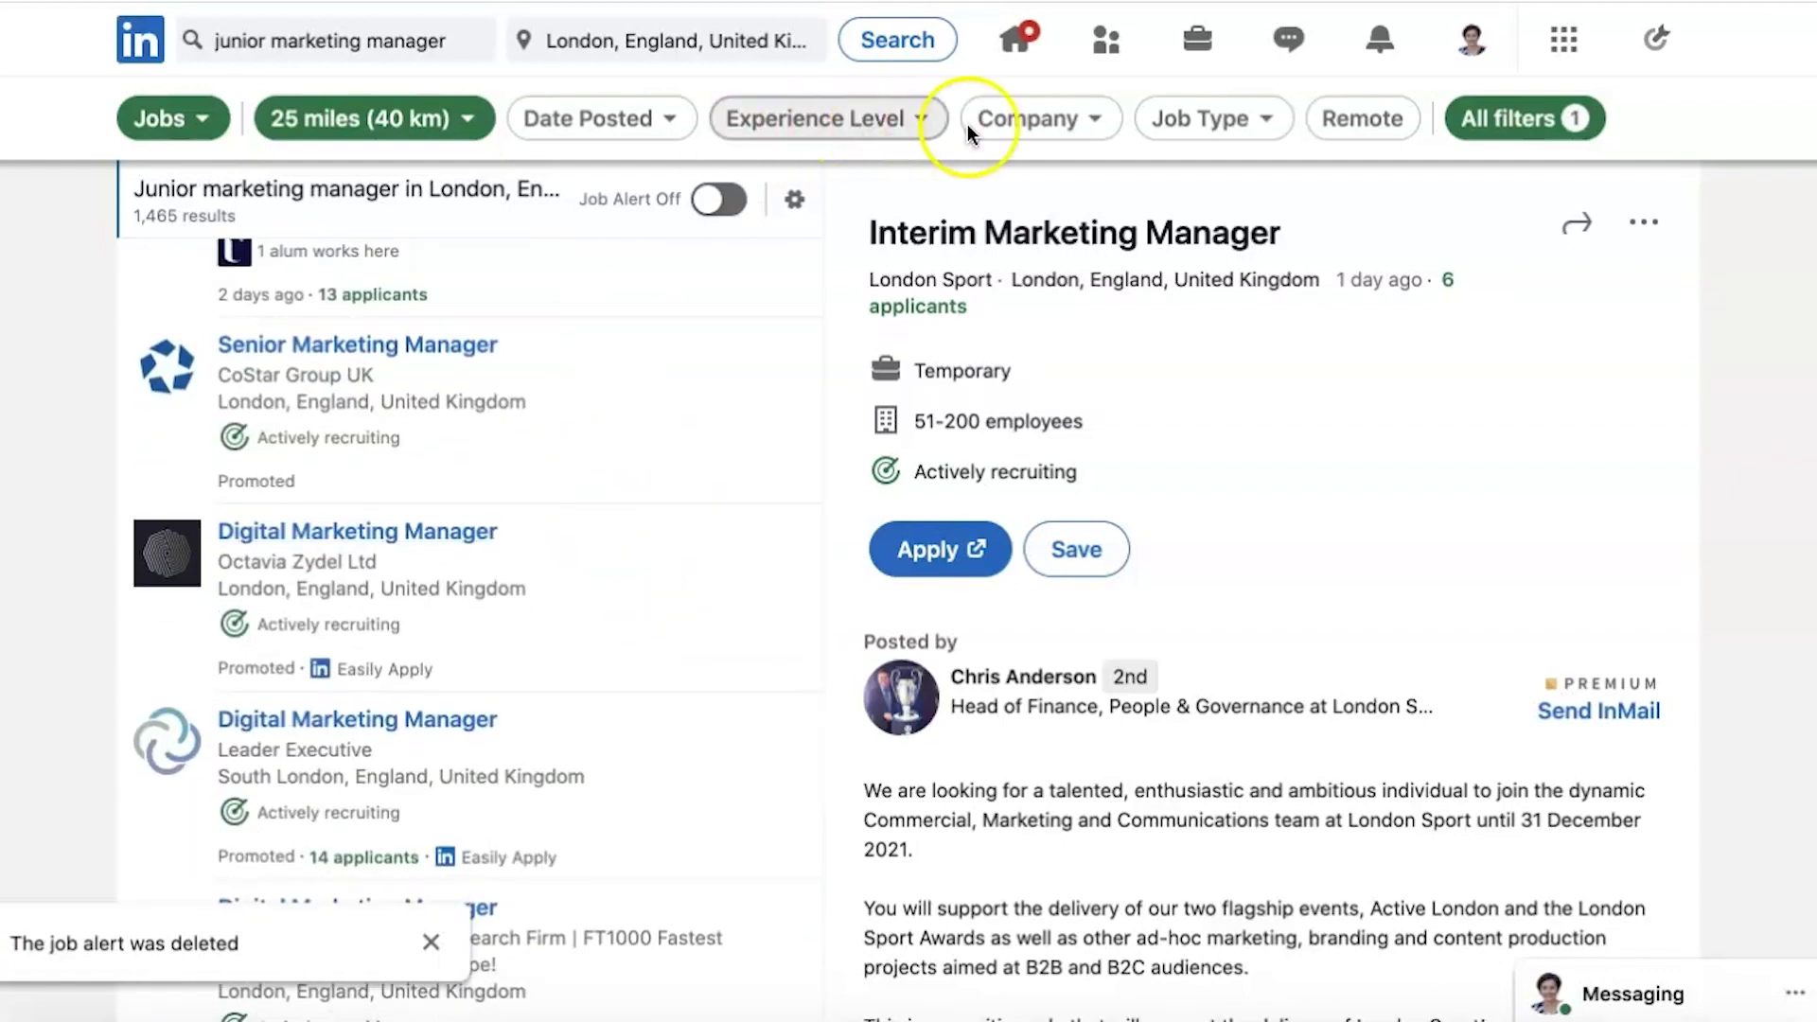
{"action": "left_click", "coordinate": [1031, 121]}
- Filter the London search to Reach Volunteering jobs, narrowing it to 6 results
{"action": "scroll", "coordinate": [932, 421], "scroll_direction": "down", "scroll_amount": 2}
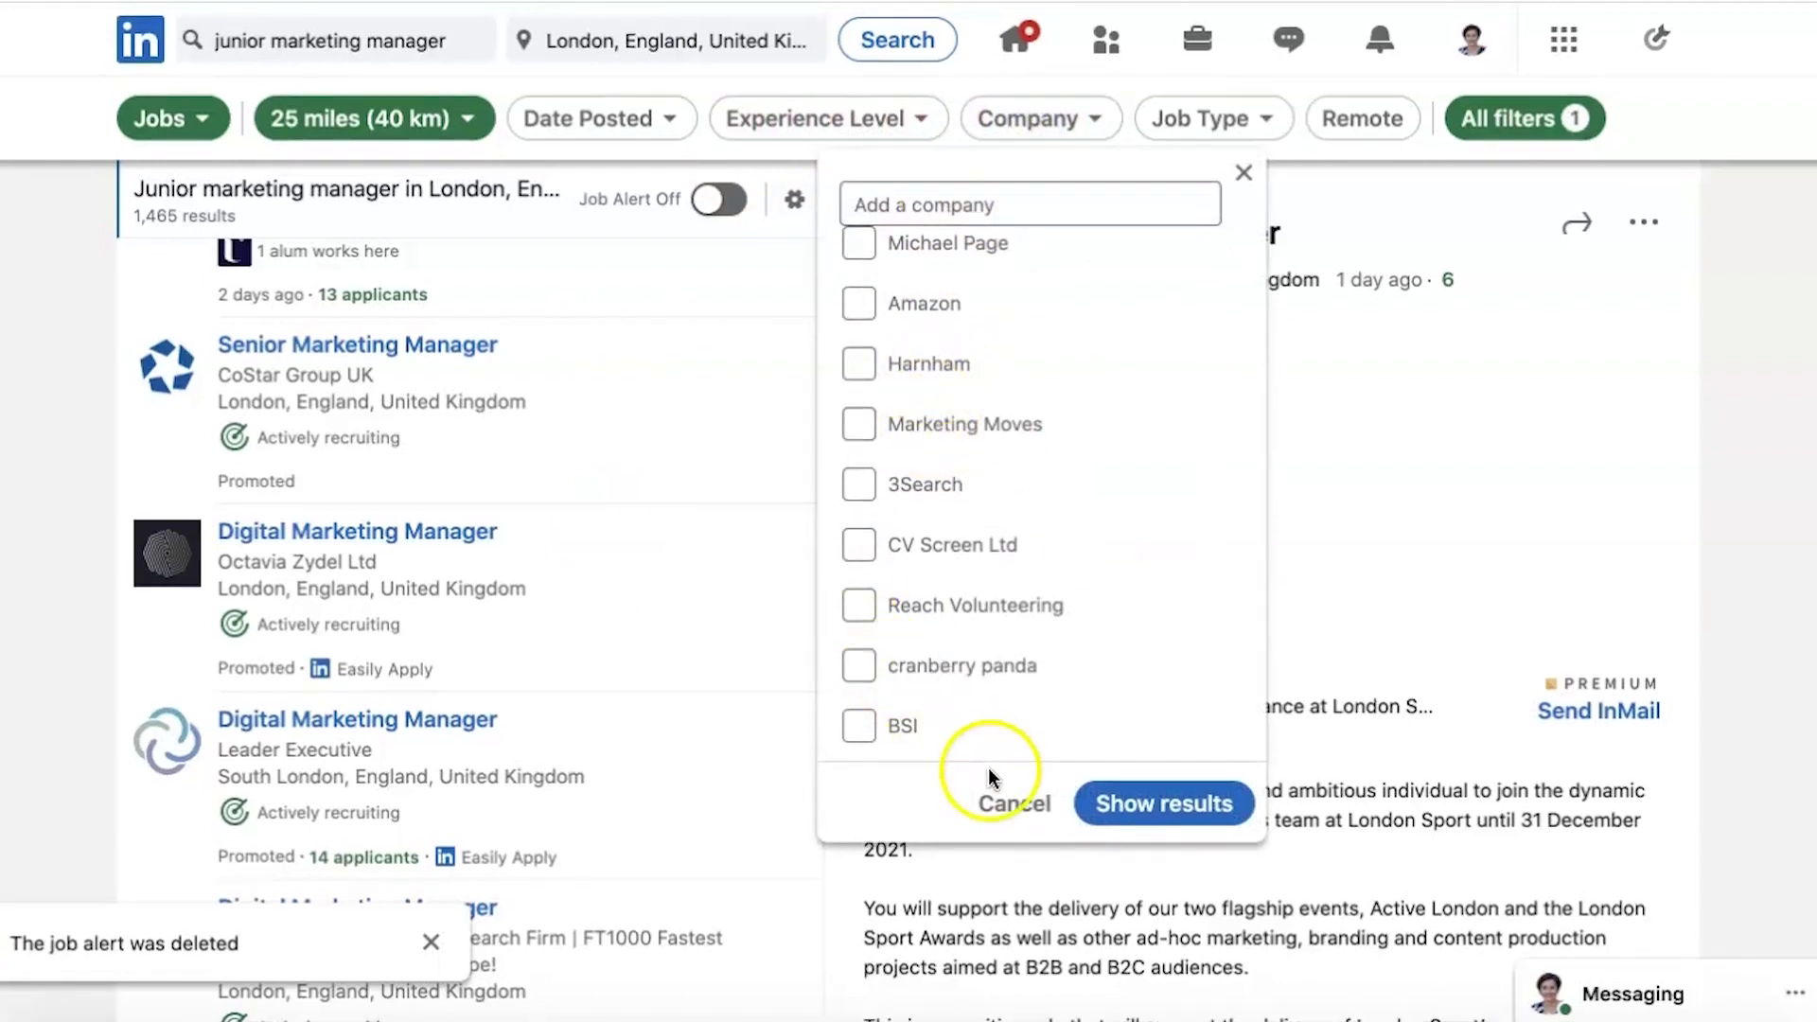
{"action": "left_click", "coordinate": [946, 608]}
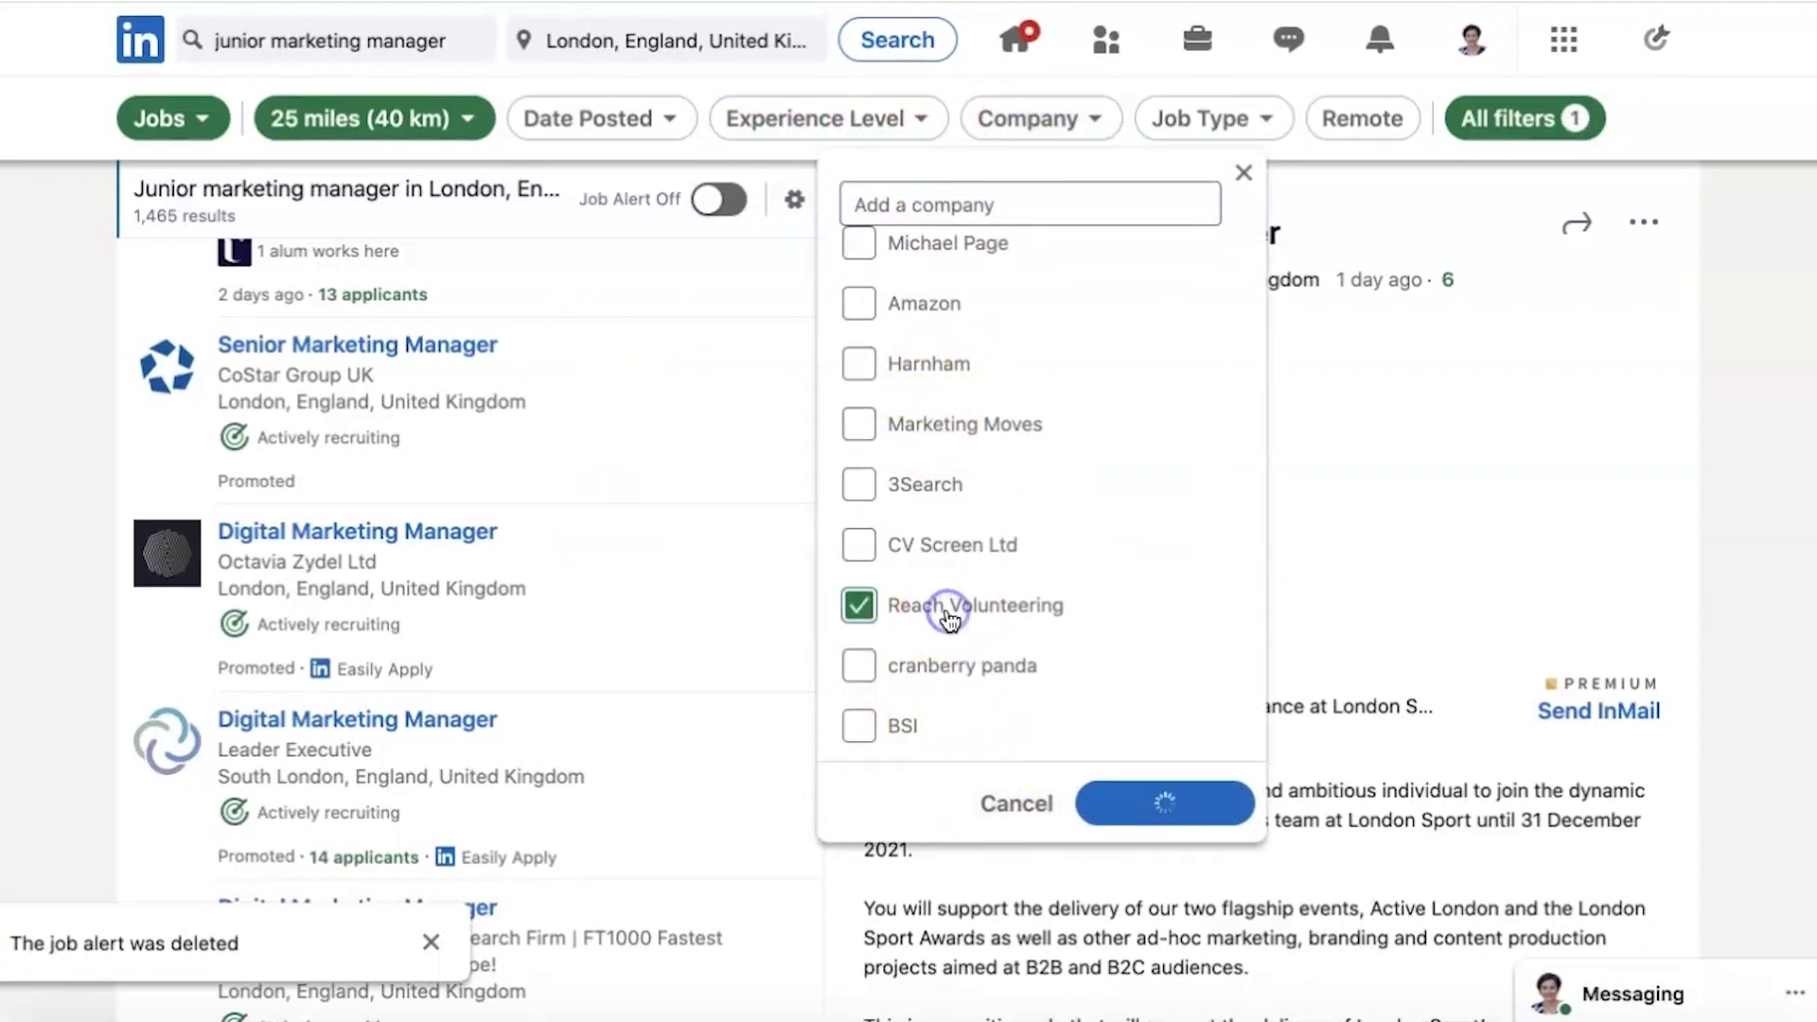
{"action": "left_click", "coordinate": [1155, 809]}
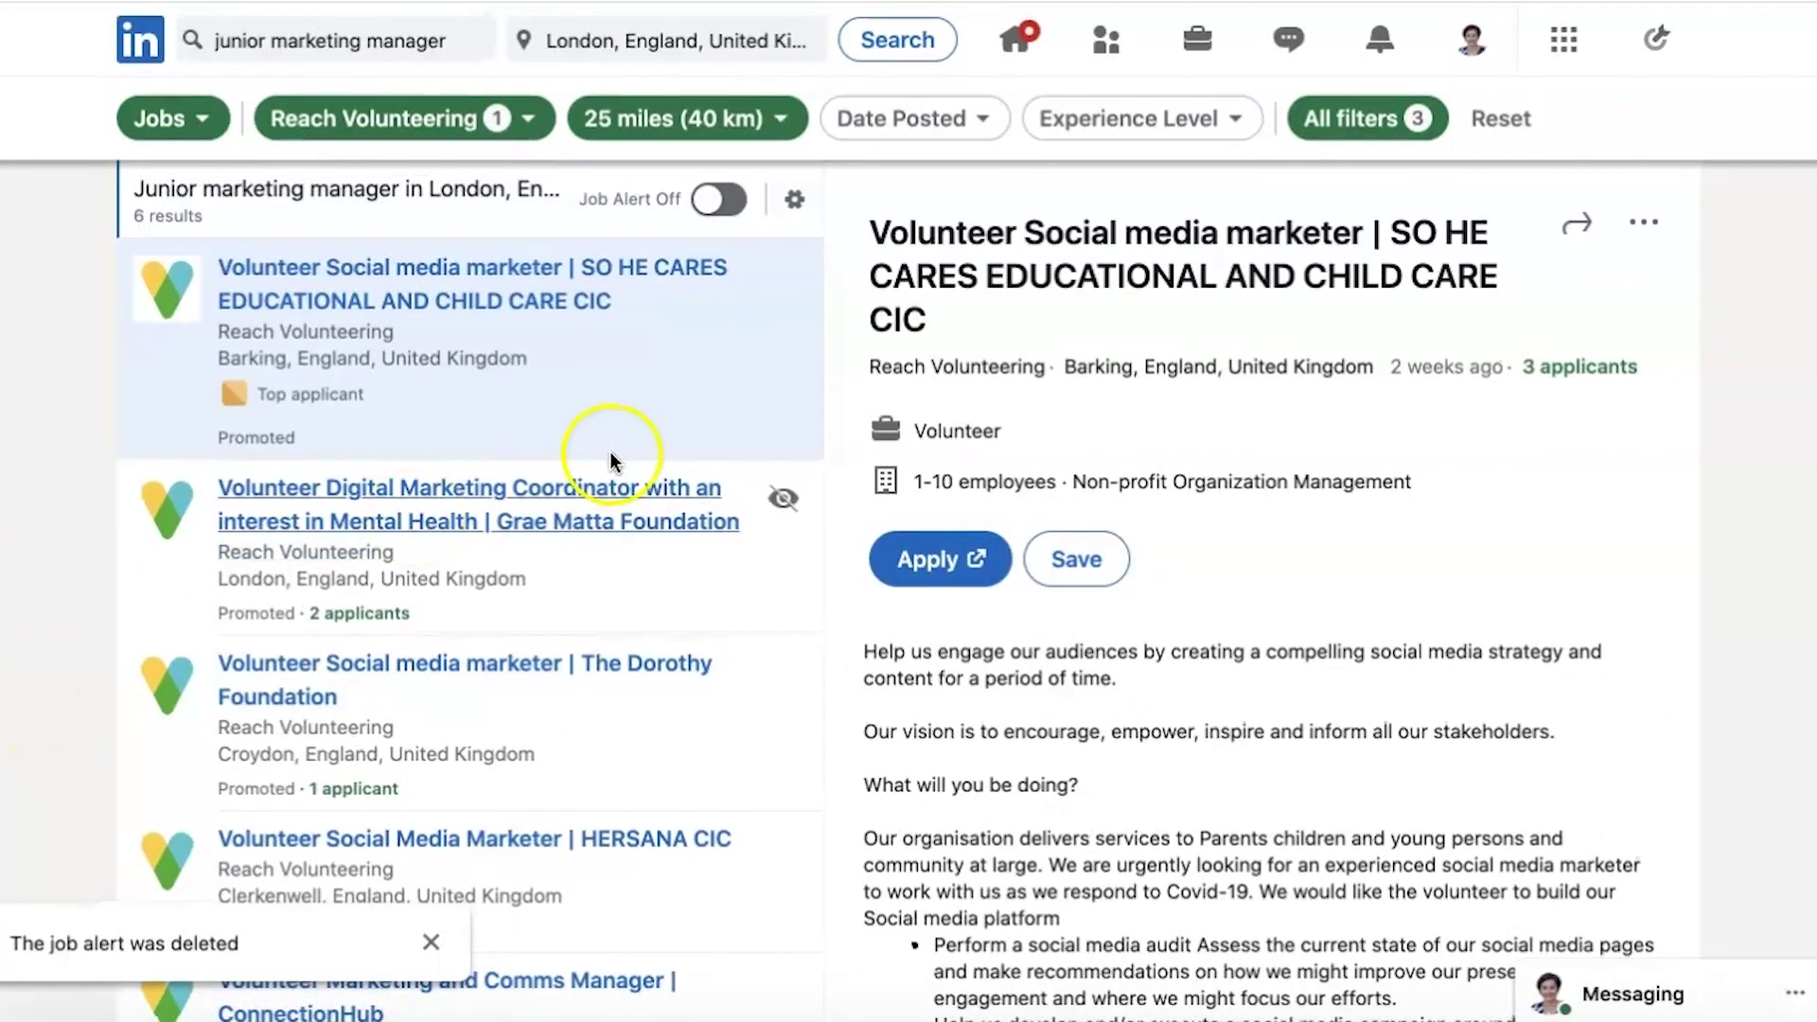
- Browse the 6 results, then reset the Reach Volunteering company filter to restore 1,465 results
{"action": "scroll", "coordinate": [663, 433], "scroll_direction": "down", "scroll_amount": 3}
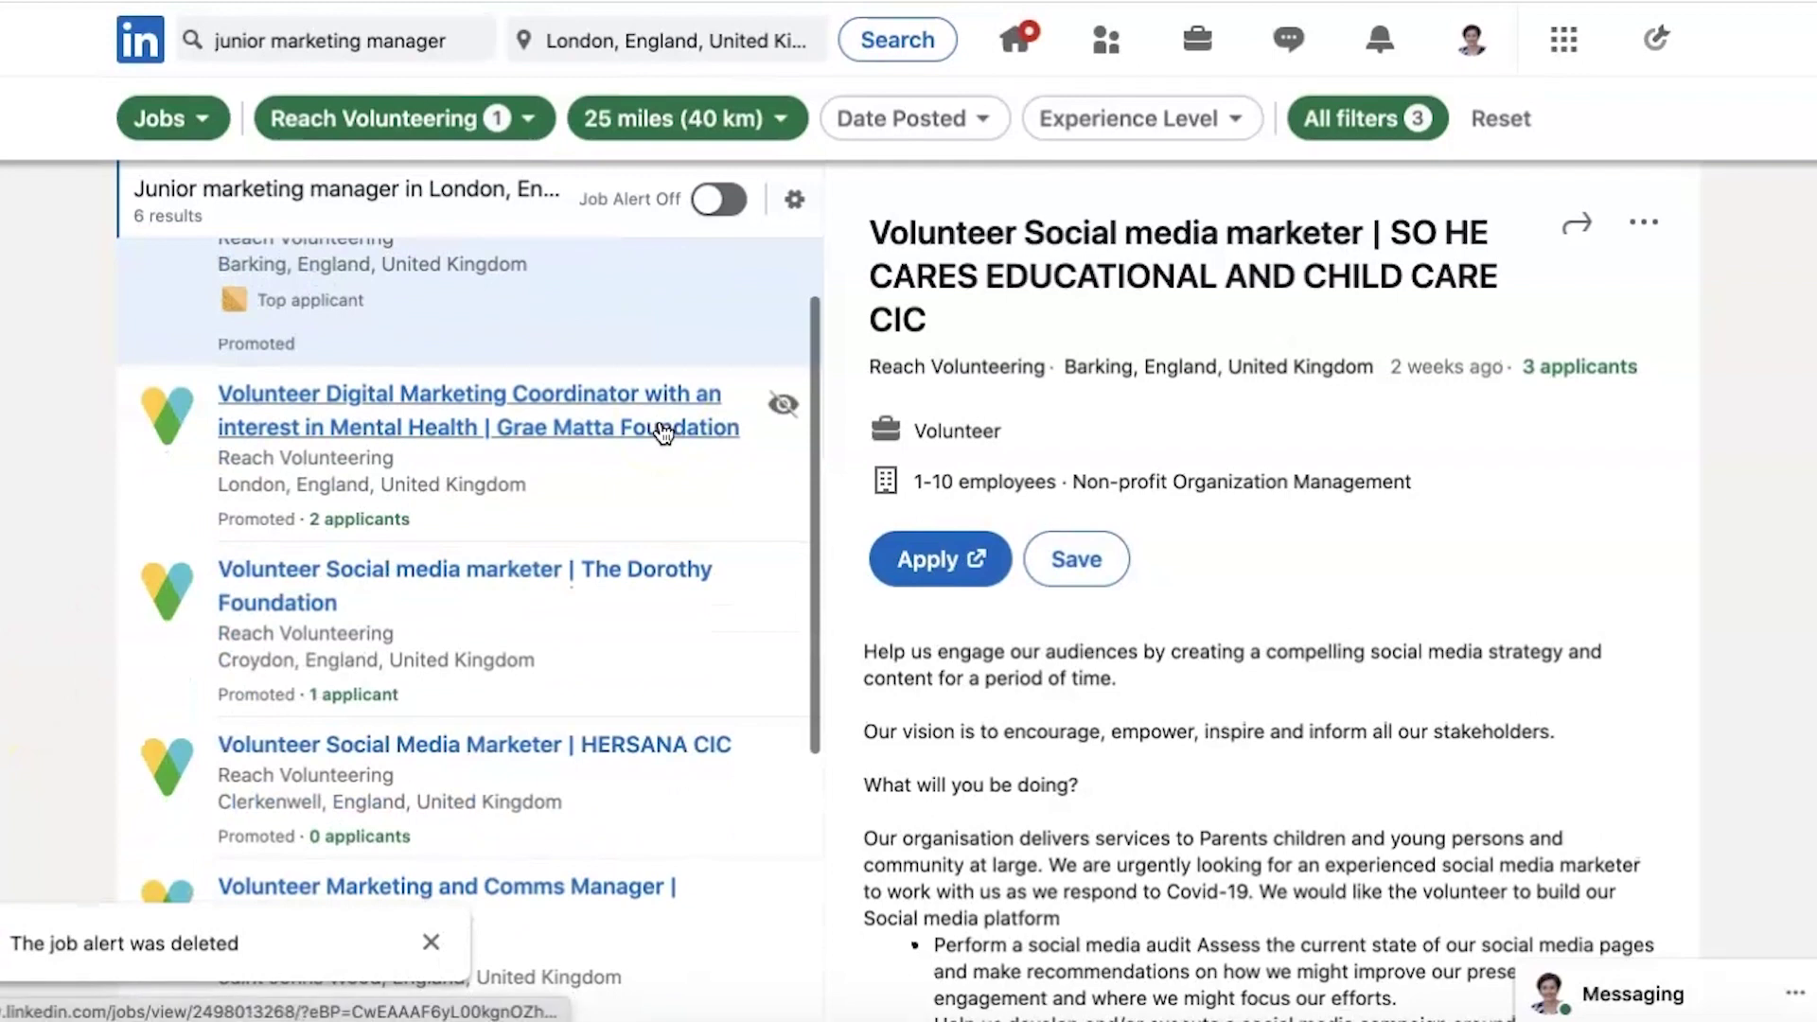
{"action": "scroll", "coordinate": [662, 433], "scroll_direction": "down", "scroll_amount": 1}
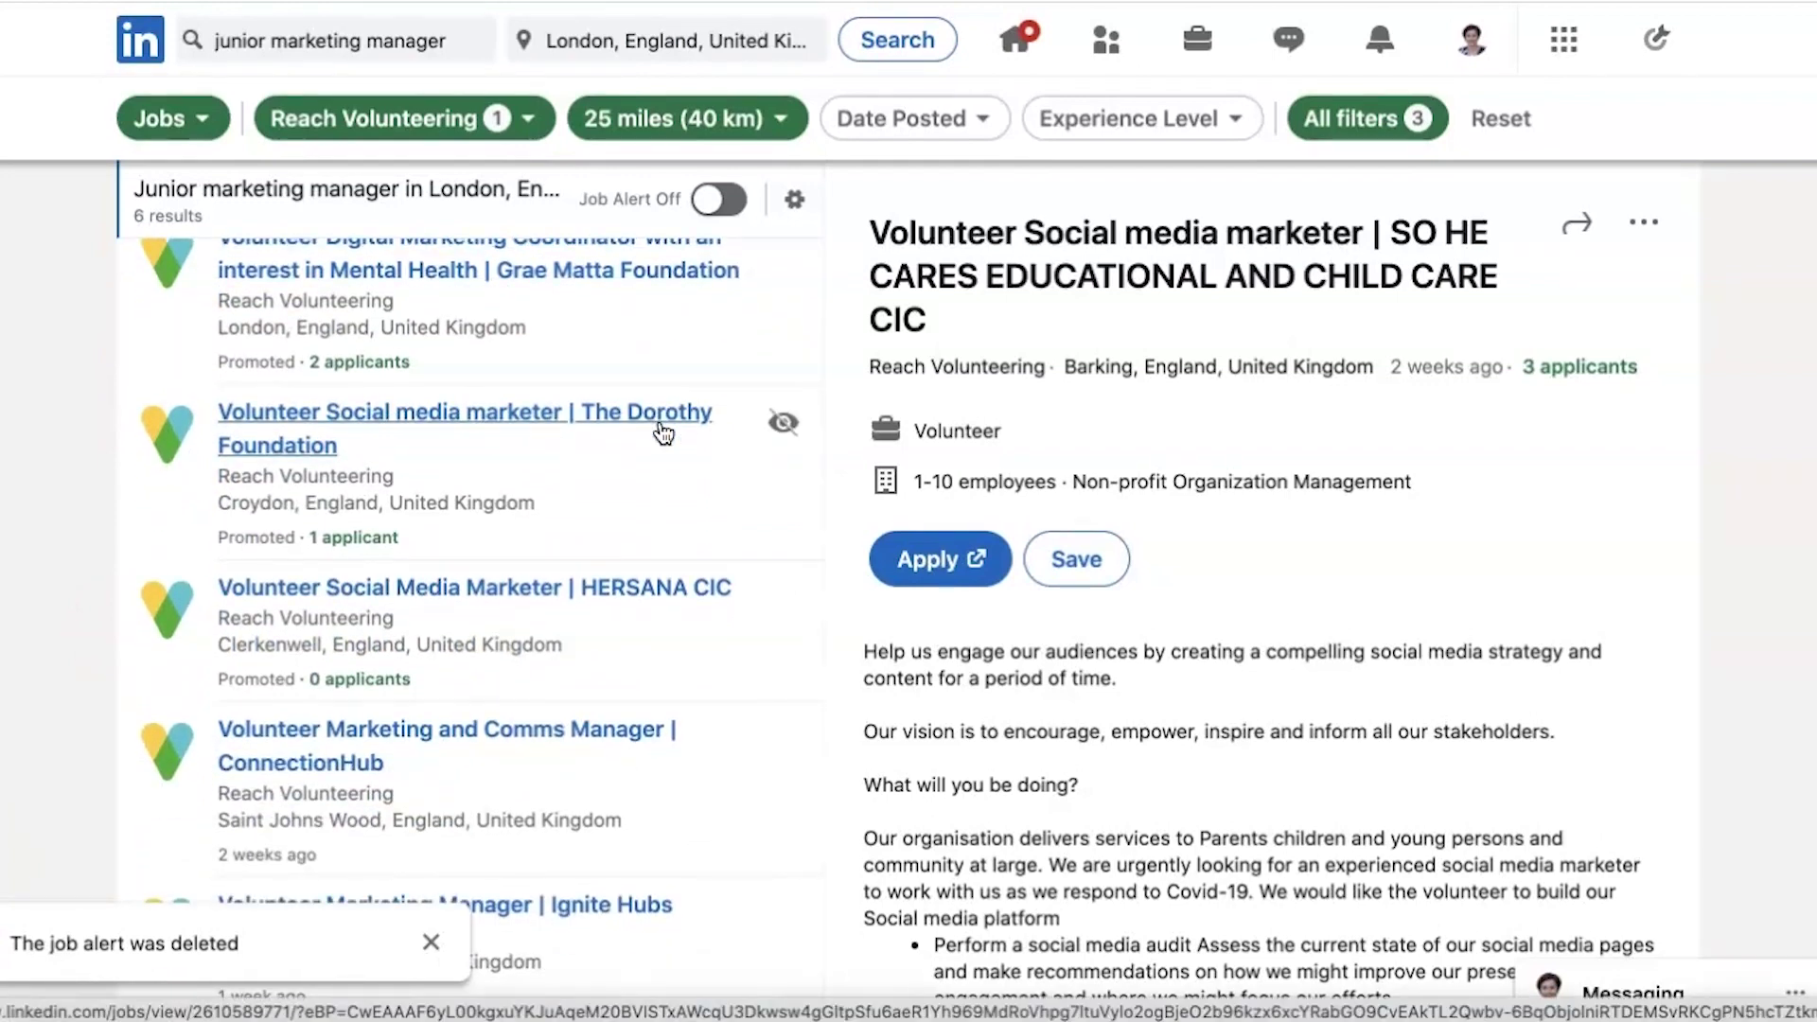
{"action": "scroll", "coordinate": [1359, 743], "scroll_direction": "down", "scroll_amount": 15}
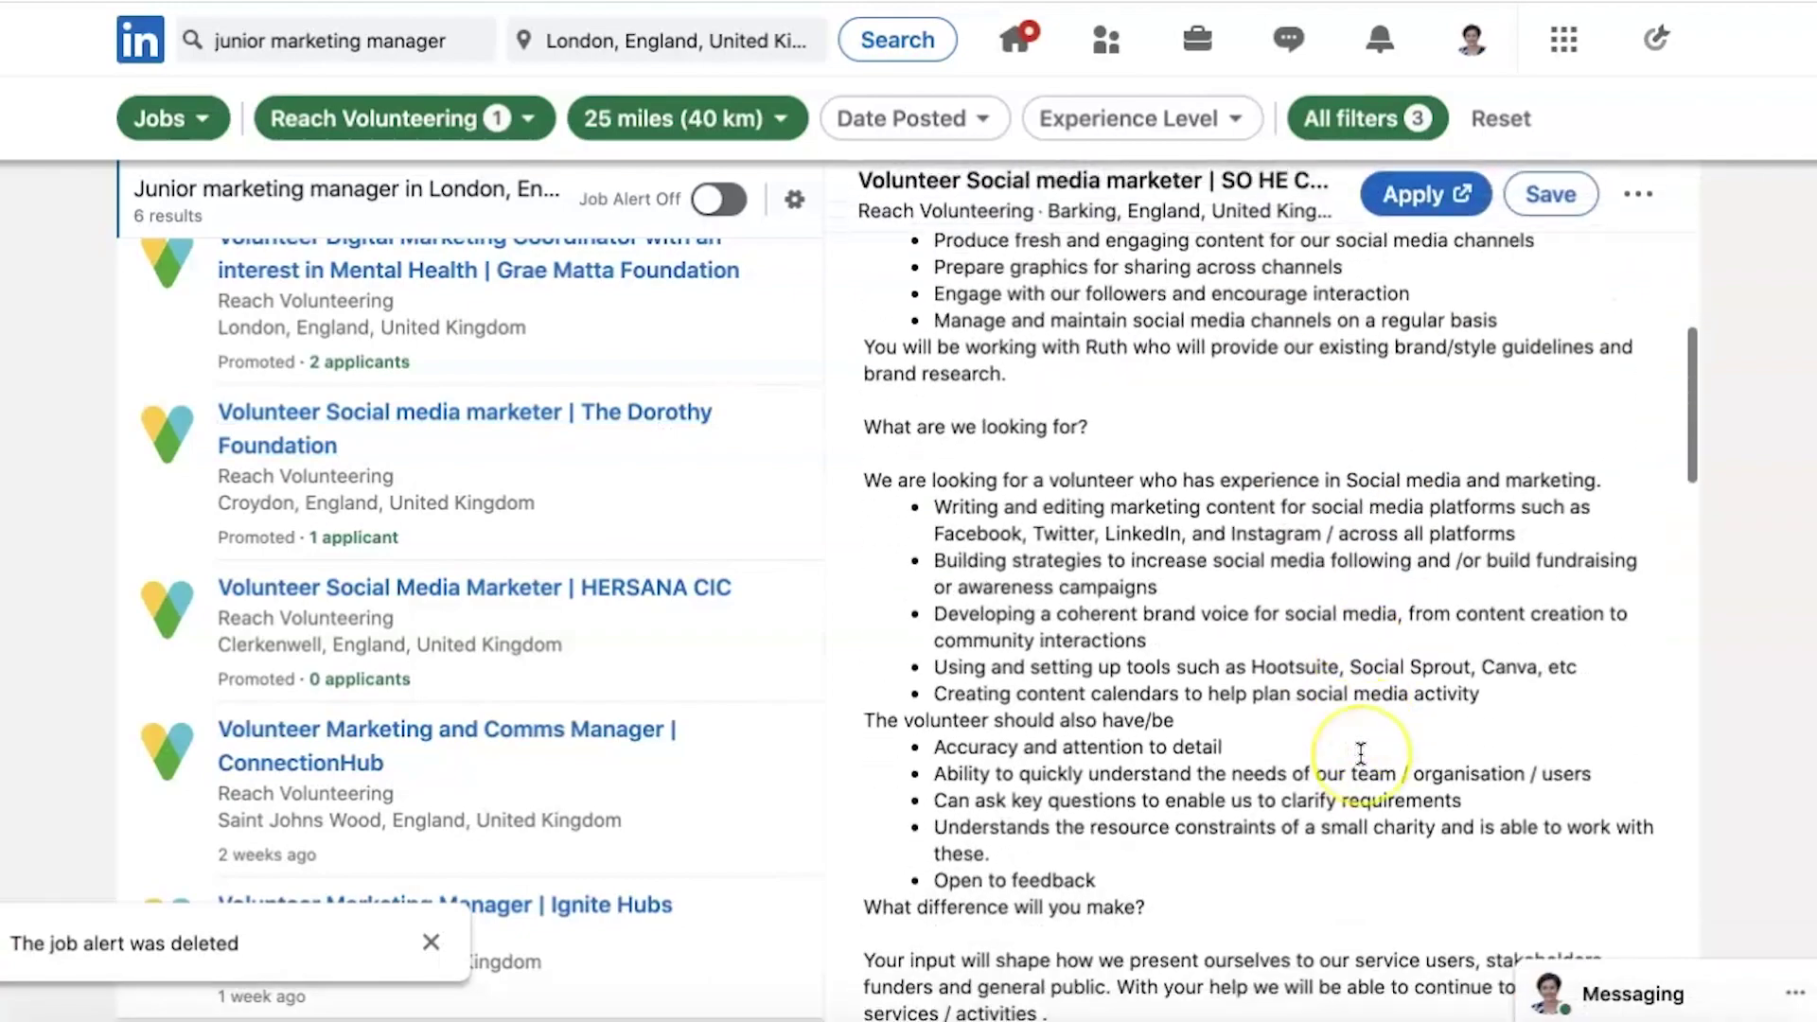
{"action": "scroll", "coordinate": [1361, 754], "scroll_direction": "down", "scroll_amount": 9}
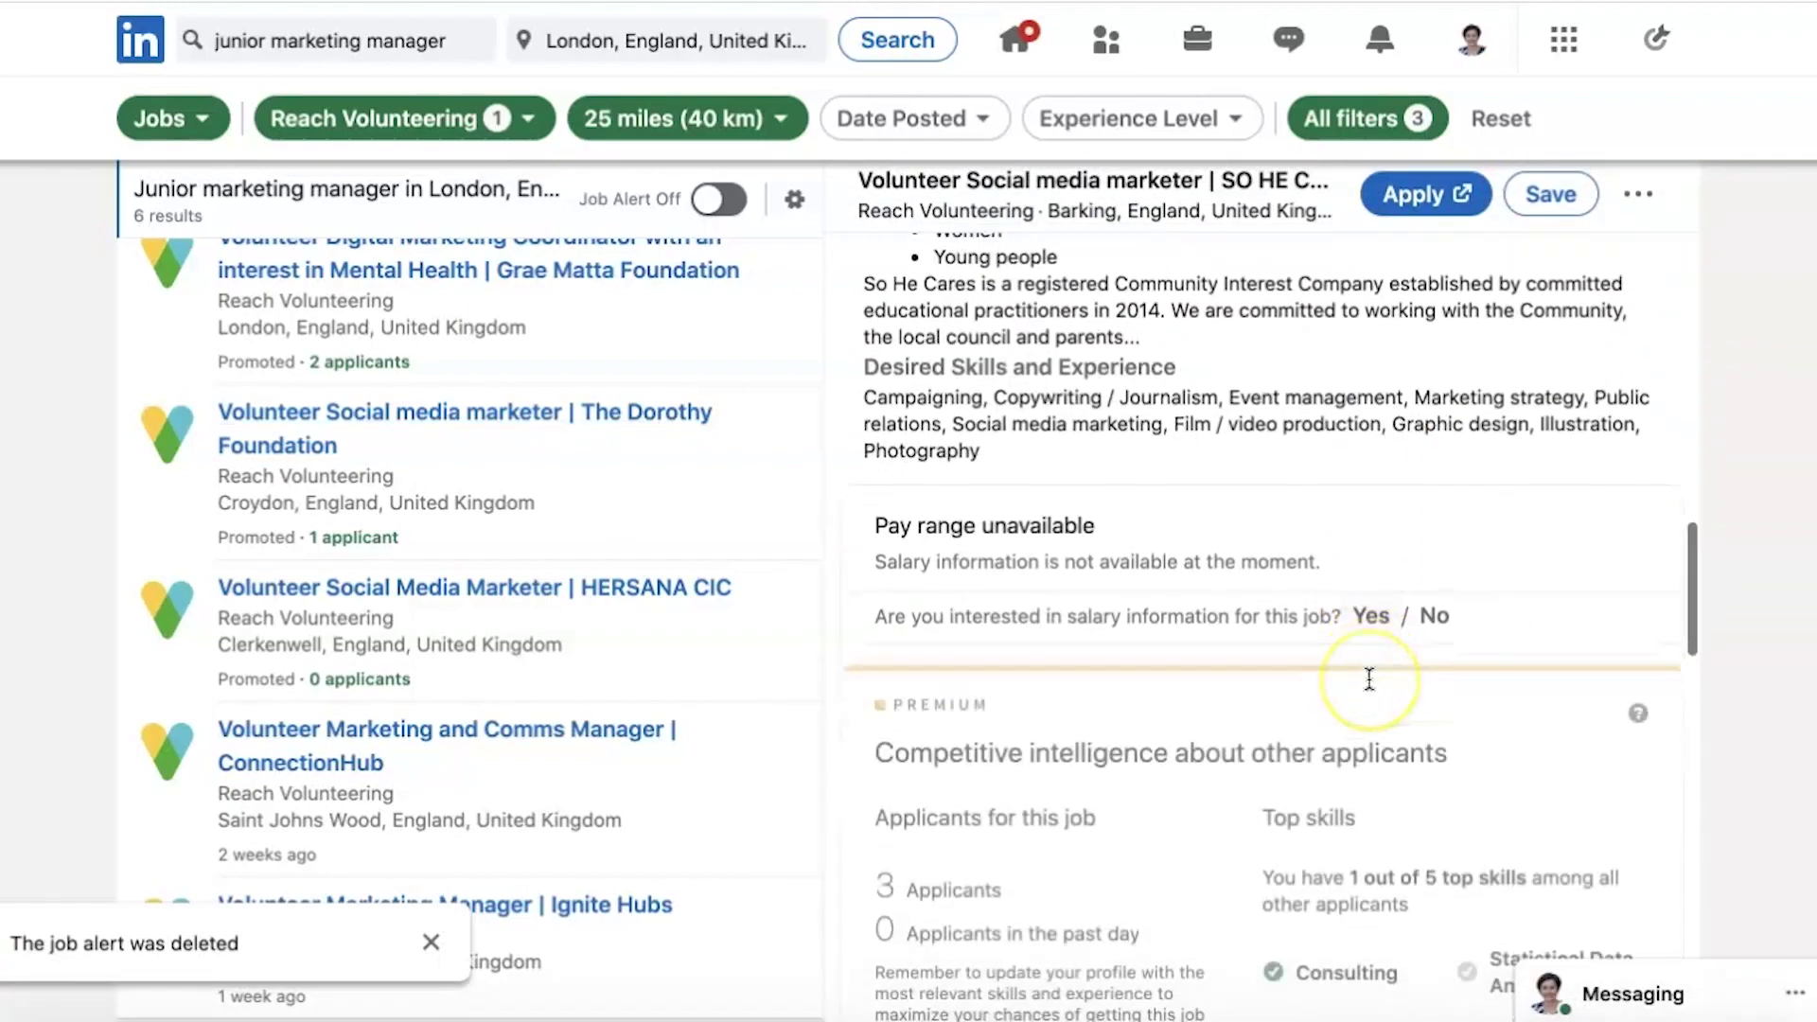
{"action": "scroll", "coordinate": [1369, 678], "scroll_direction": "down", "scroll_amount": 3}
{"action": "scroll", "coordinate": [1369, 678], "scroll_direction": "up", "scroll_amount": 10}
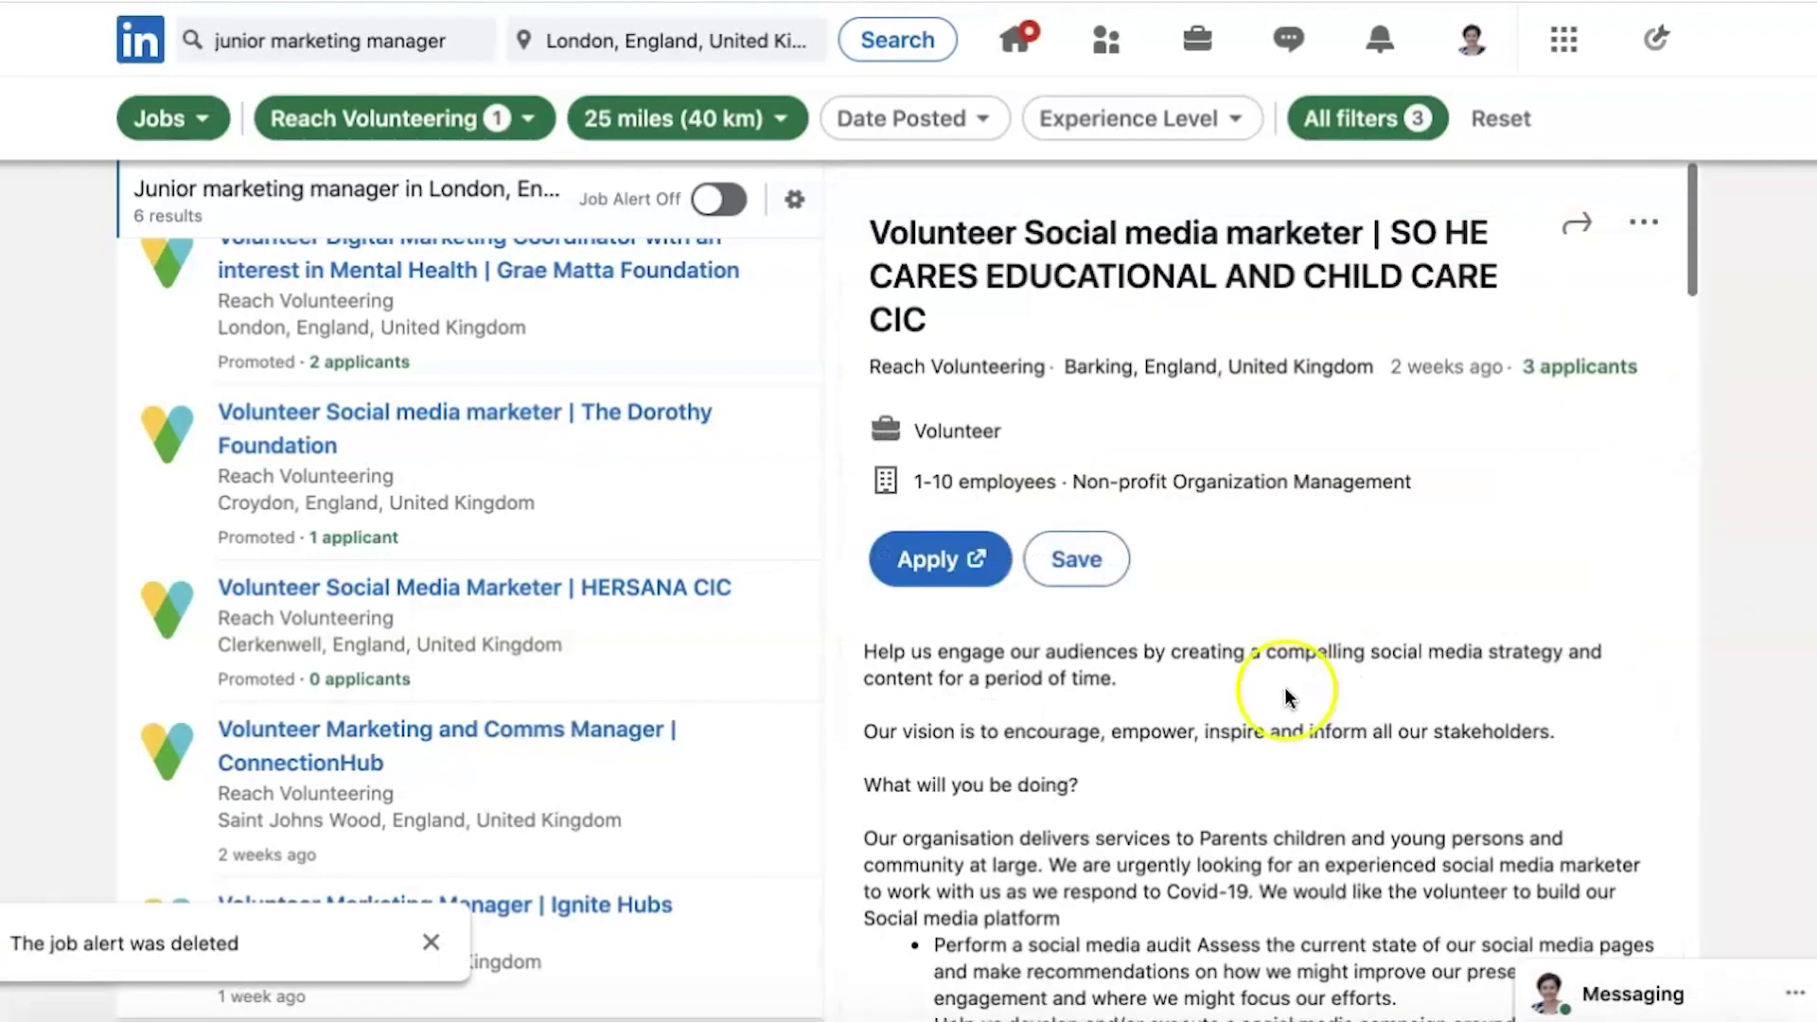
{"action": "left_click", "coordinate": [395, 118]}
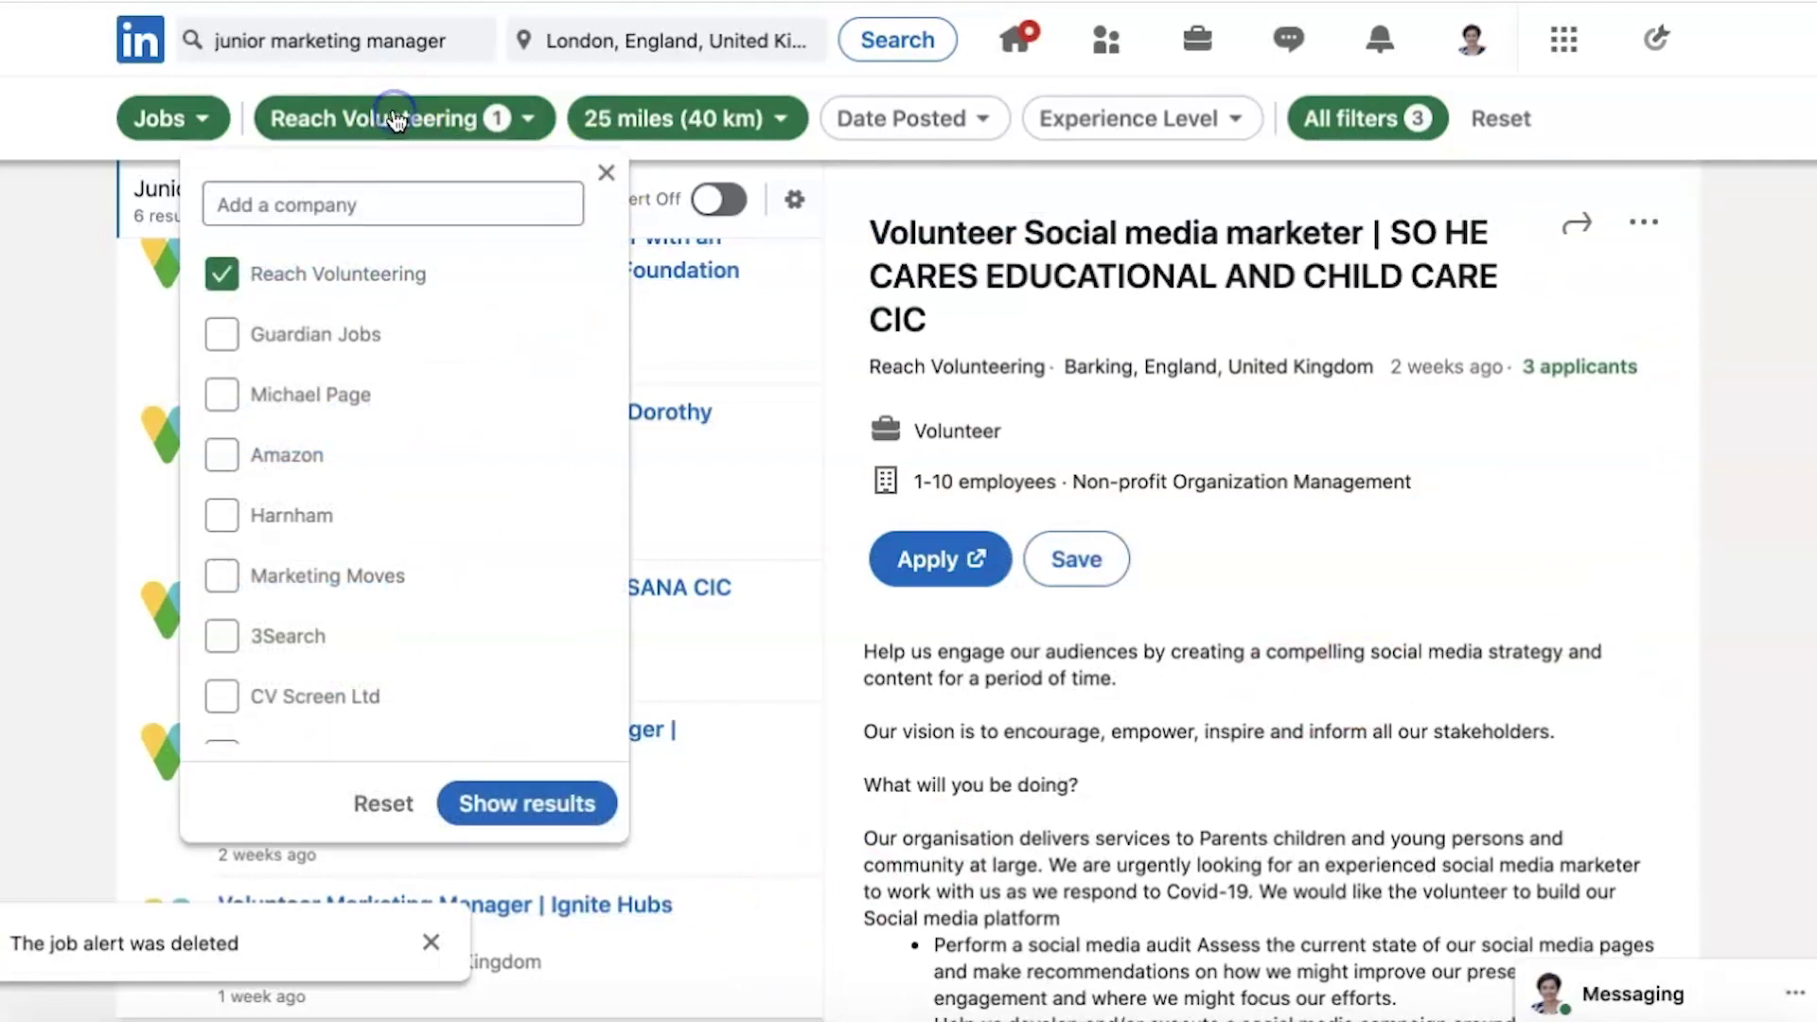
{"action": "left_click", "coordinate": [379, 809]}
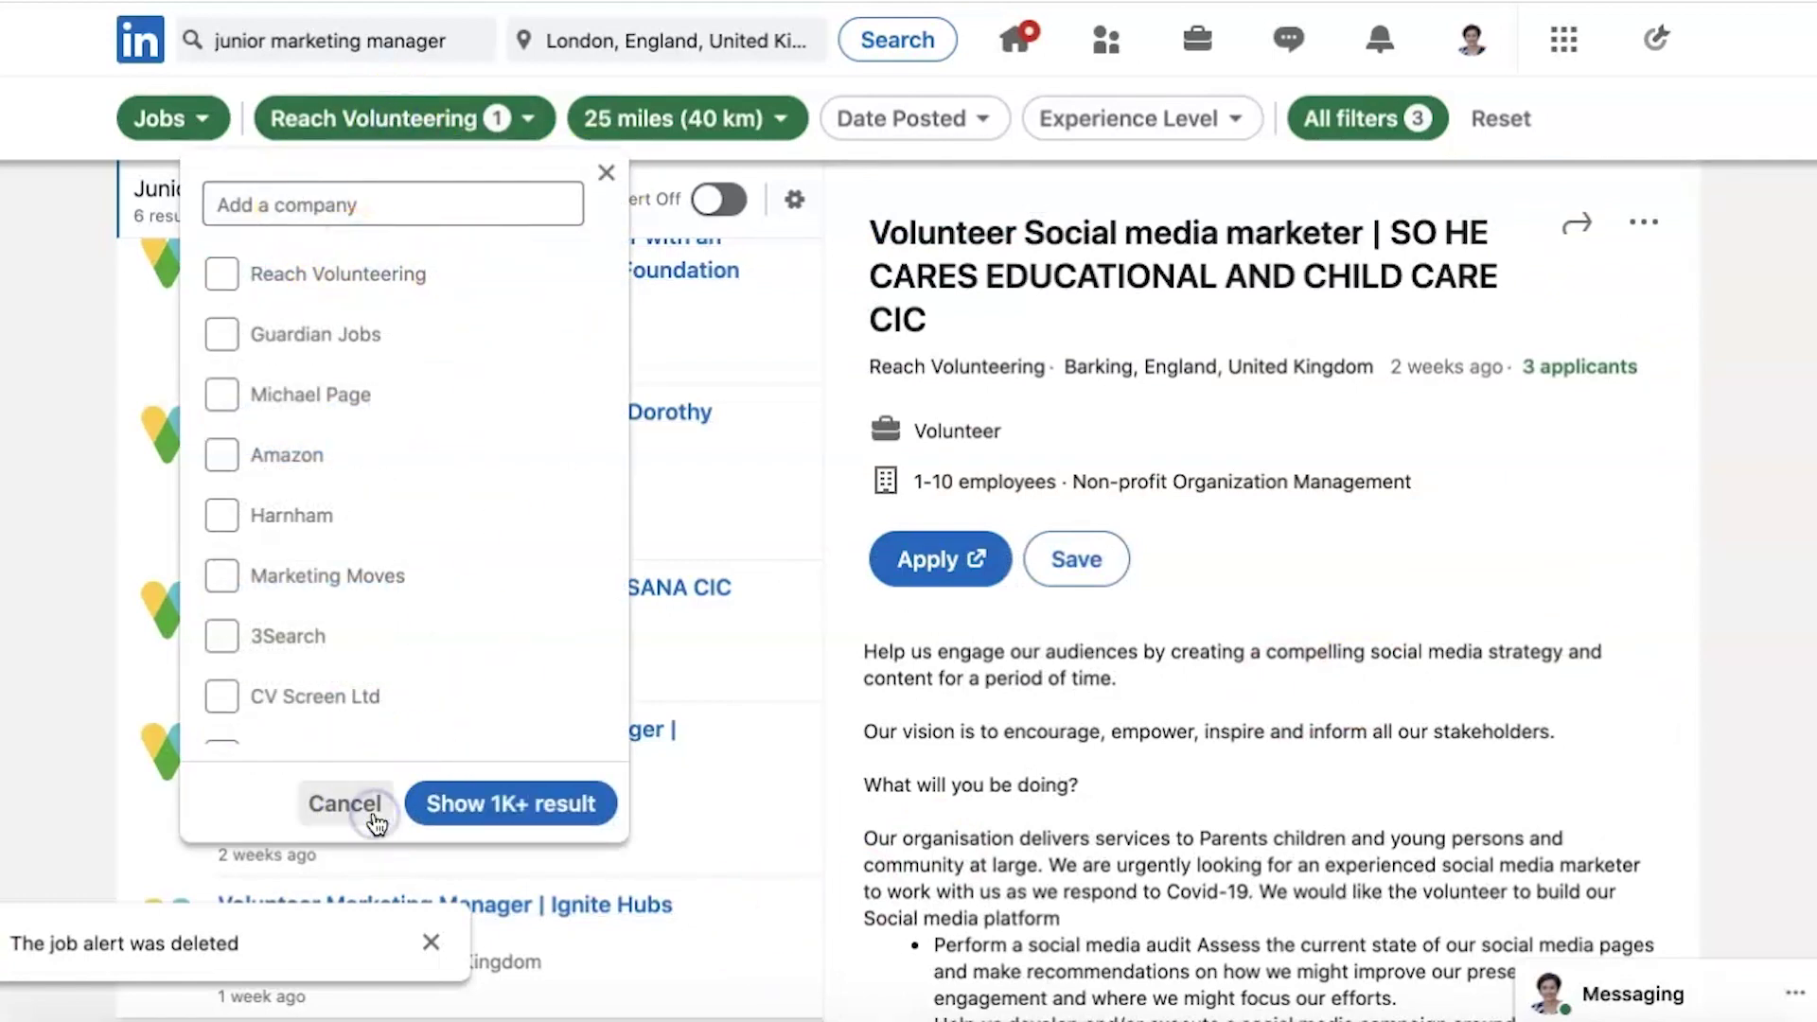
{"action": "left_click", "coordinate": [539, 804]}
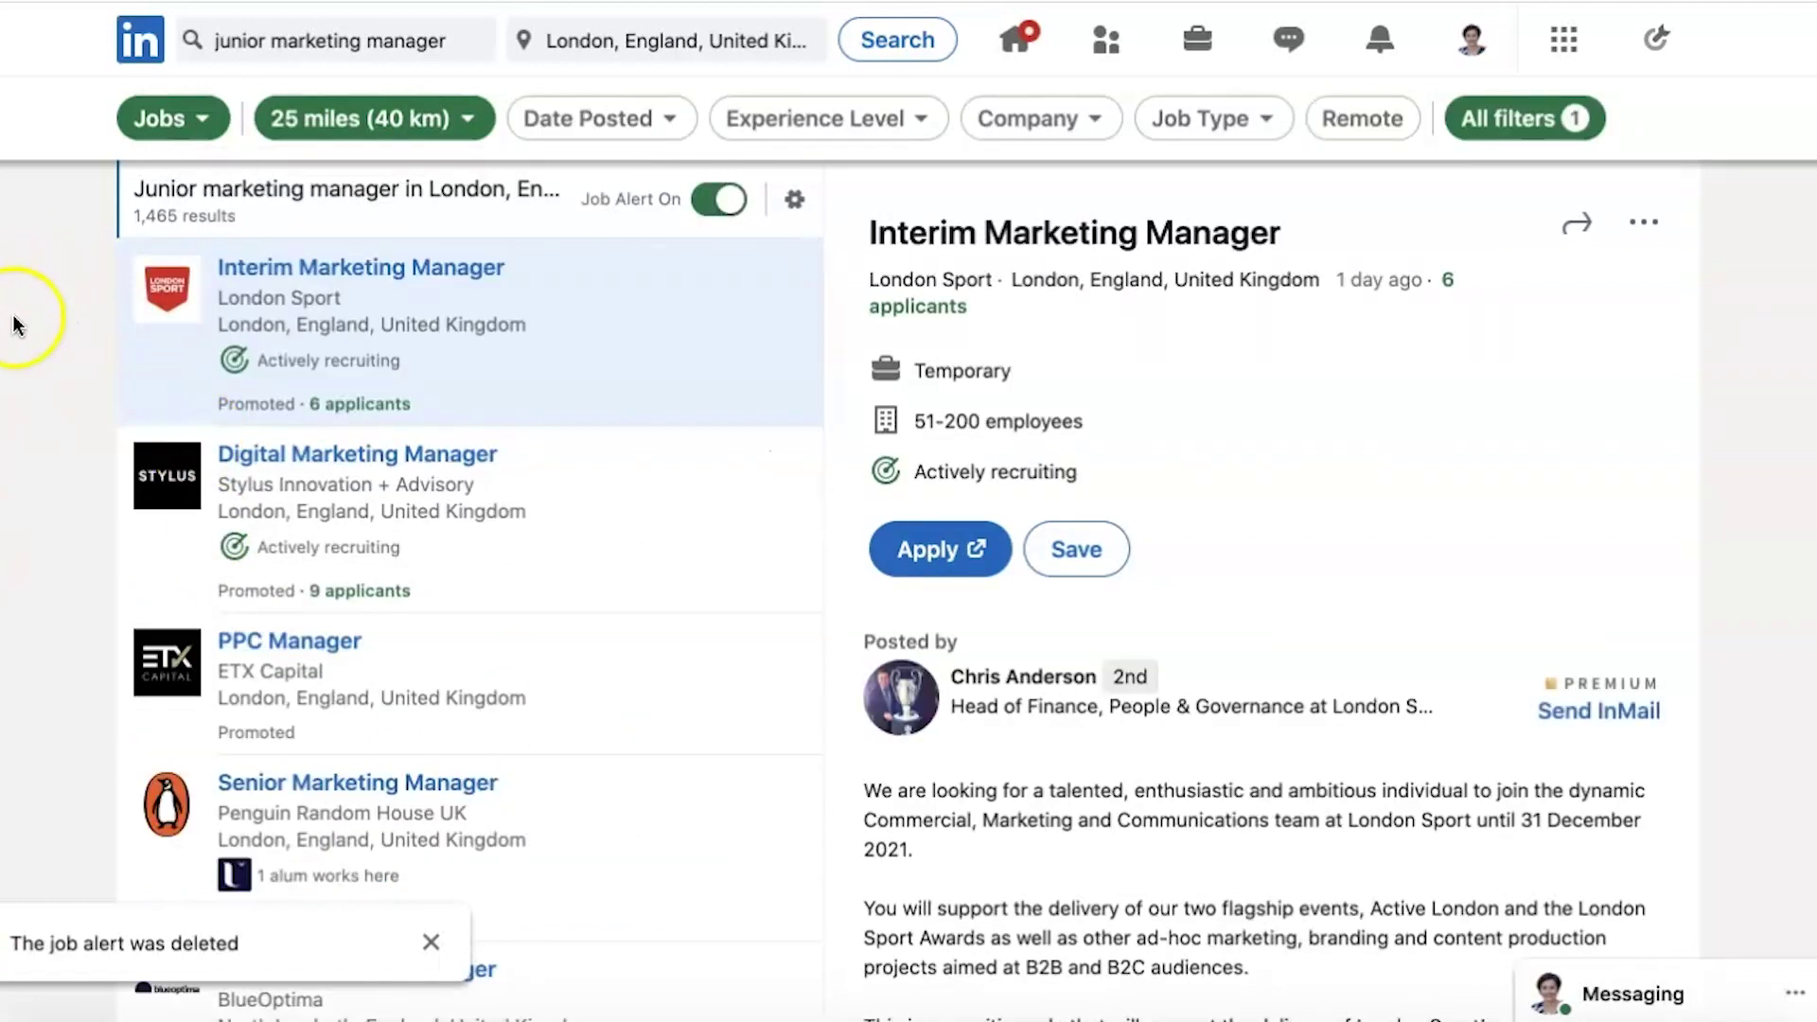
- Limit the search radius to 5 miles
{"action": "left_click", "coordinate": [377, 119]}
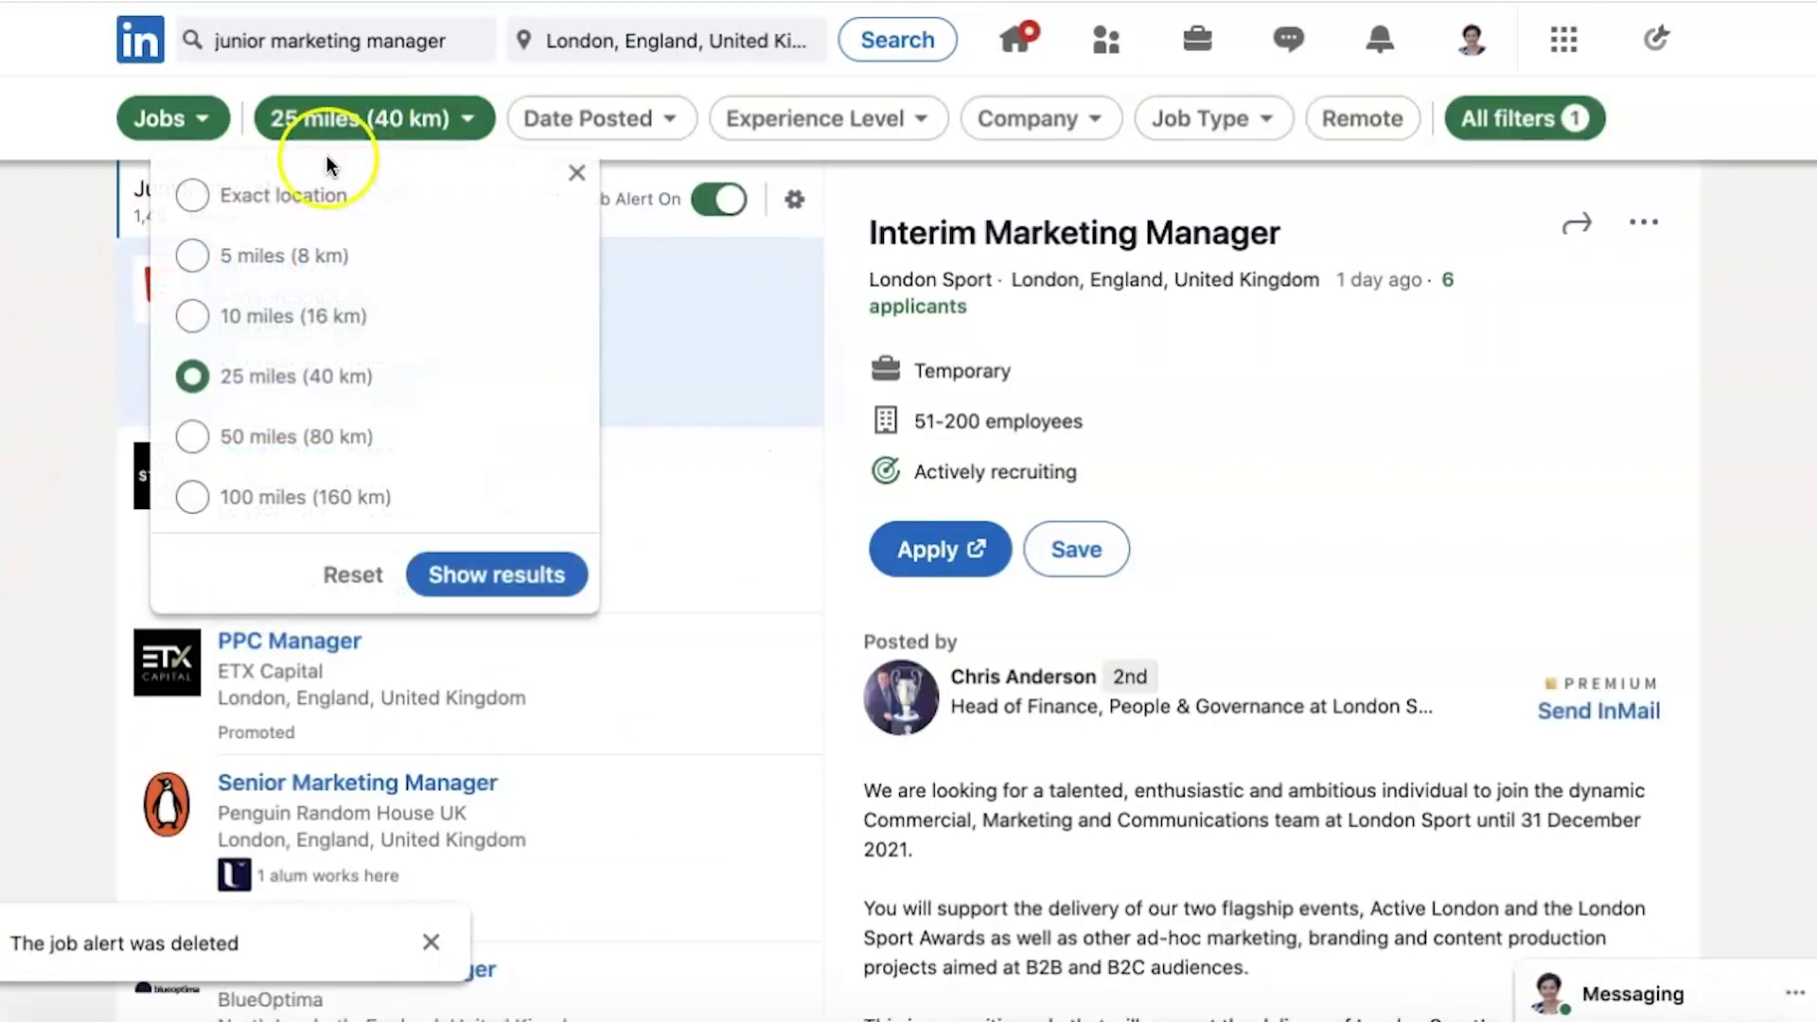
{"action": "left_click", "coordinate": [279, 257]}
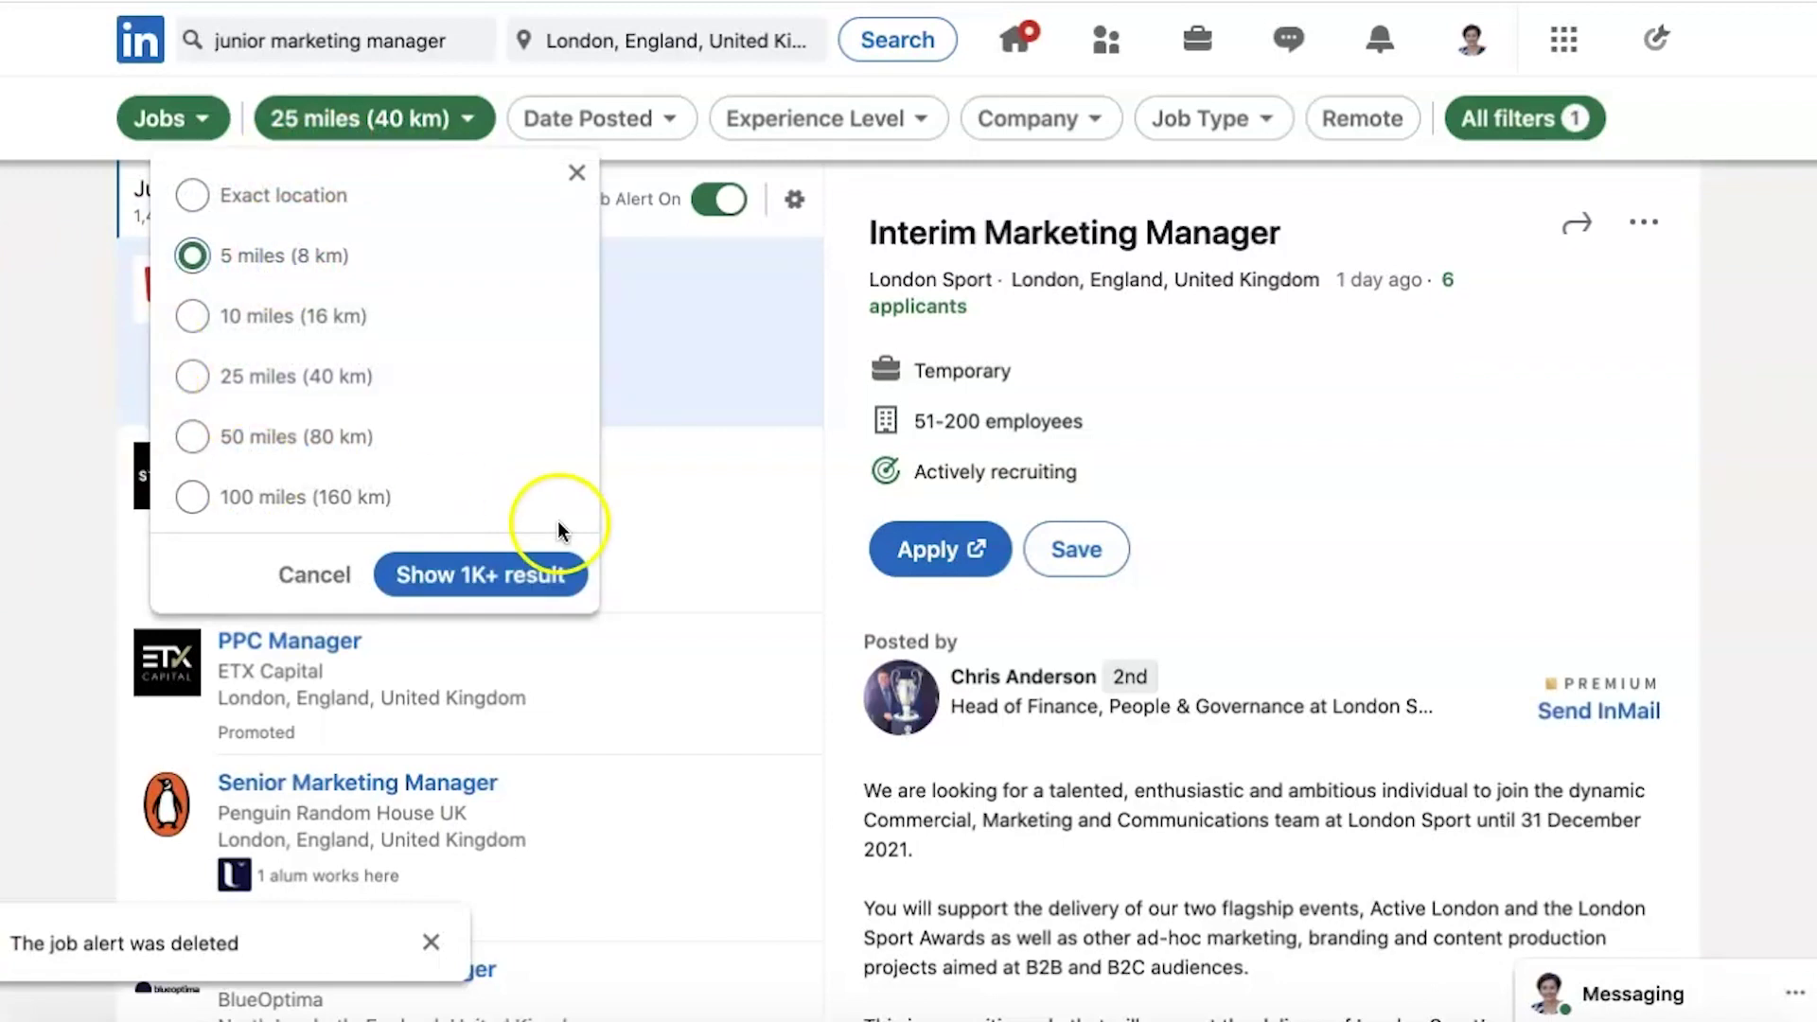
{"action": "left_click", "coordinate": [527, 568]}
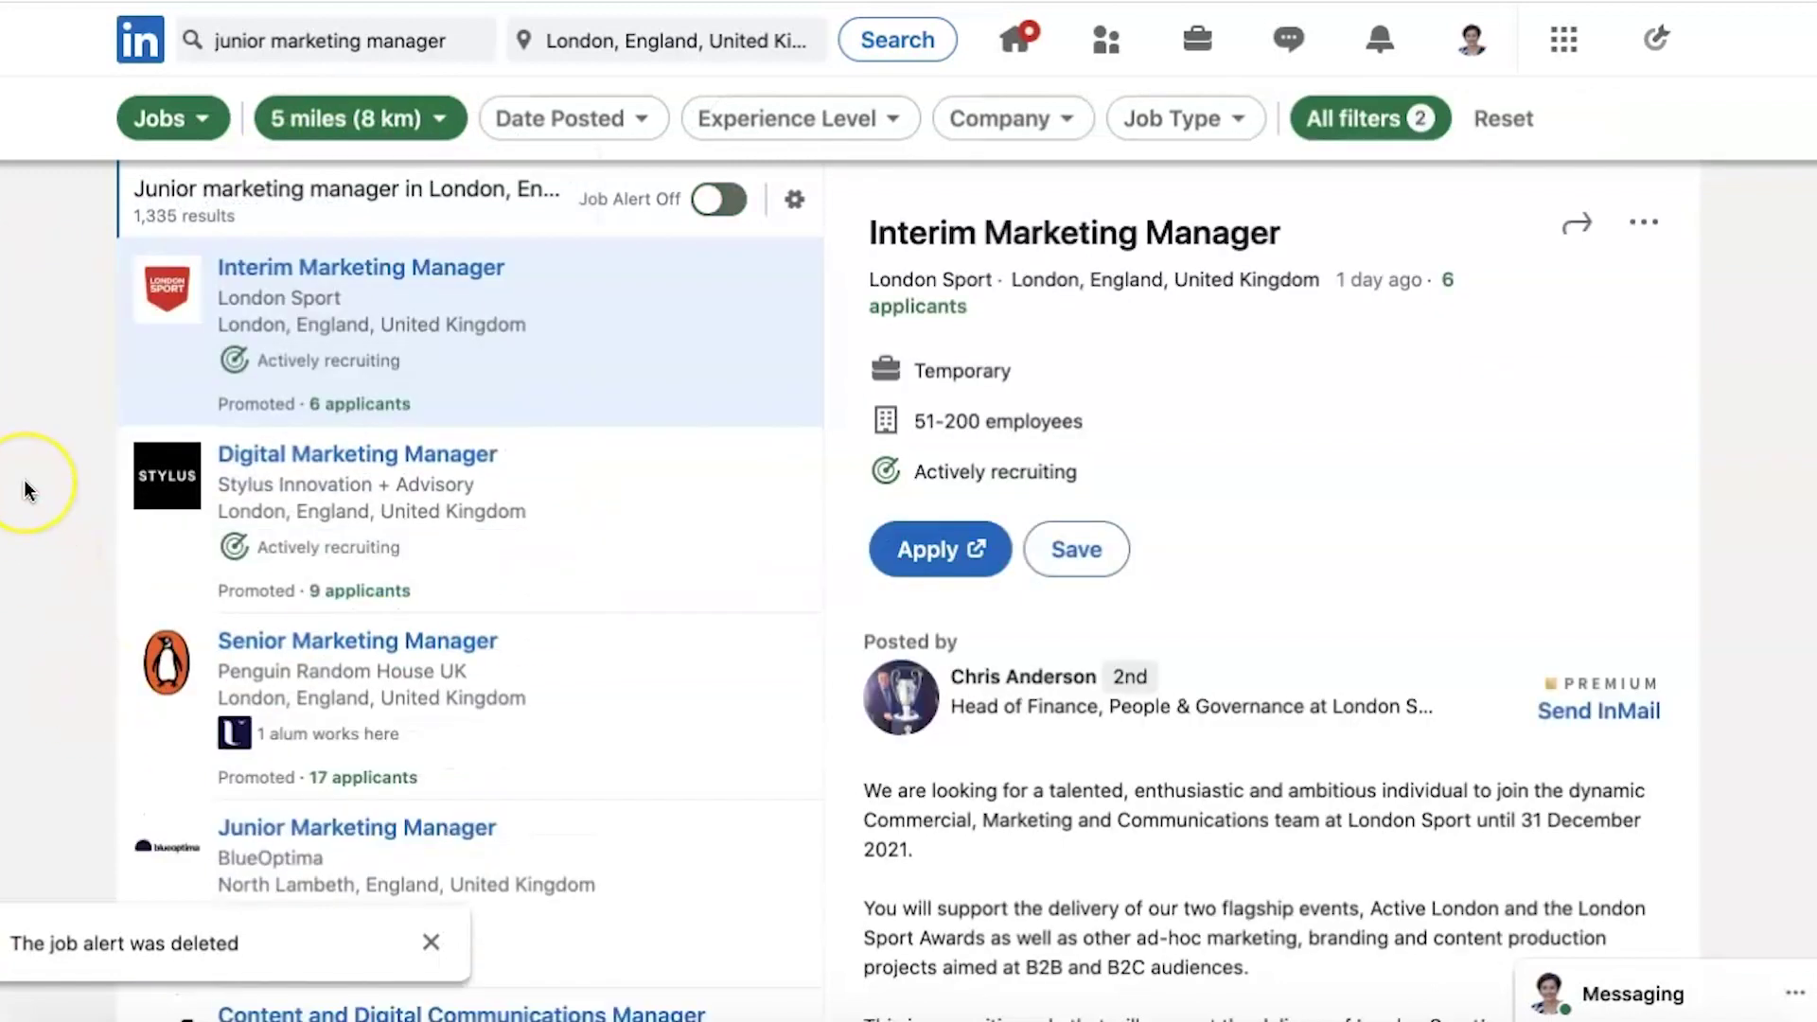
- Restrict the experience level to Entry level
{"action": "left_click", "coordinate": [887, 114]}
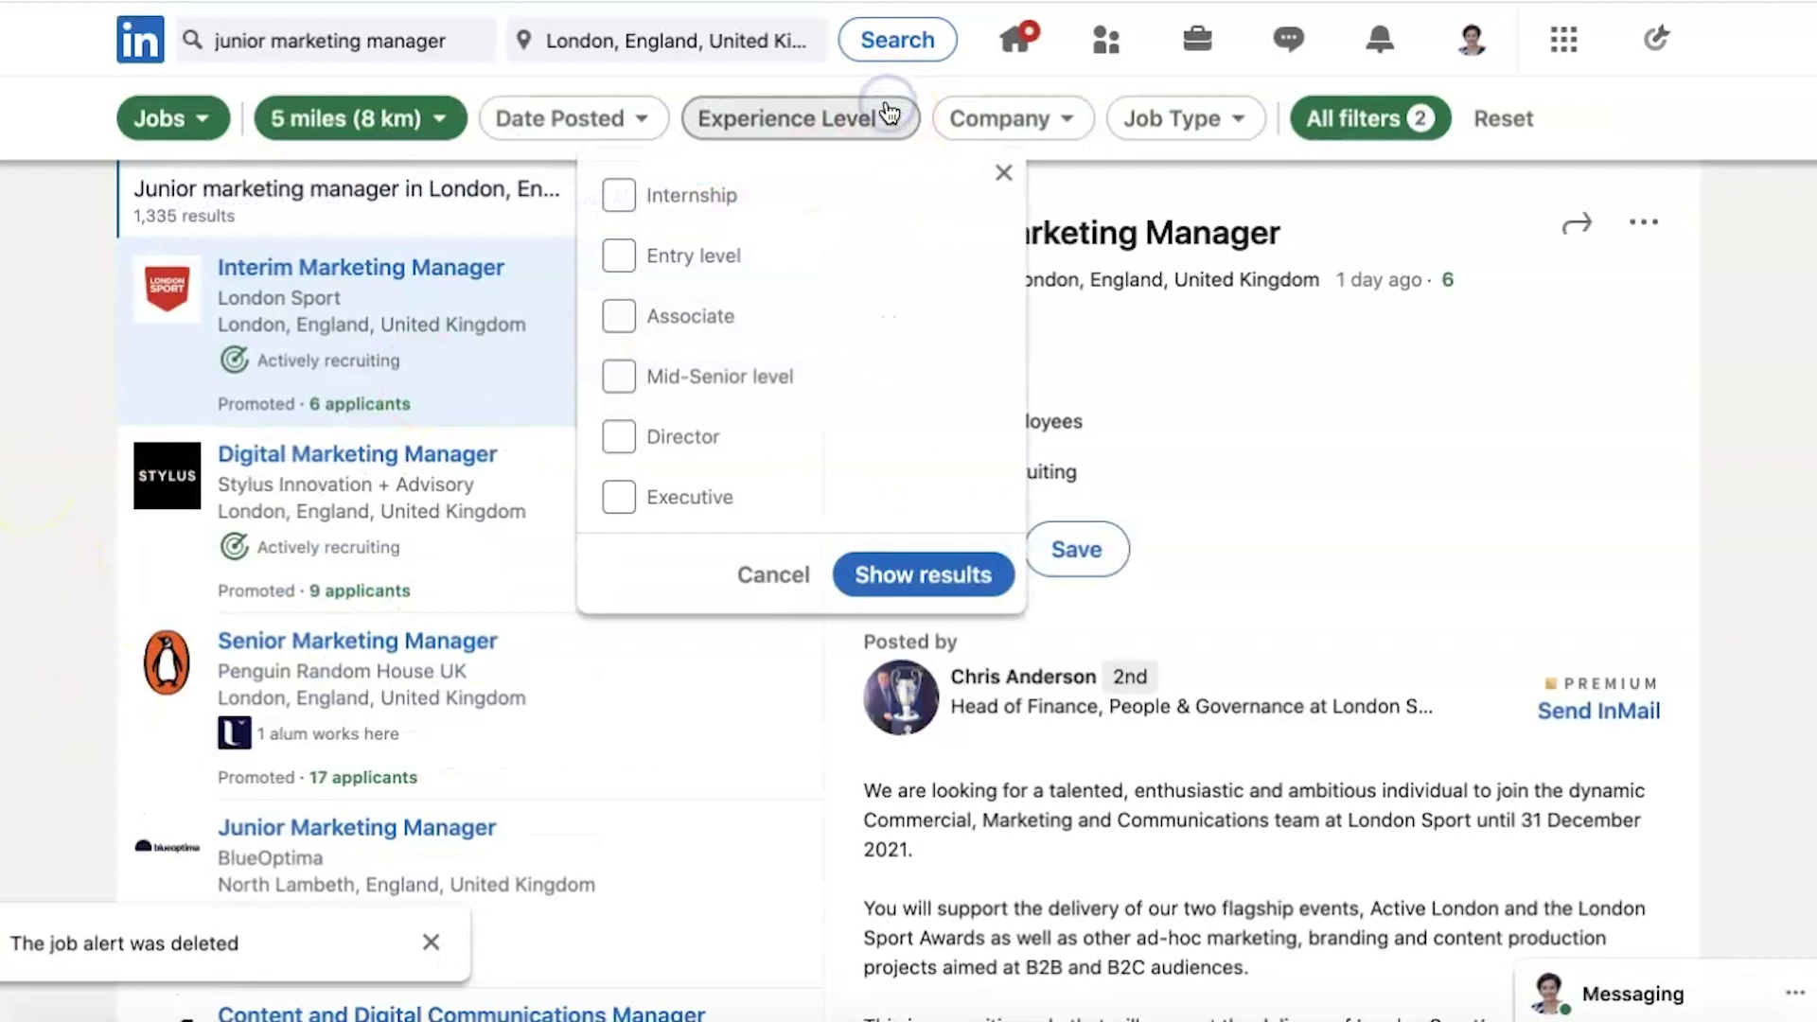
{"action": "left_click", "coordinate": [667, 254]}
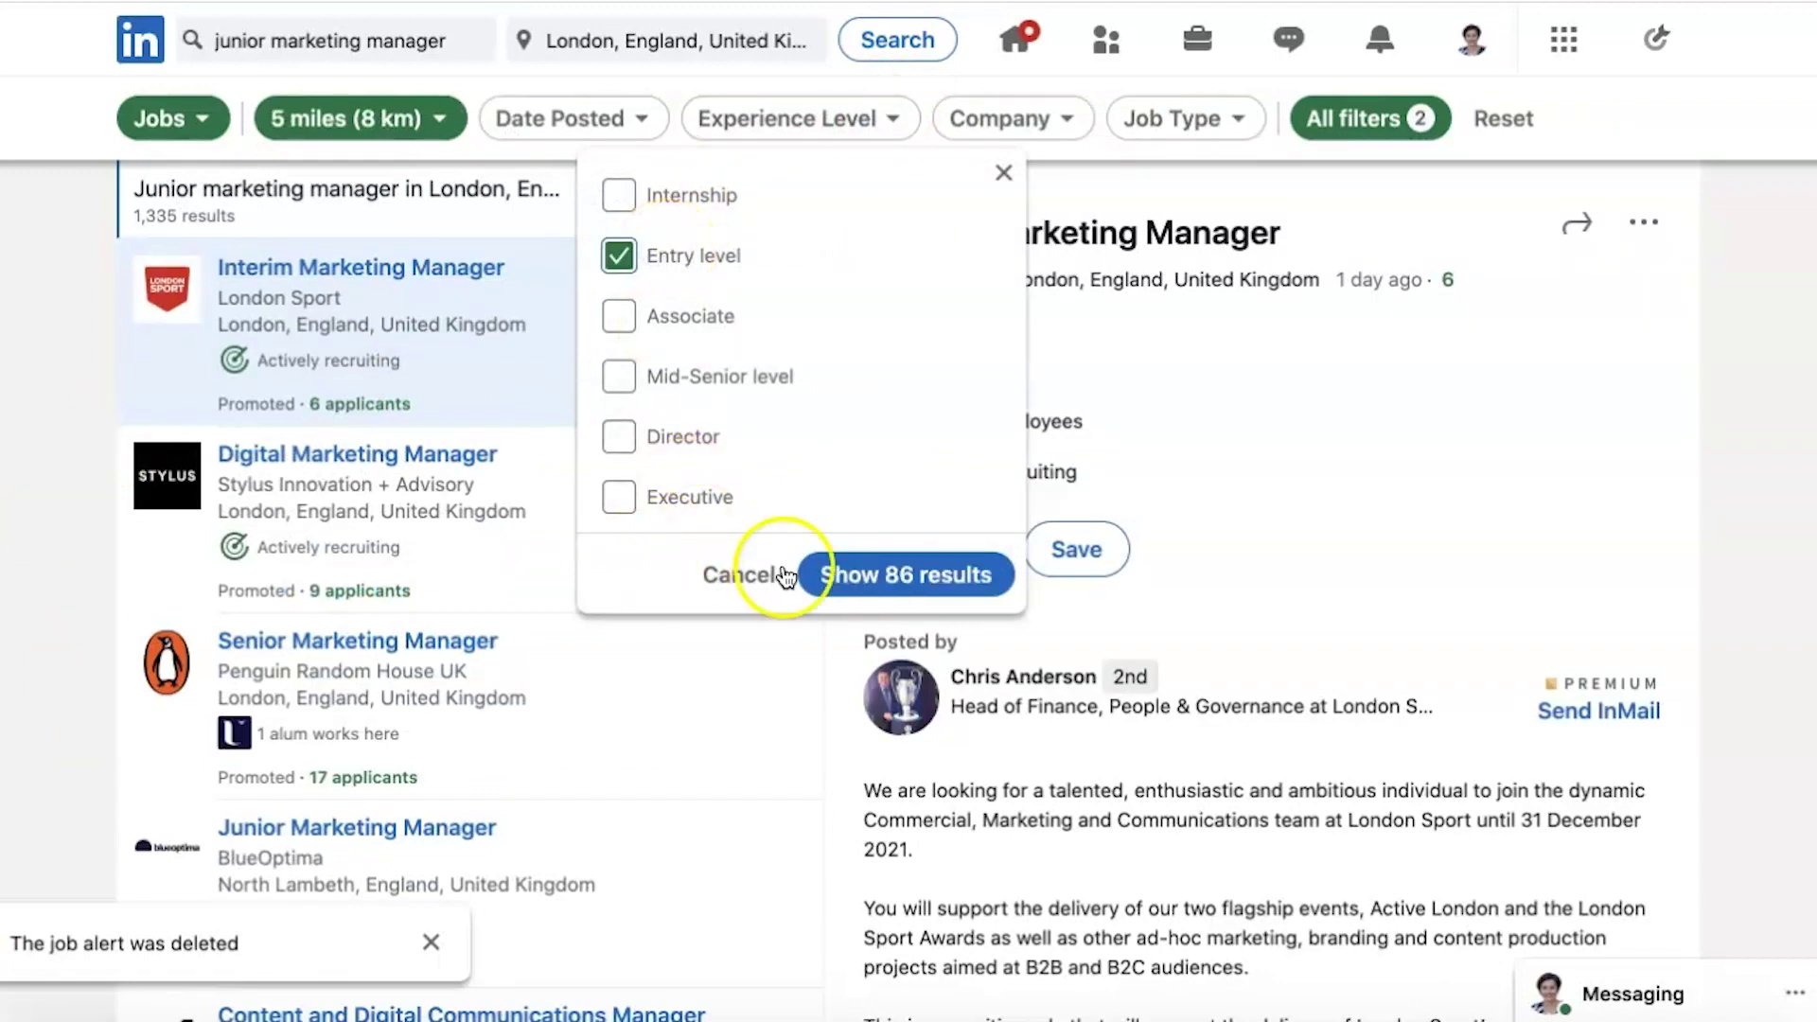
{"action": "left_click", "coordinate": [883, 575]}
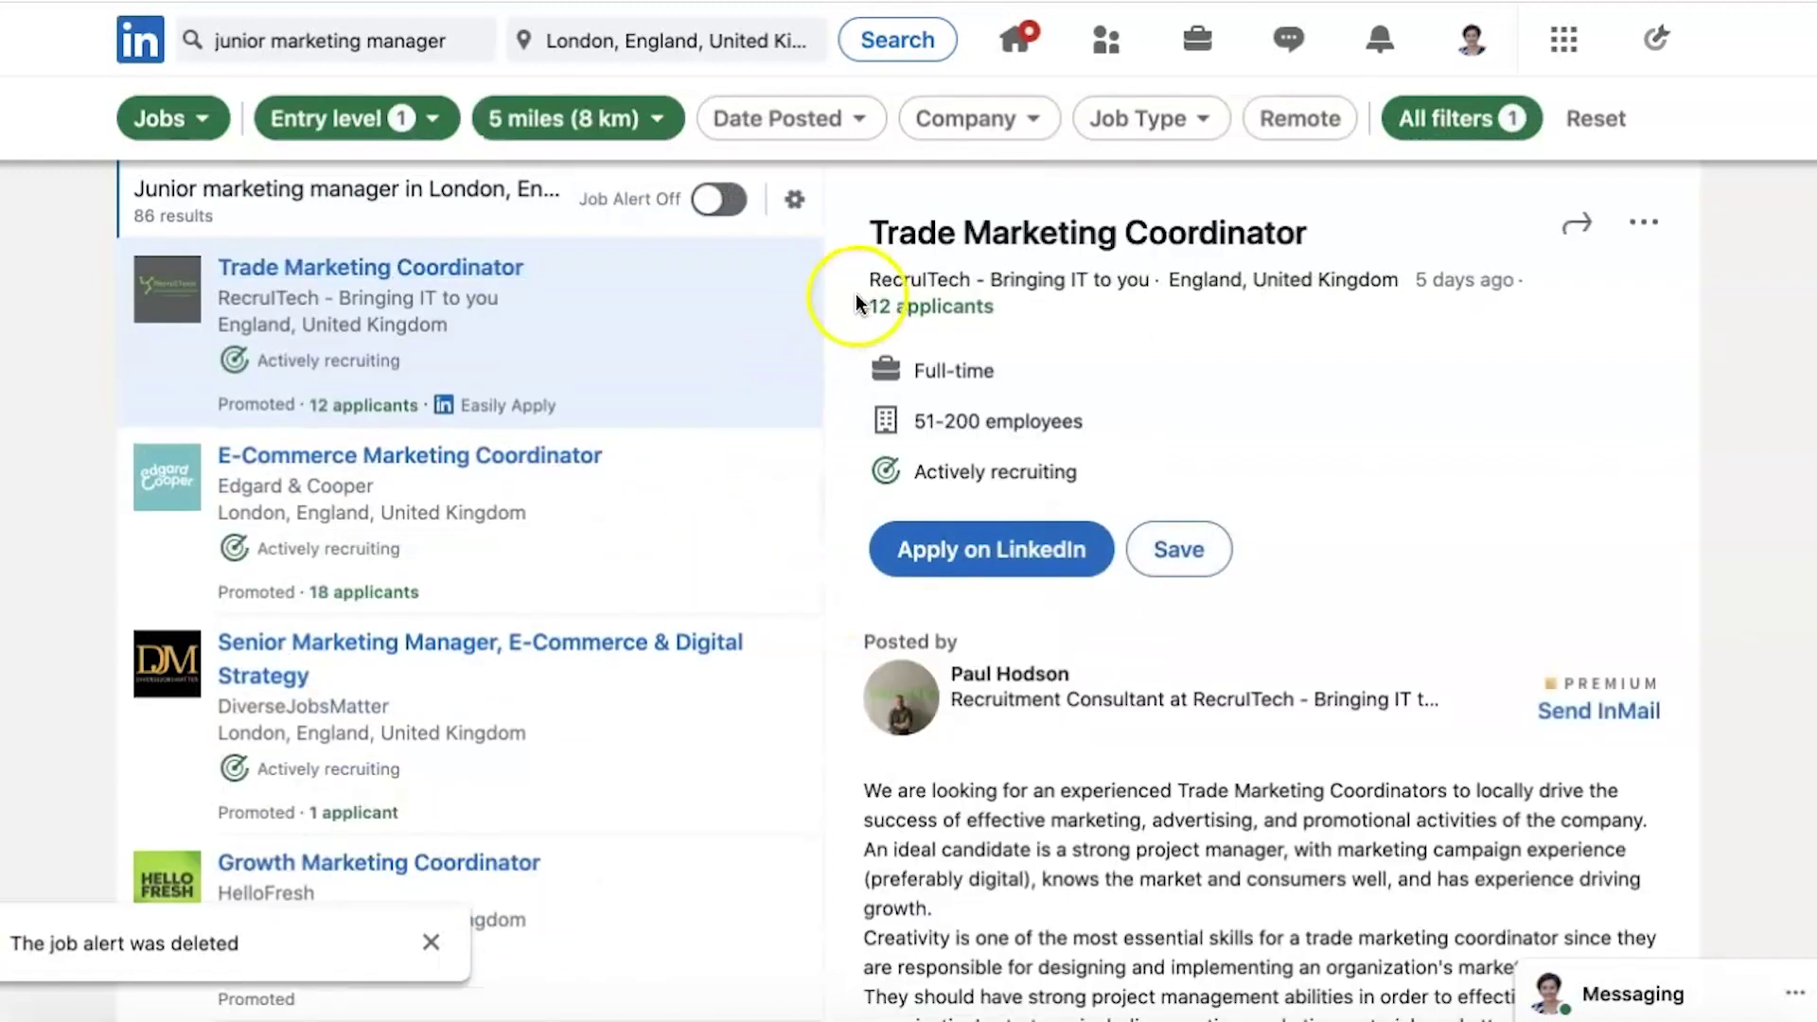
- Limit the date posted to the Past 24 hours, leaving 2 results
{"action": "left_click", "coordinate": [797, 121]}
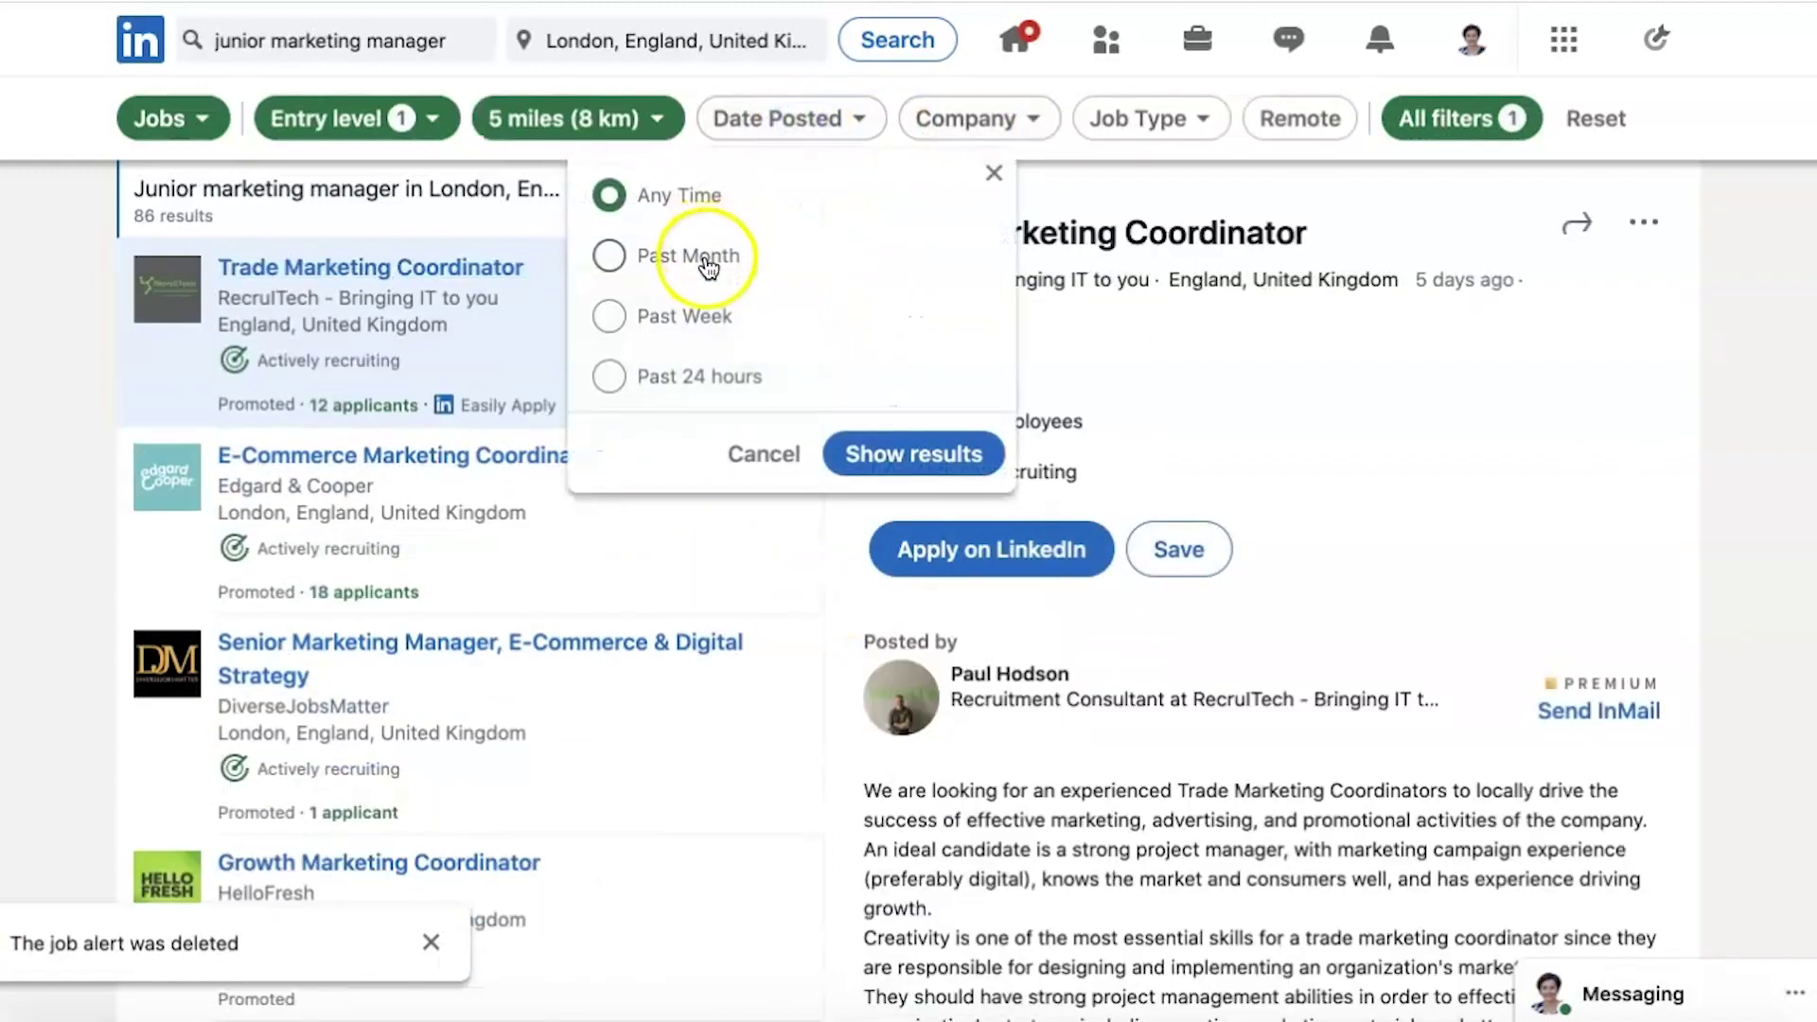
{"action": "left_click", "coordinate": [679, 374]}
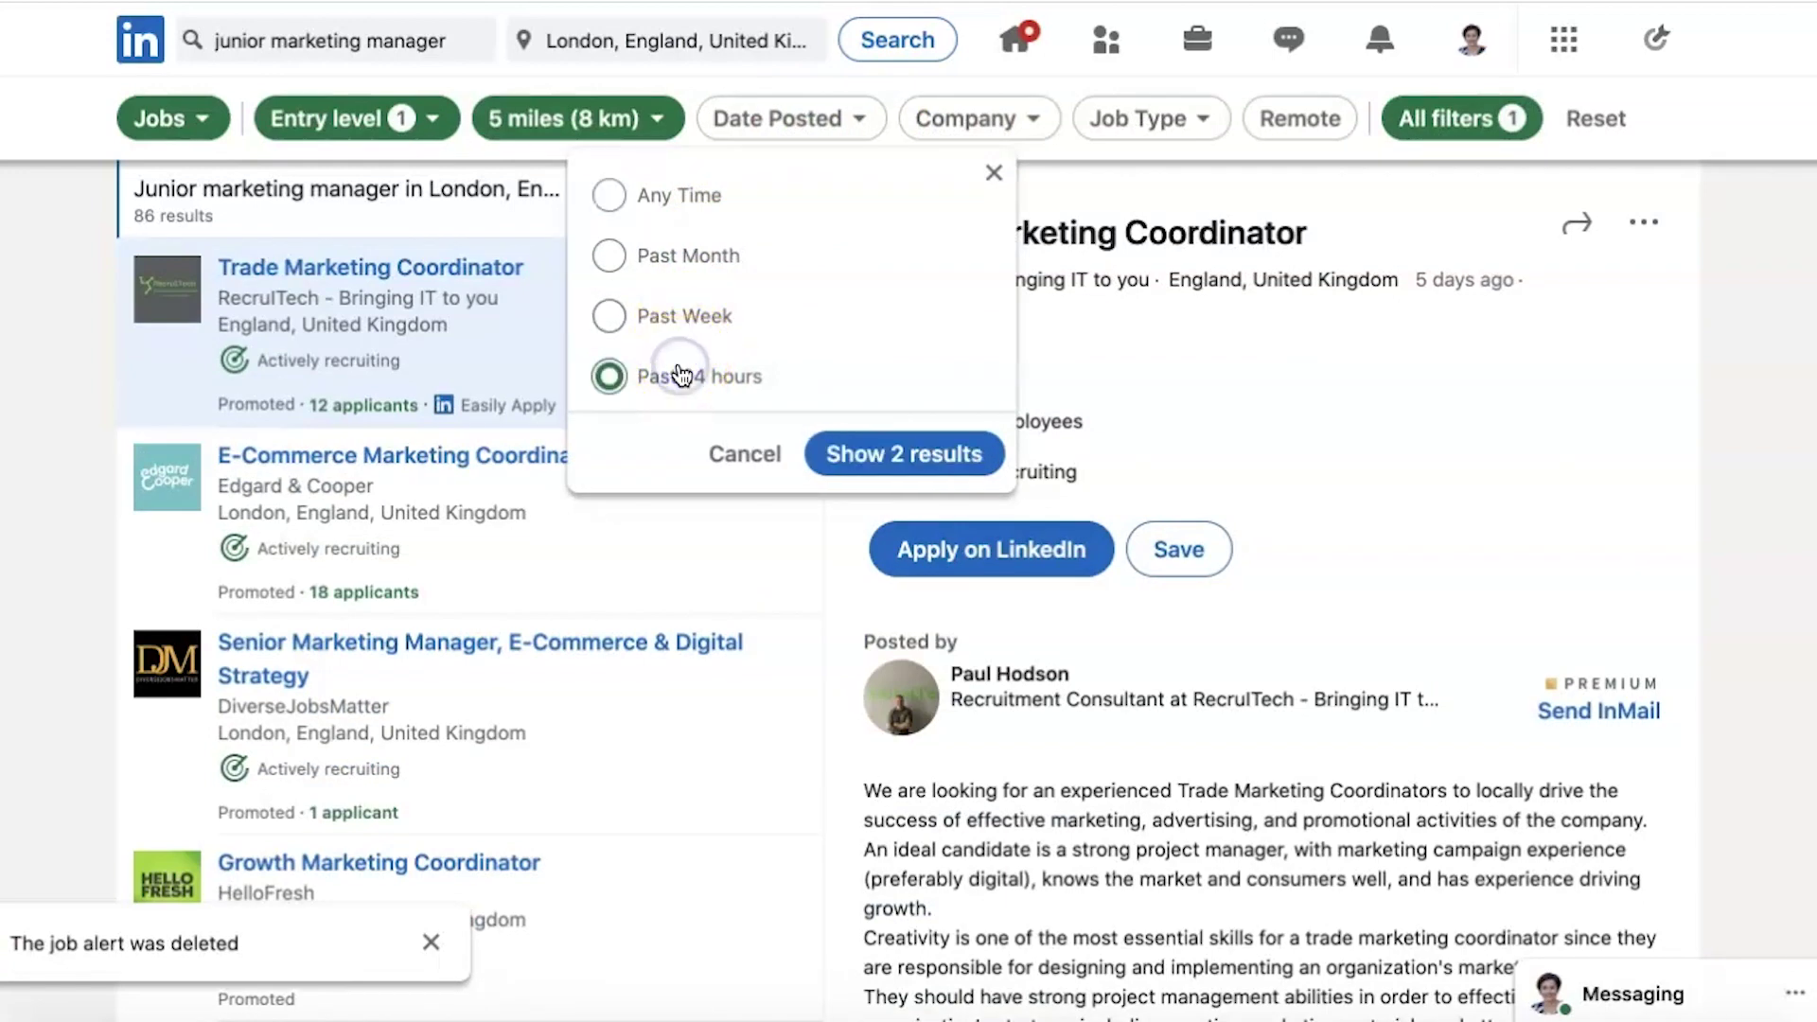
{"action": "left_click", "coordinate": [901, 458]}
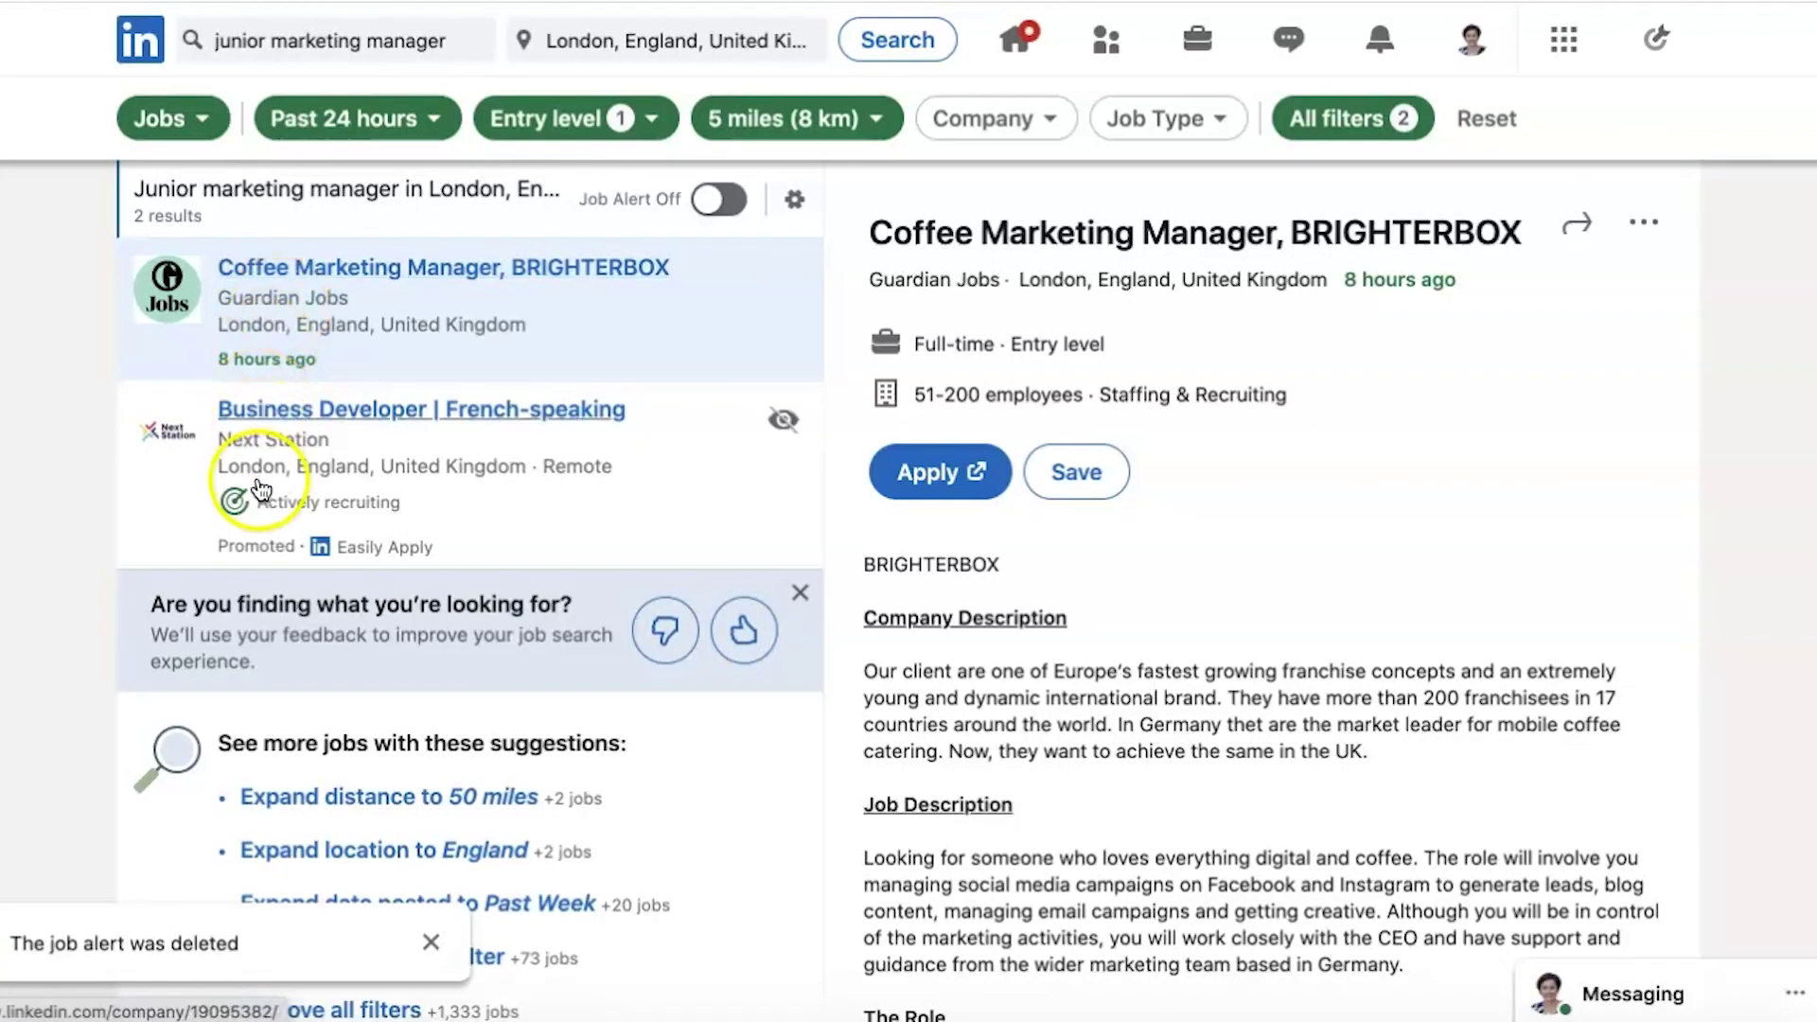
- Open the Business Developer | French-speaking job and read through its description
{"action": "left_click", "coordinate": [504, 497]}
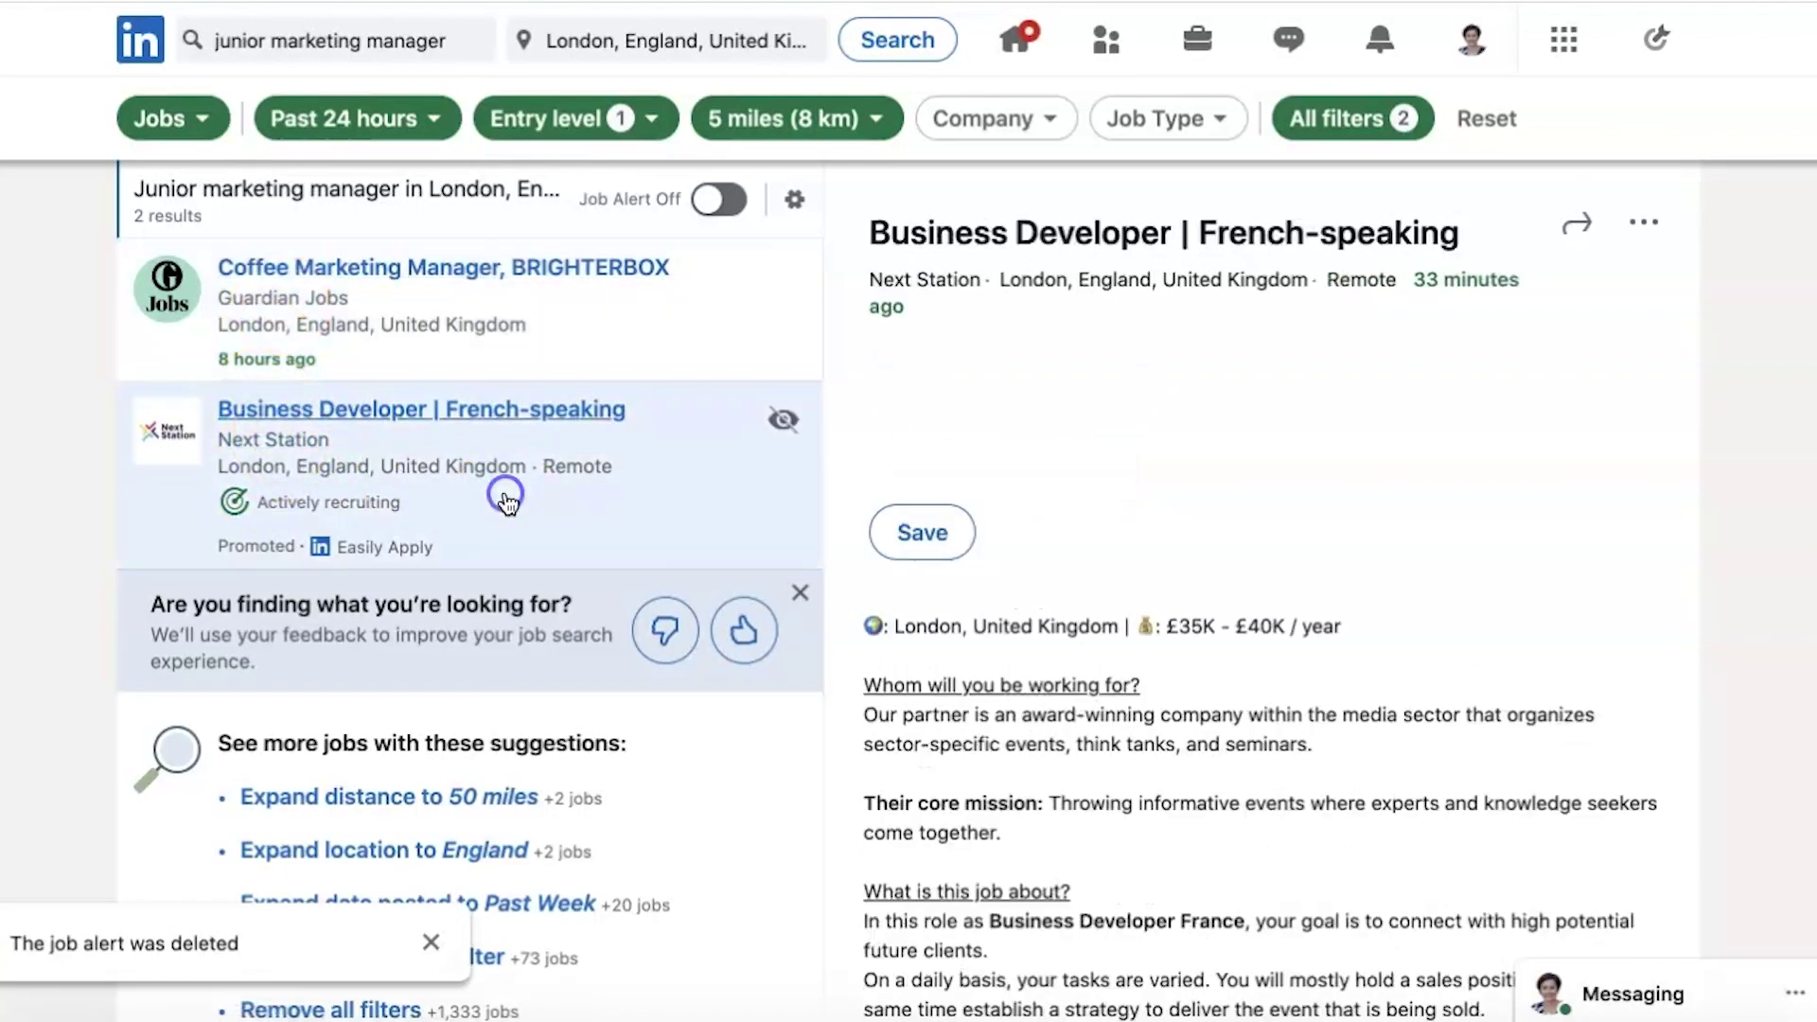
{"action": "scroll", "coordinate": [1403, 483], "scroll_direction": "down", "scroll_amount": 2}
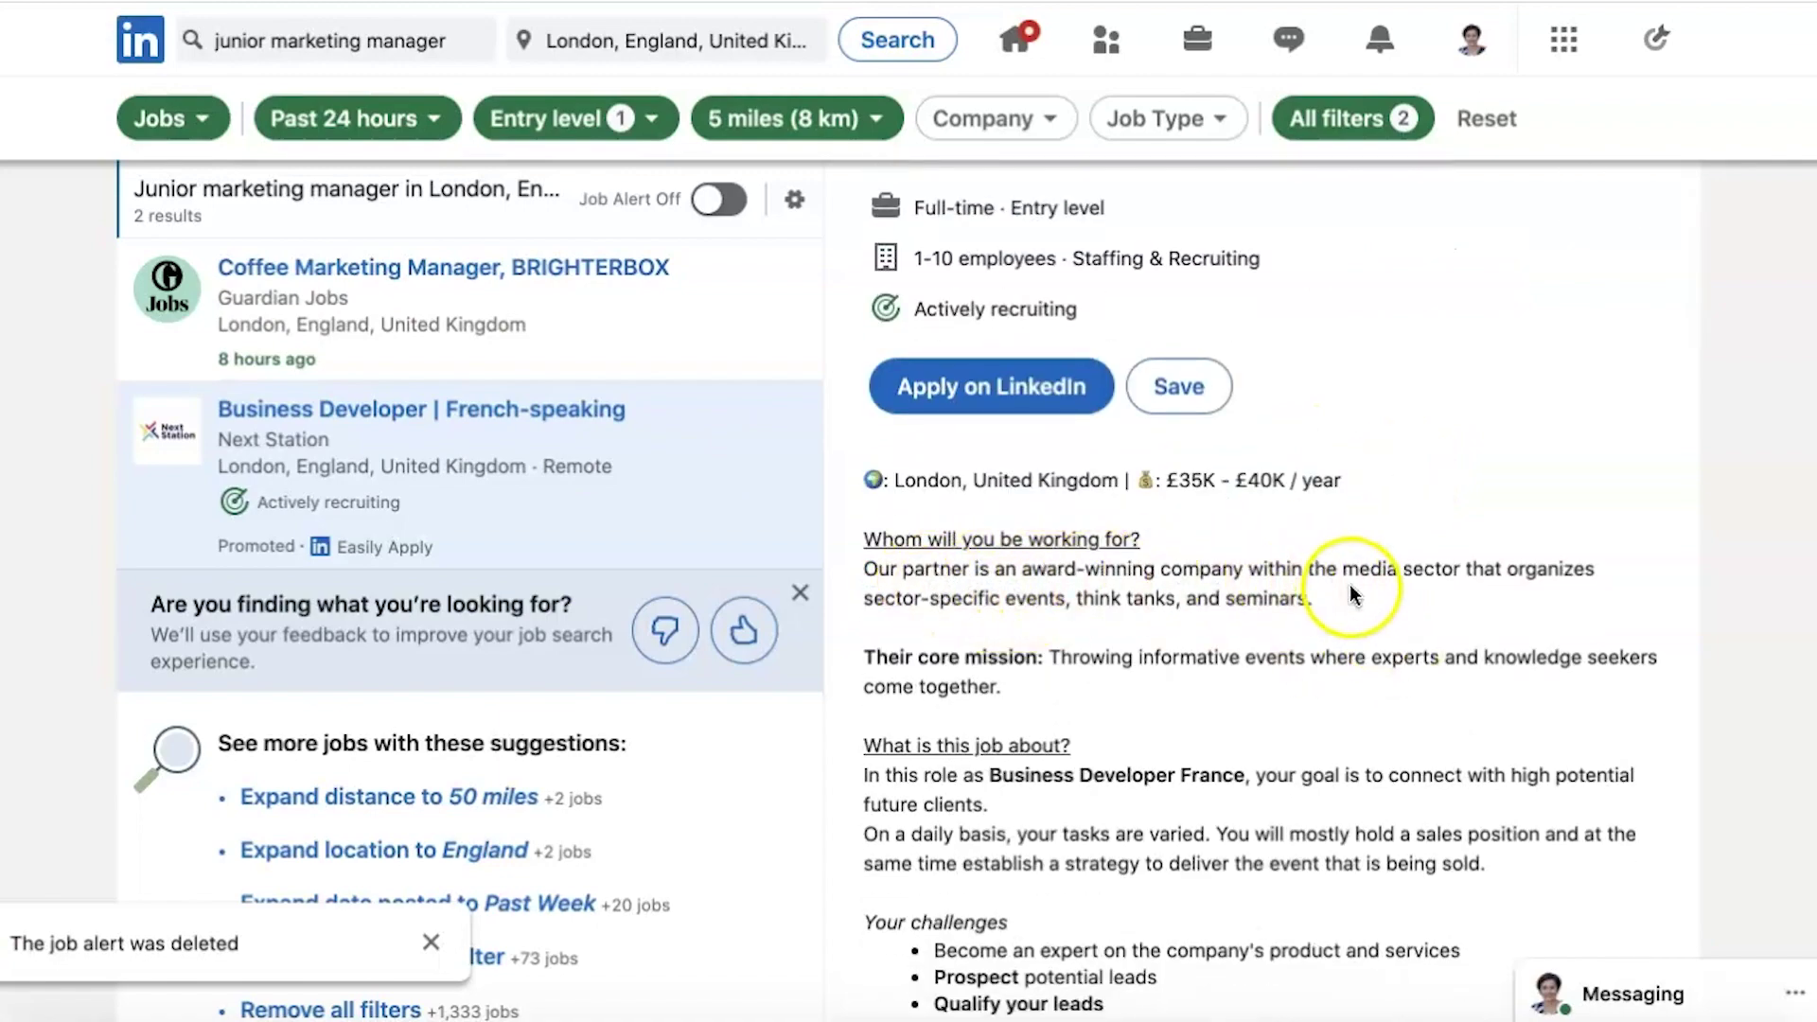
{"action": "scroll", "coordinate": [1351, 591], "scroll_direction": "down", "scroll_amount": 2}
{"action": "scroll", "coordinate": [1351, 591], "scroll_direction": "down", "scroll_amount": 4}
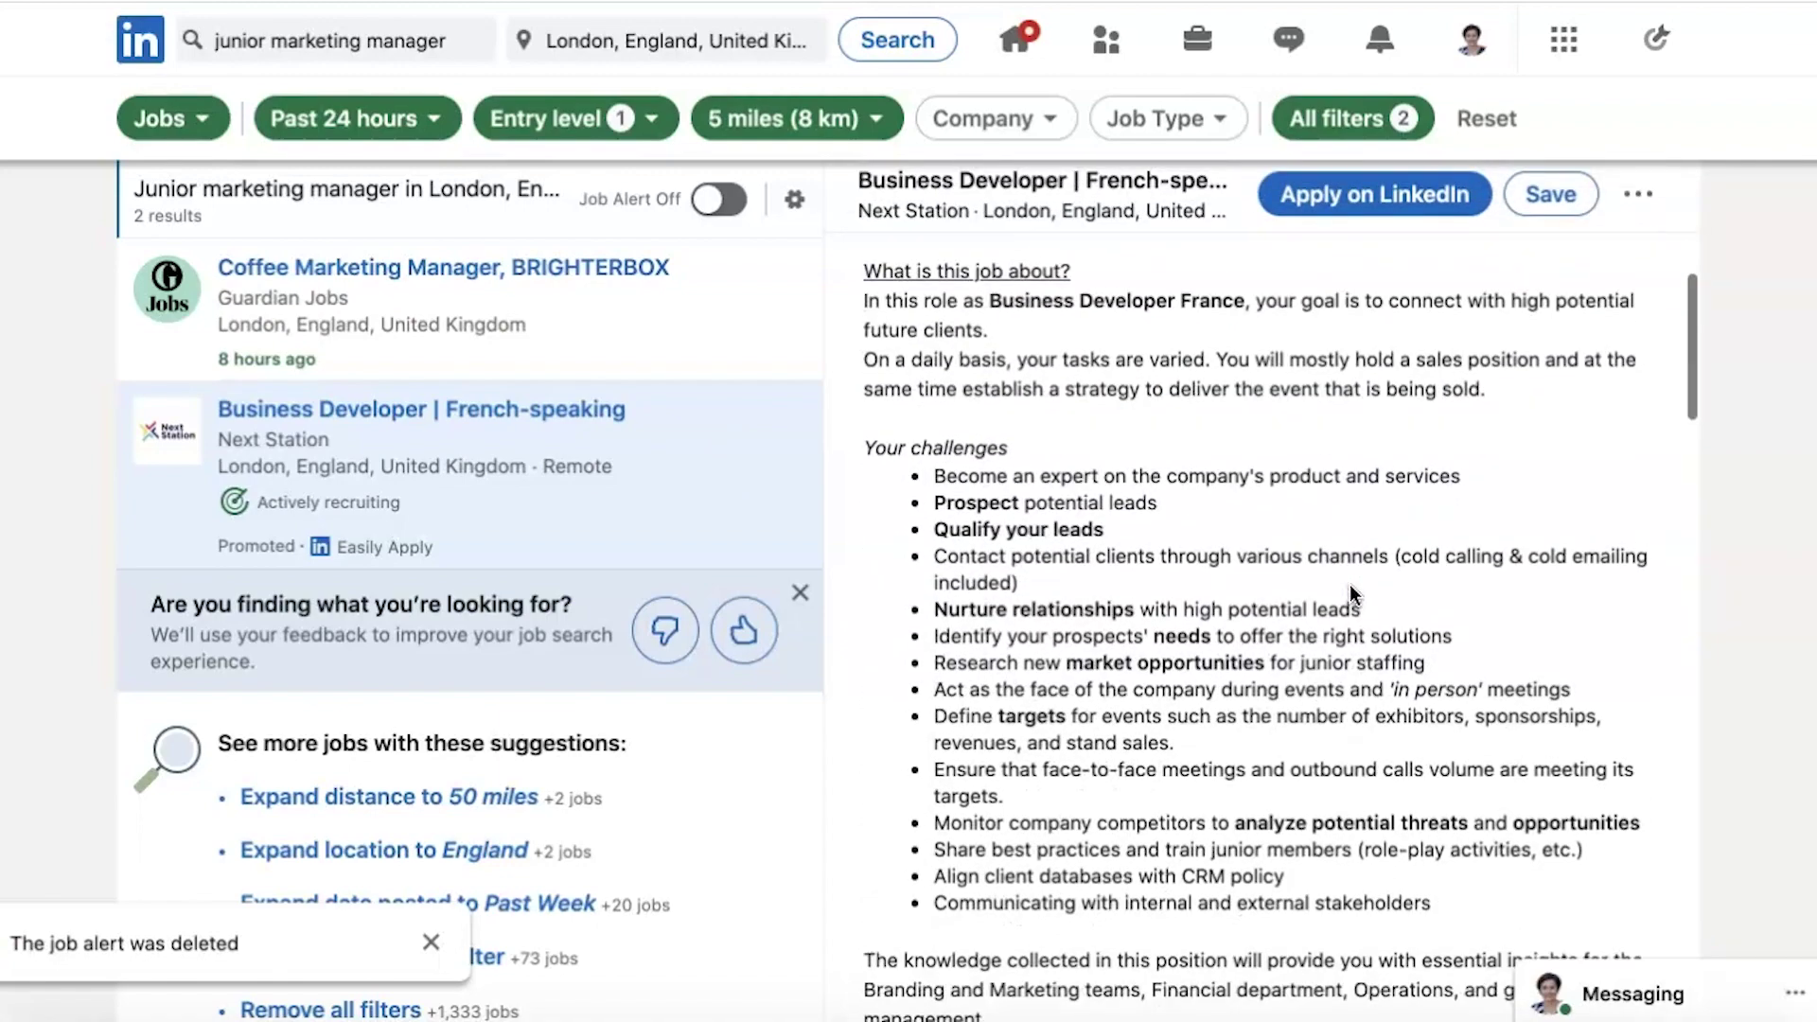
{"action": "scroll", "coordinate": [1352, 592], "scroll_direction": "down", "scroll_amount": 5}
{"action": "scroll", "coordinate": [1353, 595], "scroll_direction": "down", "scroll_amount": 13}
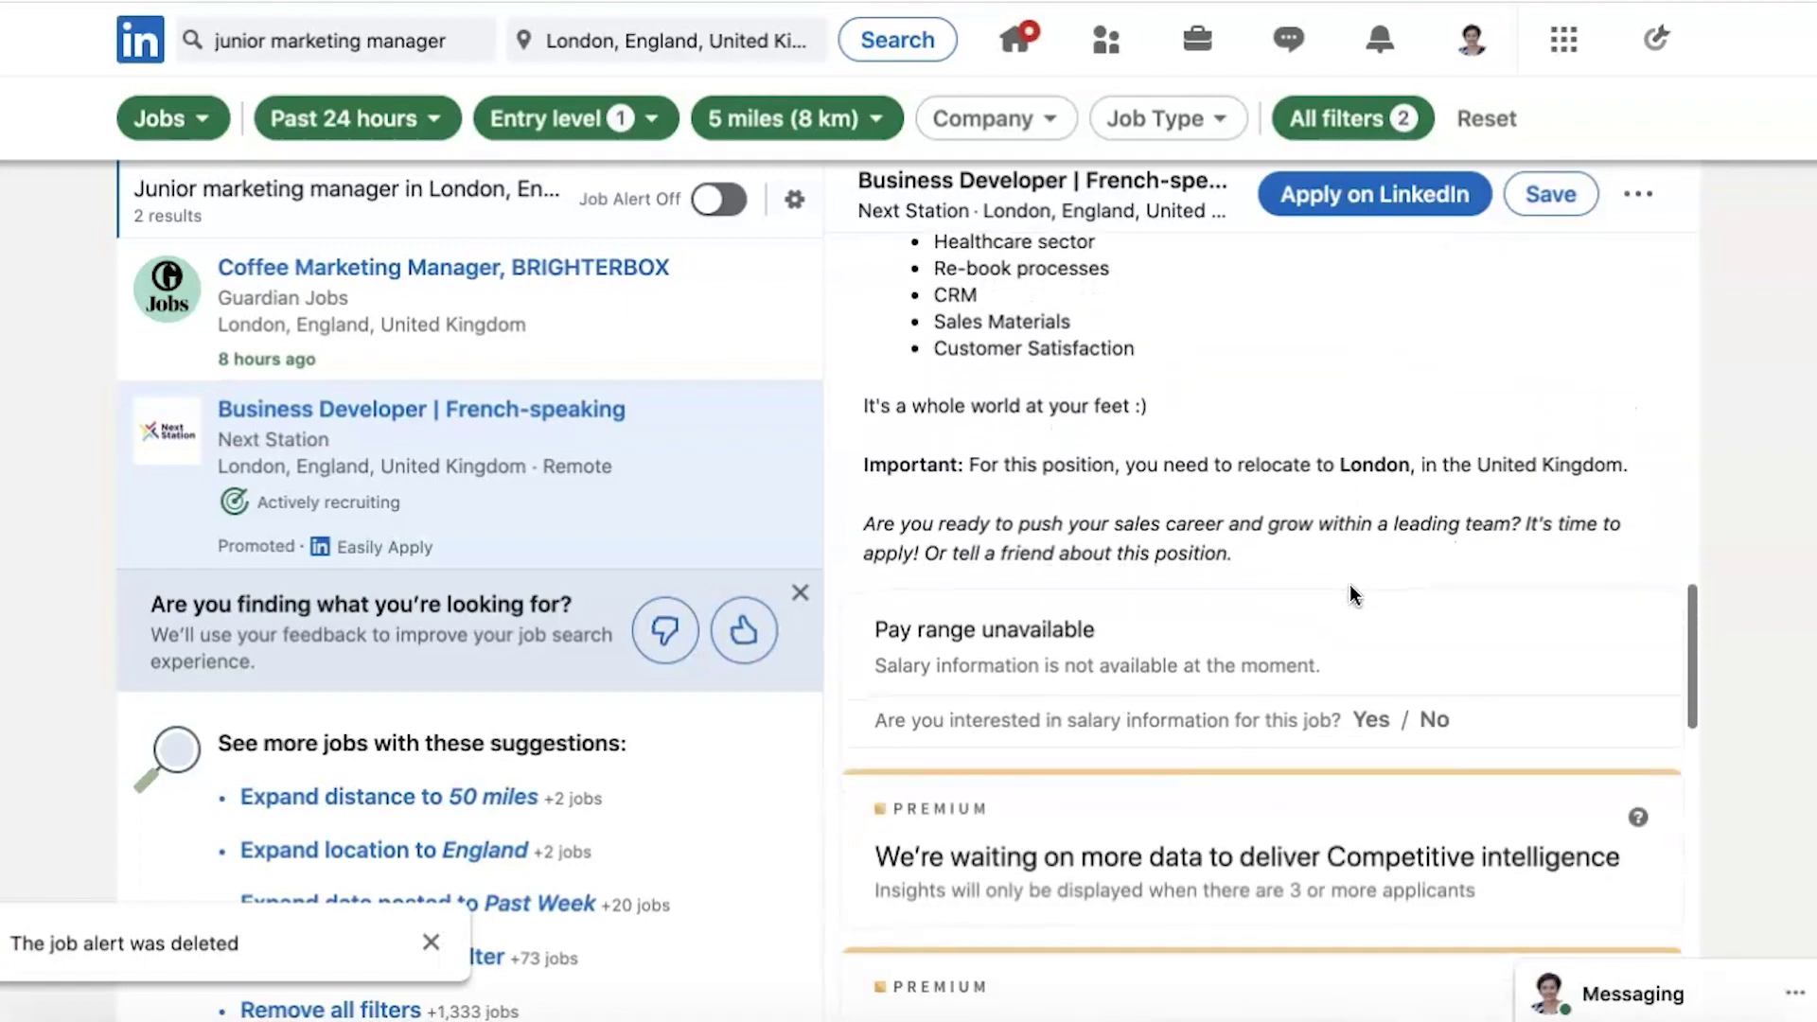
{"action": "scroll", "coordinate": [1349, 583], "scroll_direction": "up", "scroll_amount": 20}
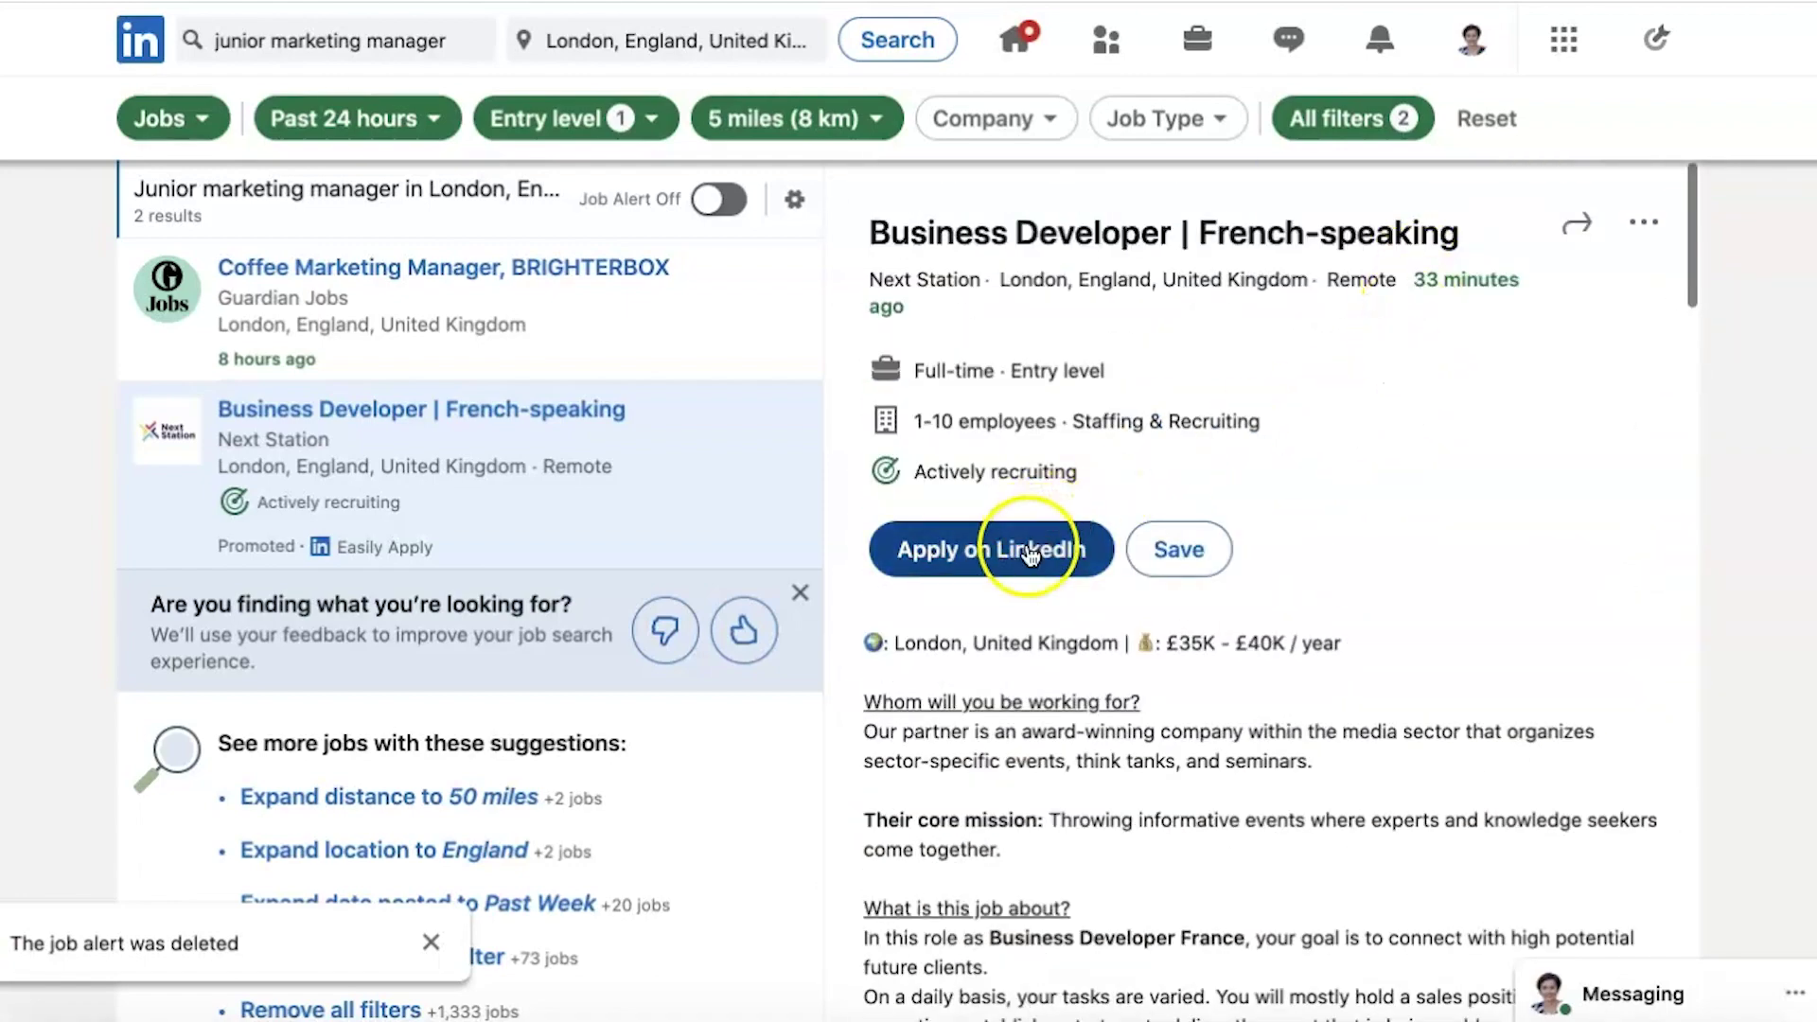
- Start the LinkedIn application for this job, then close and discard it
{"action": "left_click", "coordinate": [1033, 548]}
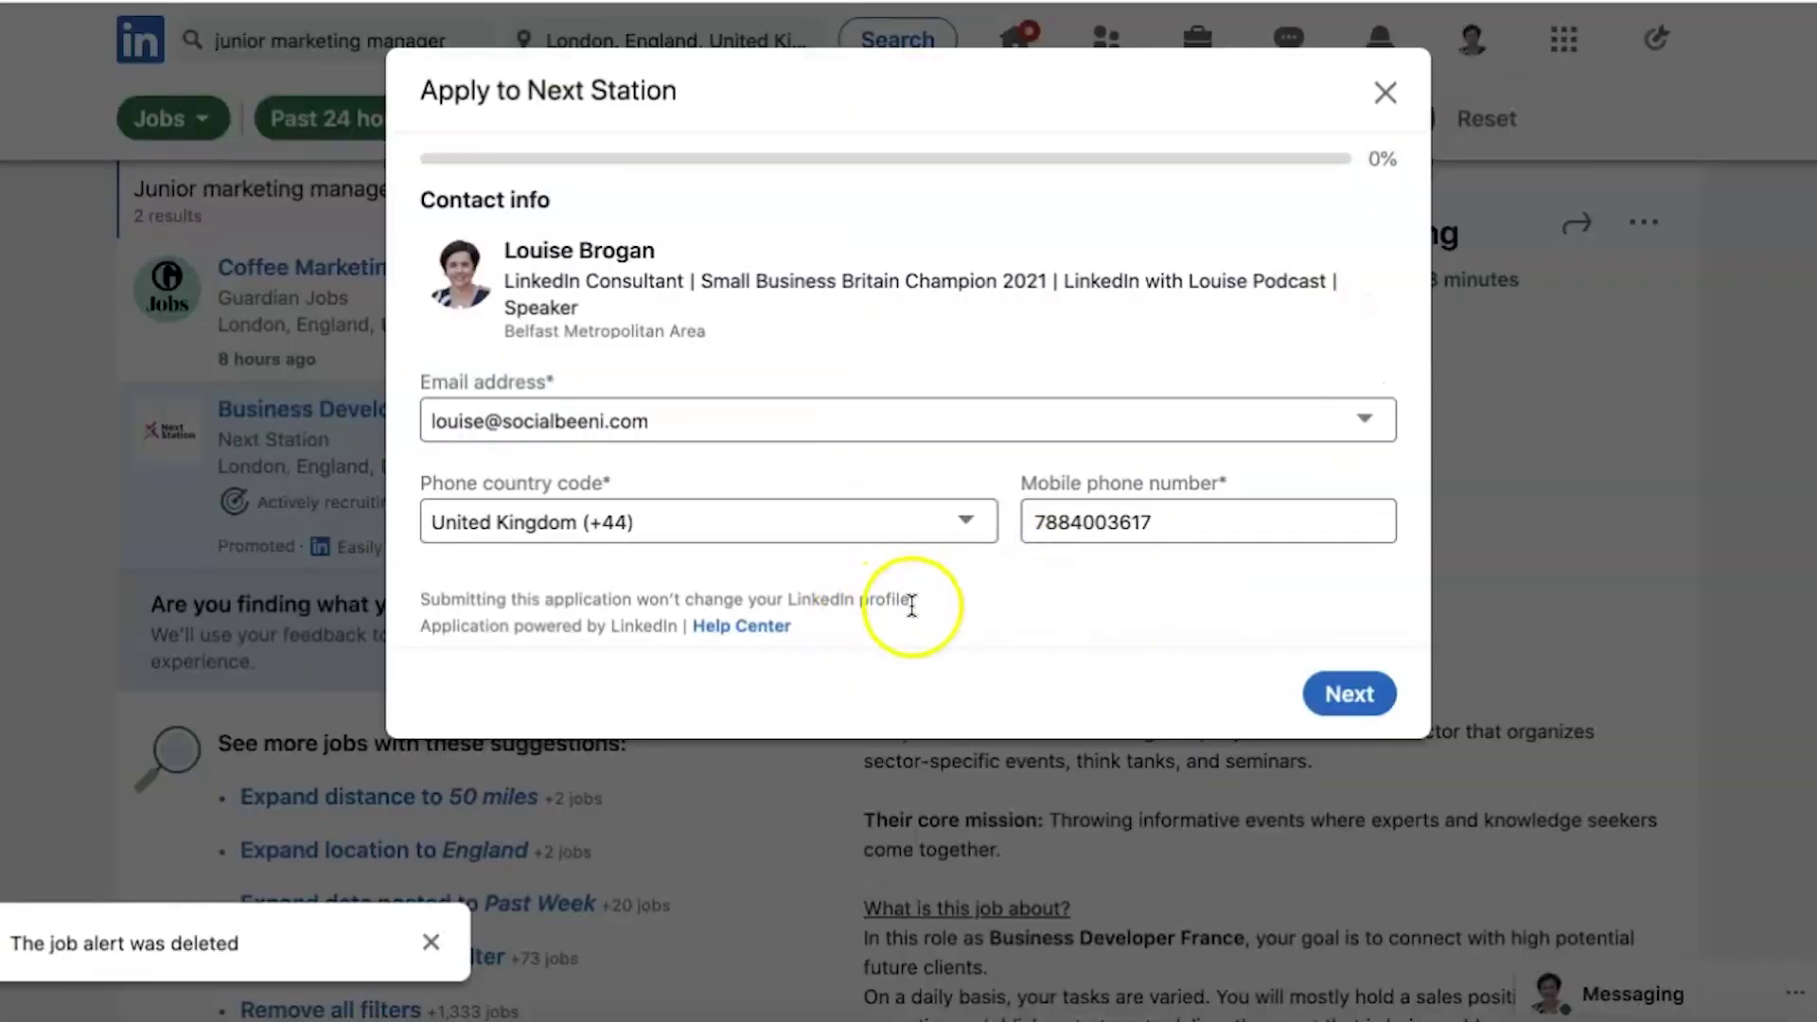
{"action": "left_click", "coordinate": [1385, 93]}
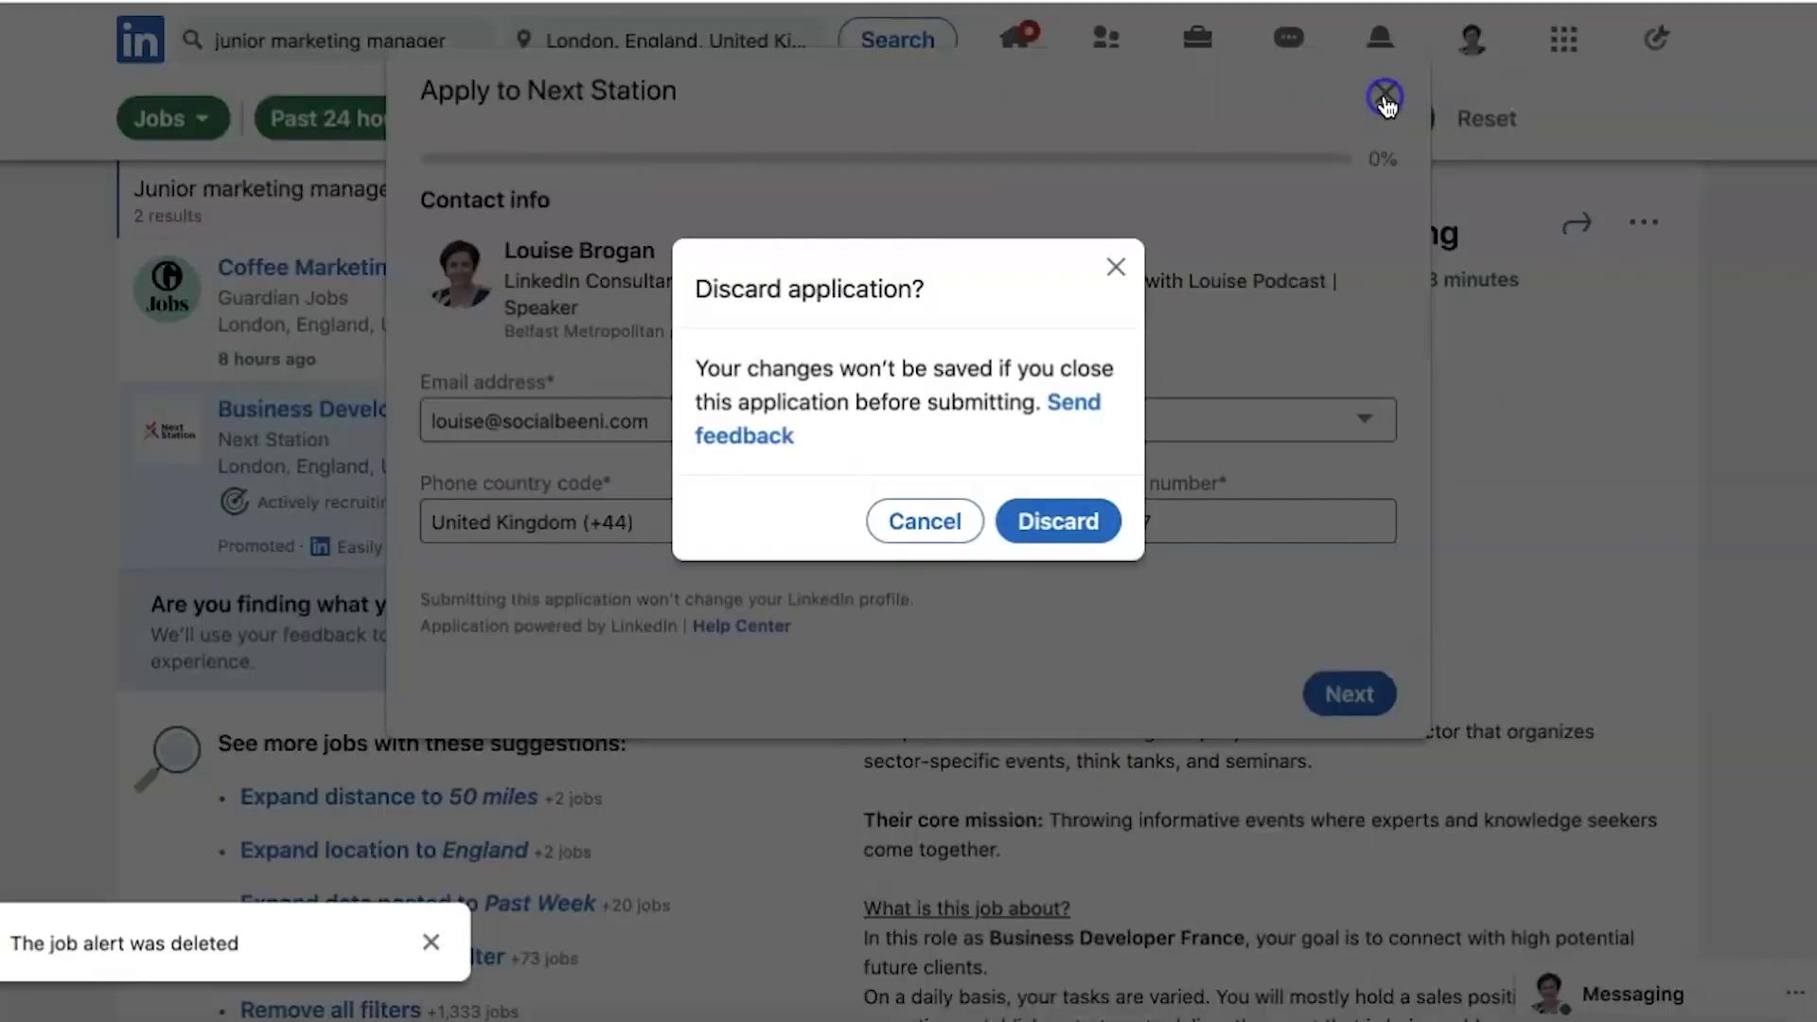
{"action": "left_click", "coordinate": [1058, 501]}
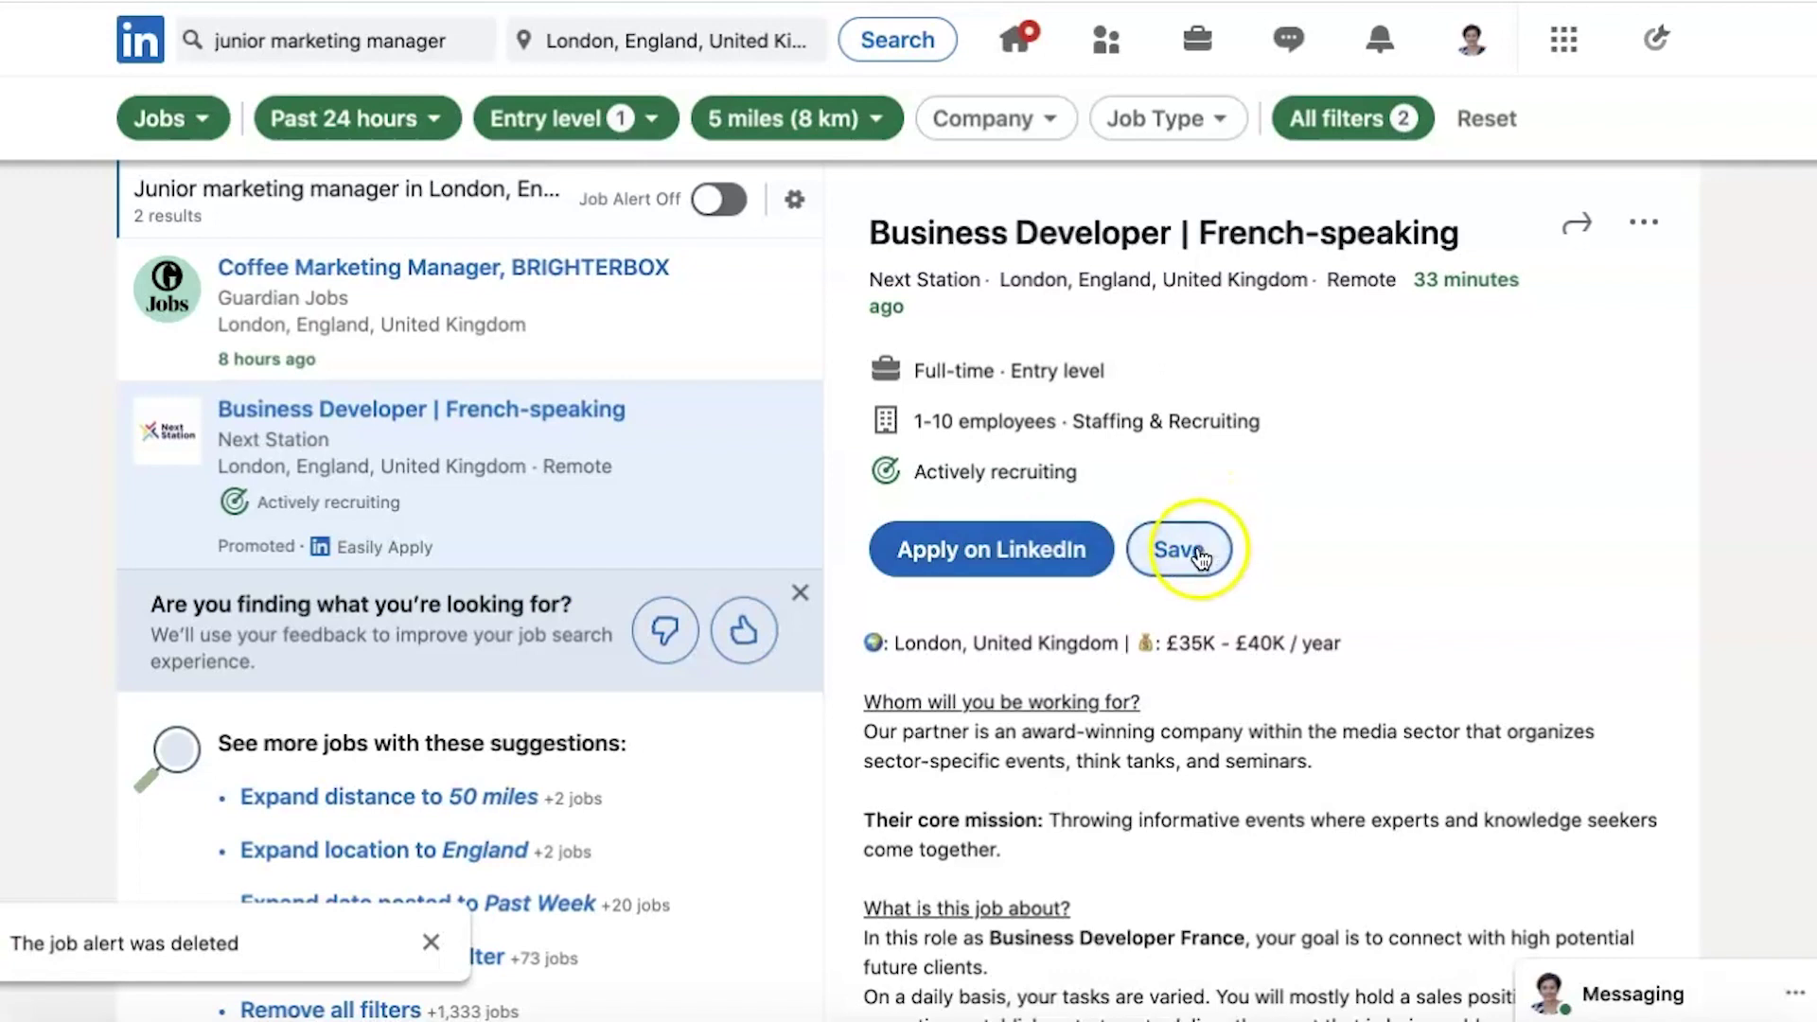
- Save the Business Developer job and find it under My items > My Jobs
{"action": "left_click", "coordinate": [1194, 552]}
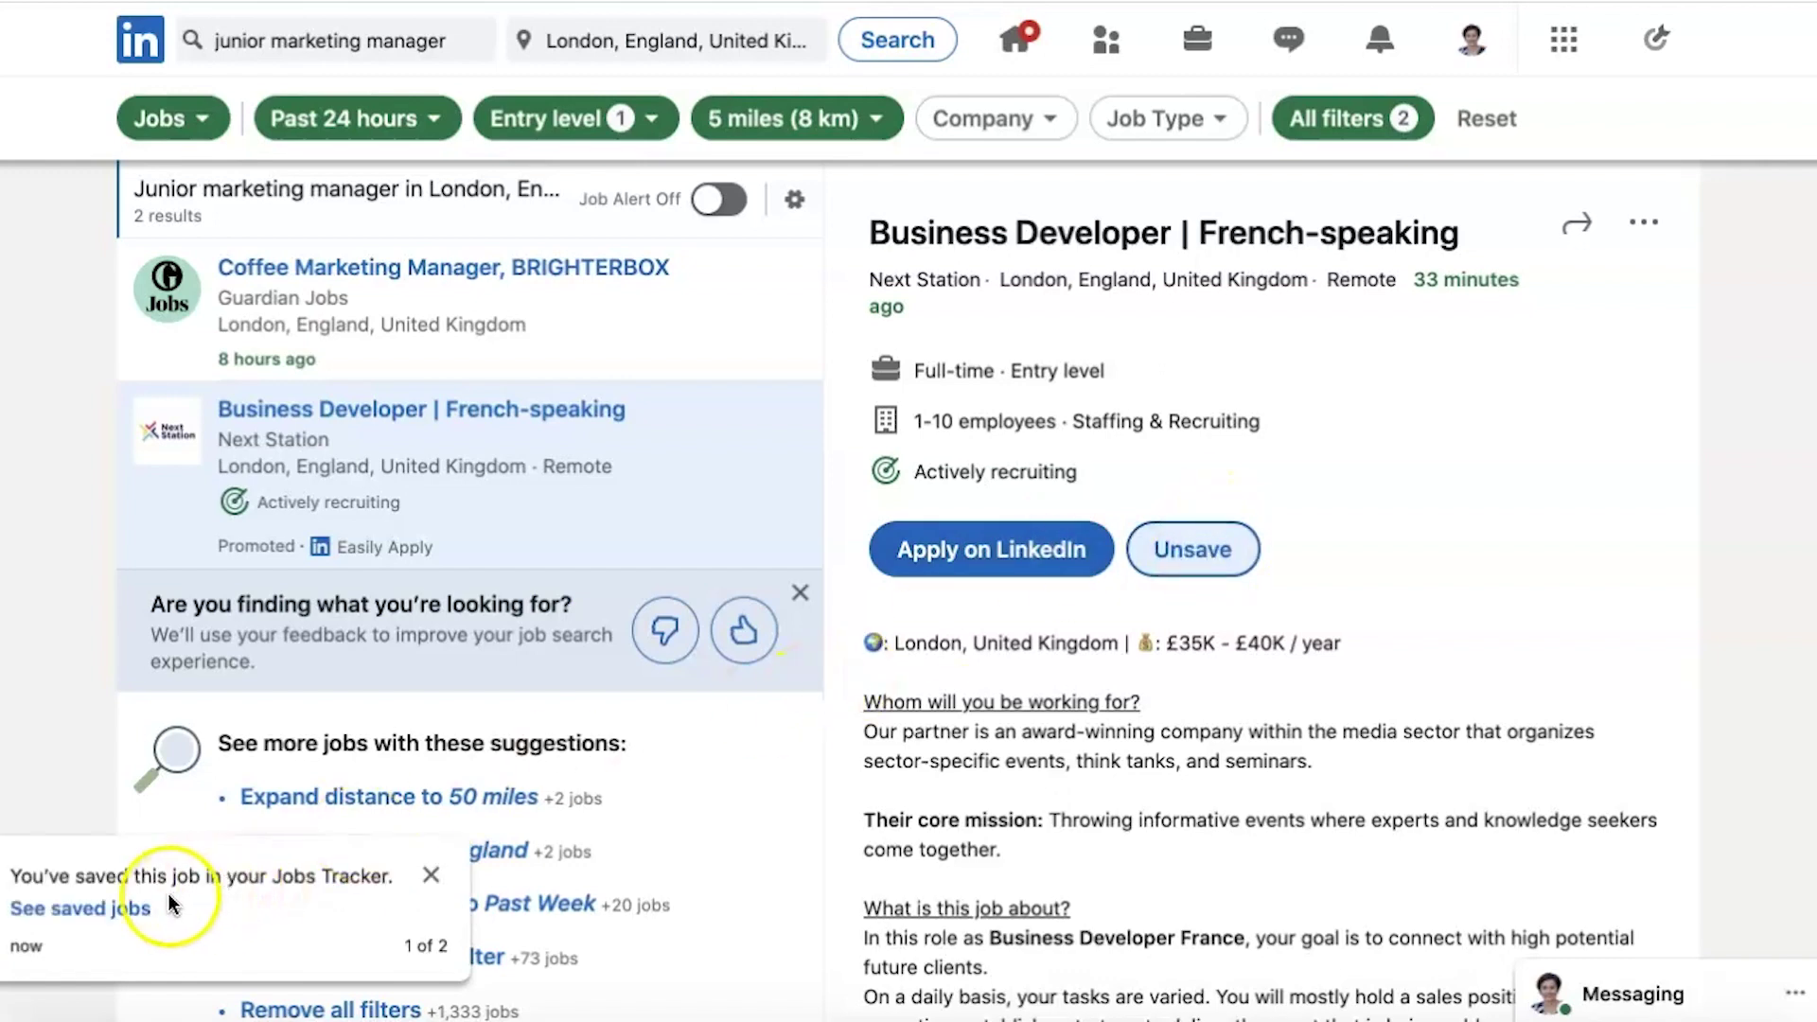
{"action": "left_click", "coordinate": [110, 911]}
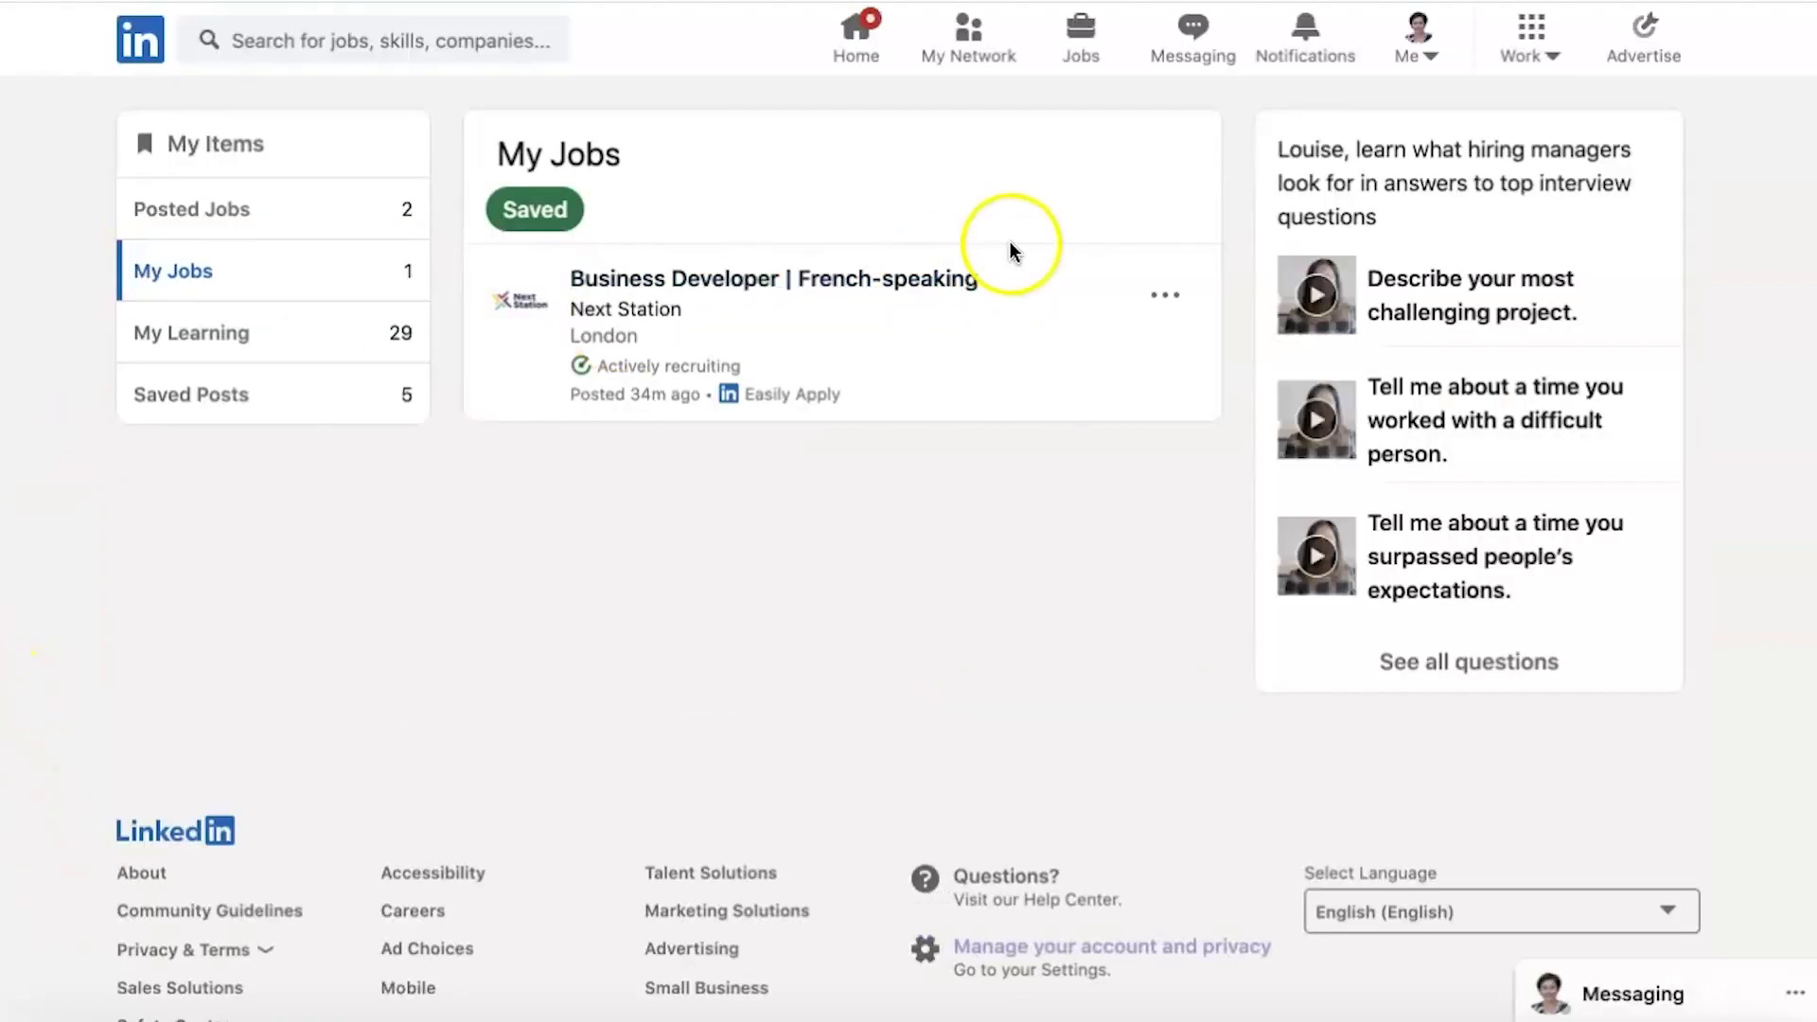
{"action": "left_click", "coordinate": [861, 42]}
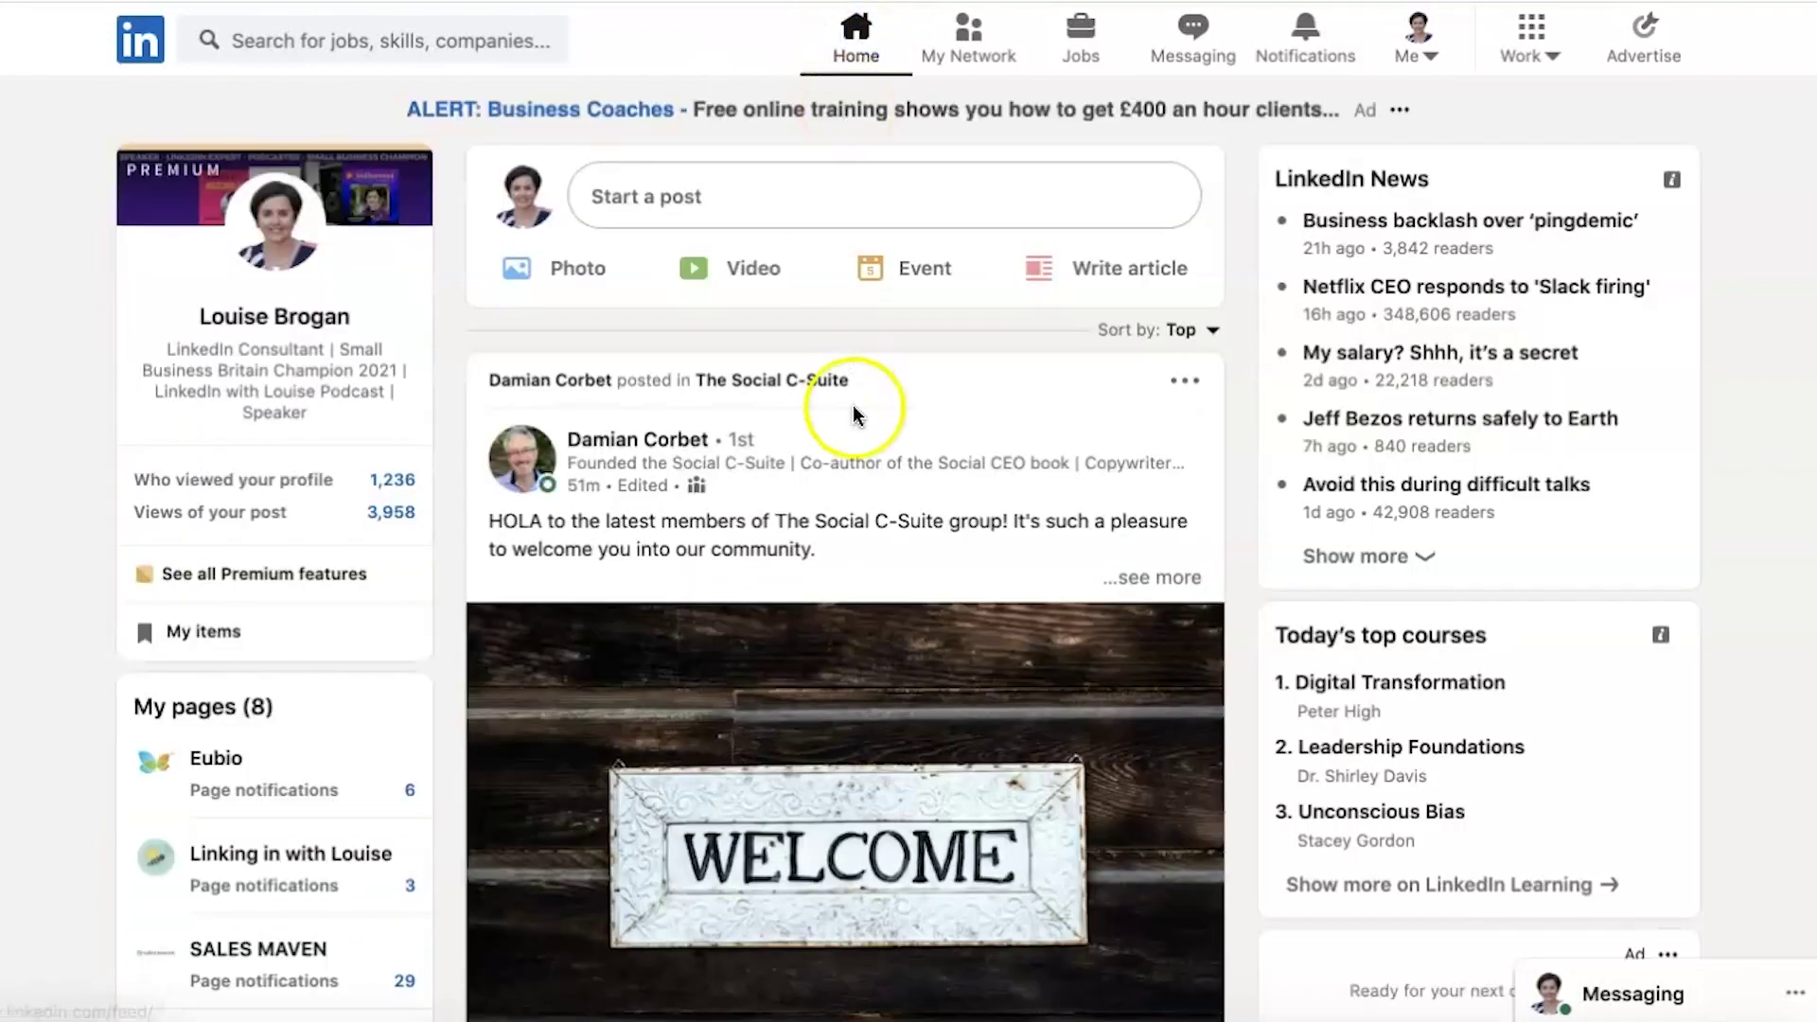
{"action": "left_click", "coordinate": [343, 307]}
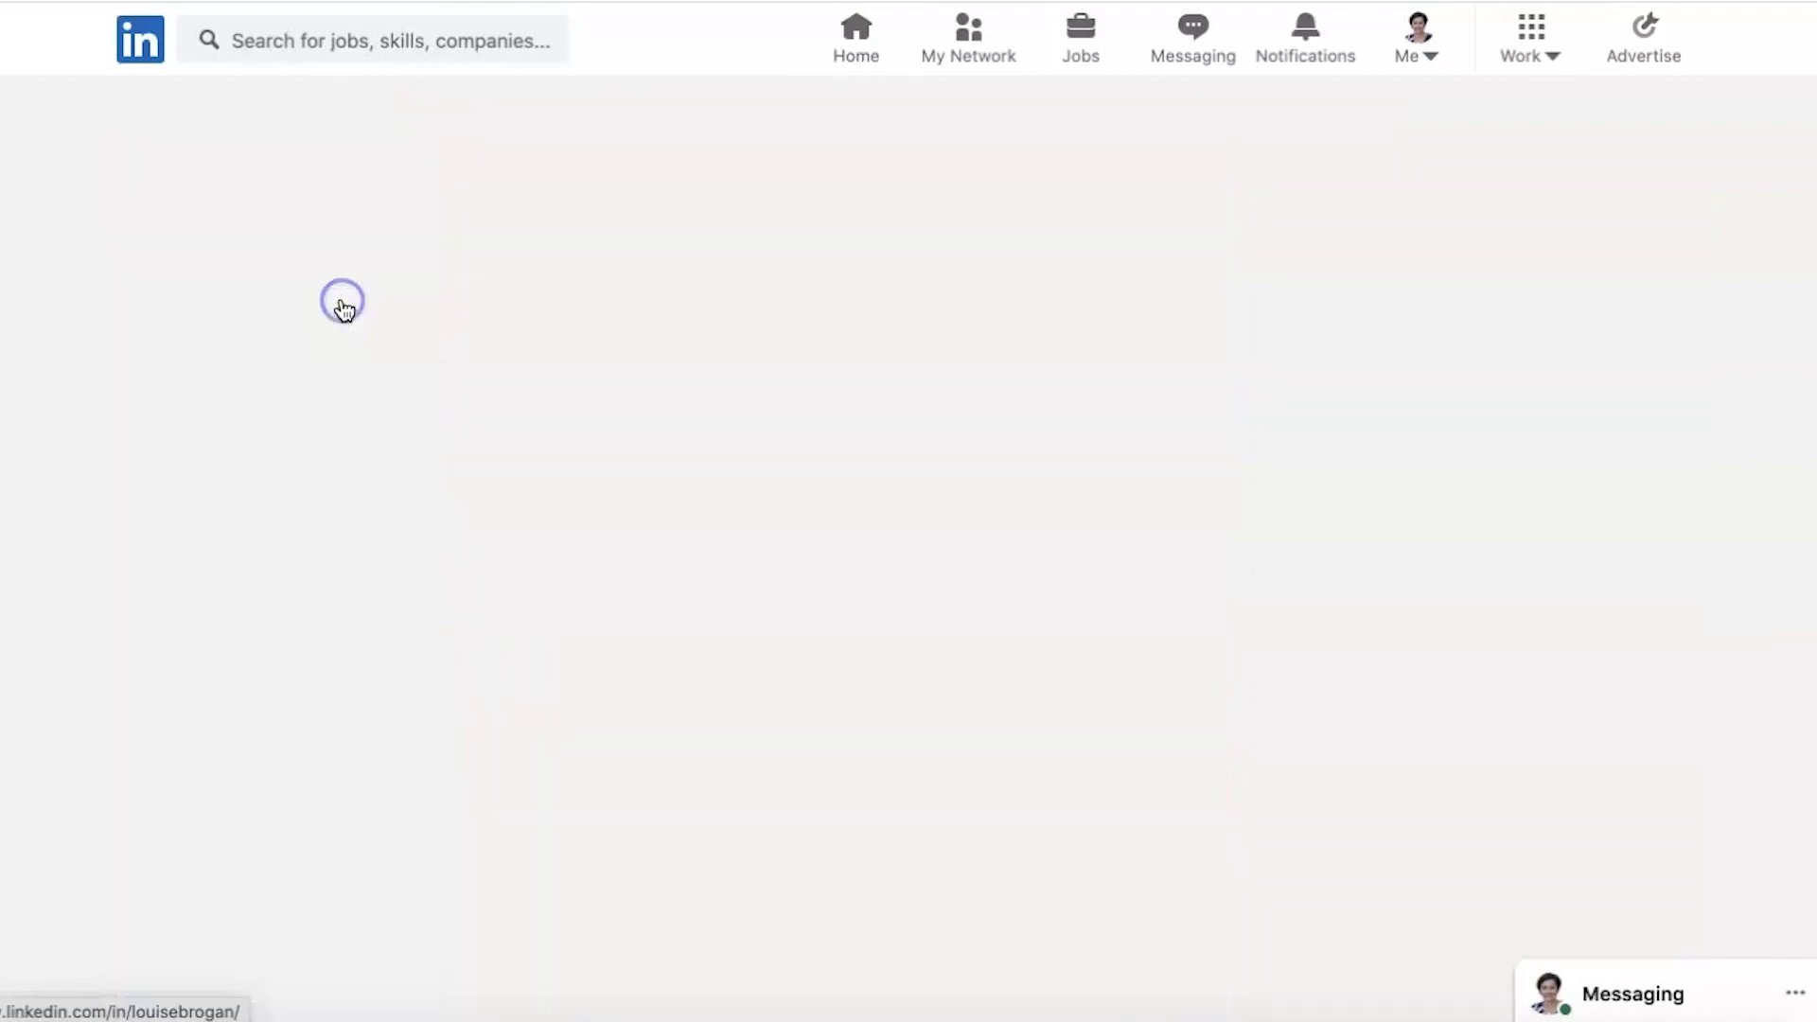
{"action": "scroll", "coordinate": [171, 764], "scroll_direction": "down", "scroll_amount": 9}
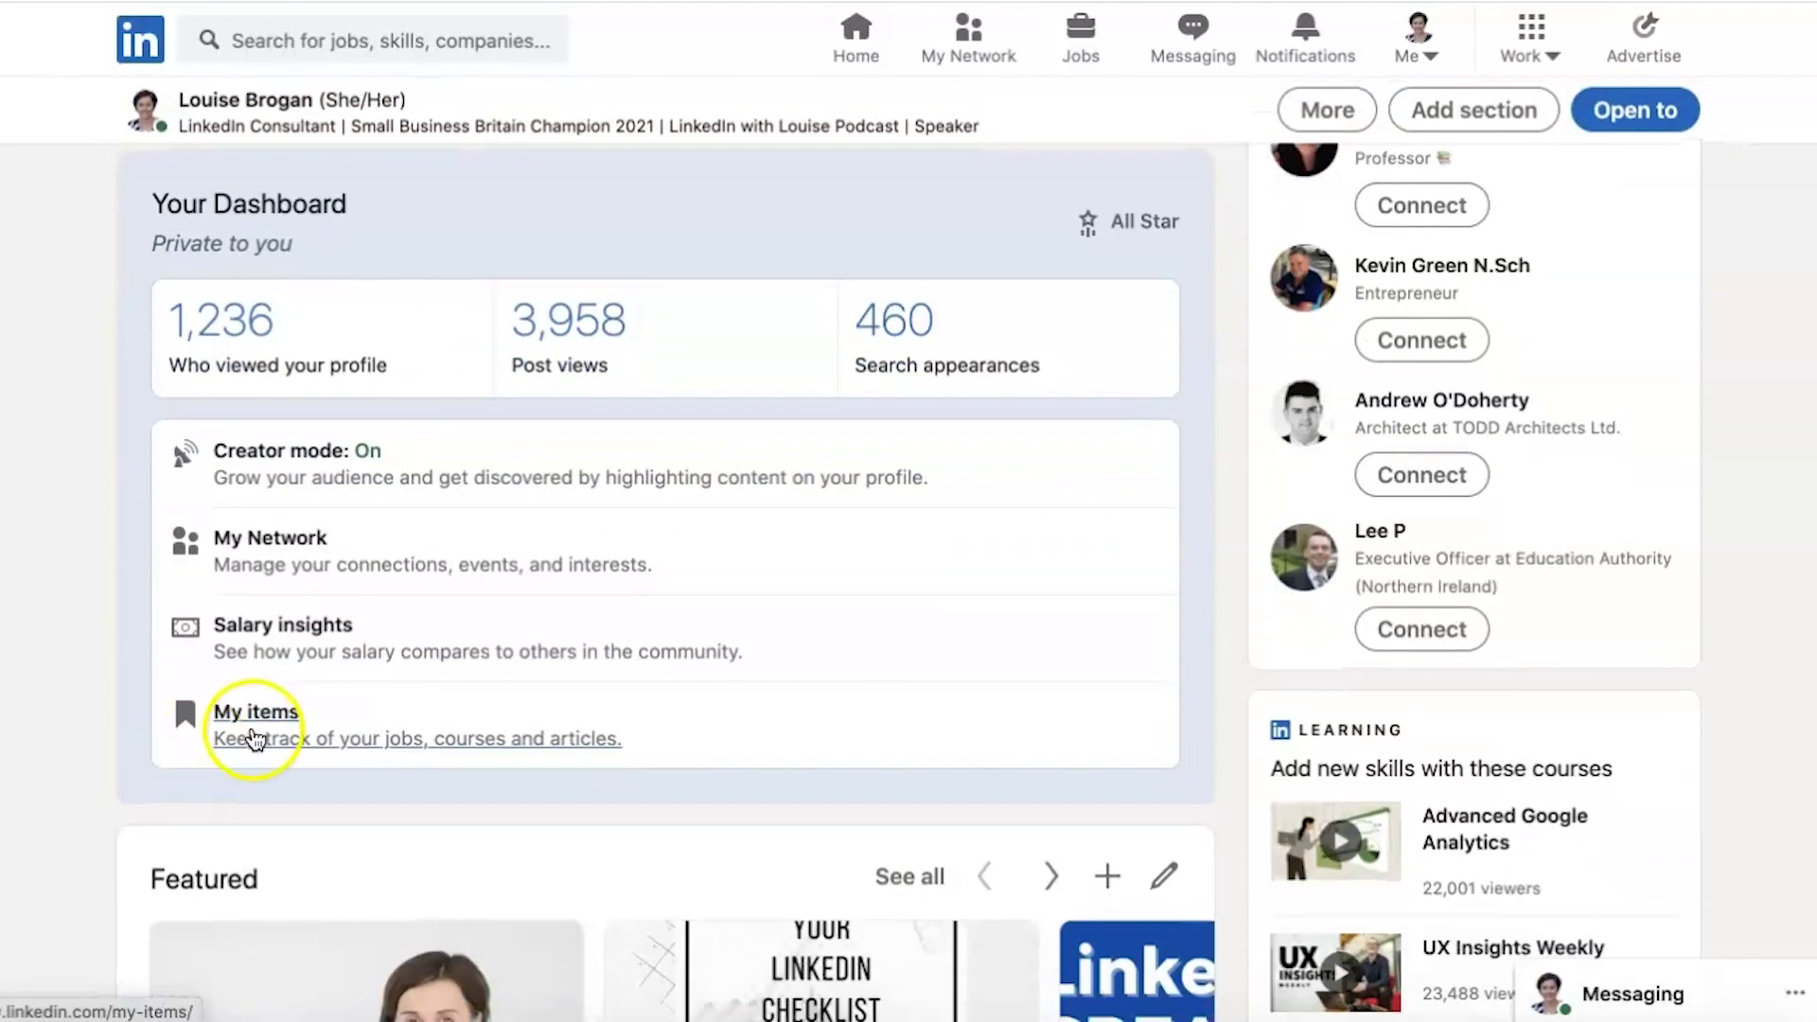
{"action": "left_click", "coordinate": [254, 718]}
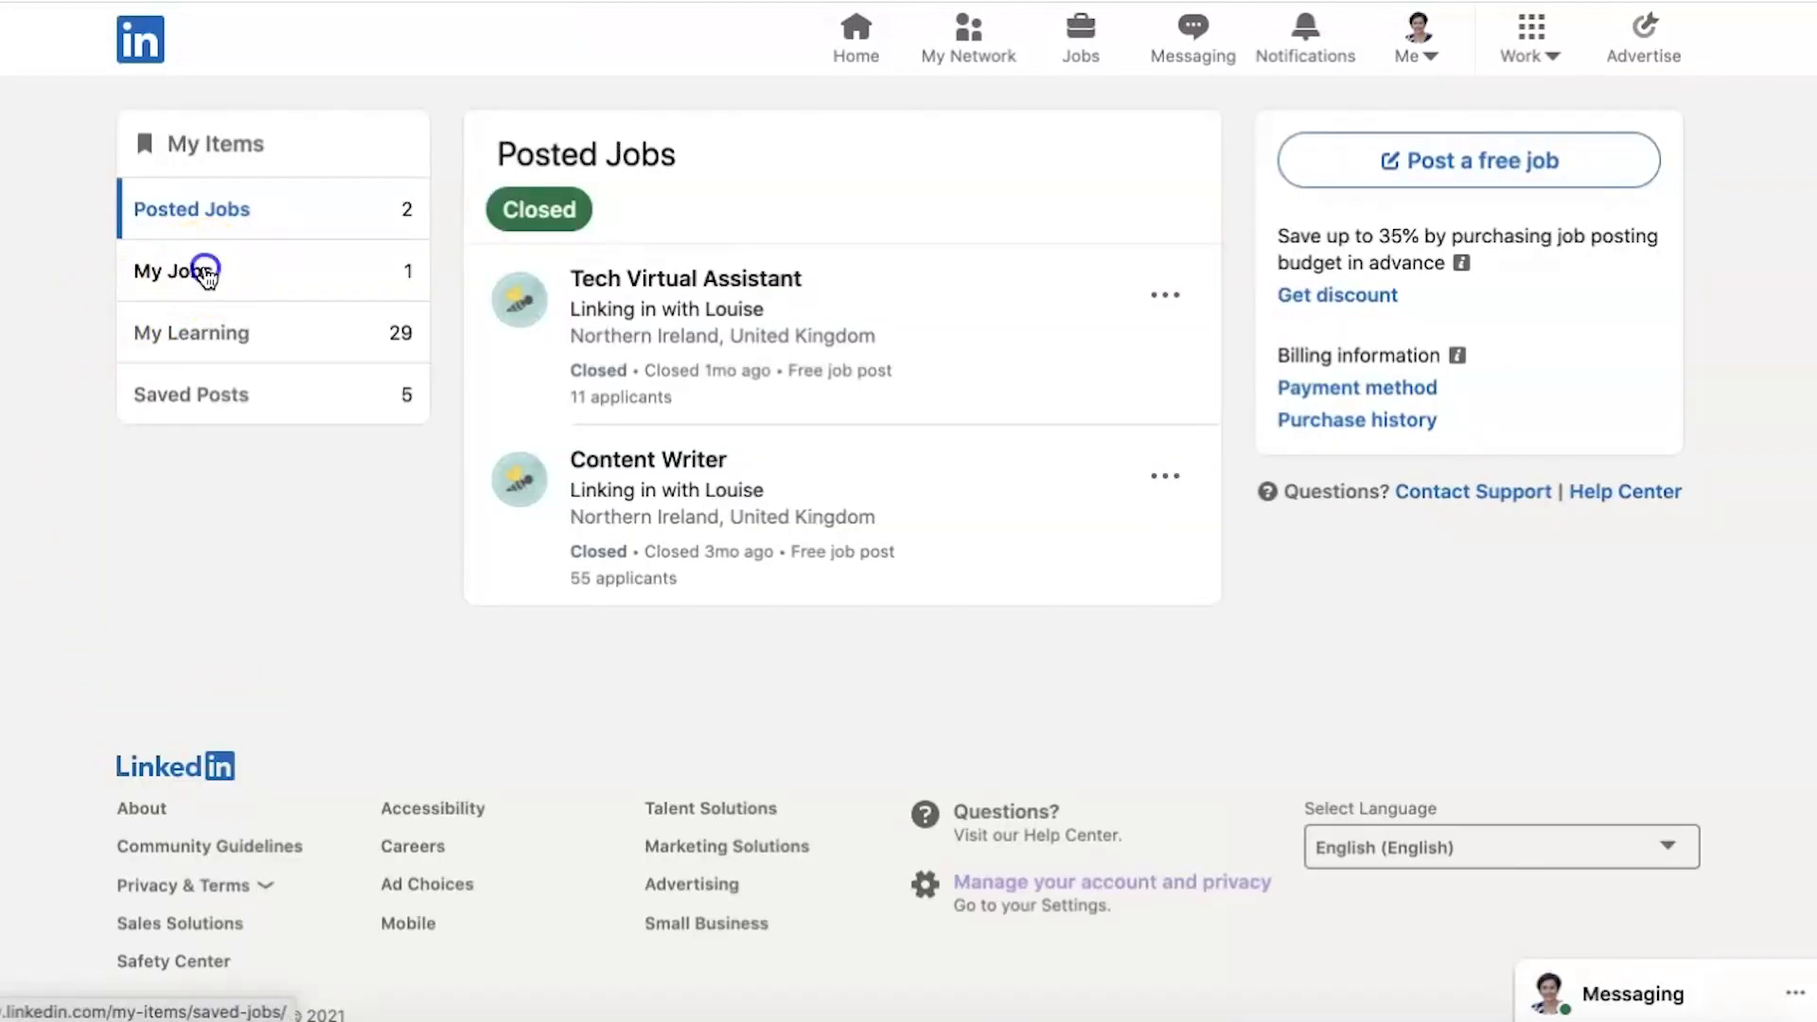
{"action": "left_click", "coordinate": [205, 273]}
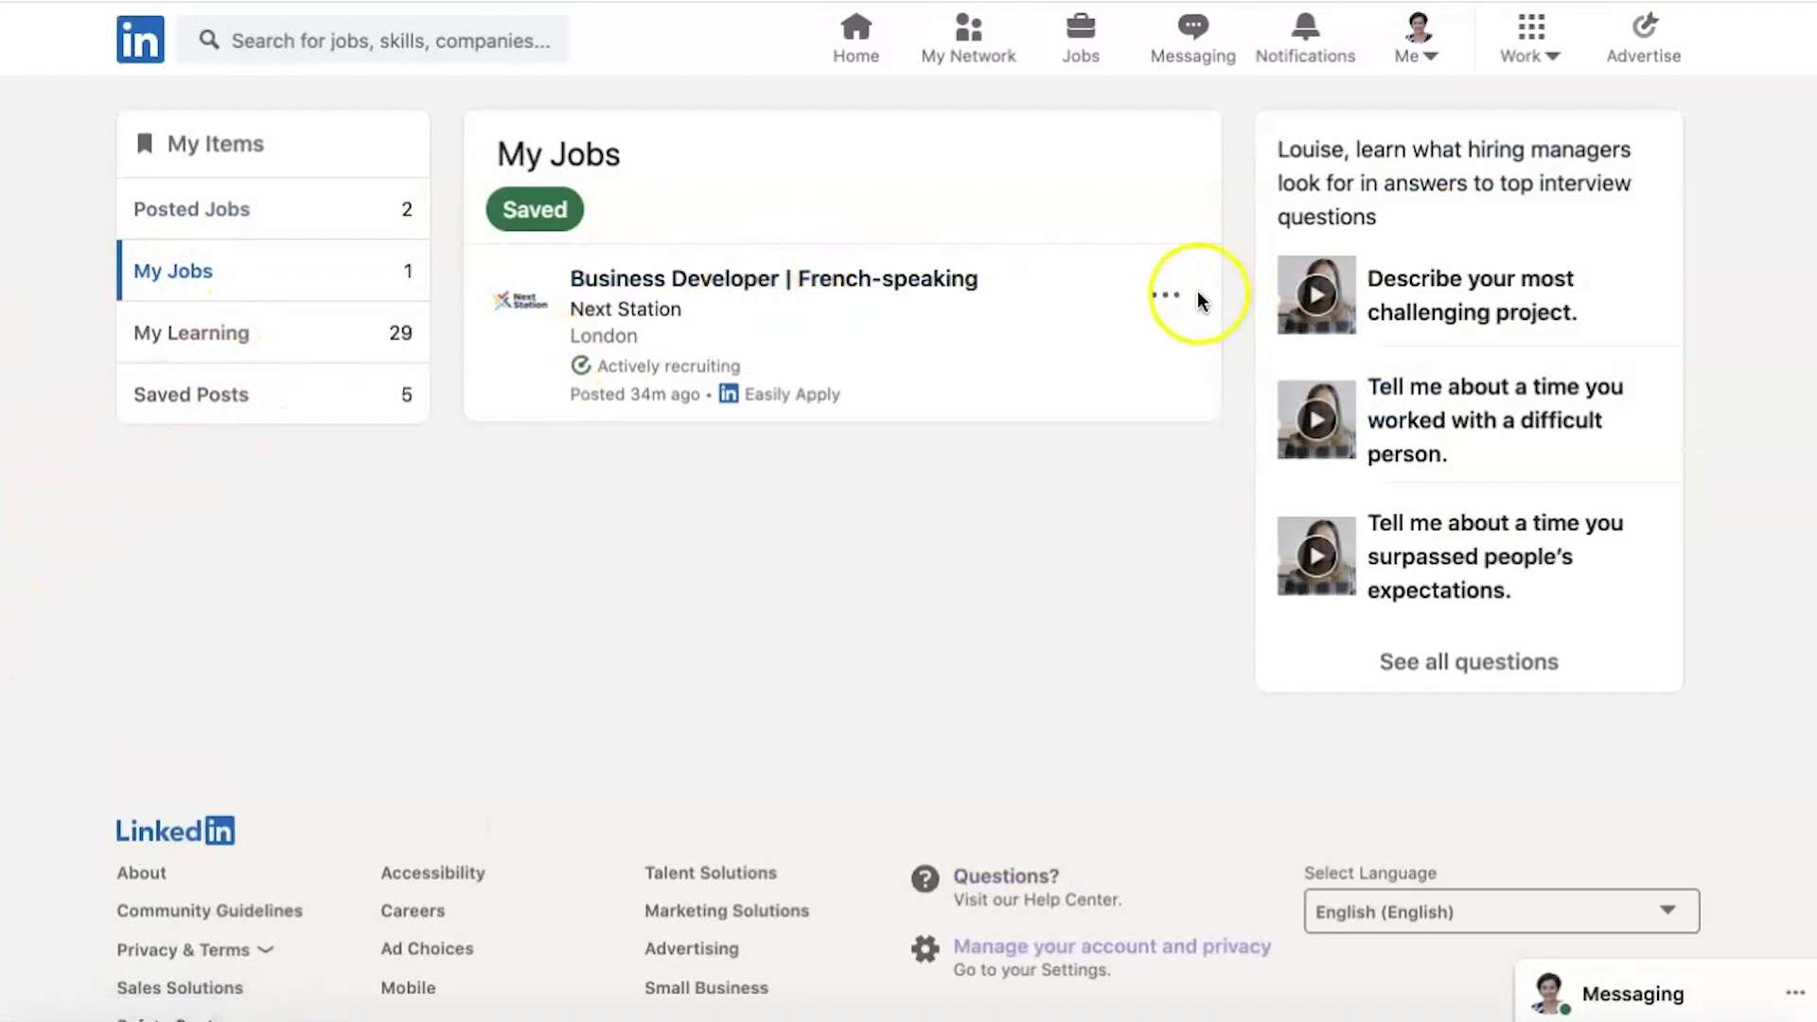
- Unsave the Business Developer job, then return to the Jobs home page
{"action": "left_click", "coordinate": [1174, 296]}
{"action": "left_click", "coordinate": [975, 486]}
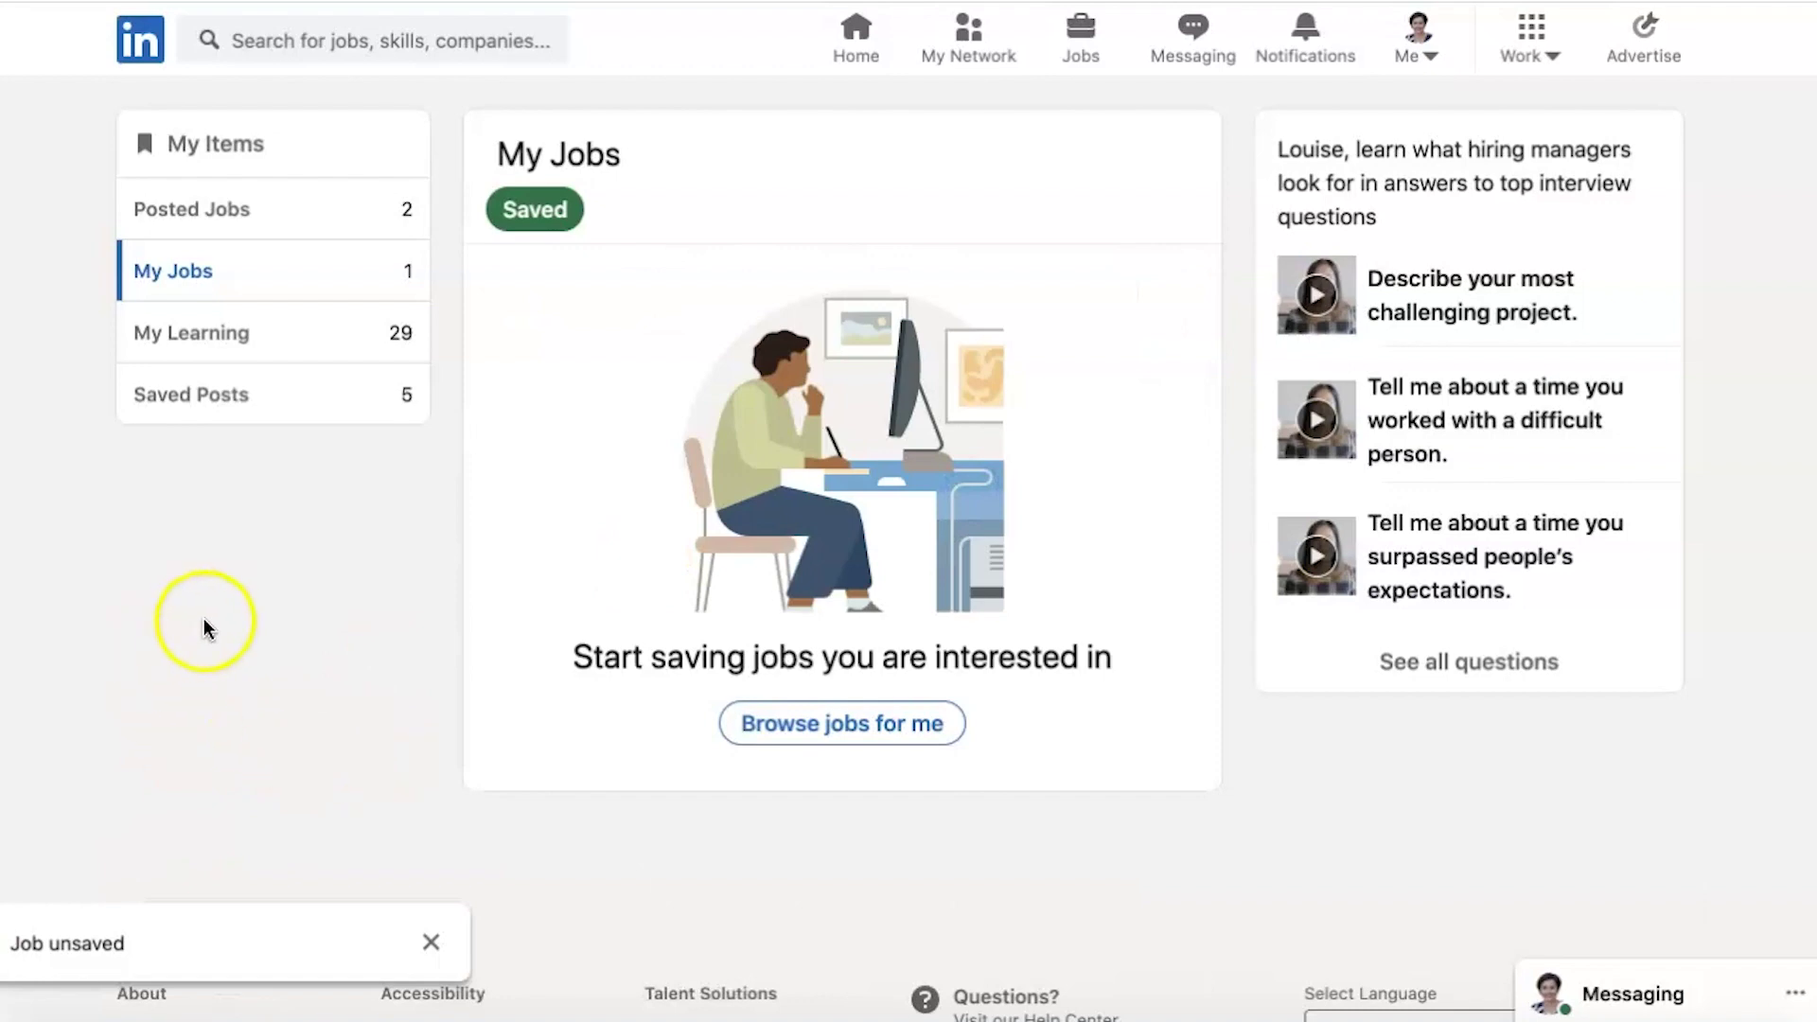
{"action": "left_click", "coordinate": [1079, 33]}
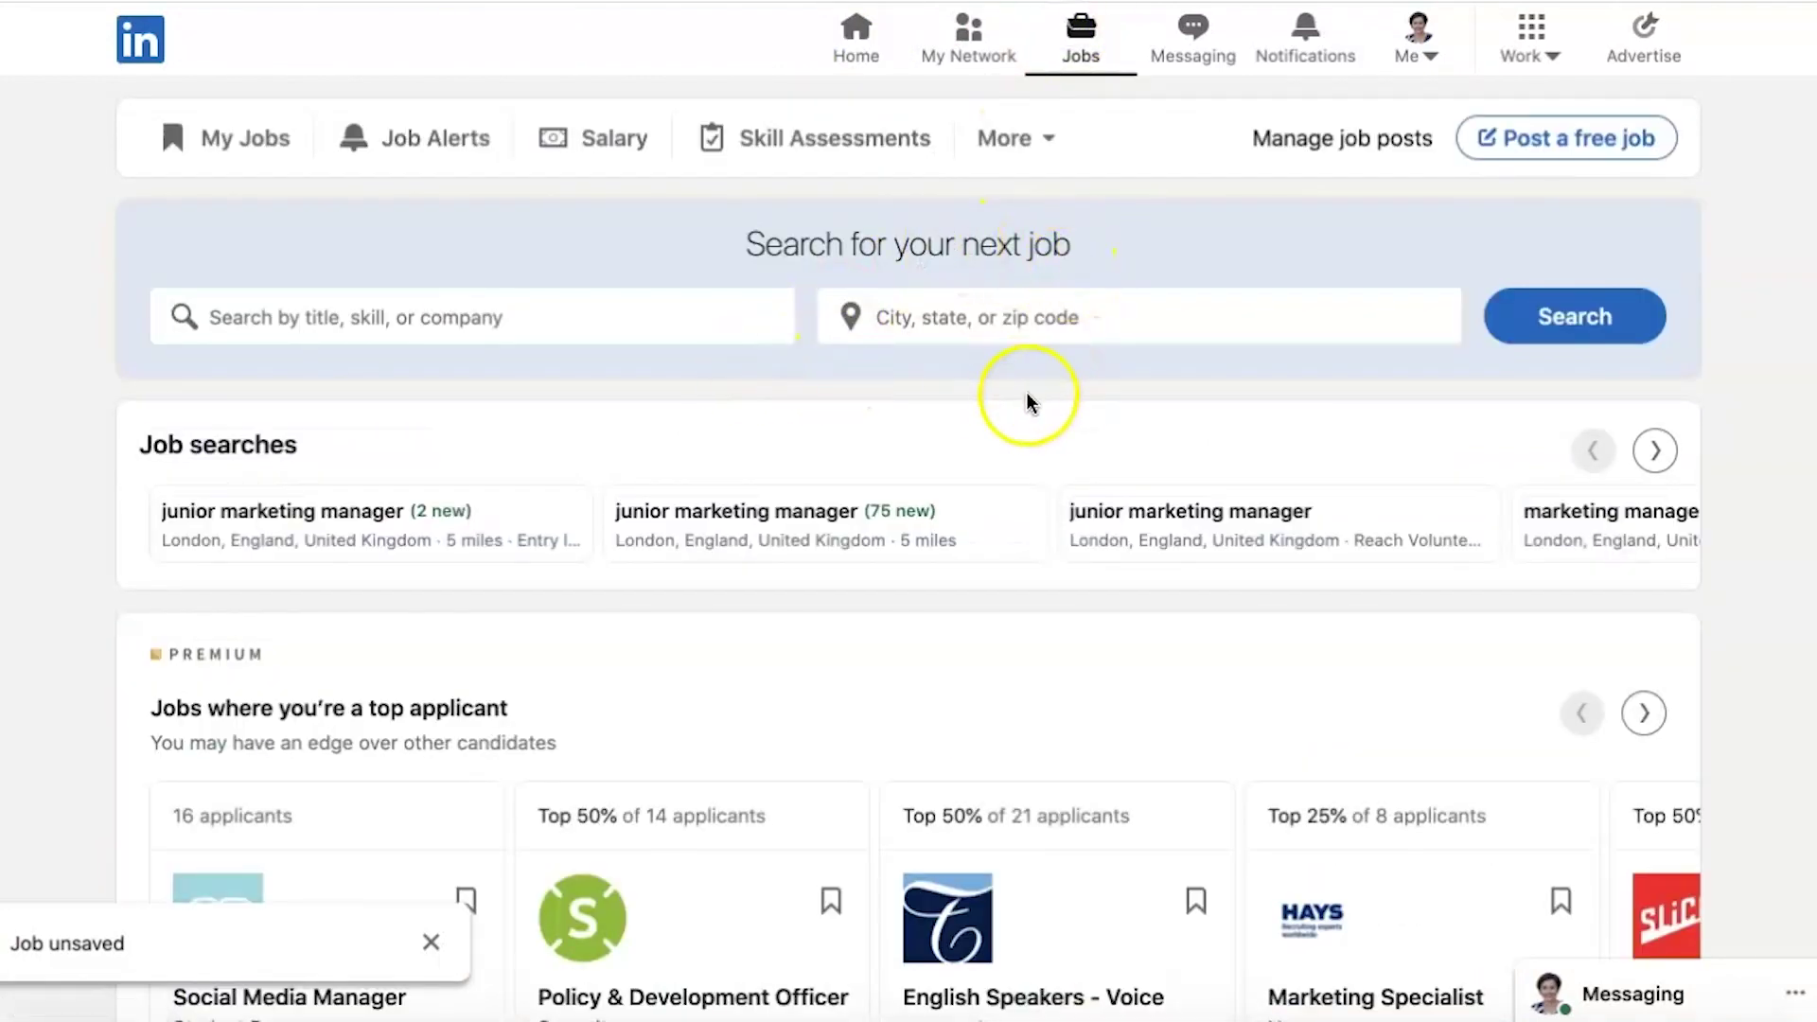
- Search for jobs using the 'sales team member' title suggestion
{"action": "left_click", "coordinate": [683, 303]}
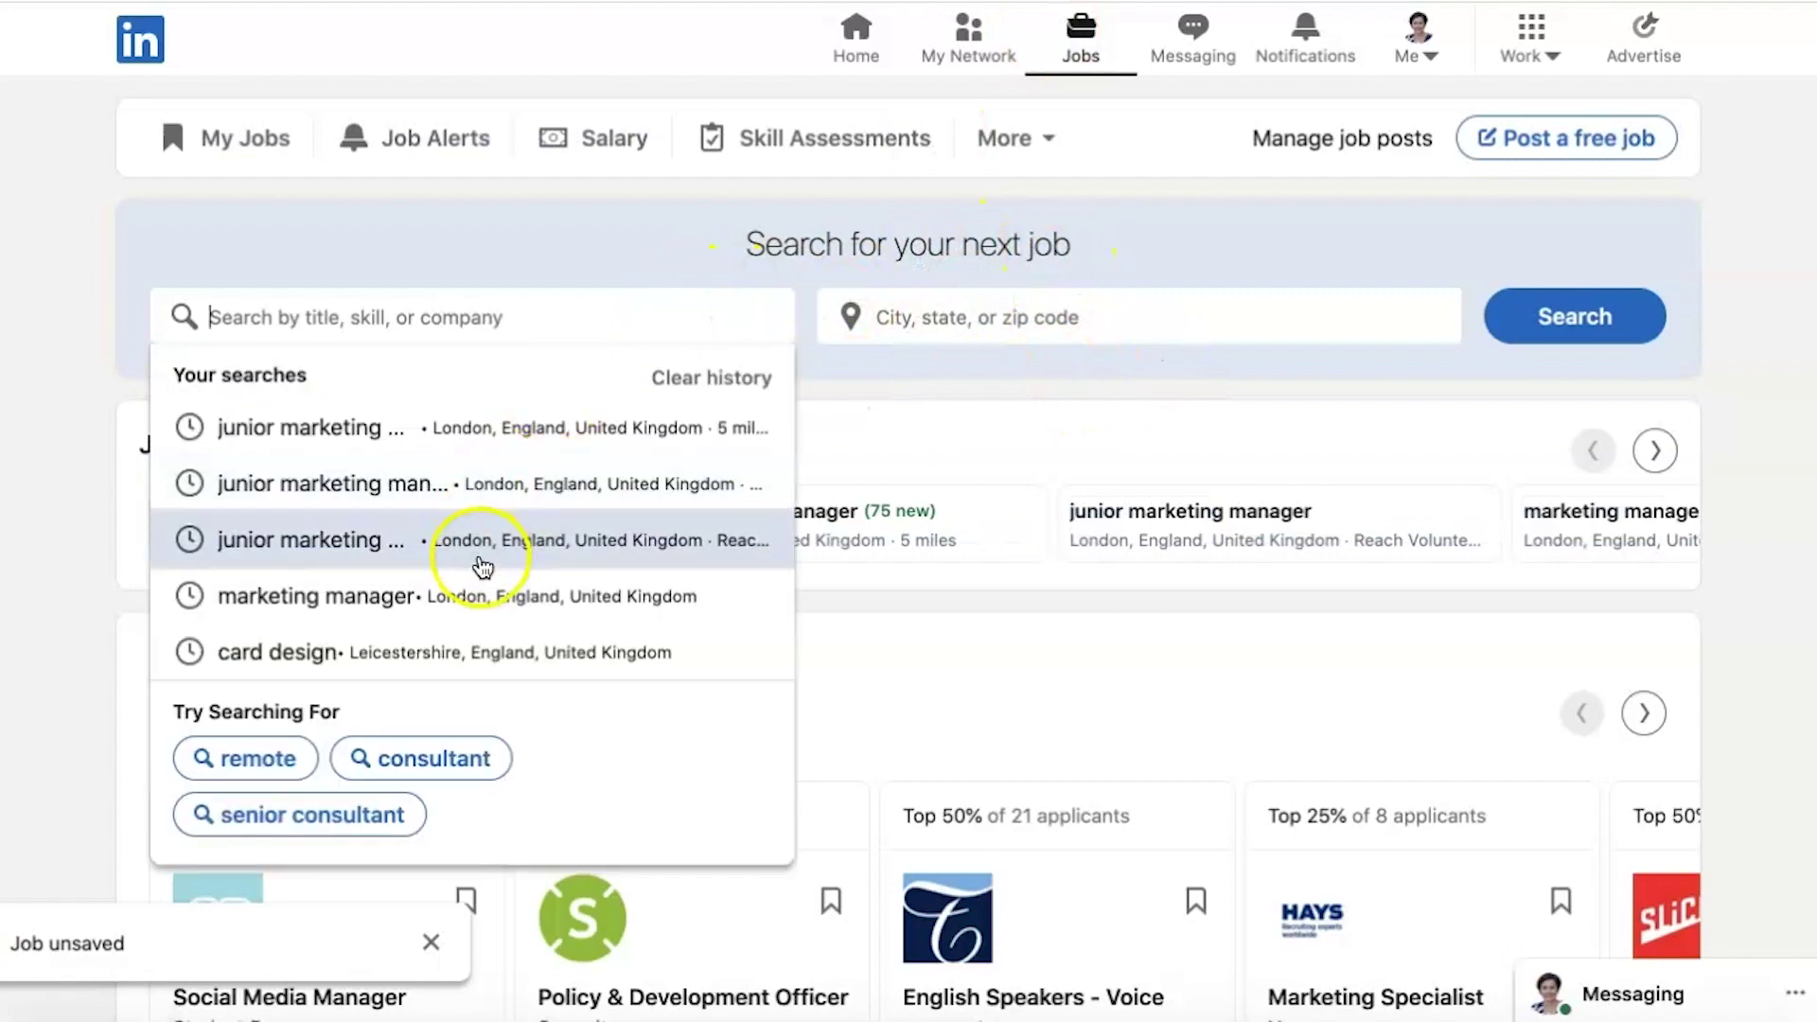
{"action": "type", "text": "sa"}
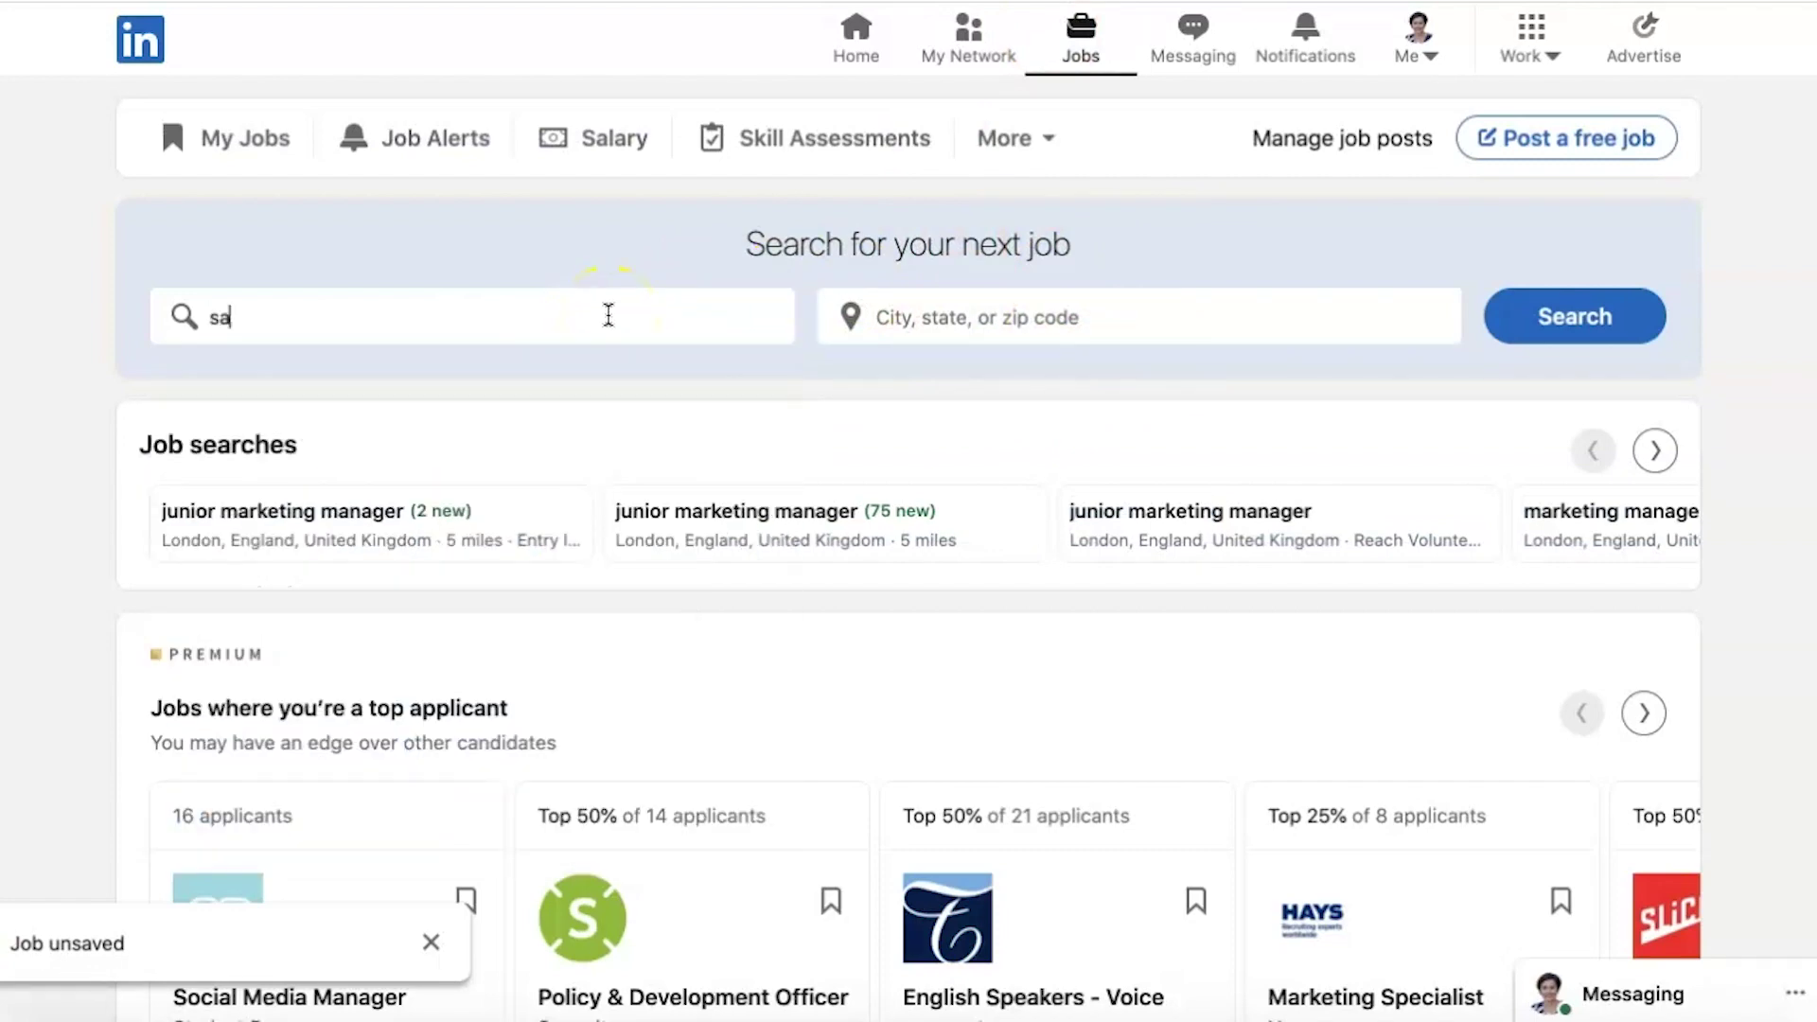
{"action": "type", "text": "les team"}
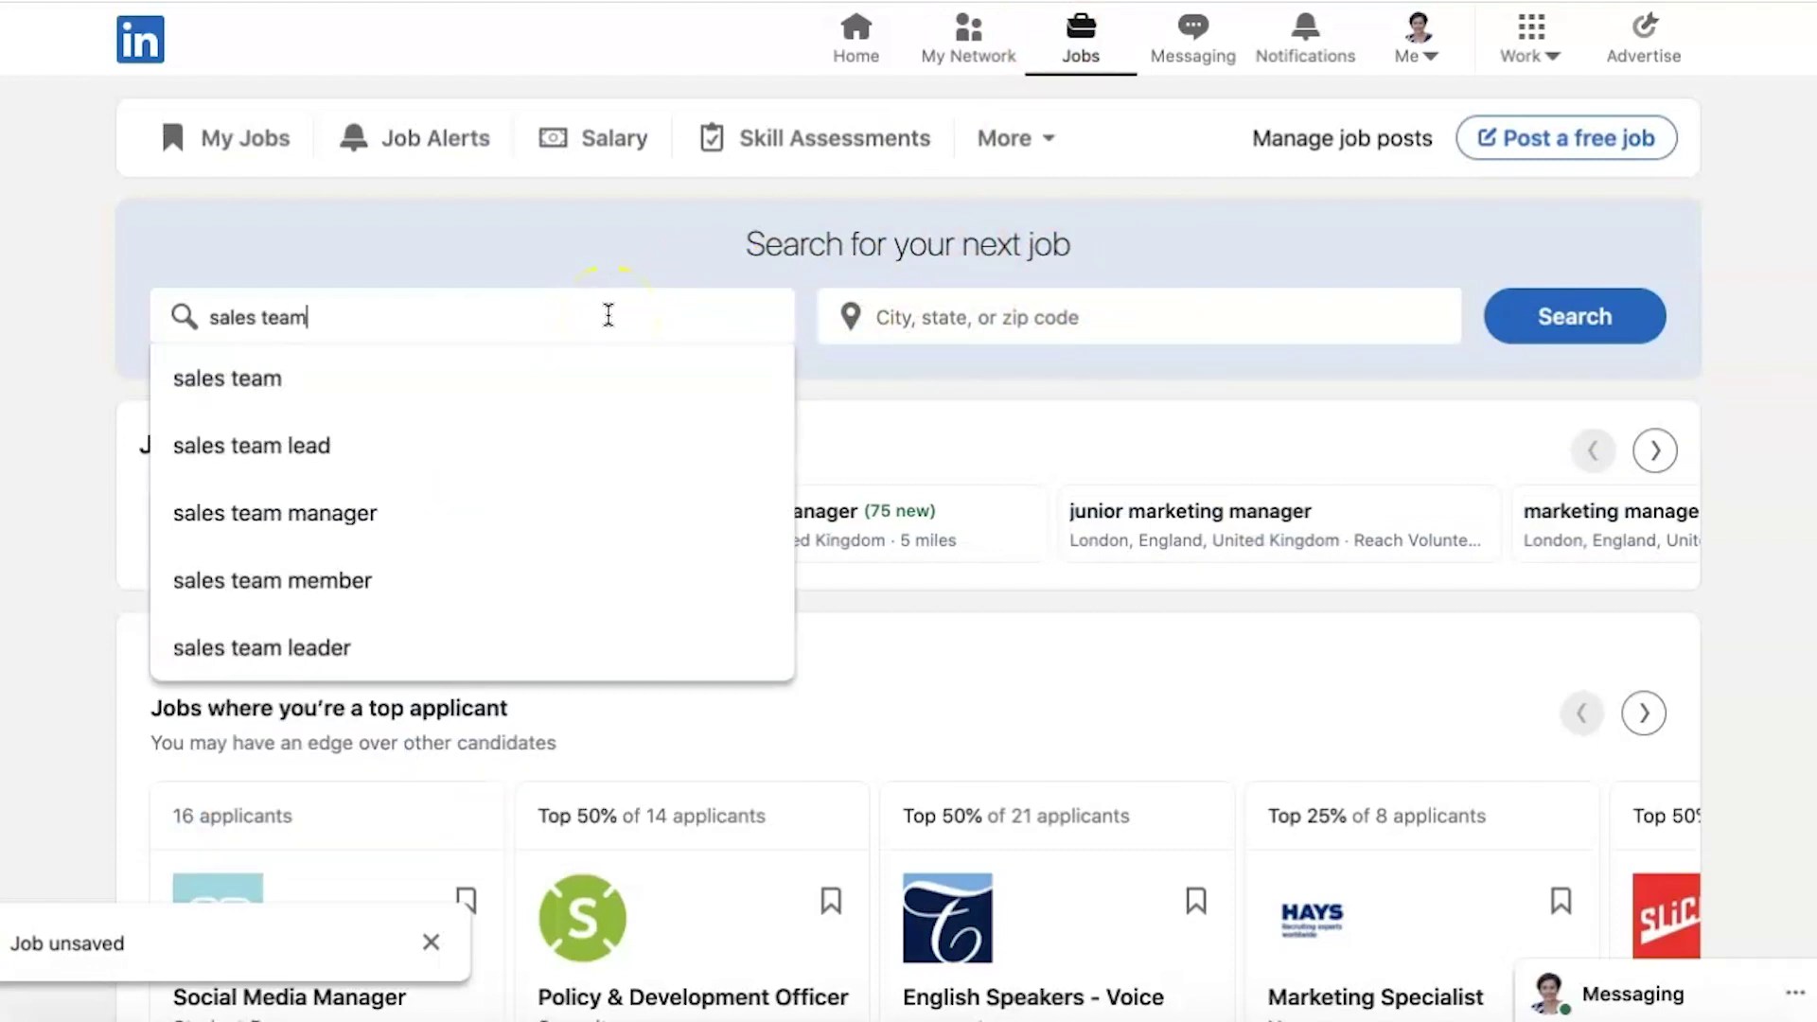
{"action": "left_click", "coordinate": [400, 595]}
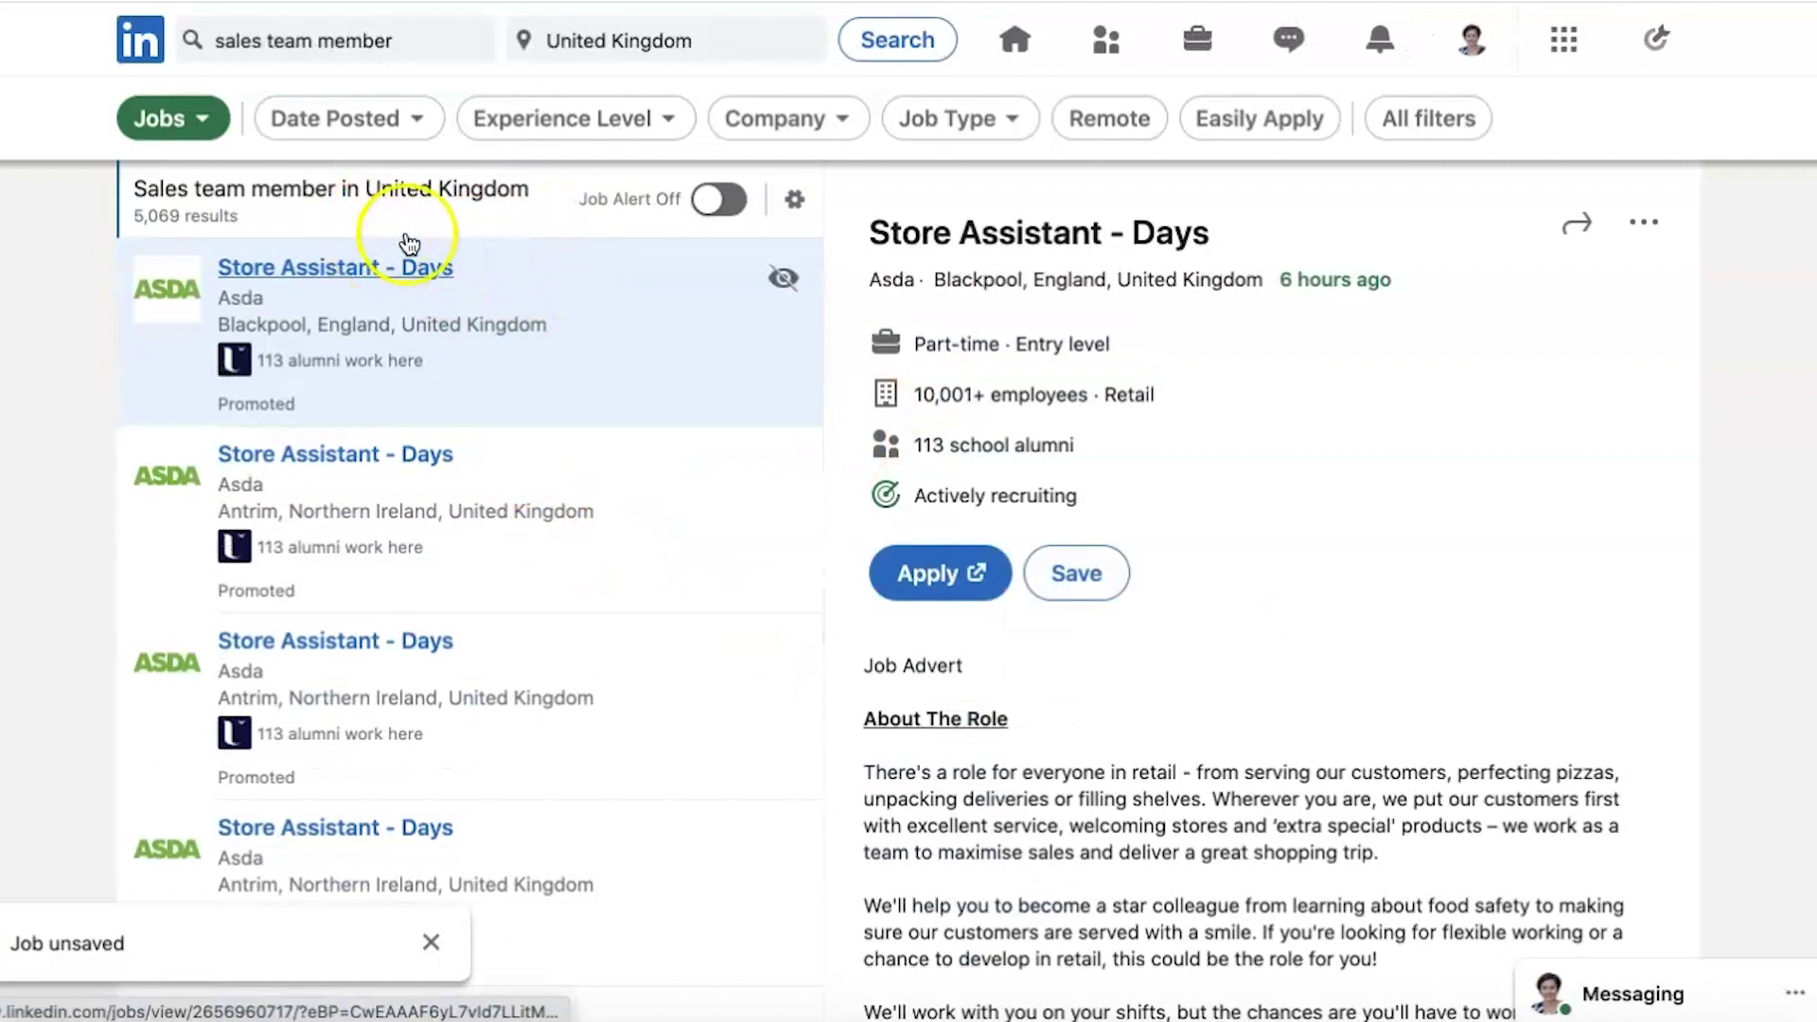
- Filter the results to Past 24 hours and Internship level, leaving 3 results
{"action": "left_click", "coordinate": [364, 130]}
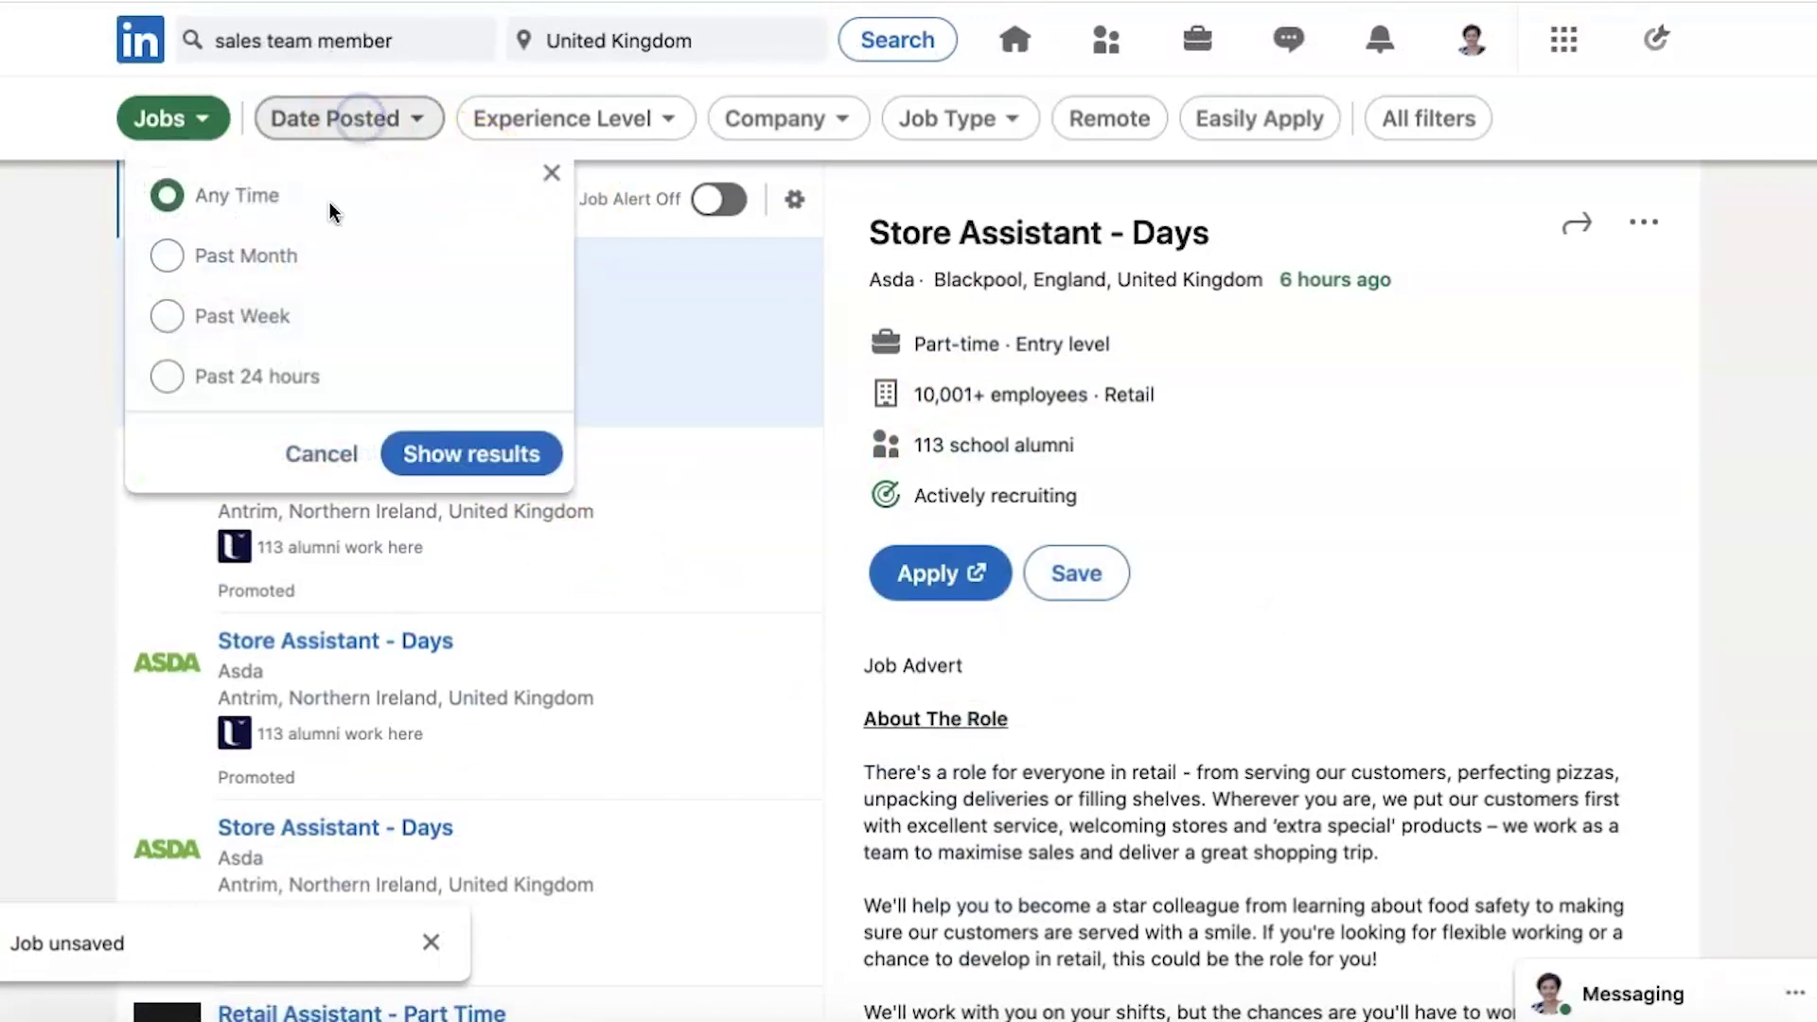
{"action": "left_click", "coordinate": [284, 371]}
{"action": "left_click", "coordinate": [402, 452]}
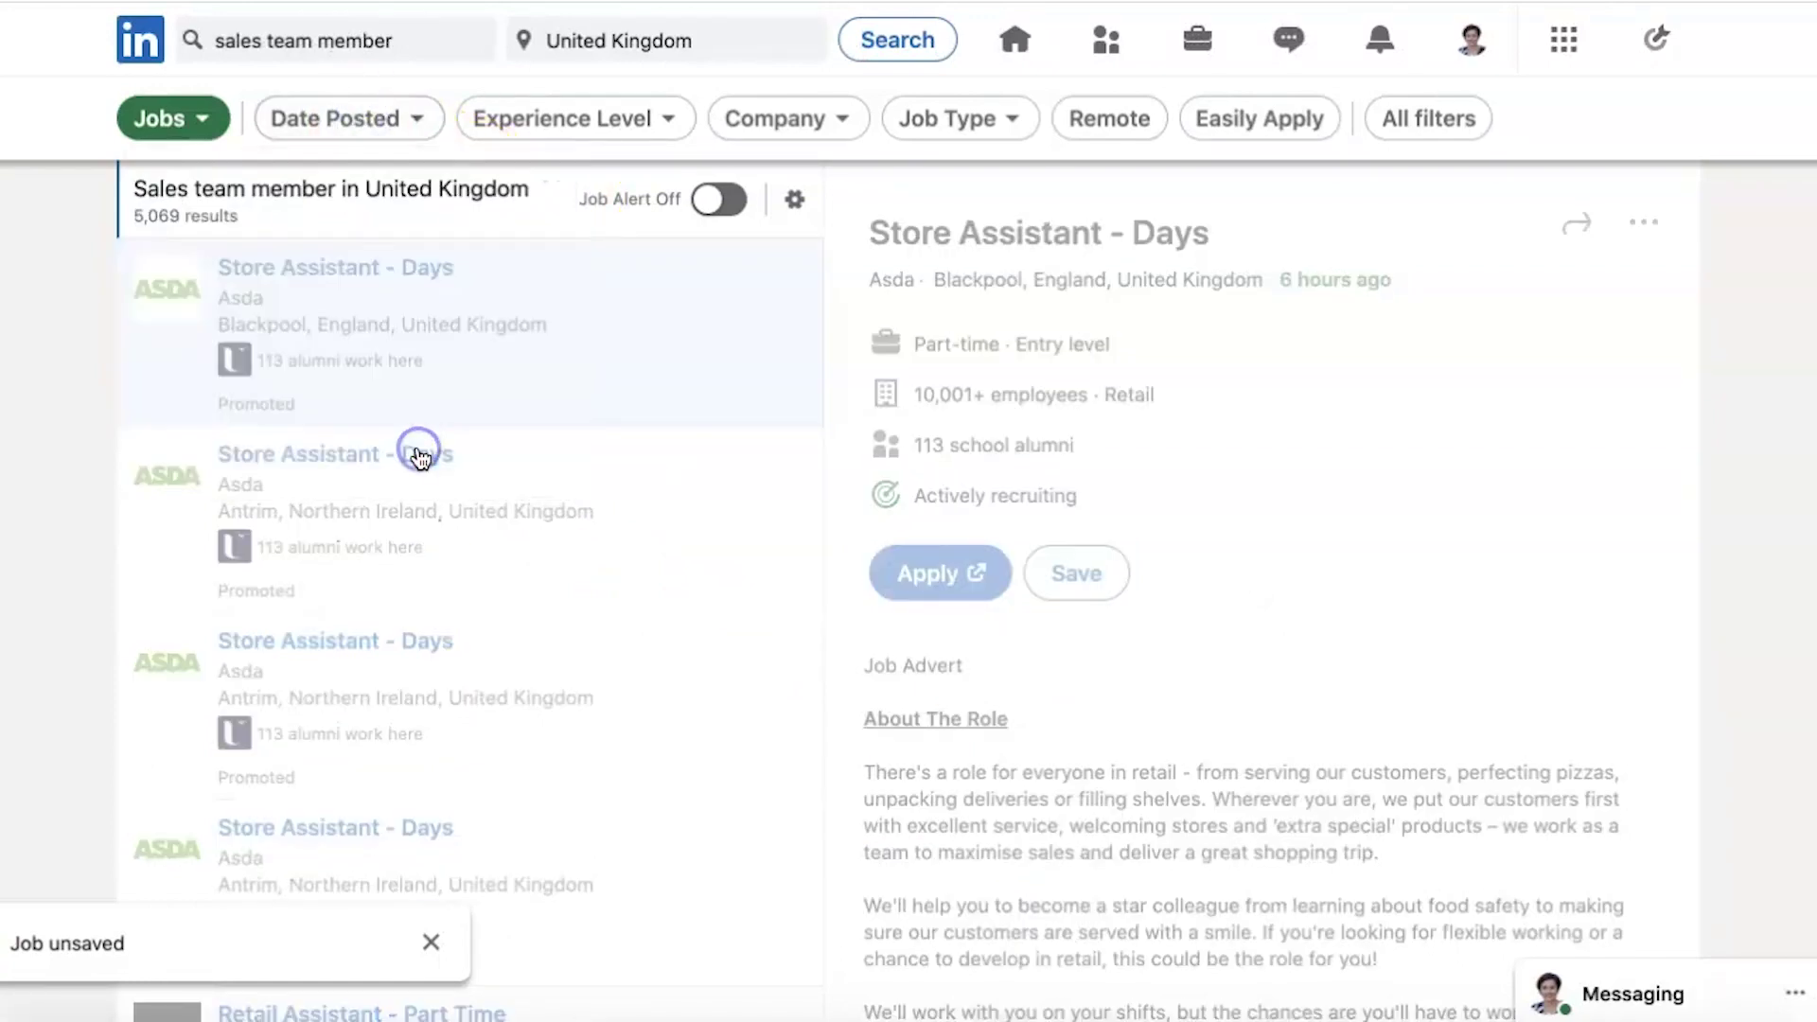
{"action": "left_click", "coordinate": [574, 121]}
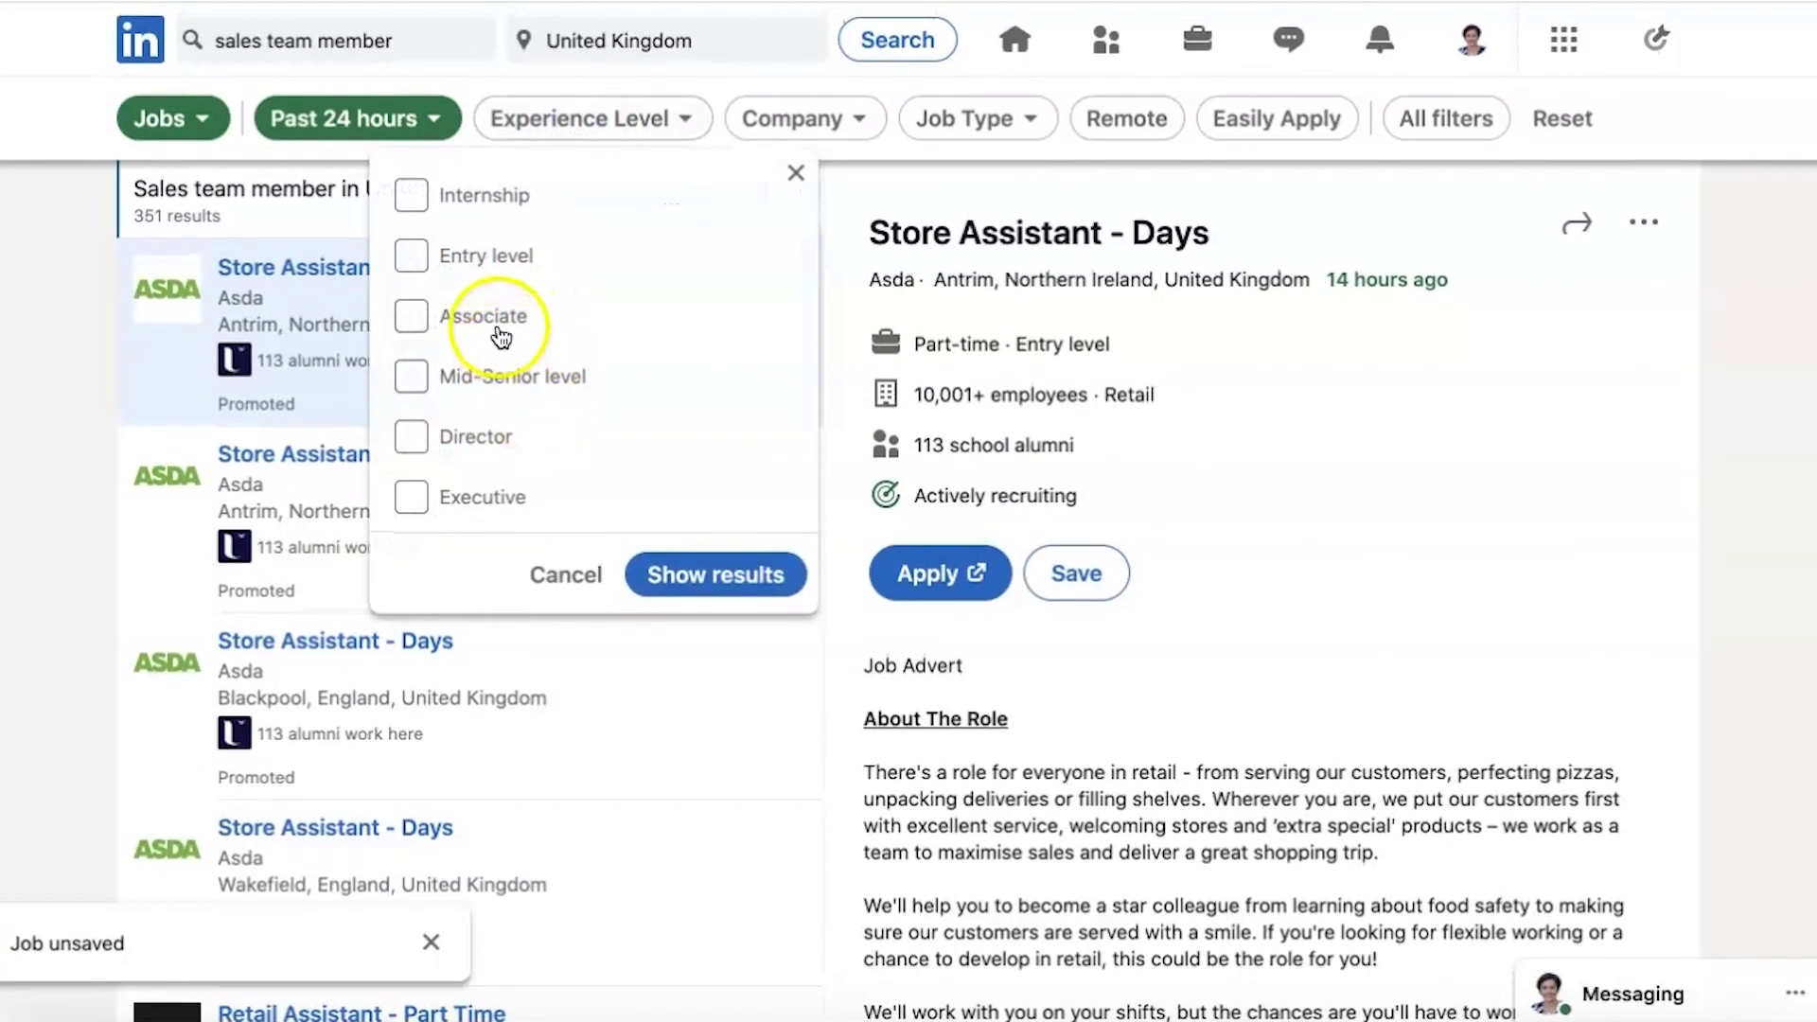
{"action": "left_click", "coordinate": [477, 201]}
{"action": "left_click", "coordinate": [660, 574]}
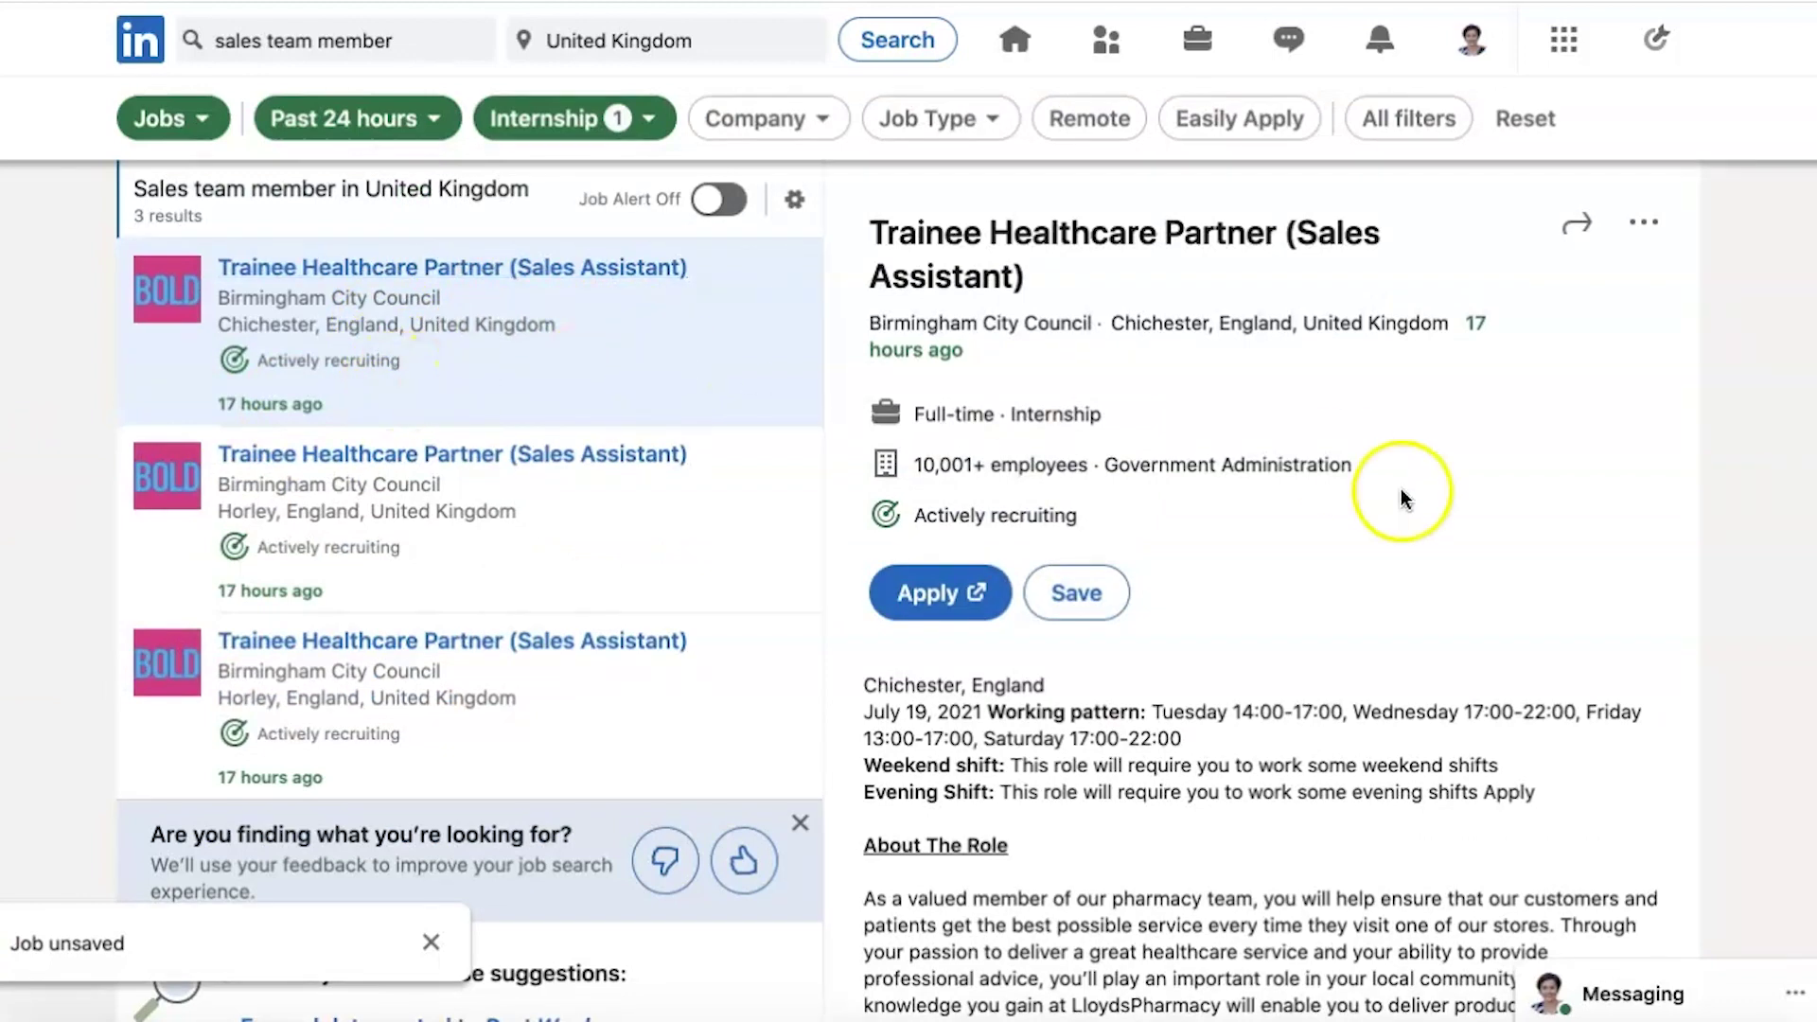
- Answer Yes to wanting salary information on the Chichester Trainee Healthcare Partner posting
{"action": "scroll", "coordinate": [1349, 627], "scroll_direction": "down", "scroll_amount": 4}
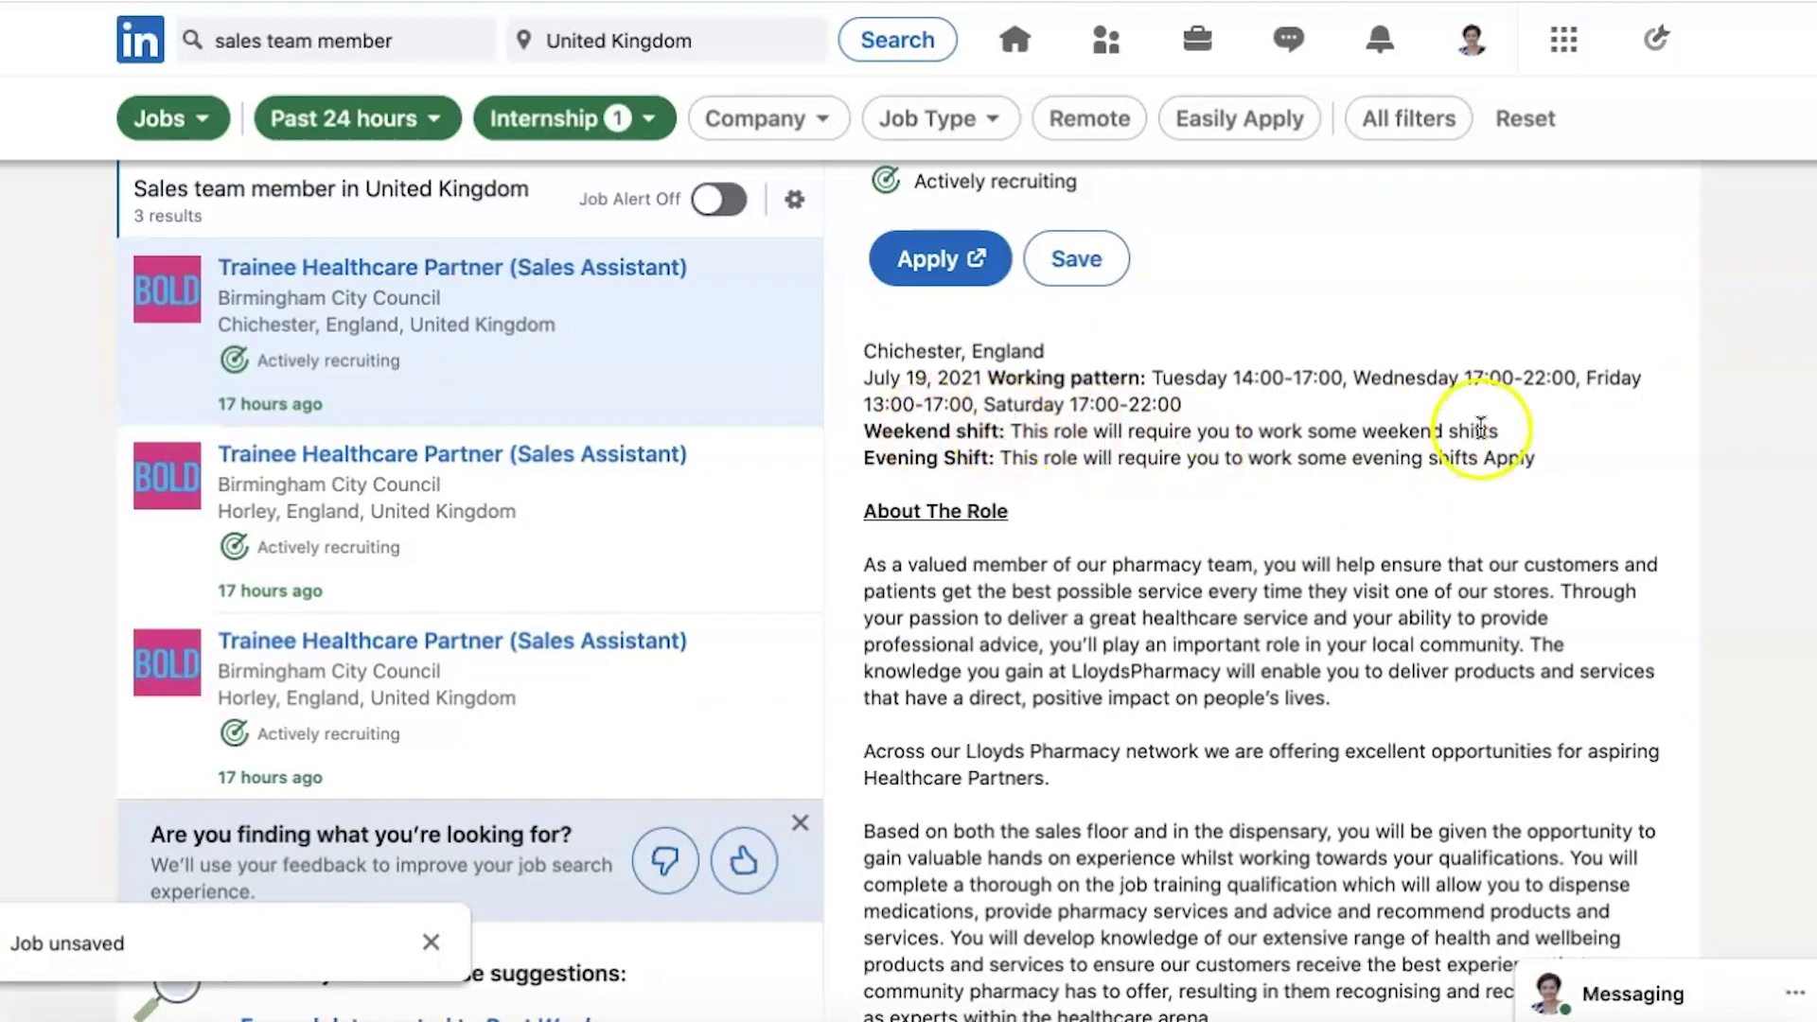
{"action": "scroll", "coordinate": [1051, 487], "scroll_direction": "down", "scroll_amount": 1}
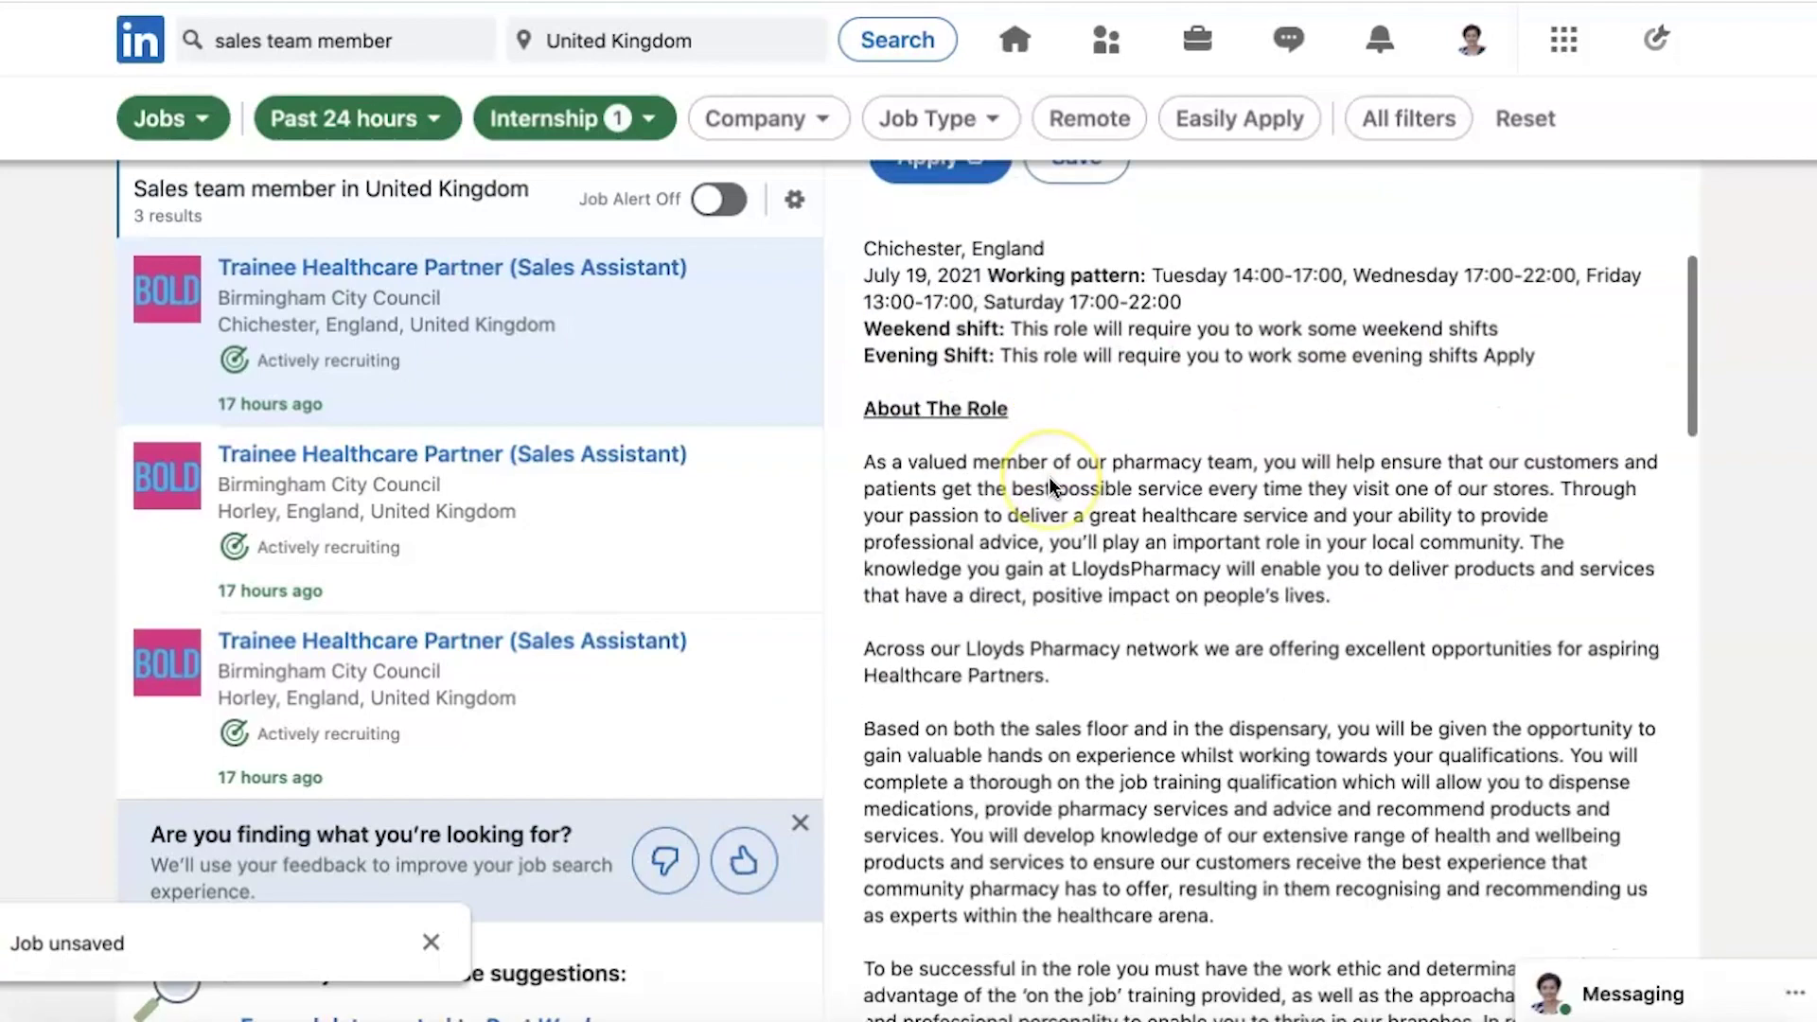
{"action": "scroll", "coordinate": [1048, 477], "scroll_direction": "down", "scroll_amount": 5}
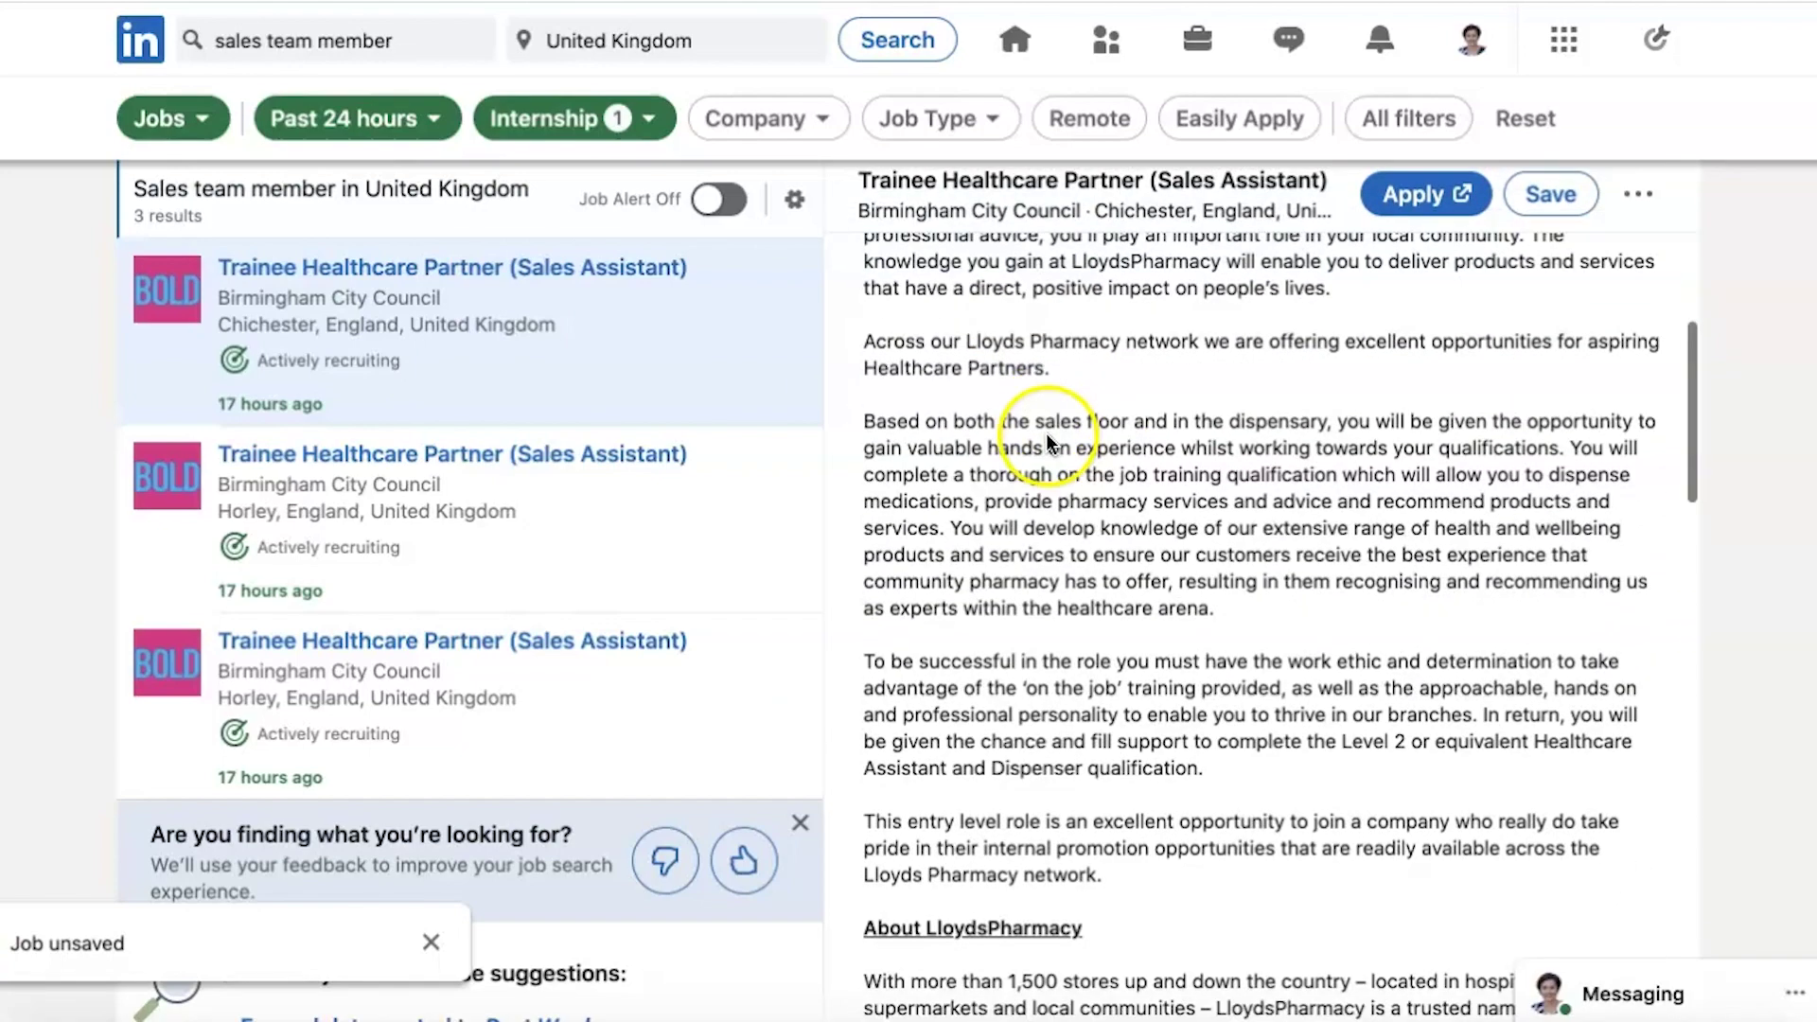
{"action": "scroll", "coordinate": [1048, 359], "scroll_direction": "down", "scroll_amount": 6}
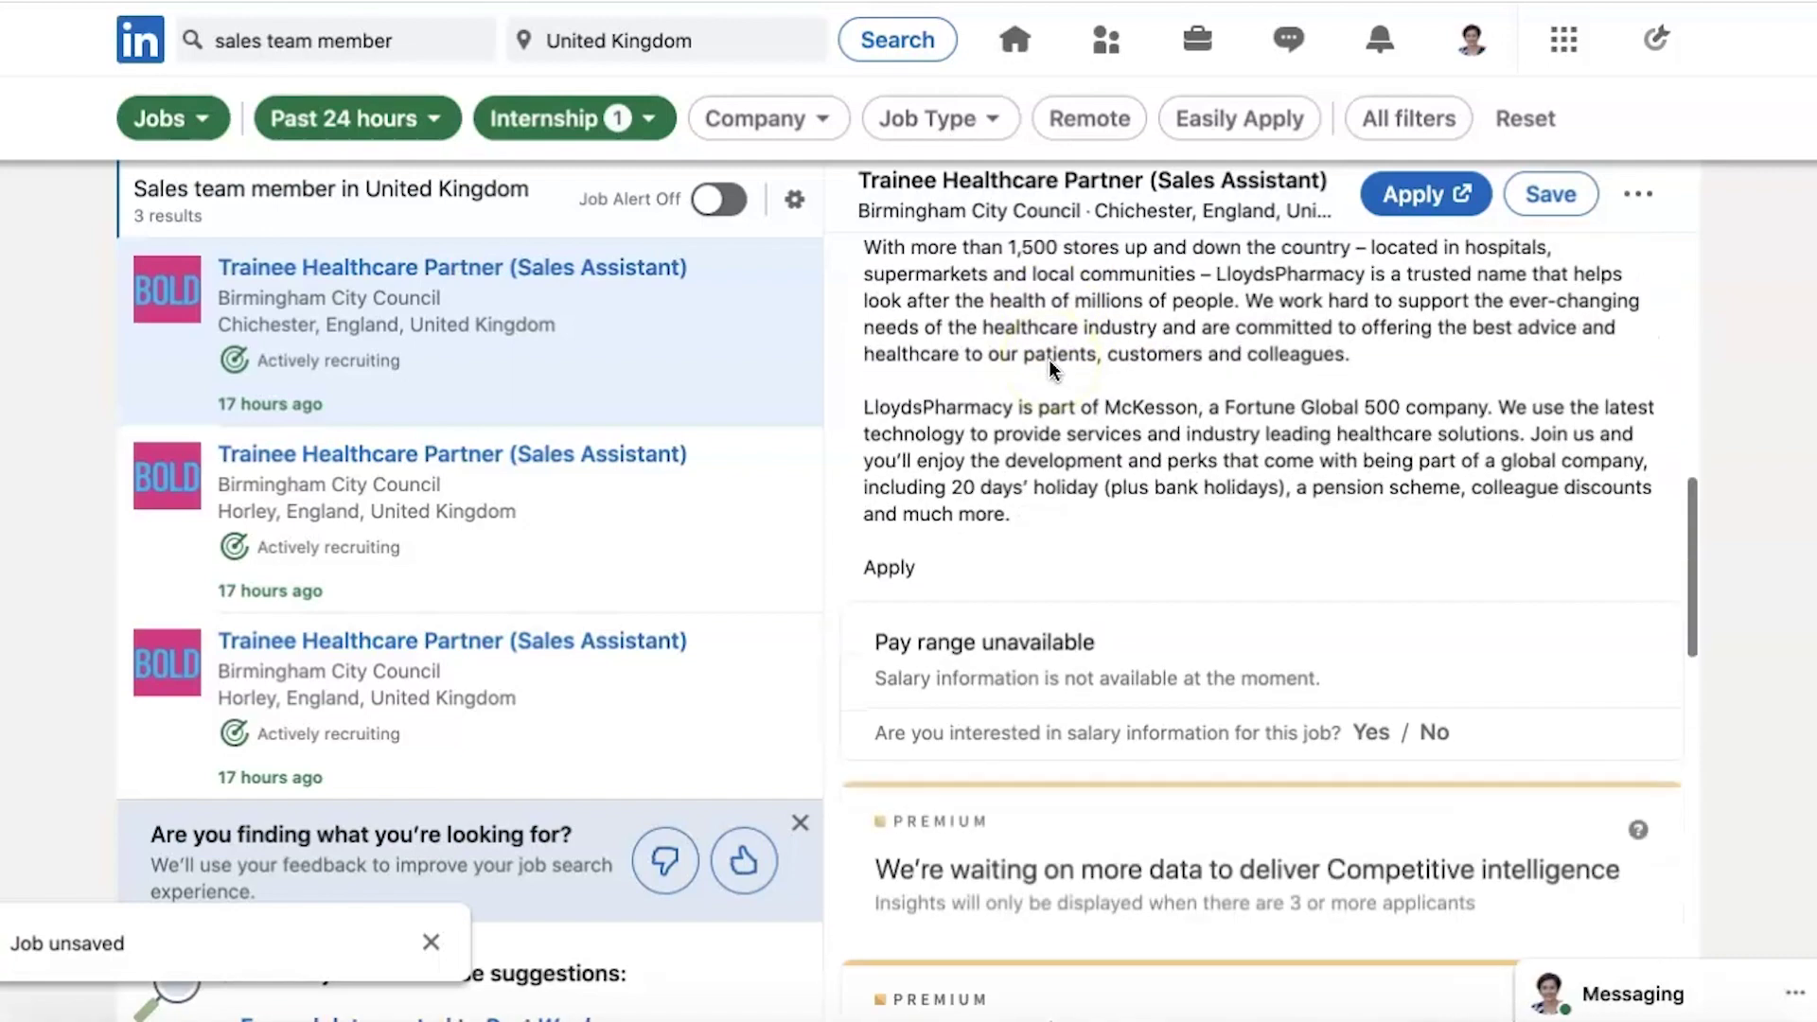
{"action": "scroll", "coordinate": [1049, 369], "scroll_direction": "down", "scroll_amount": 2}
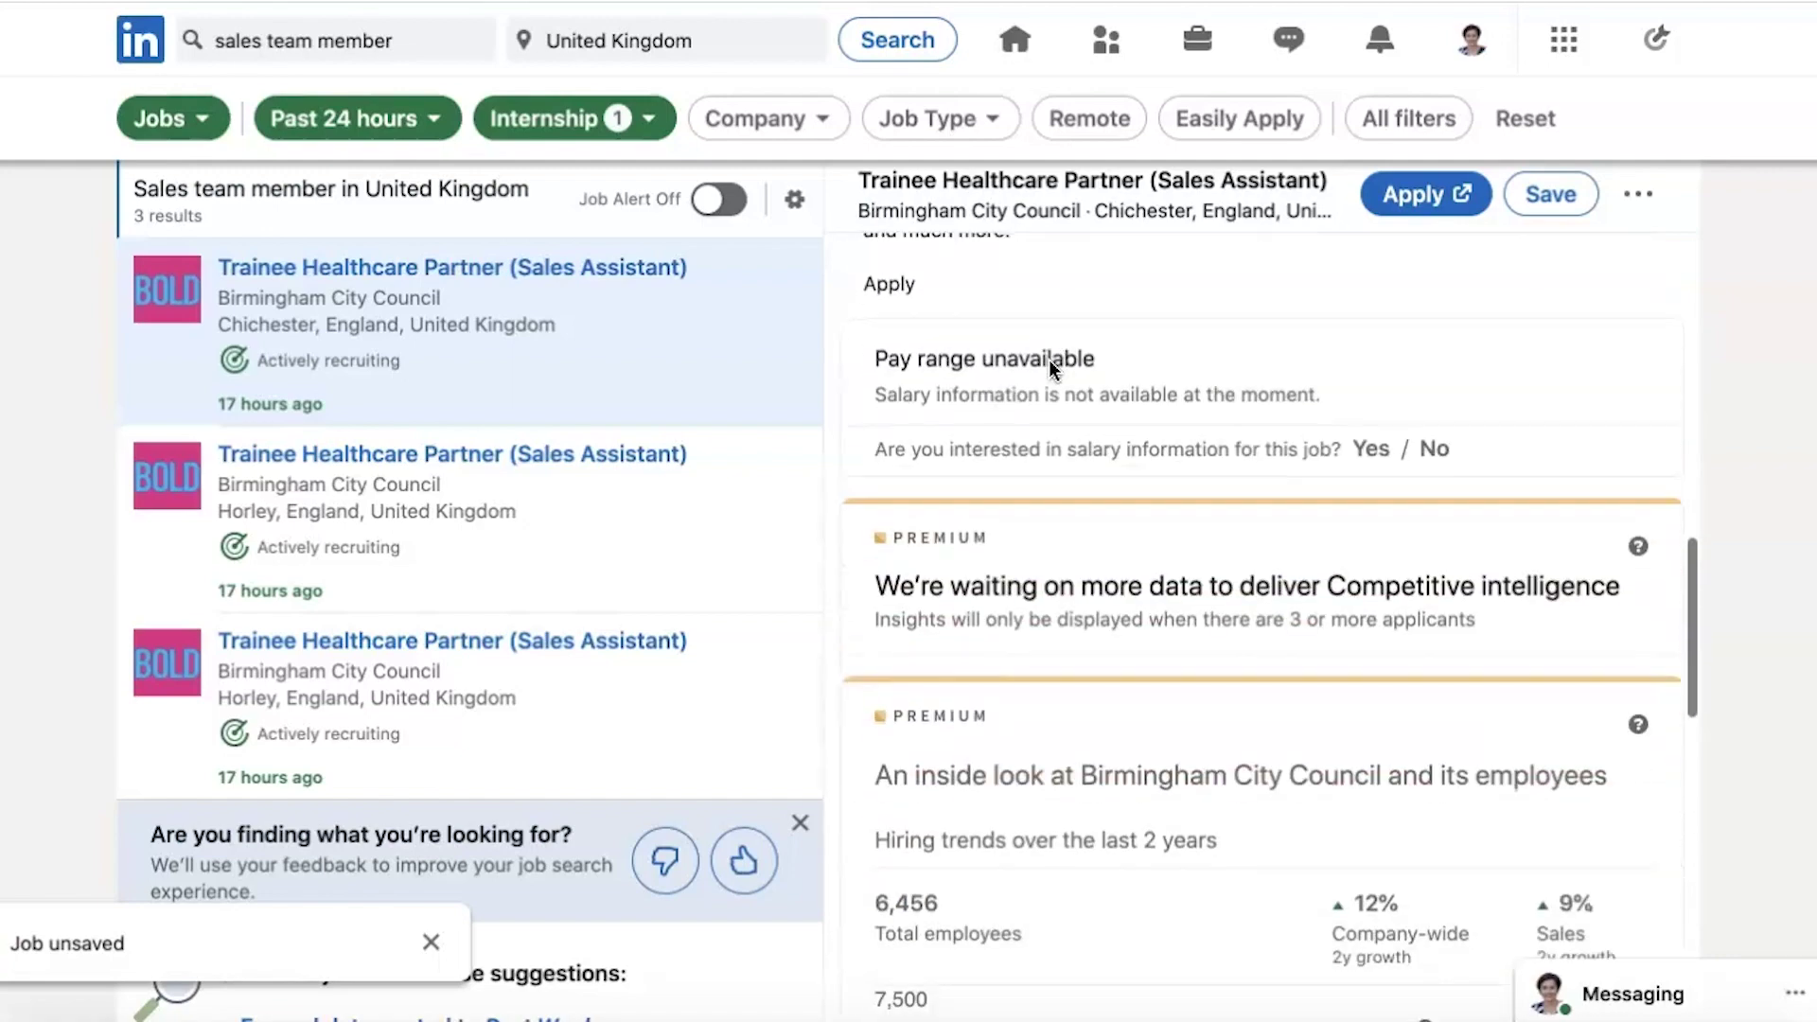
{"action": "left_click", "coordinate": [1374, 447]}
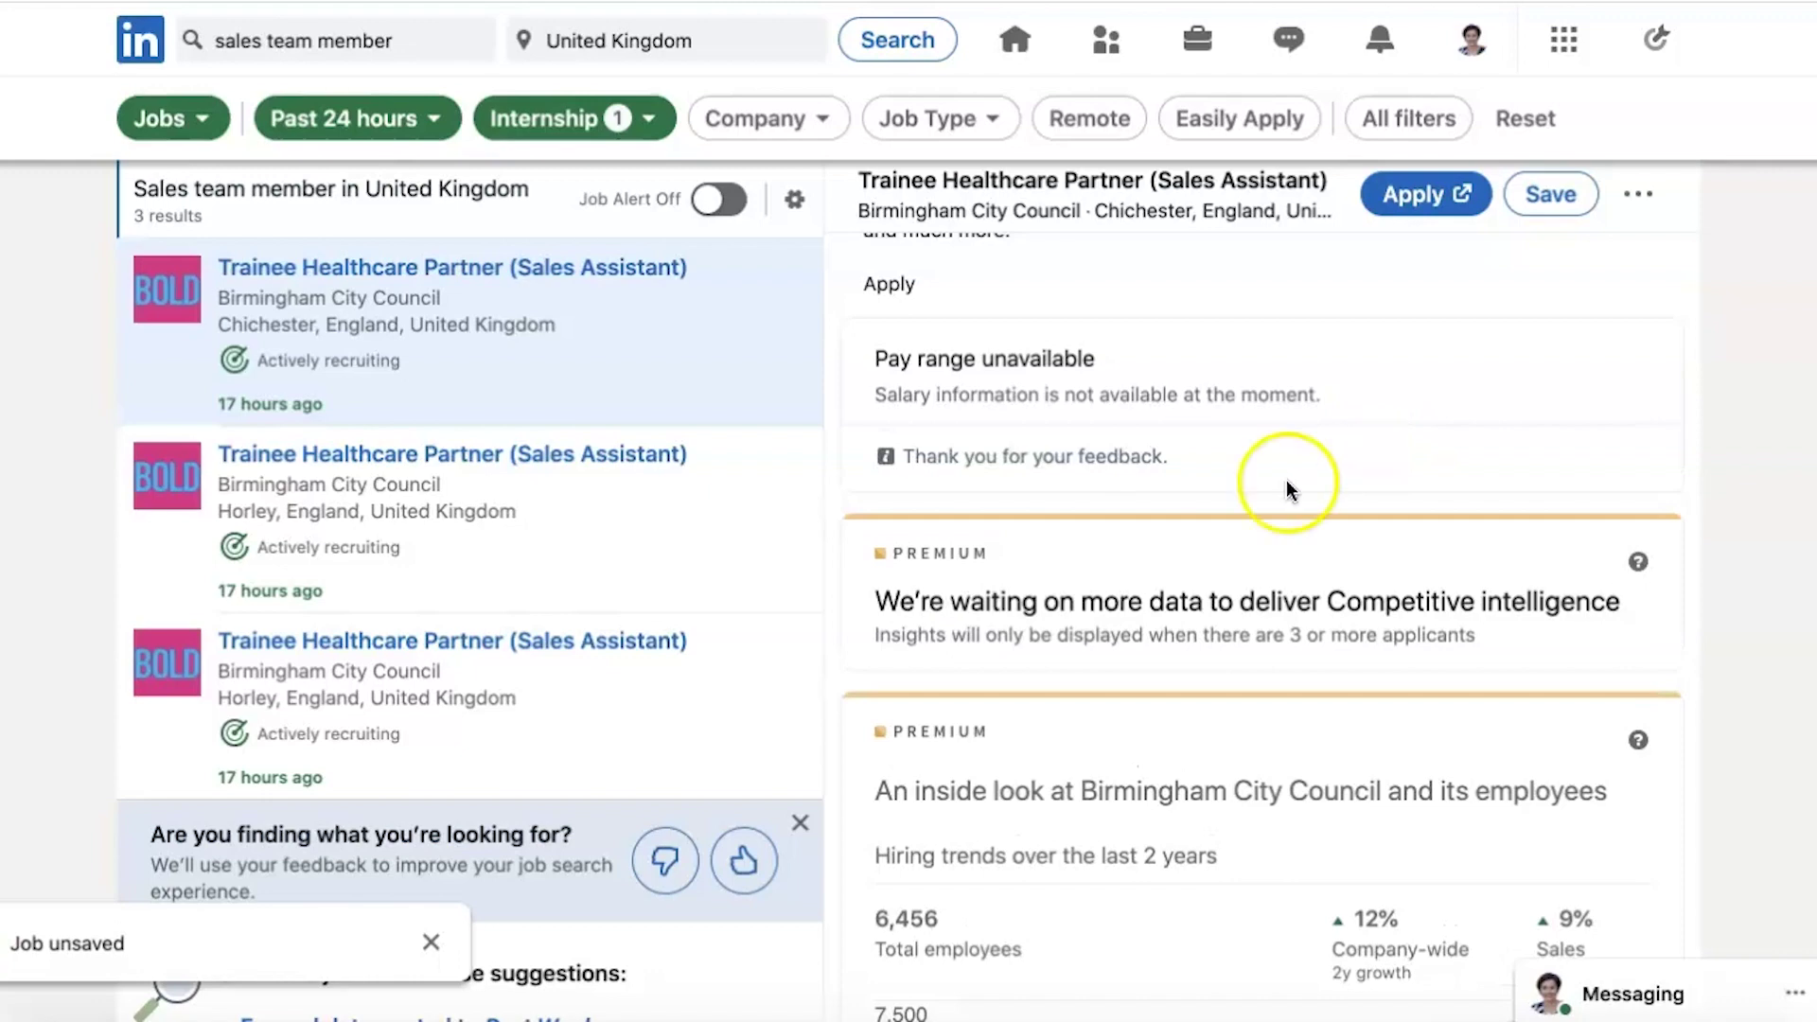
{"action": "scroll", "coordinate": [1416, 457], "scroll_direction": "down", "scroll_amount": 8}
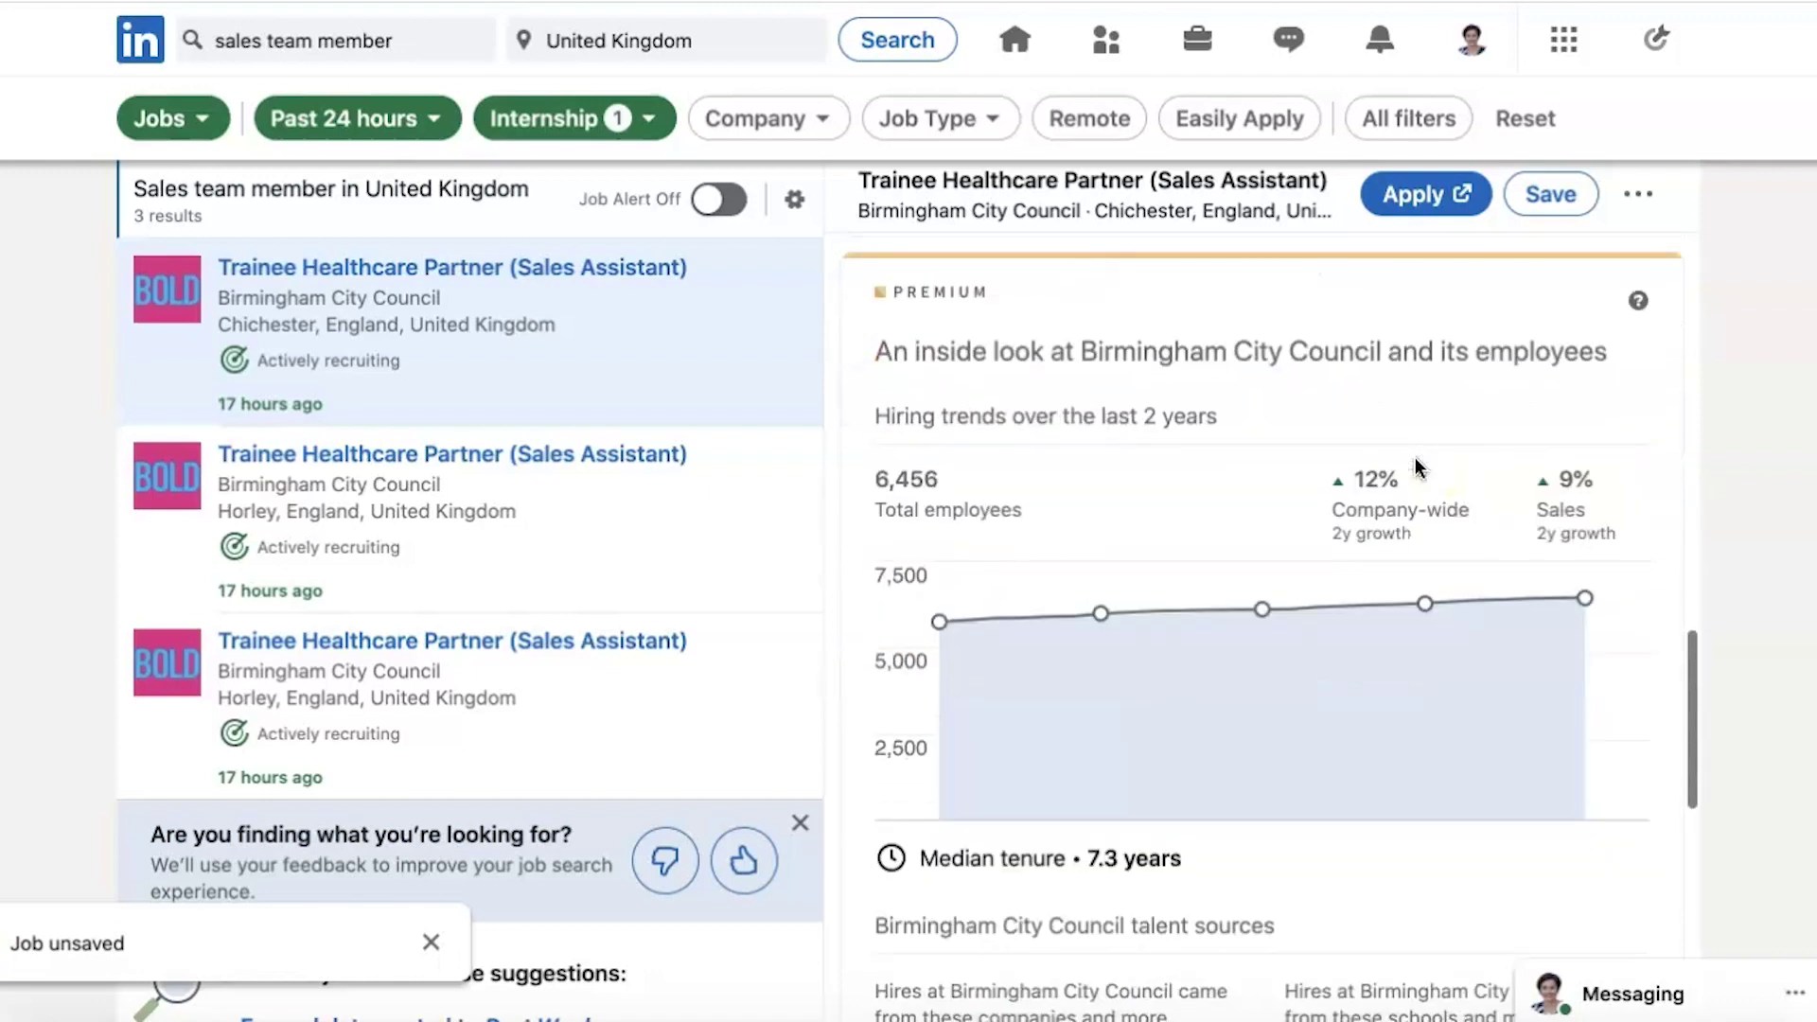
{"action": "scroll", "coordinate": [1416, 458], "scroll_direction": "down", "scroll_amount": 3}
{"action": "scroll", "coordinate": [1416, 457], "scroll_direction": "down", "scroll_amount": 3}
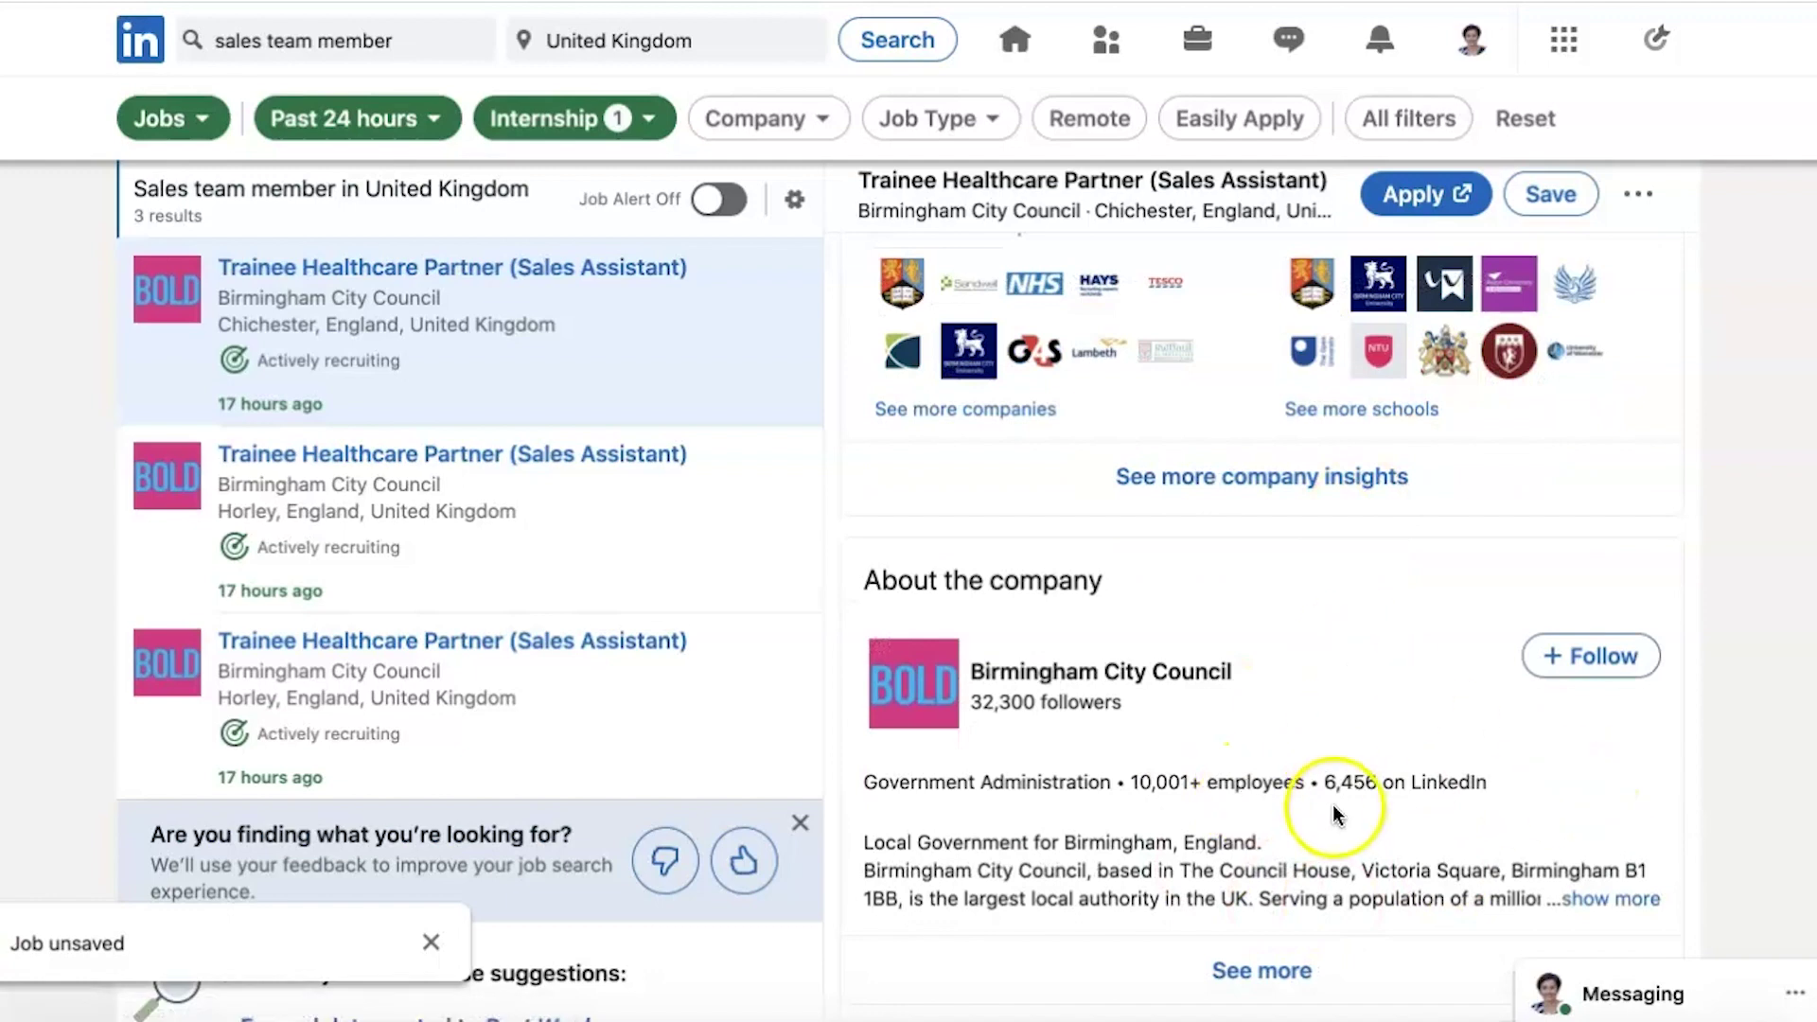
- Apply for the Trainee Healthcare Partner job, opening McKesson's external careers page
{"action": "scroll", "coordinate": [1333, 804], "scroll_direction": "up", "scroll_amount": 15}
{"action": "left_click", "coordinate": [947, 613]}
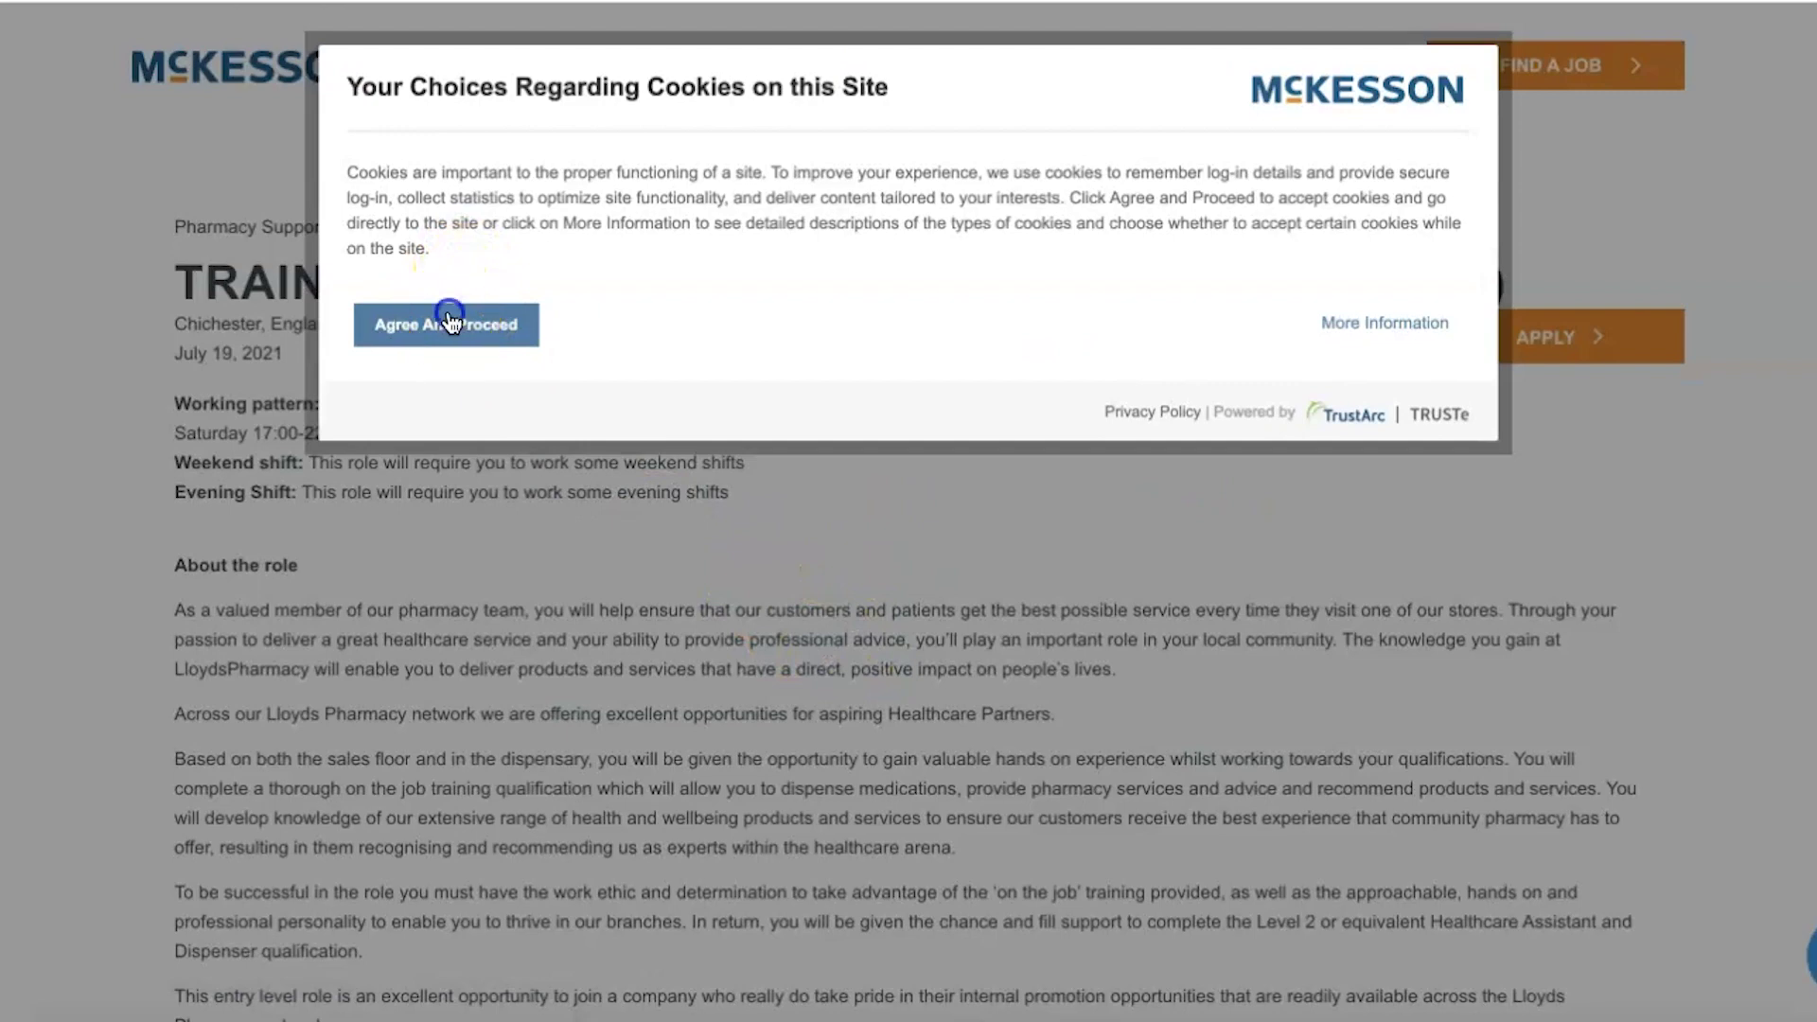
- Accept McKesson's cookies and read through the Trainee Healthcare Partner job advert
{"action": "left_click", "coordinate": [449, 320]}
{"action": "left_click", "coordinate": [369, 251]}
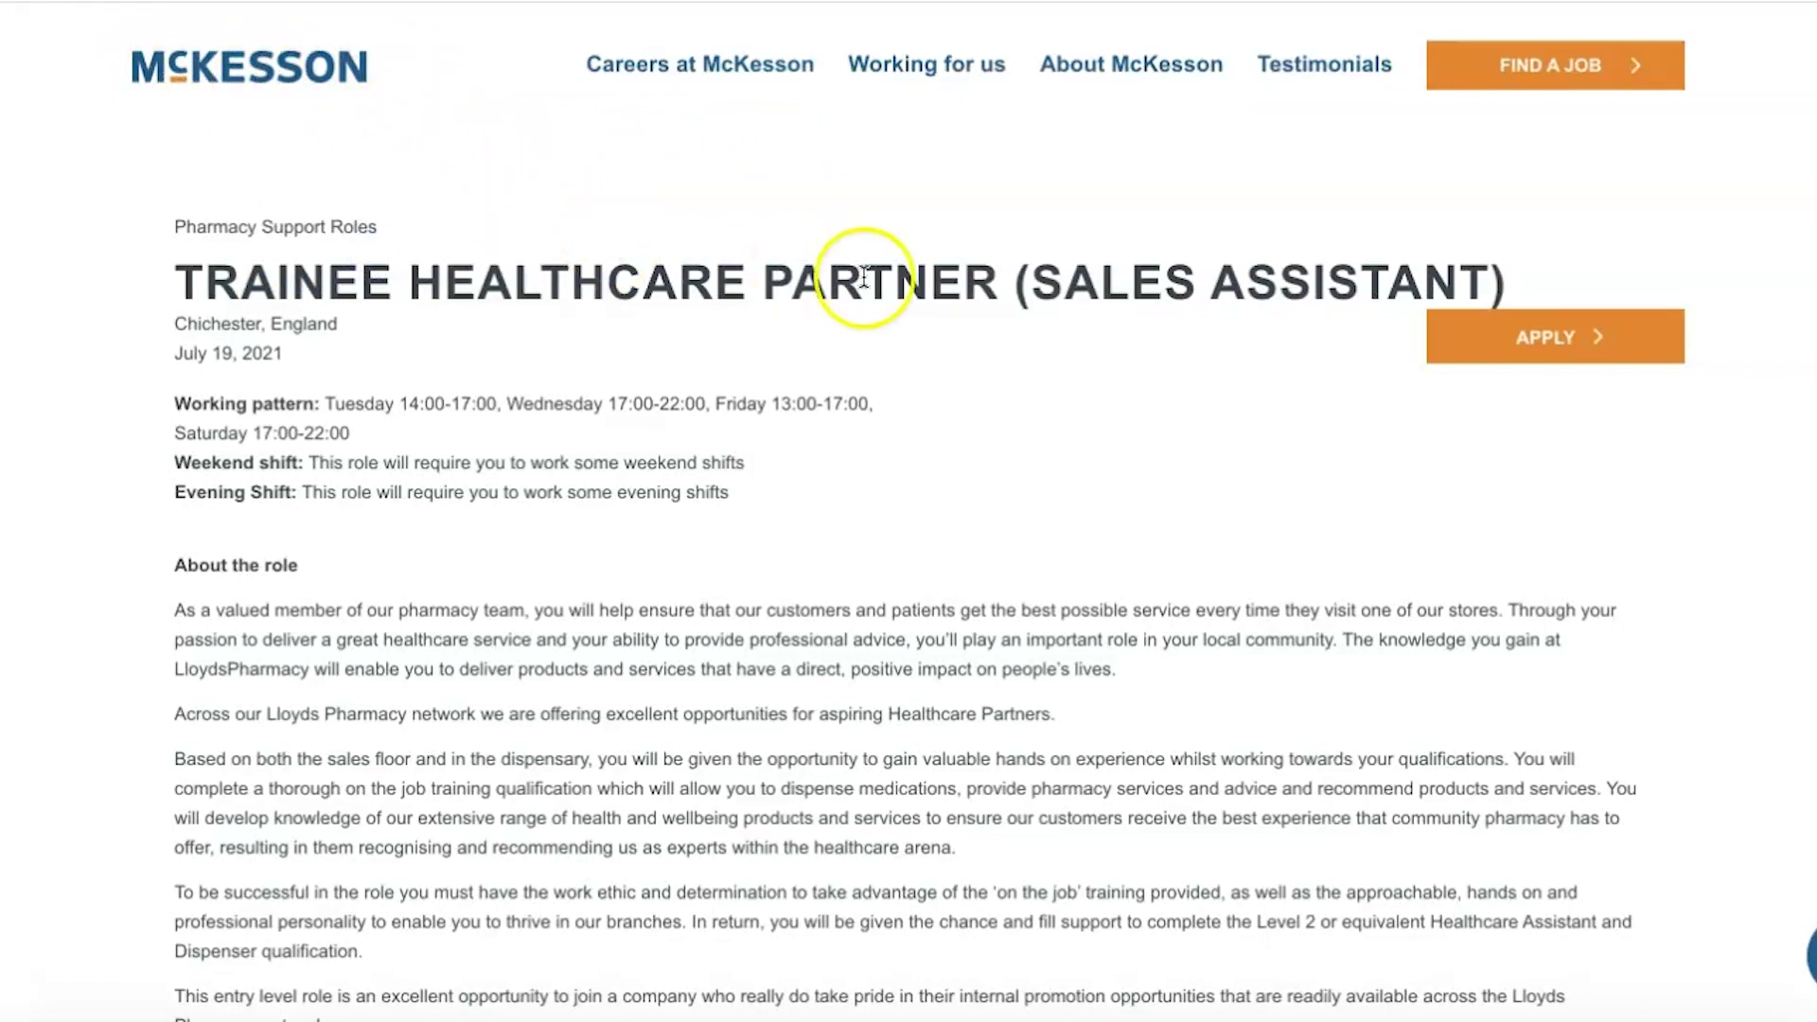
{"action": "scroll", "coordinate": [1073, 455], "scroll_direction": "down", "scroll_amount": 5}
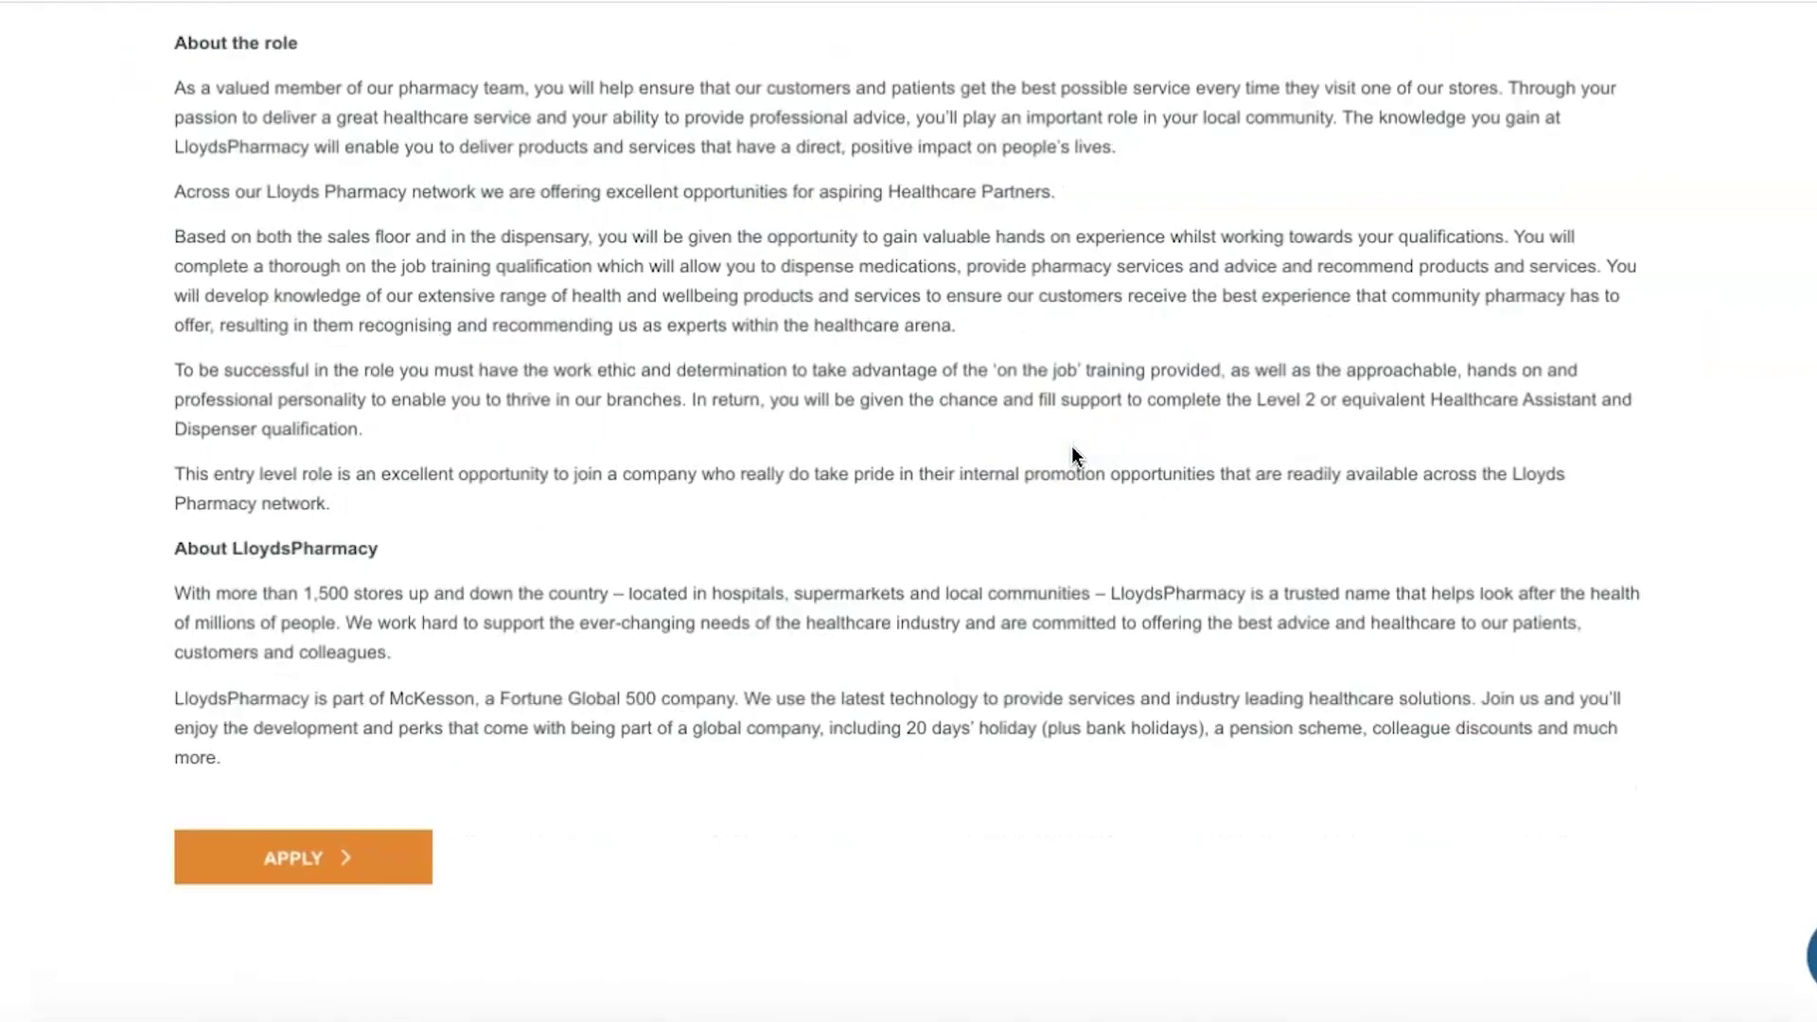
{"action": "scroll", "coordinate": [1073, 454], "scroll_direction": "up", "scroll_amount": 2}
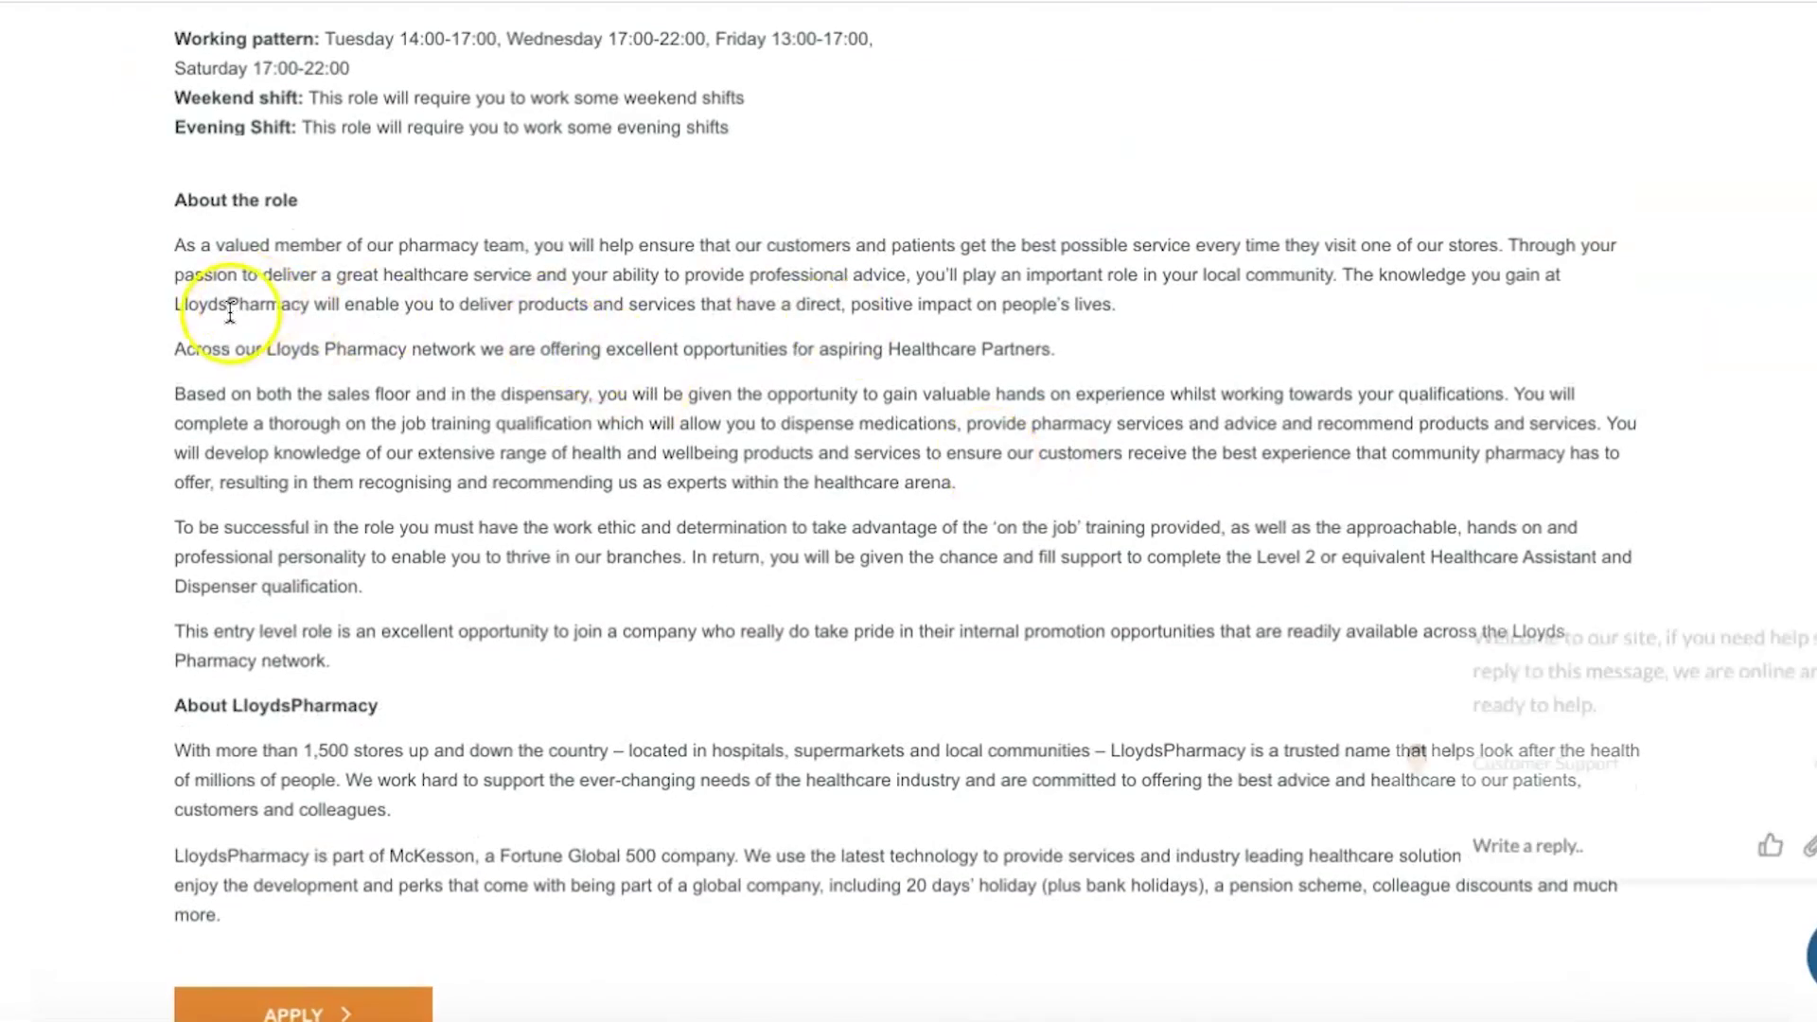
{"action": "scroll", "coordinate": [1011, 281], "scroll_direction": "down", "scroll_amount": 4}
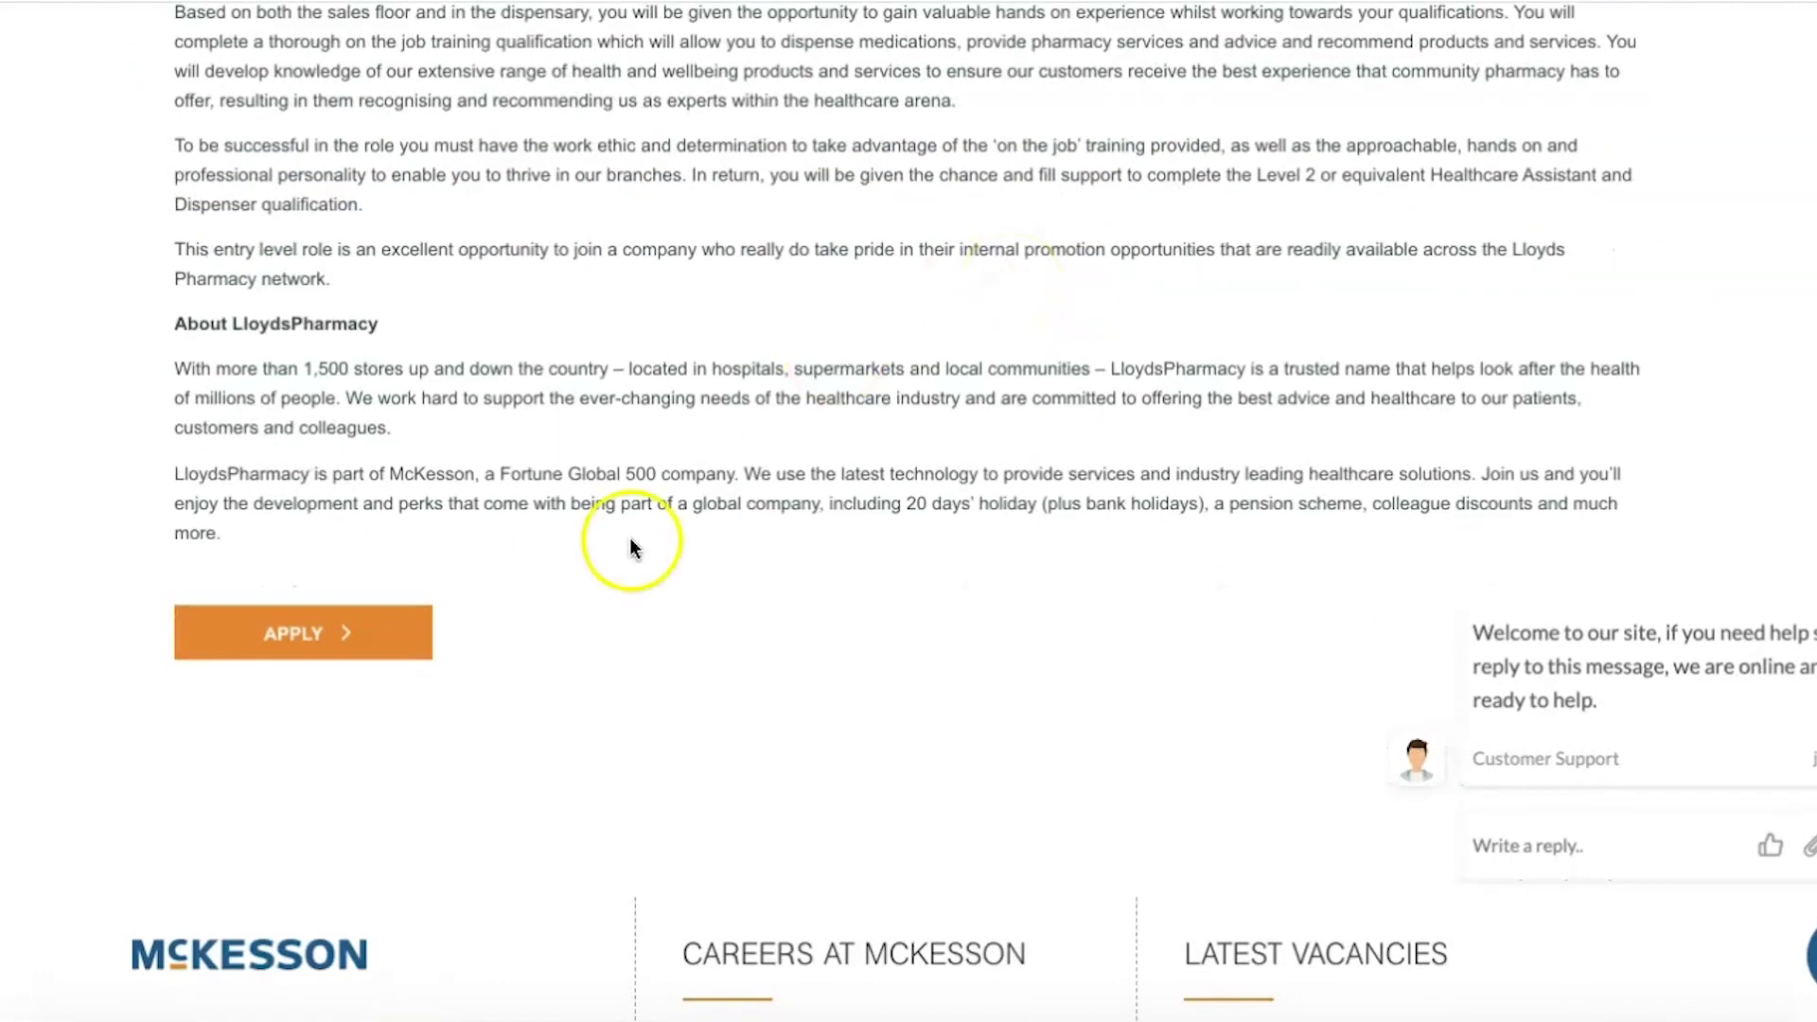
{"action": "scroll", "coordinate": [689, 678], "scroll_direction": "down", "scroll_amount": 5}
{"action": "scroll", "coordinate": [688, 674], "scroll_direction": "up", "scroll_amount": 1}
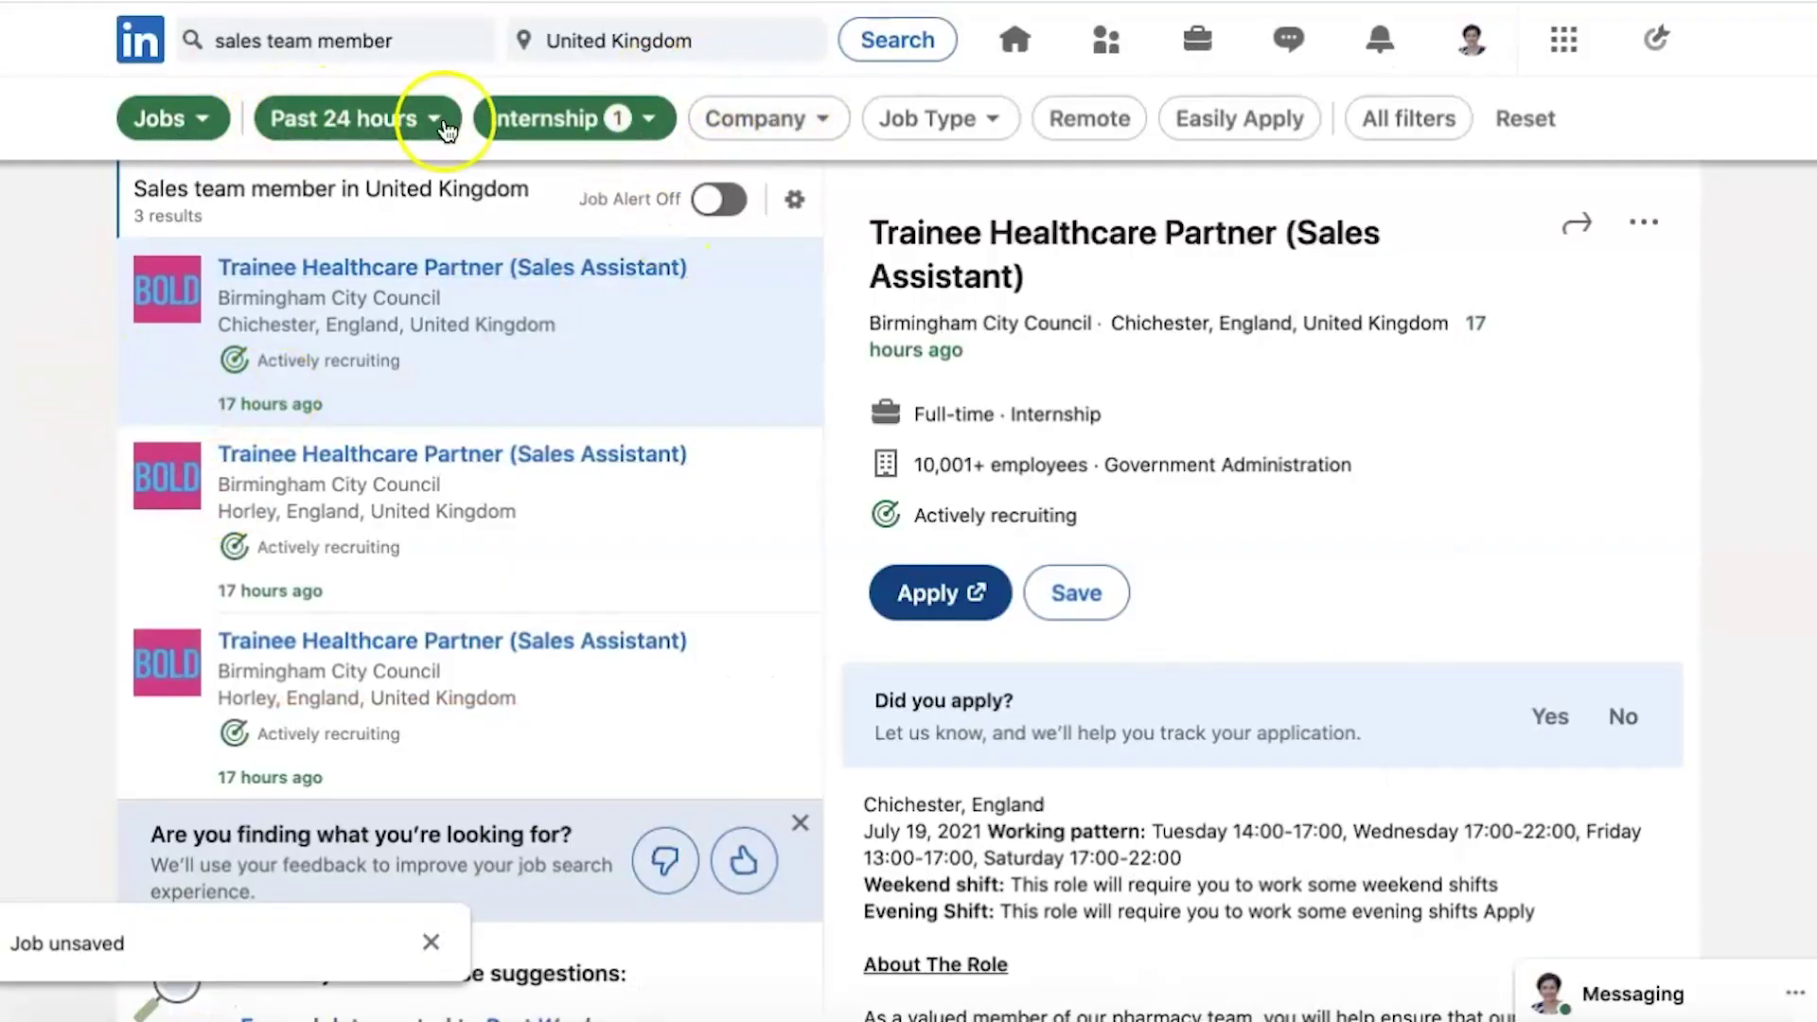
- Remove the Internship experience filter and reset Date Posted to Any Time, restoring 5,069 results
{"action": "left_click", "coordinate": [566, 138]}
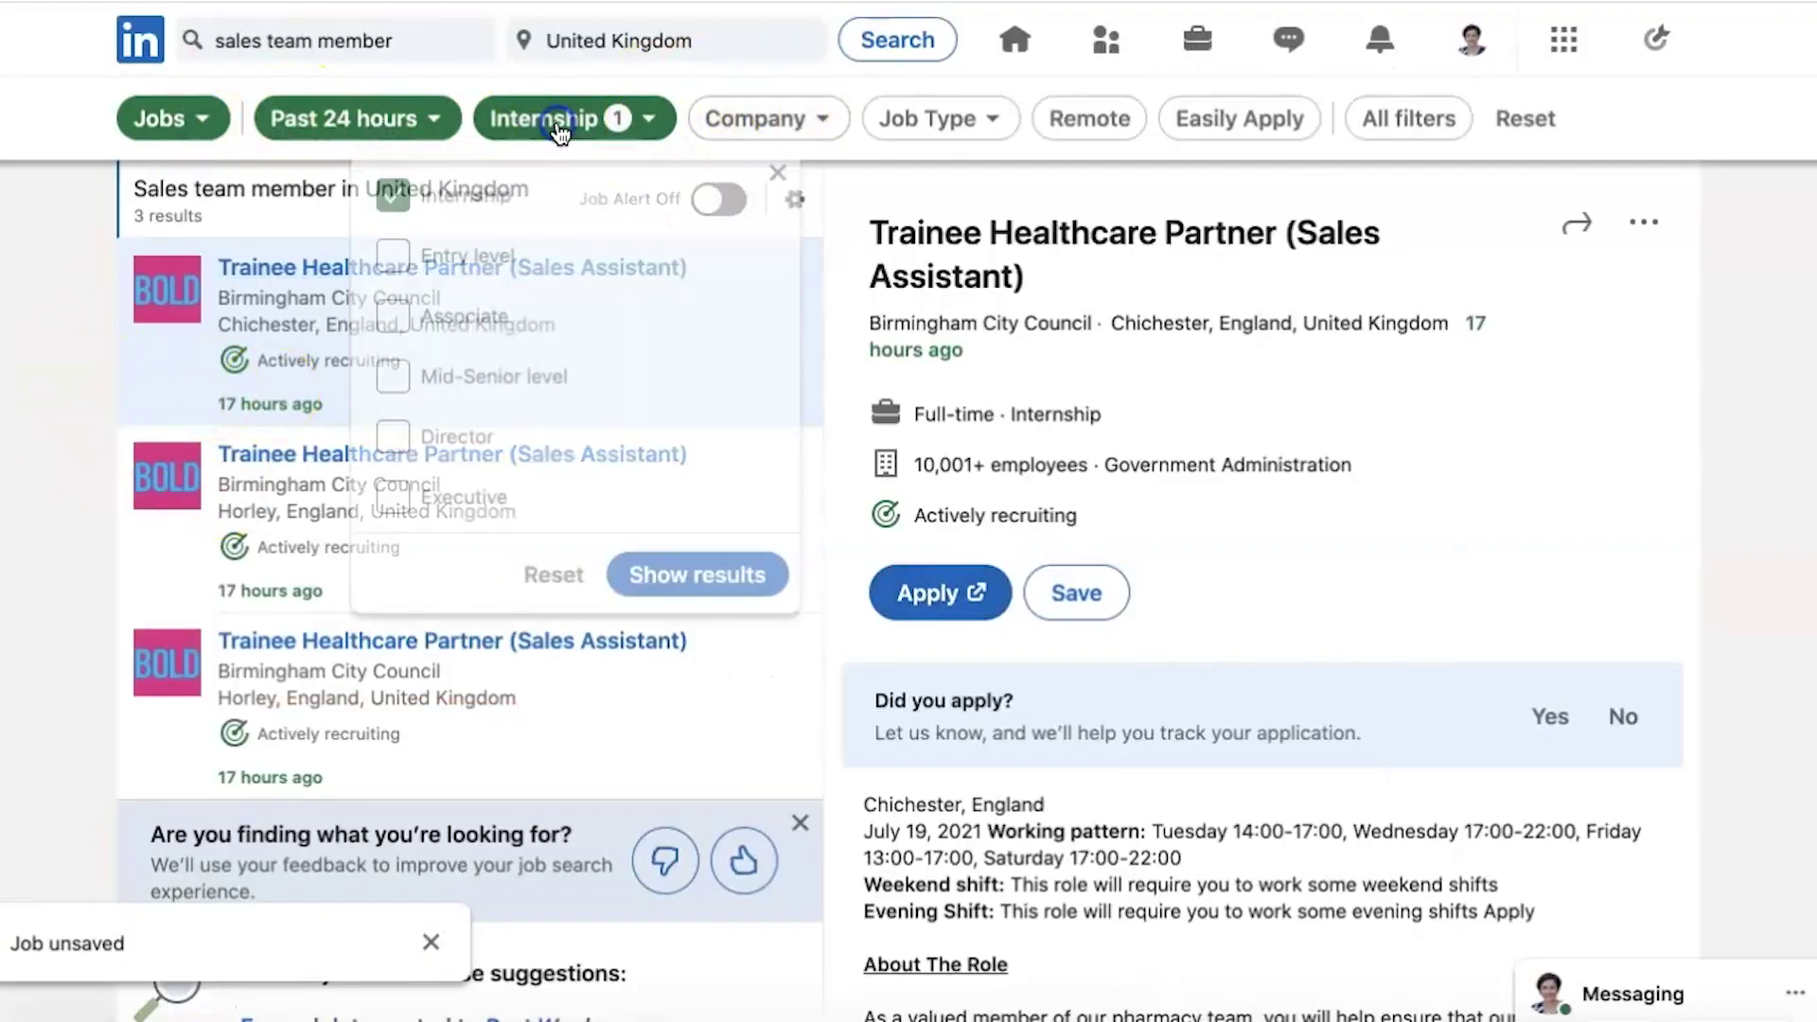
{"action": "left_click", "coordinate": [558, 574]}
{"action": "left_click", "coordinate": [655, 581]}
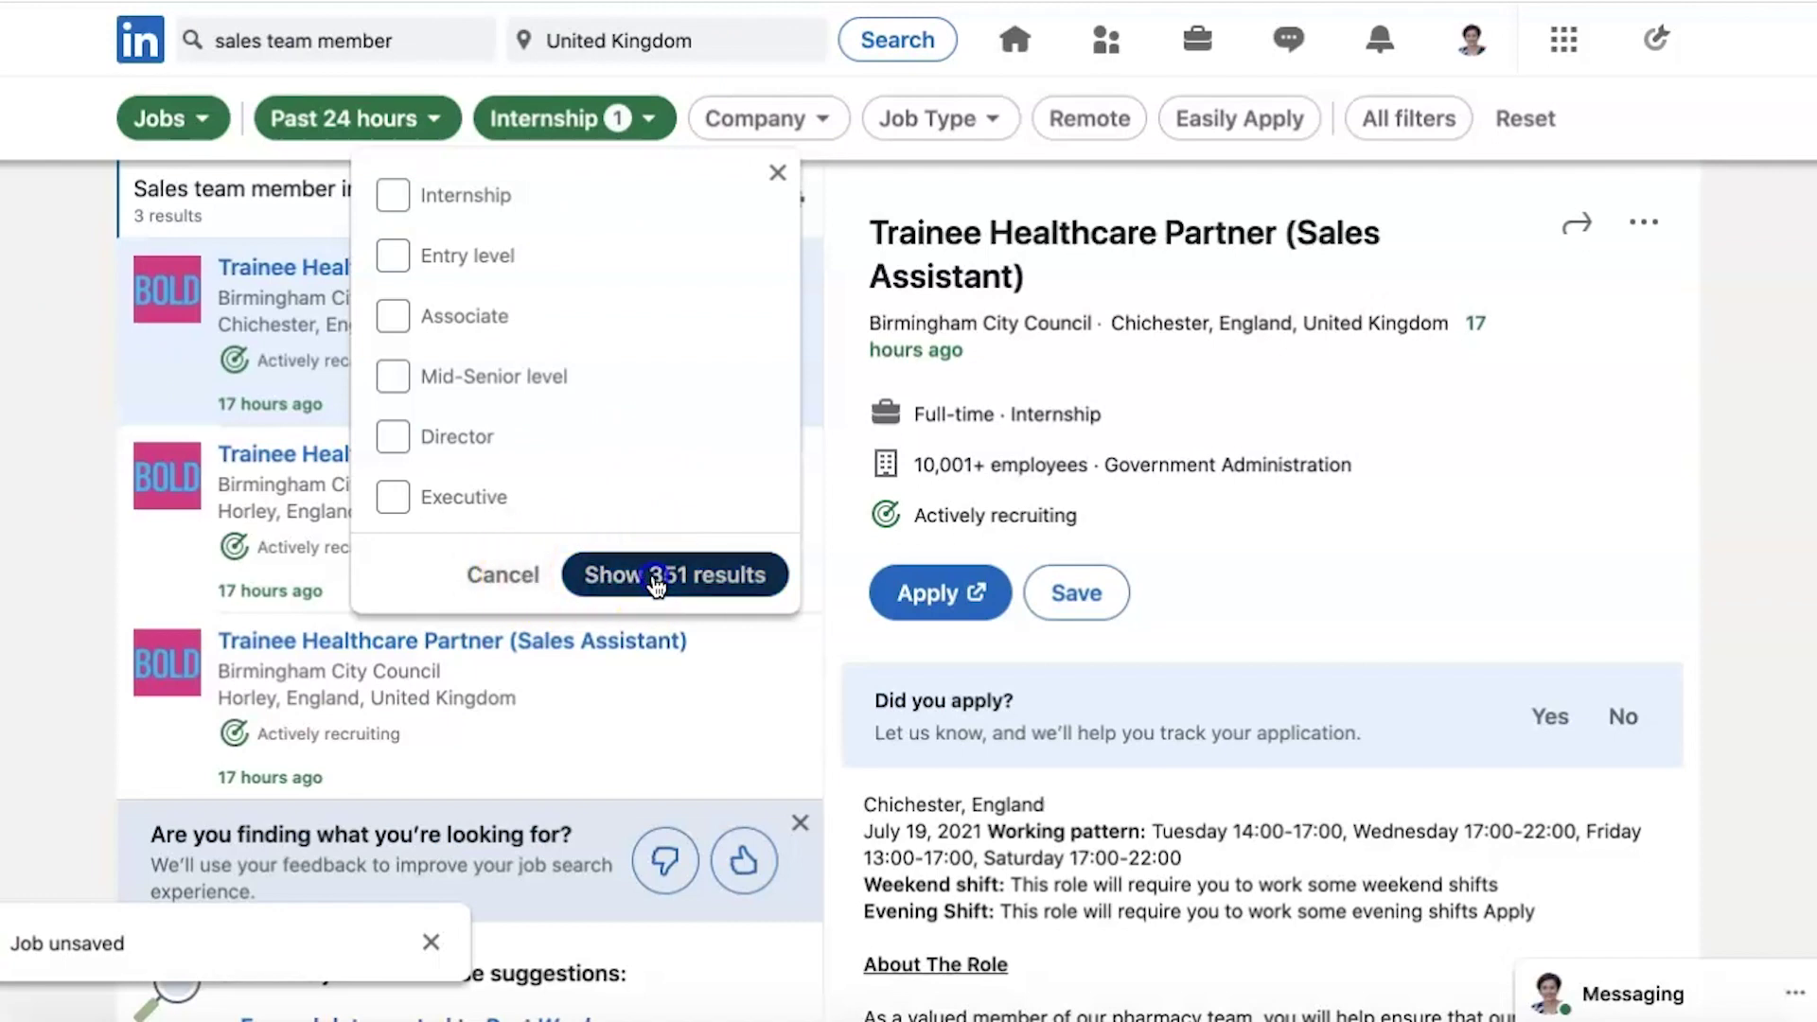
{"action": "left_click", "coordinate": [407, 117]}
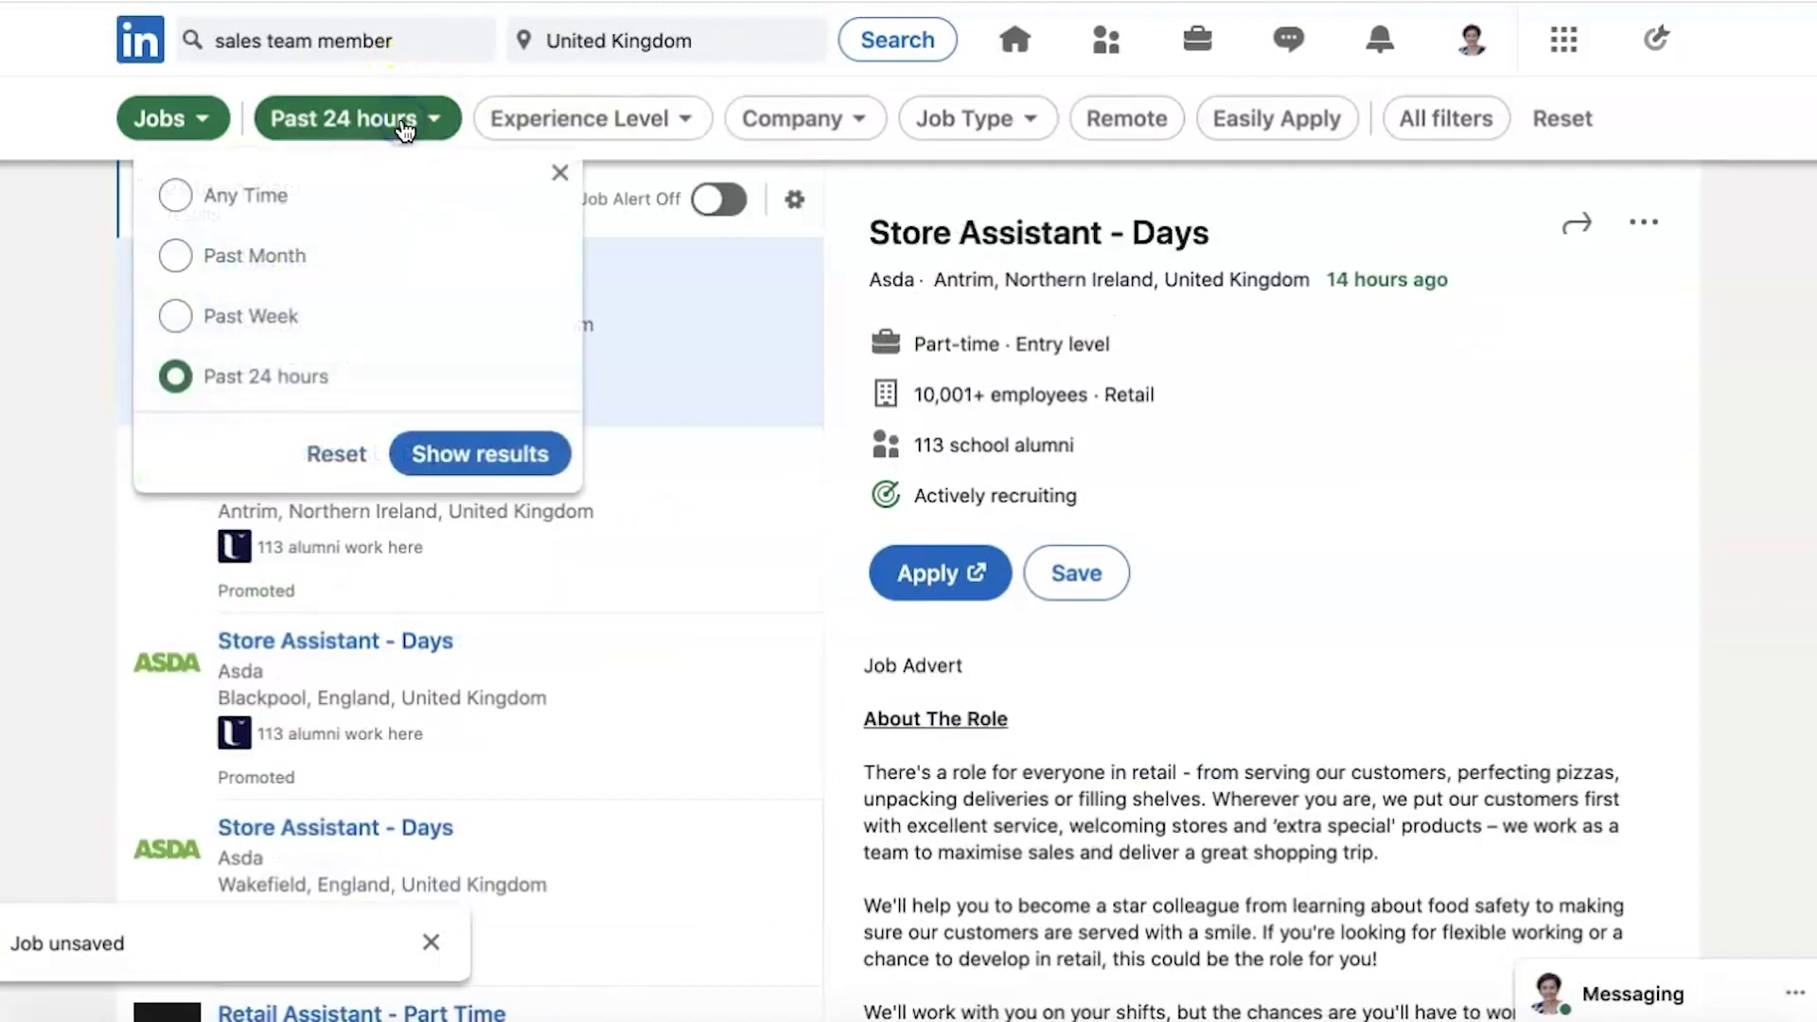
{"action": "left_click", "coordinate": [241, 194]}
{"action": "left_click", "coordinate": [421, 458]}
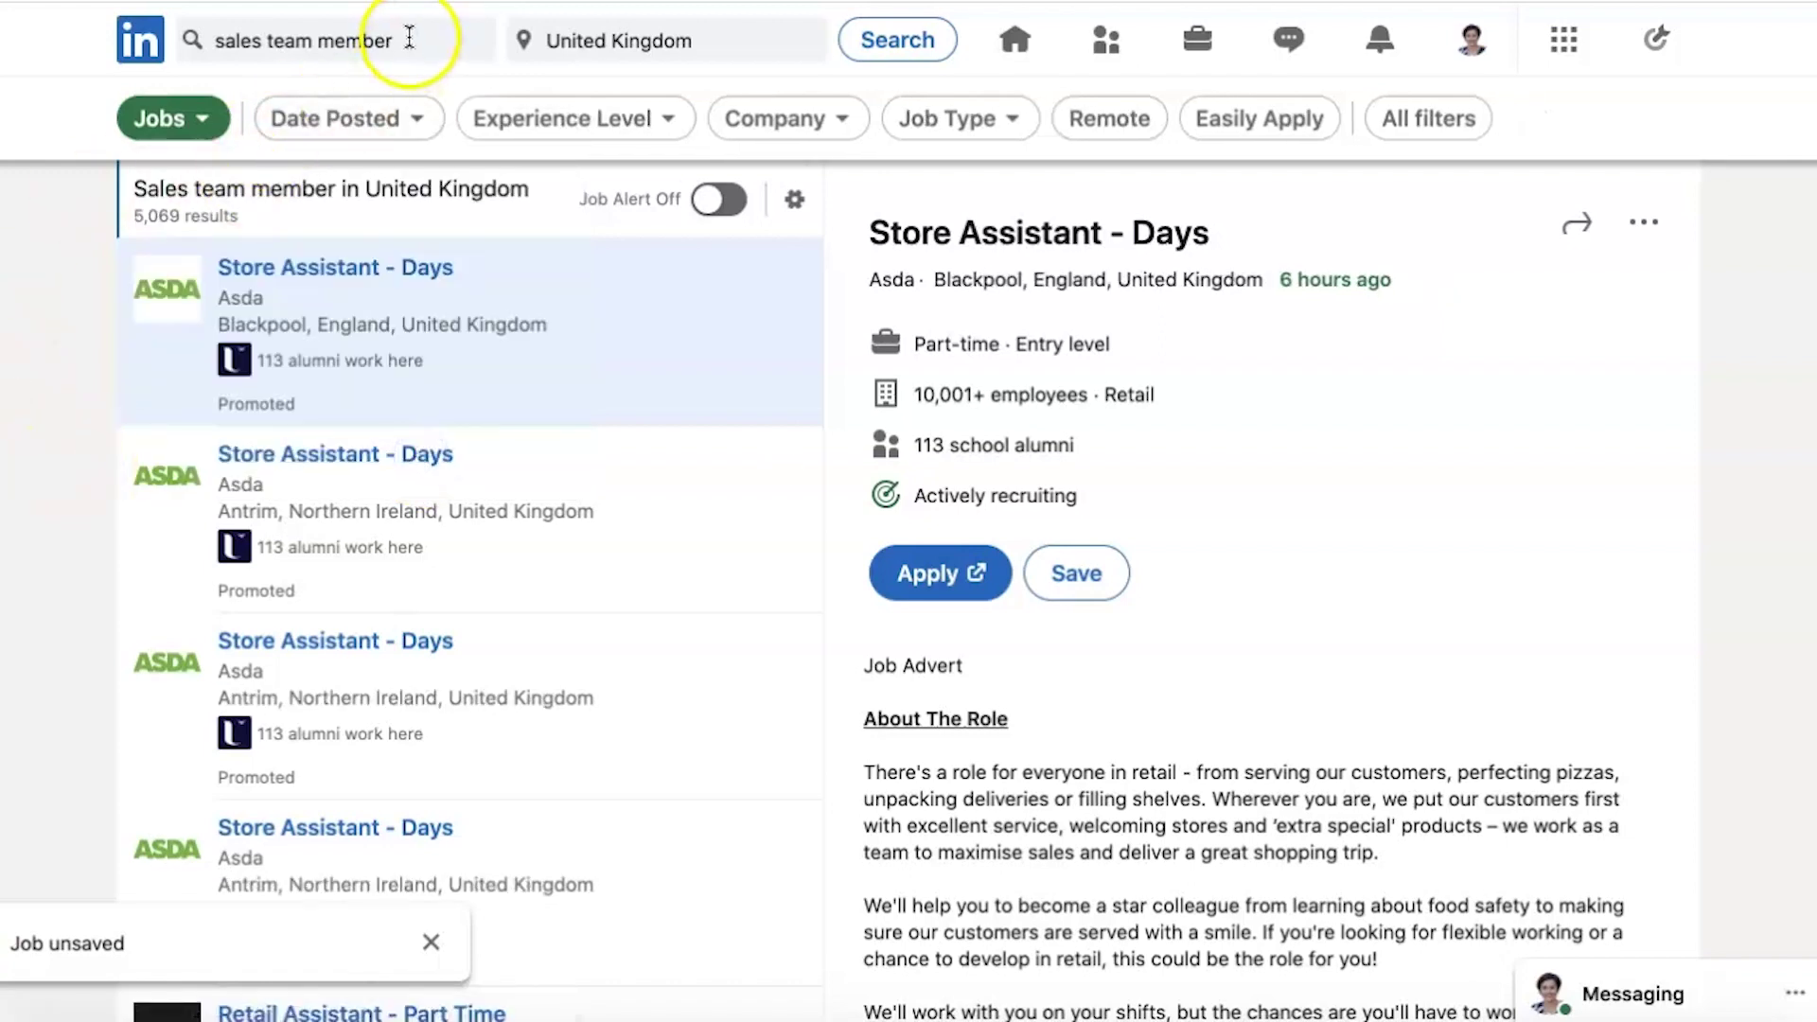
- Replace the search keywords with the 'graduate trainee' suggestion
{"action": "left_click", "coordinate": [754, 34]}
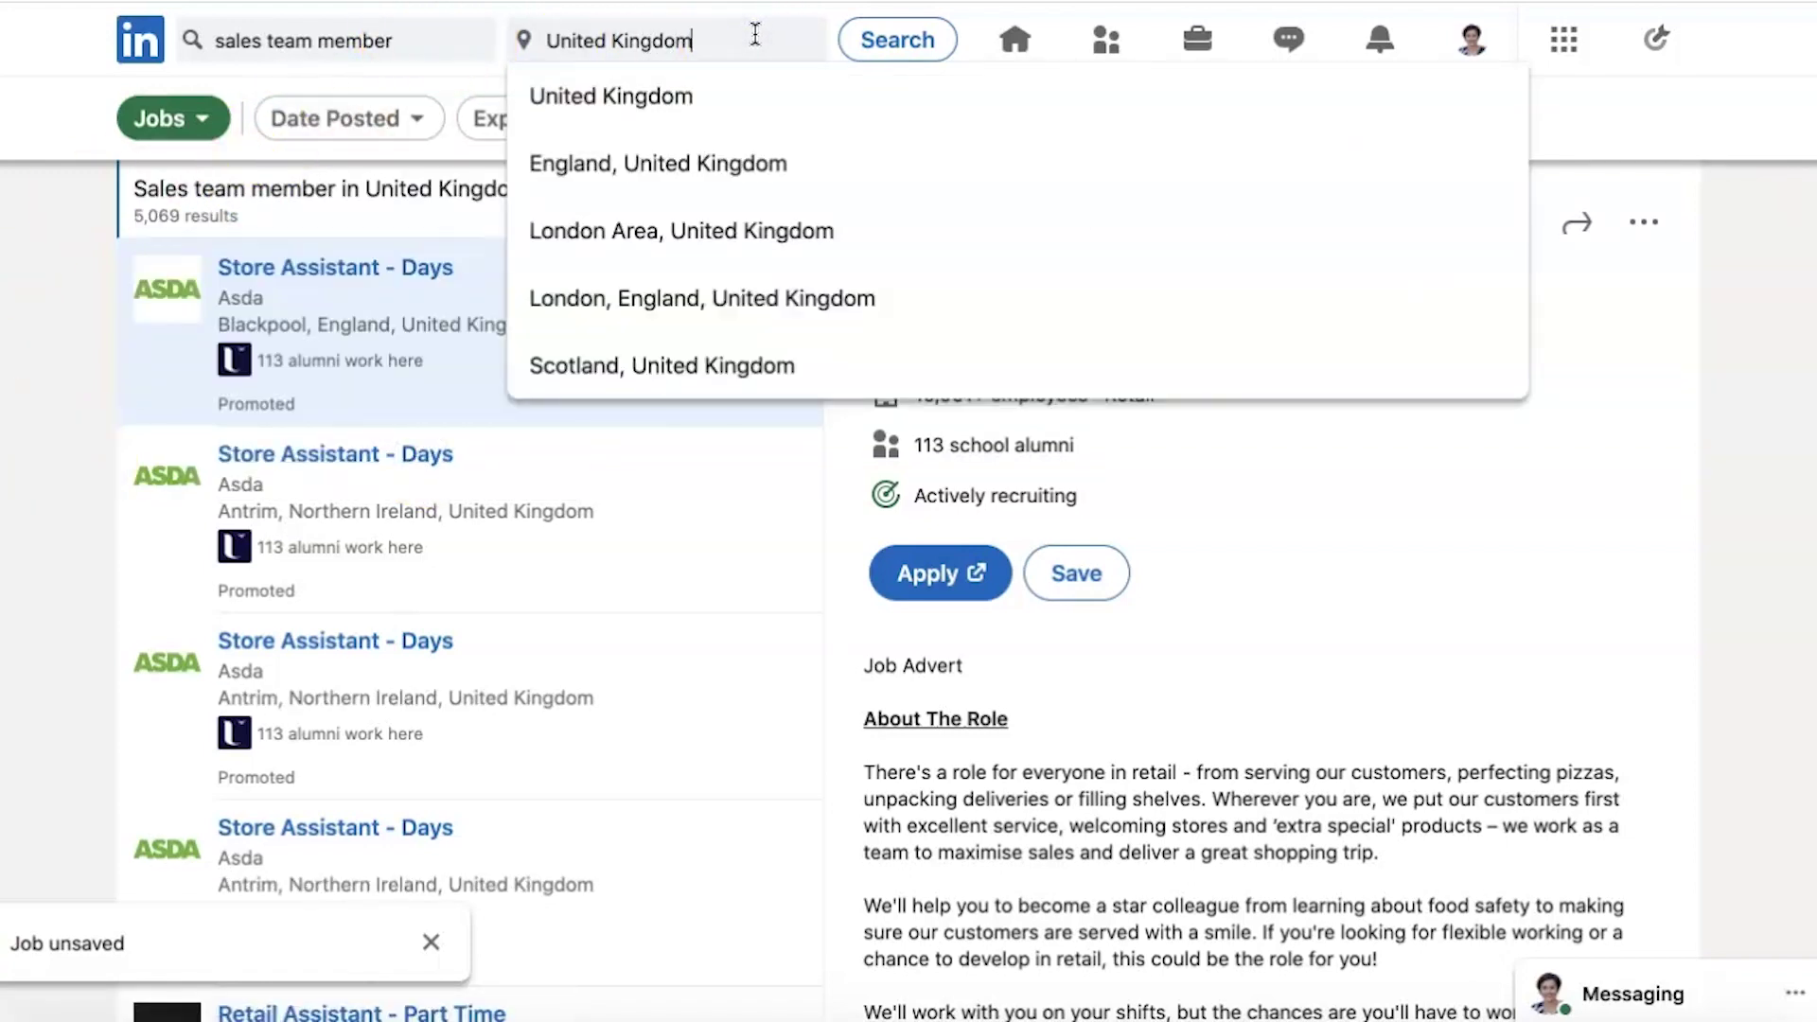
{"action": "left_click", "coordinate": [405, 45]}
{"action": "key", "text": "BackSpace"}
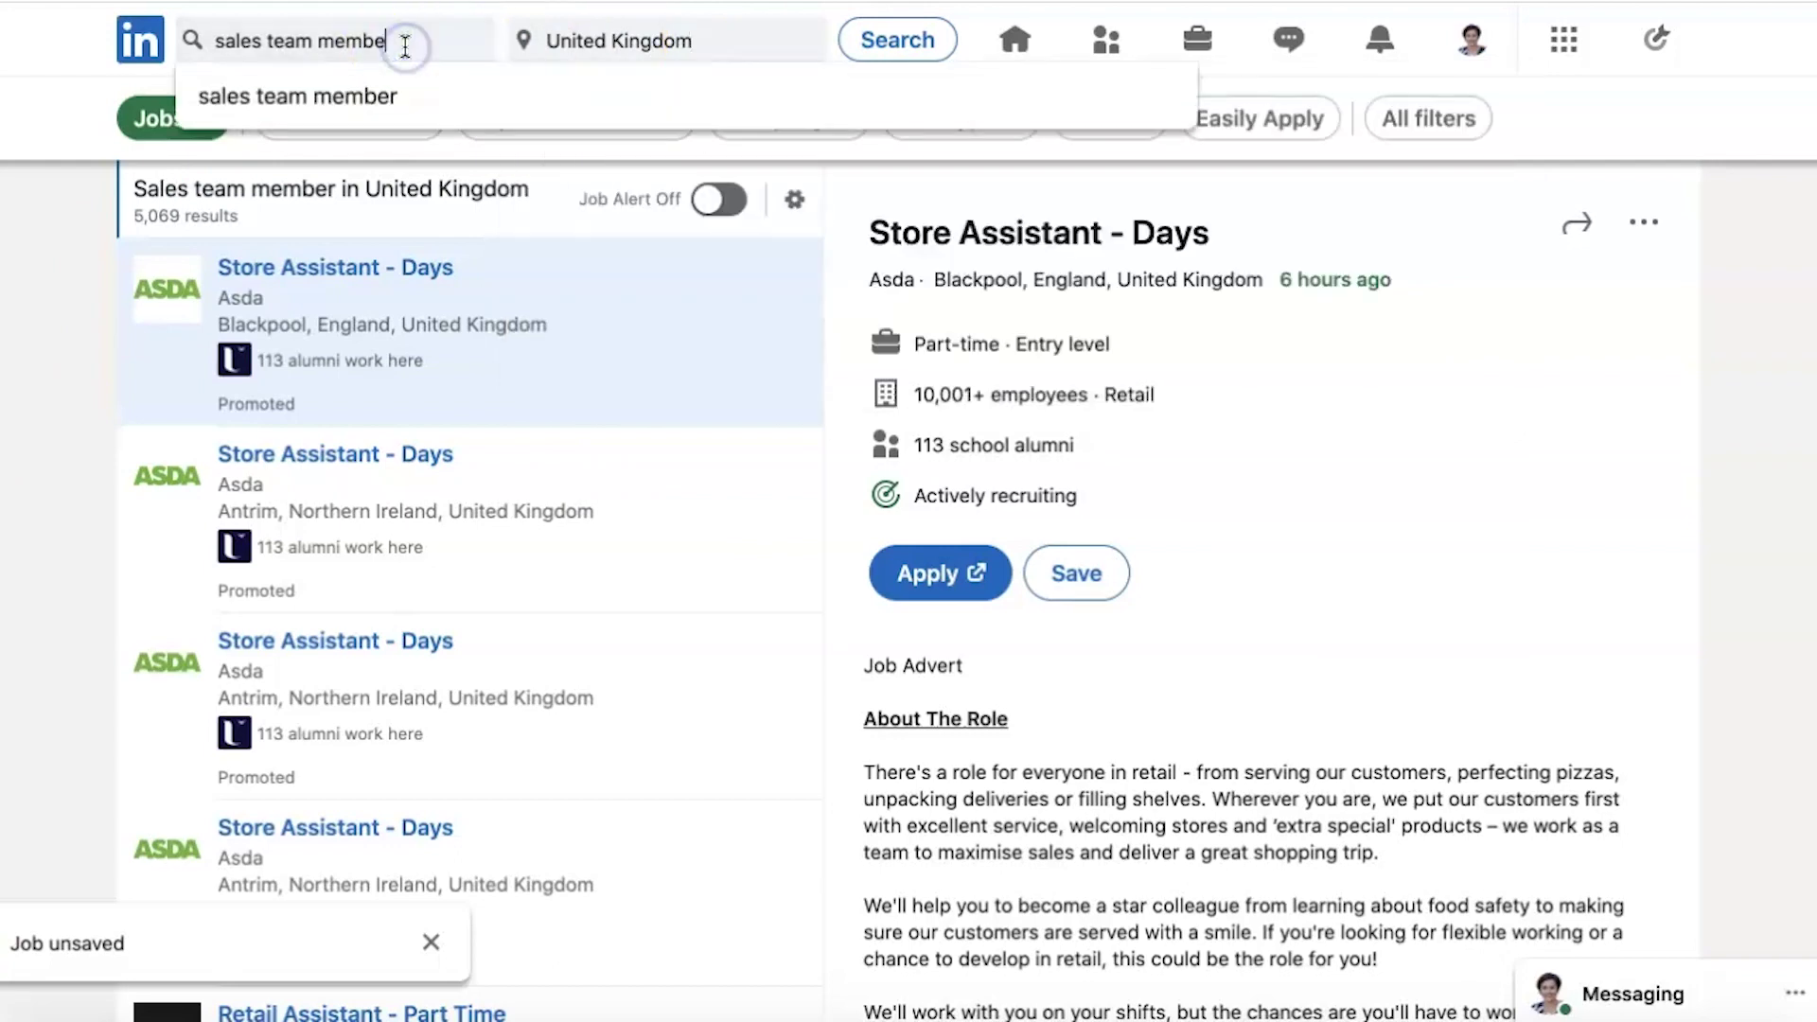
{"action": "key", "text": "BackSpace"}
{"action": "key", "text": "BackSpace"}
{"action": "key", "text": "BackSpace"}
{"action": "key", "text": "BackSpace"}
{"action": "key", "text": "BackSpace"}
{"action": "key", "text": "BackSpace"}
{"action": "key", "text": "BackSpace"}
{"action": "key", "text": "BackSpace"}
{"action": "key", "text": "BackSpace"}
{"action": "key", "text": "BackSpace"}
{"action": "key", "text": "BackSpace"}
{"action": "key", "text": "BackSpace"}
{"action": "key", "text": "BackSpace"}
{"action": "key", "text": "BackSpace"}
{"action": "key", "text": "BackSpace"}
{"action": "type", "text": "g"}
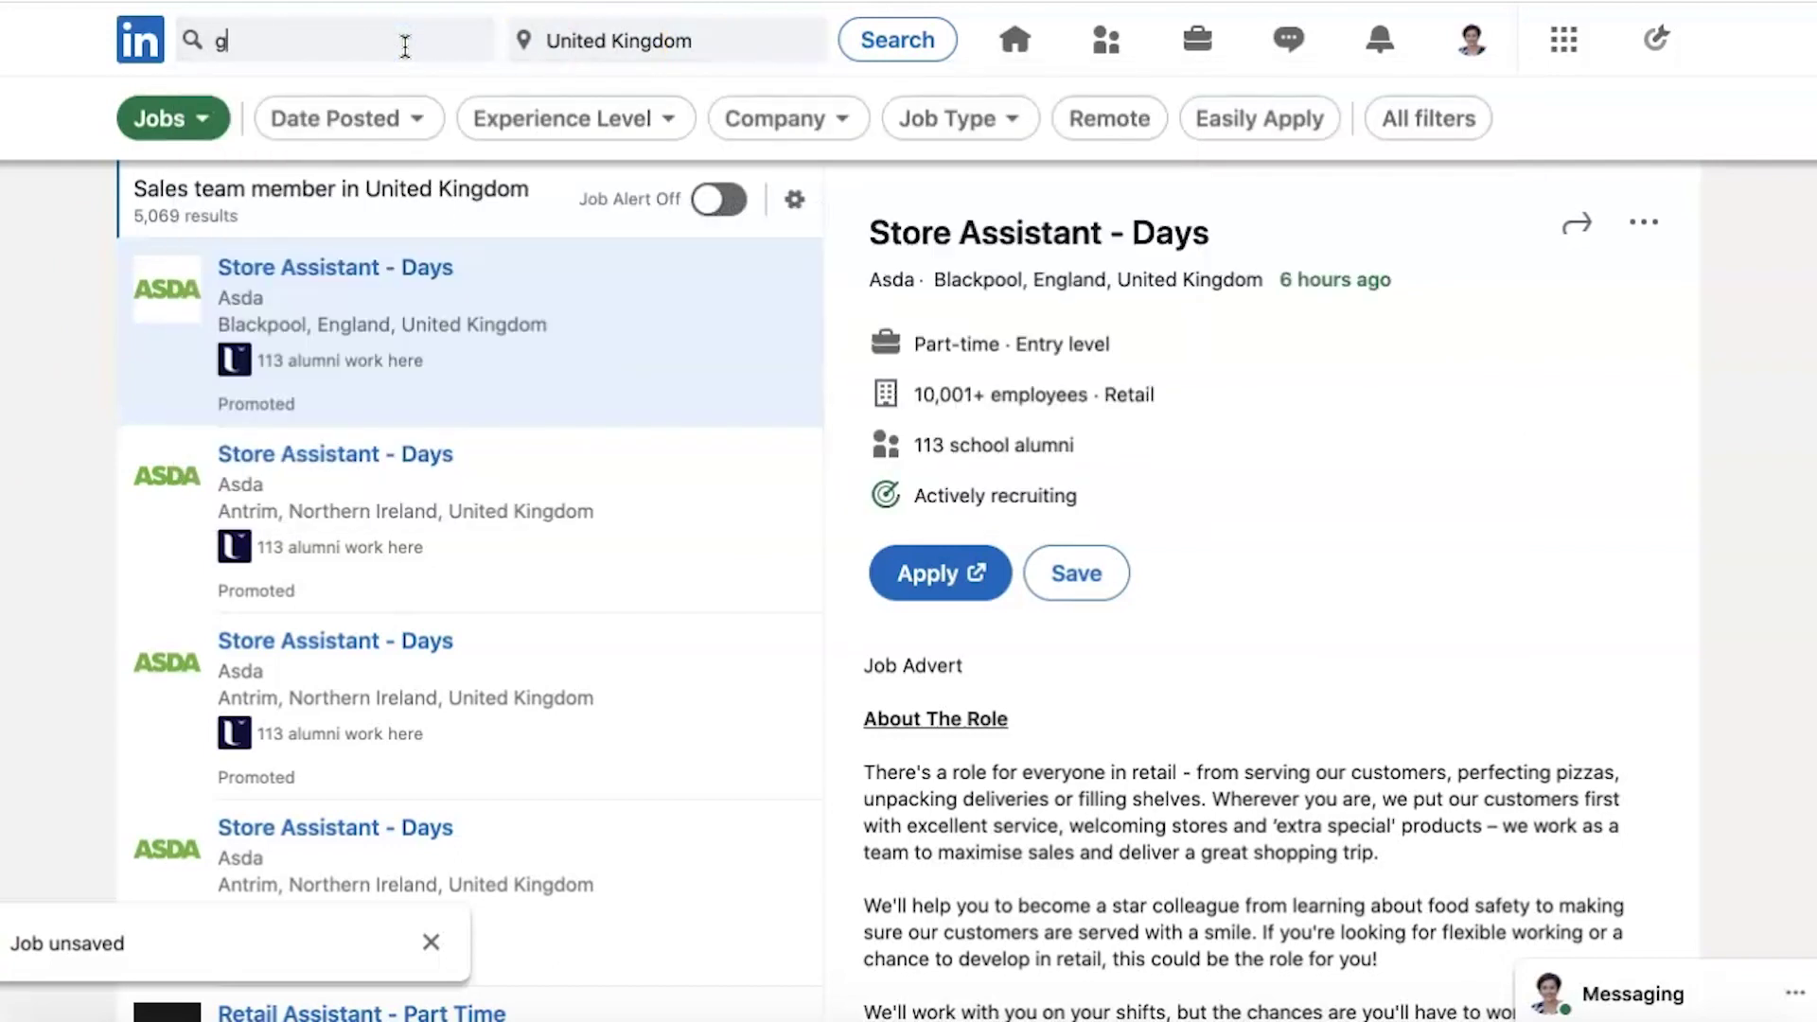
{"action": "type", "text": "raduate"}
{"action": "left_click", "coordinate": [325, 106]}
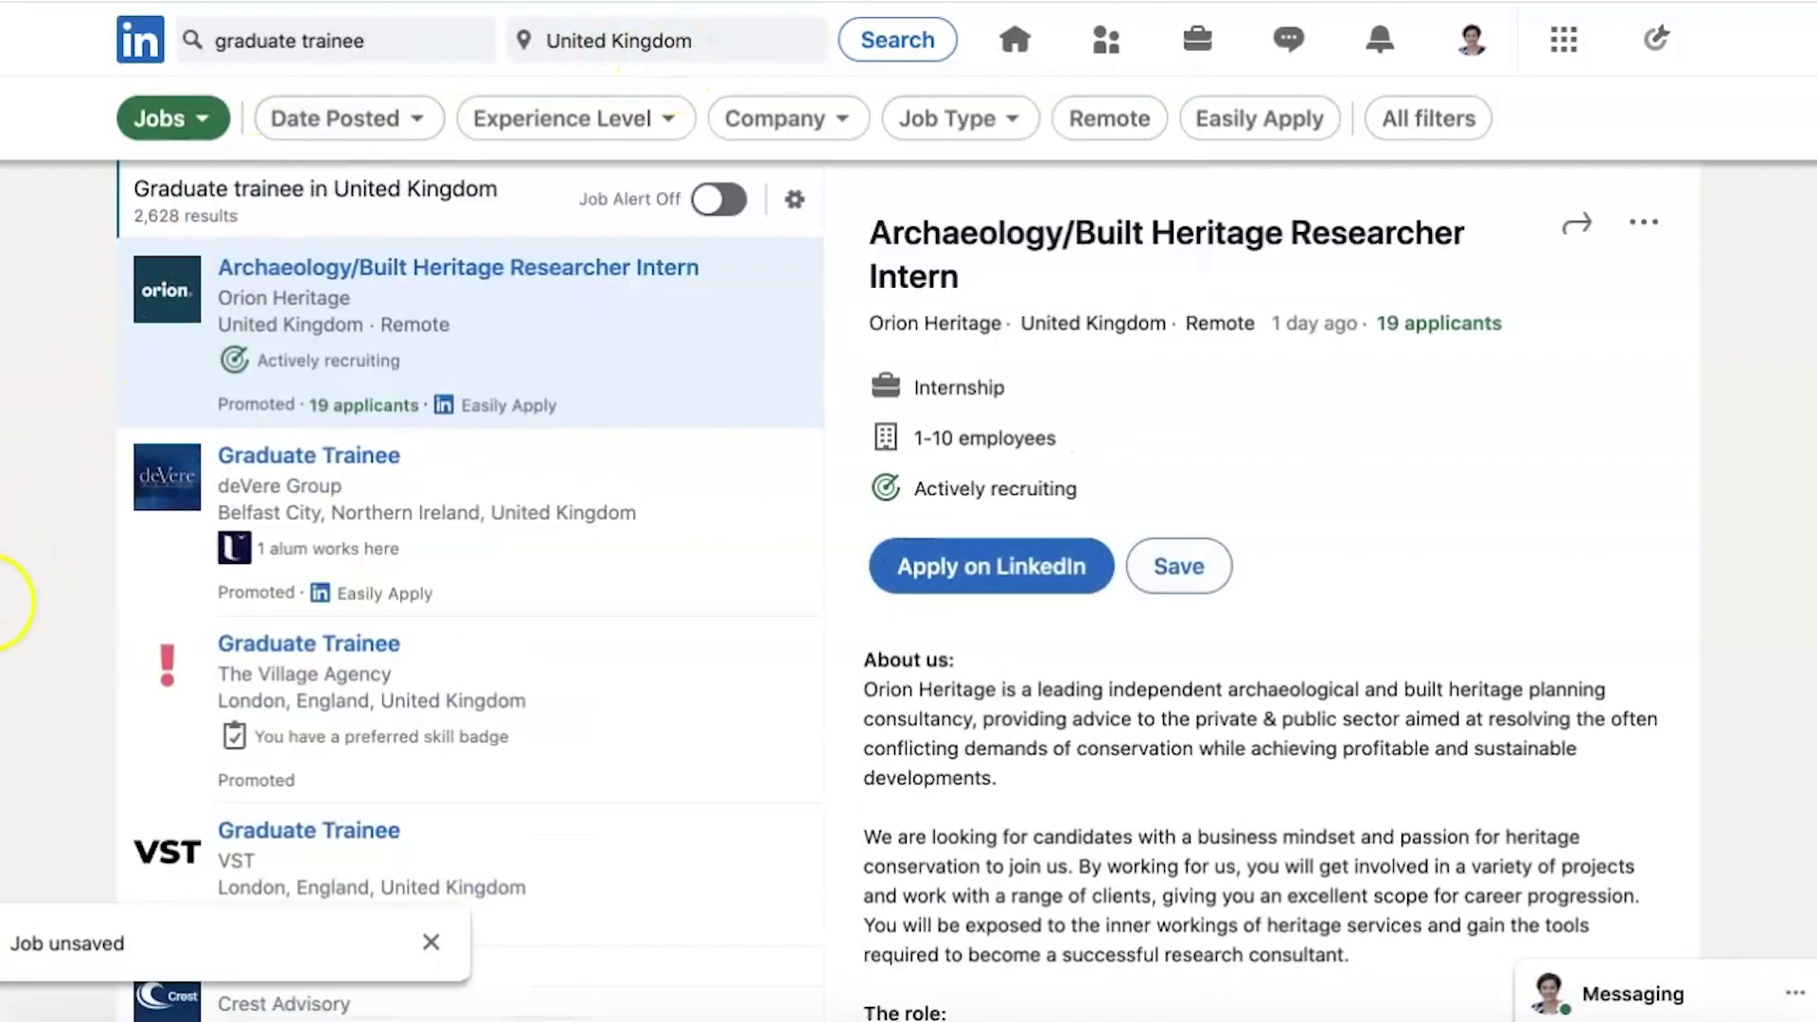
- Change the search location to Scotland, United Kingdom
{"action": "left_click", "coordinate": [747, 41]}
{"action": "left_click_drag", "start_coordinate": [730, 41], "coordinate": [451, 41]}
{"action": "type", "text": "scotlan"}
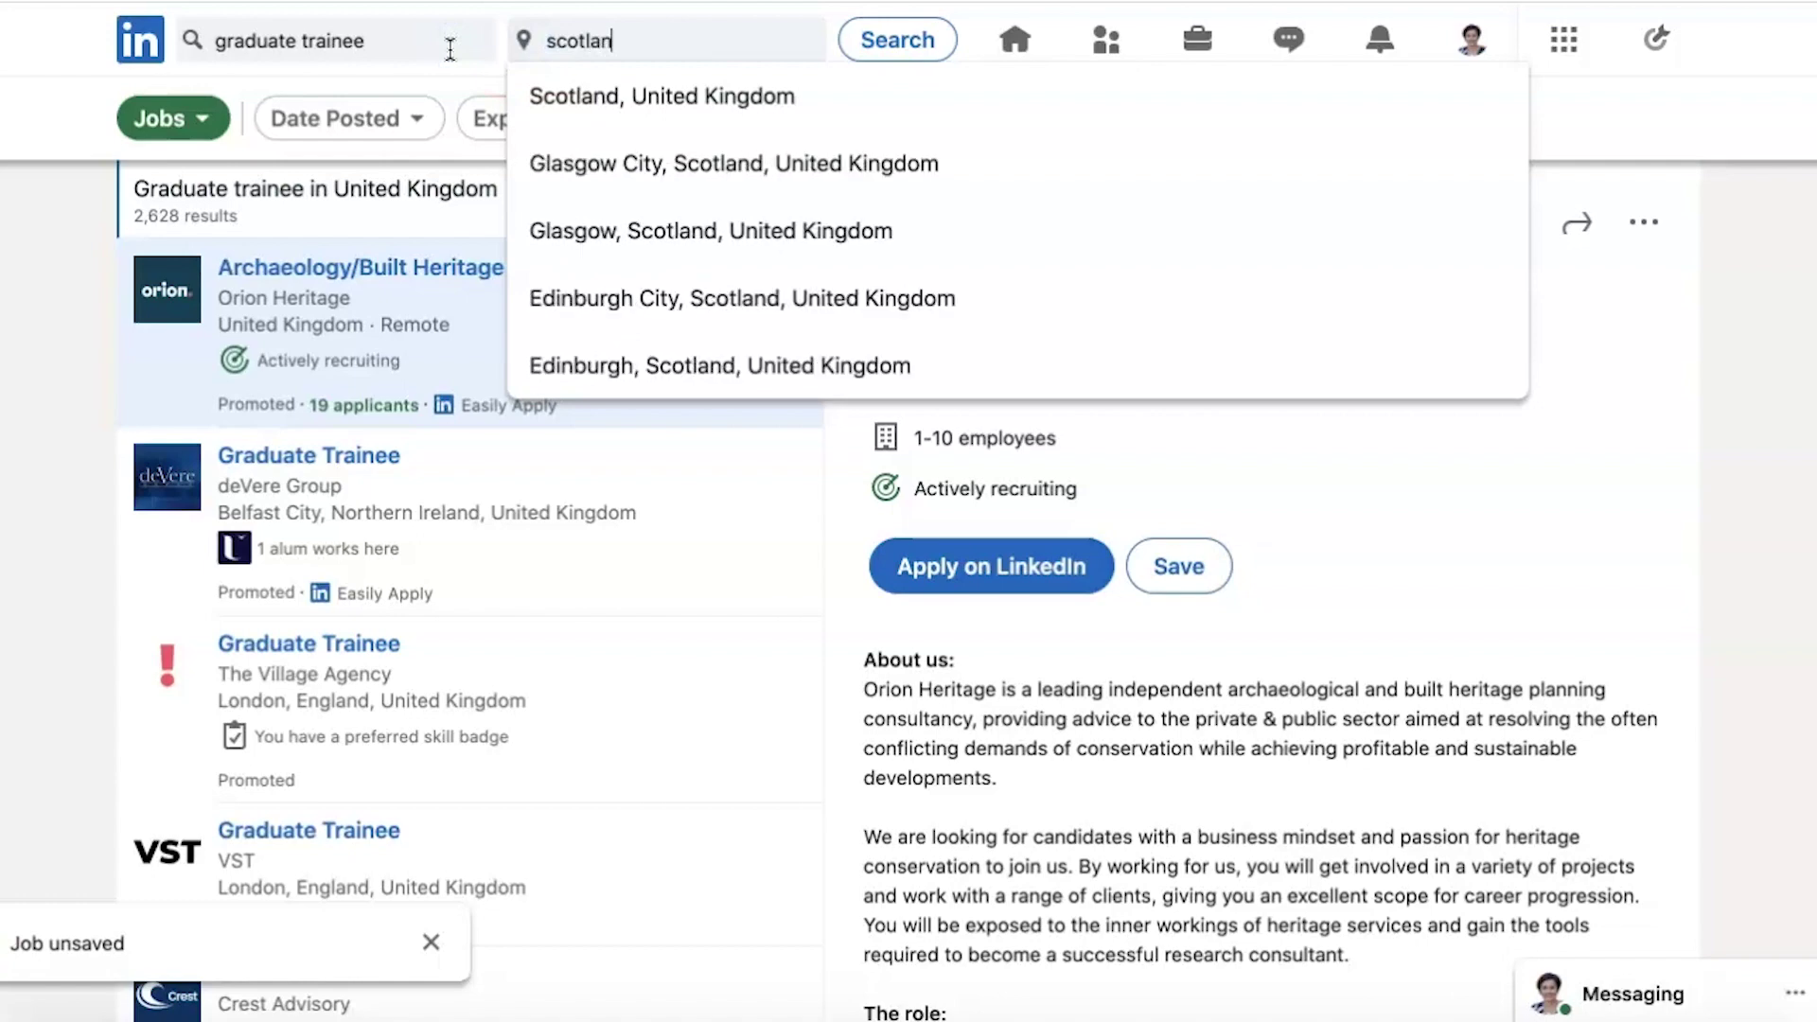
{"action": "left_click", "coordinate": [584, 99]}
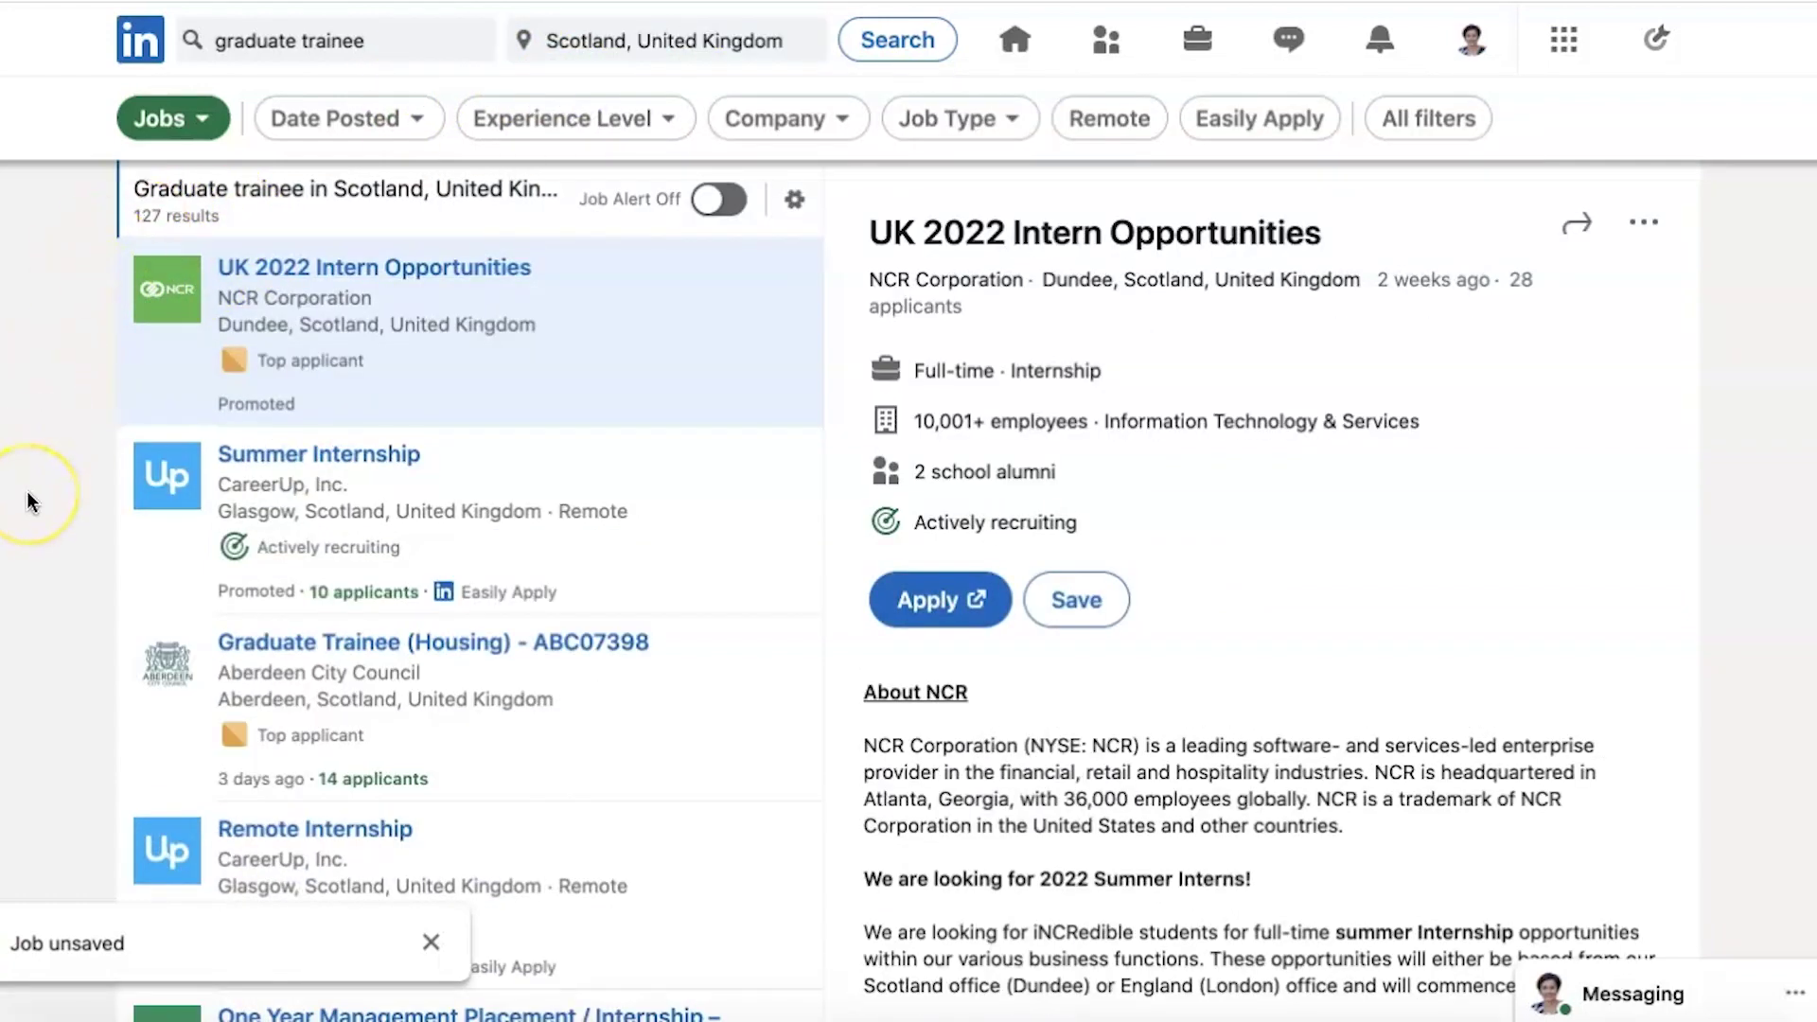
{"action": "left_click", "coordinate": [387, 142]}
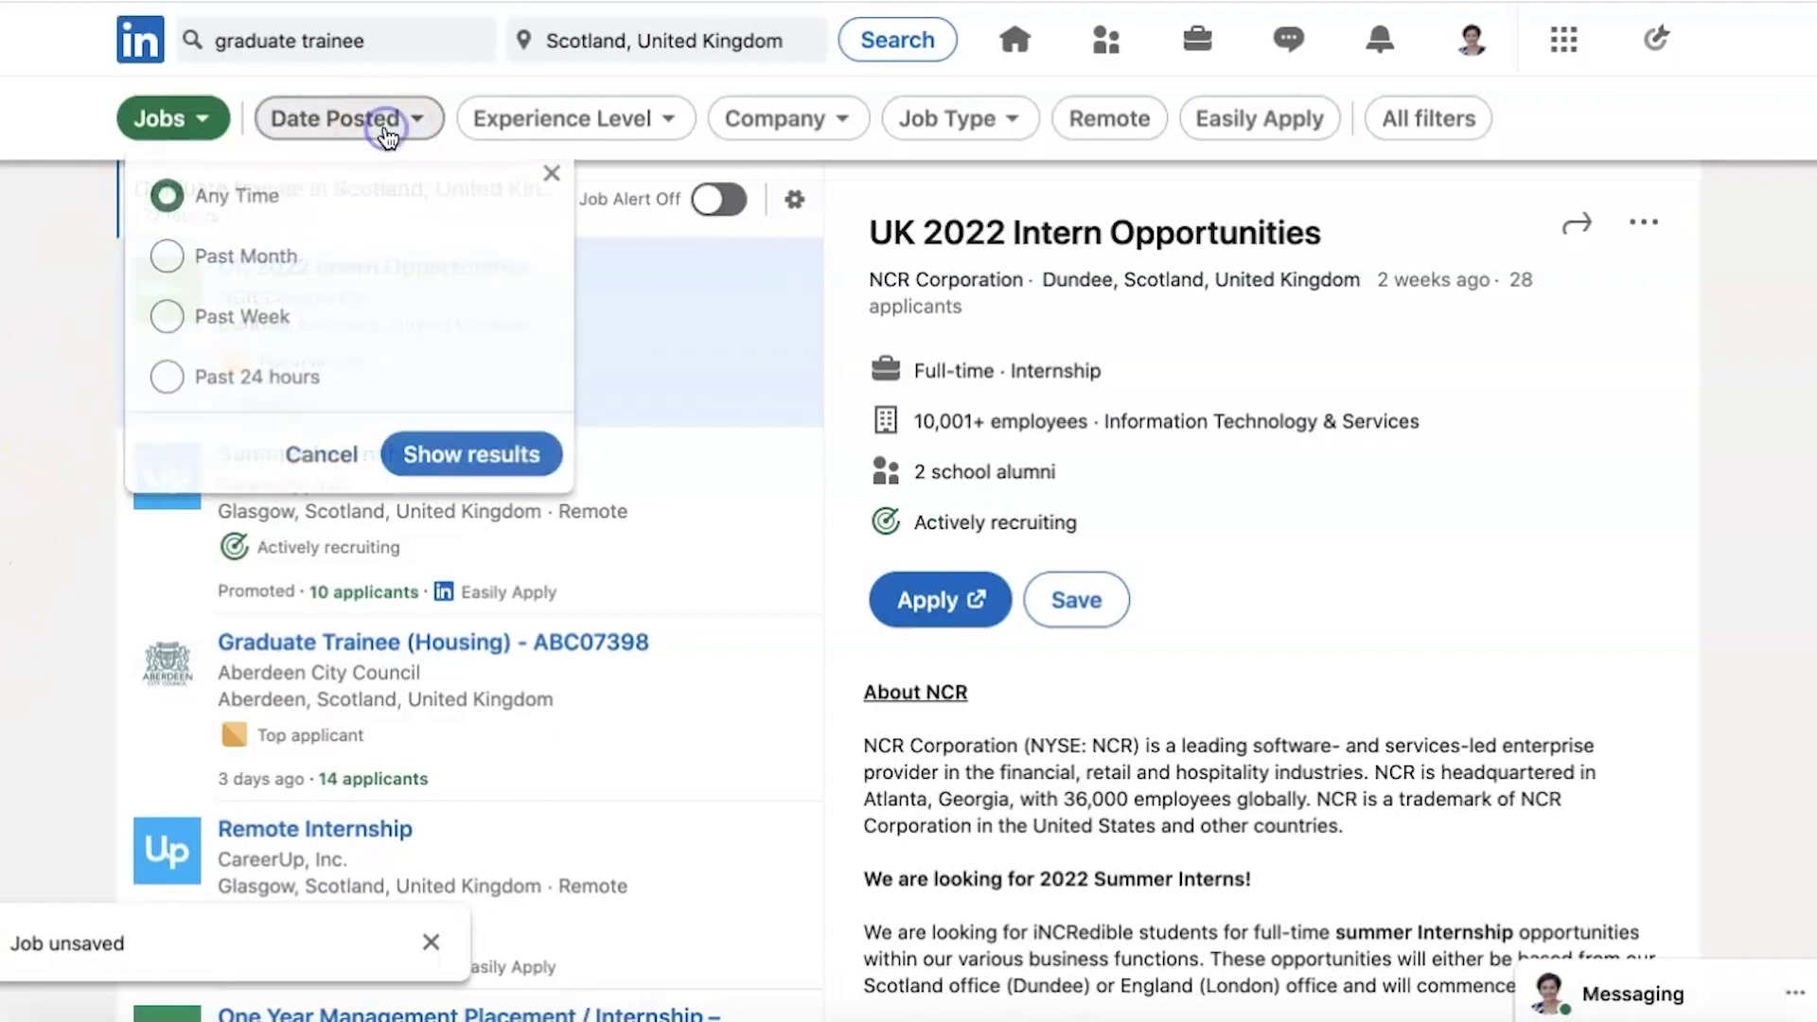
{"action": "left_click", "coordinate": [254, 317]}
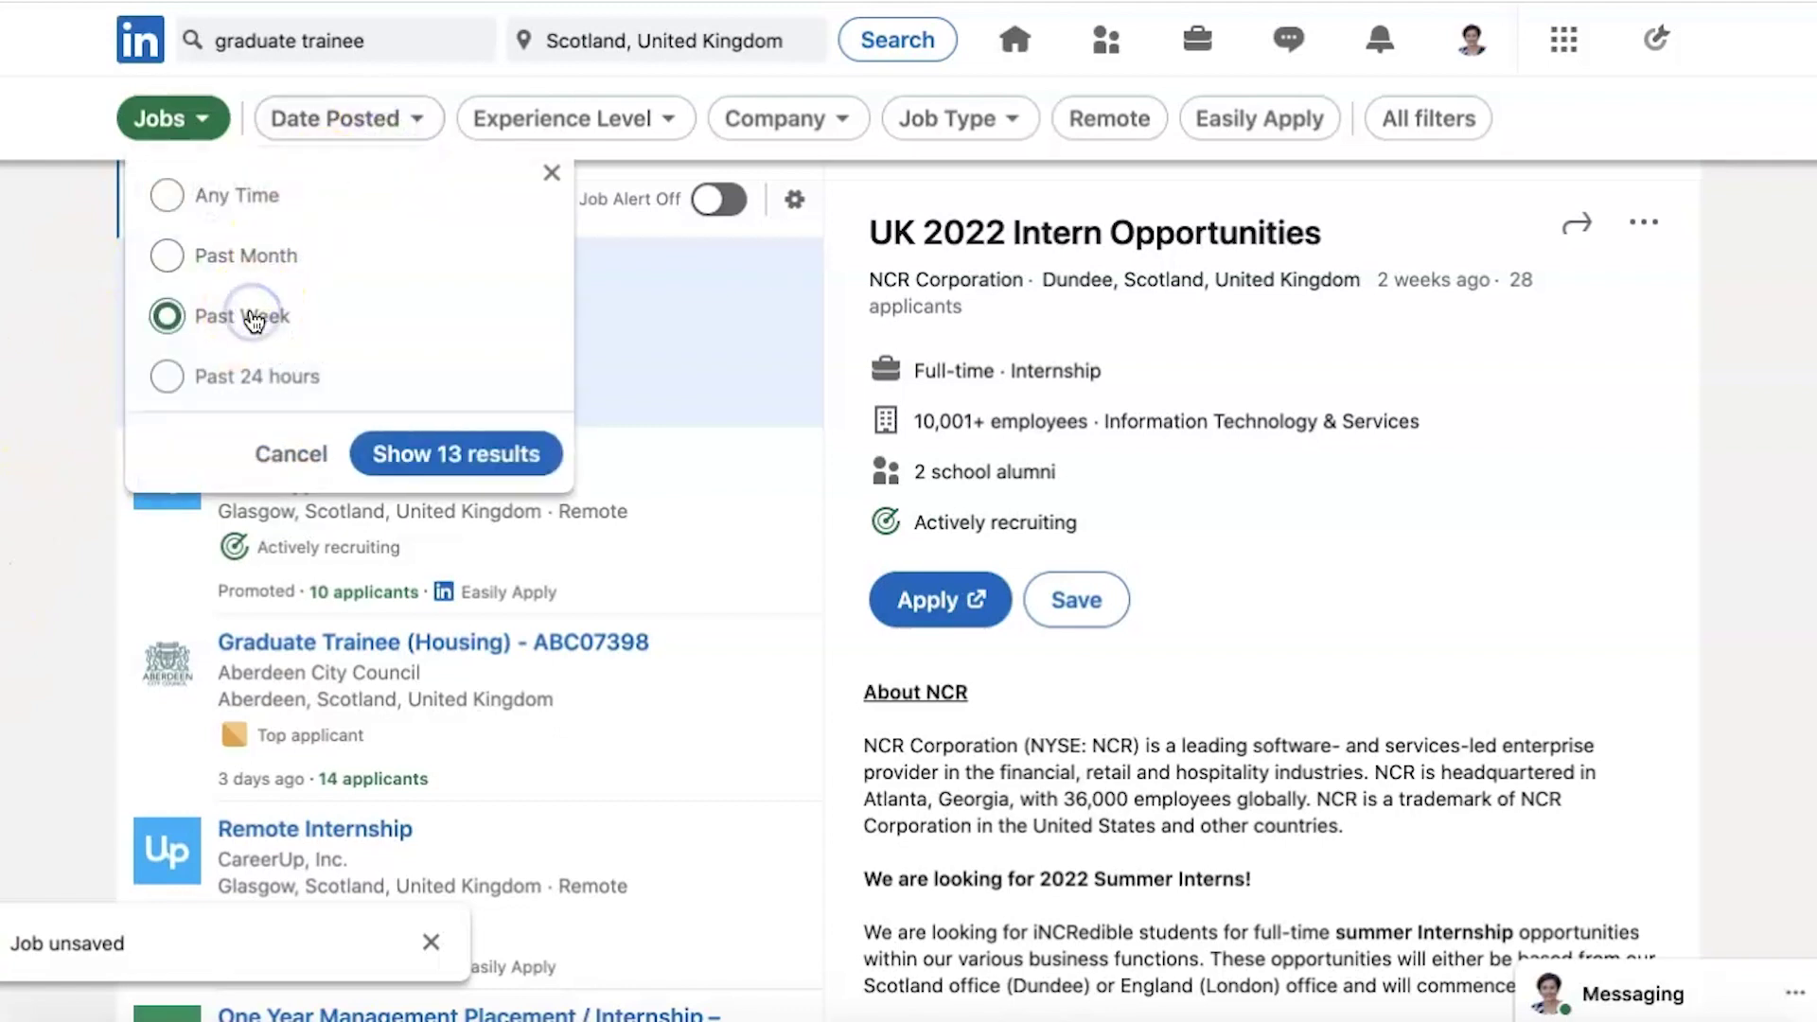
{"action": "left_click", "coordinate": [455, 448]}
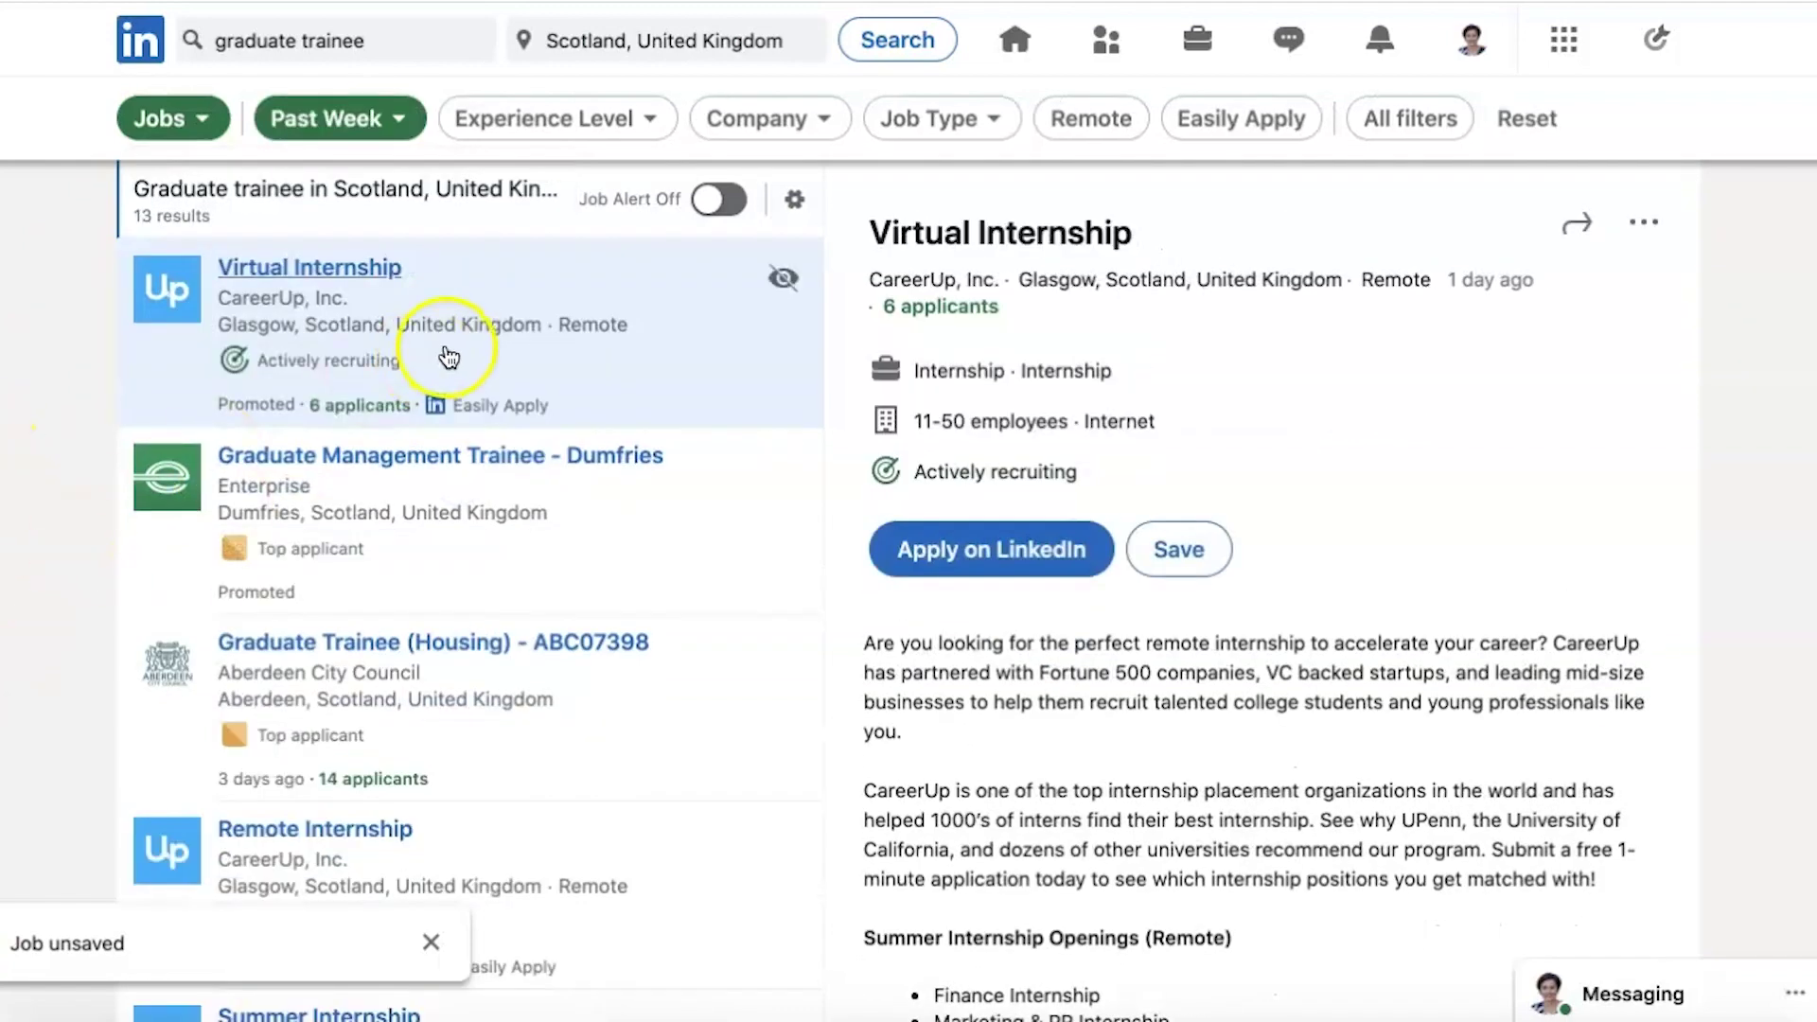
{"action": "scroll", "coordinate": [425, 578], "scroll_direction": "down", "scroll_amount": 1}
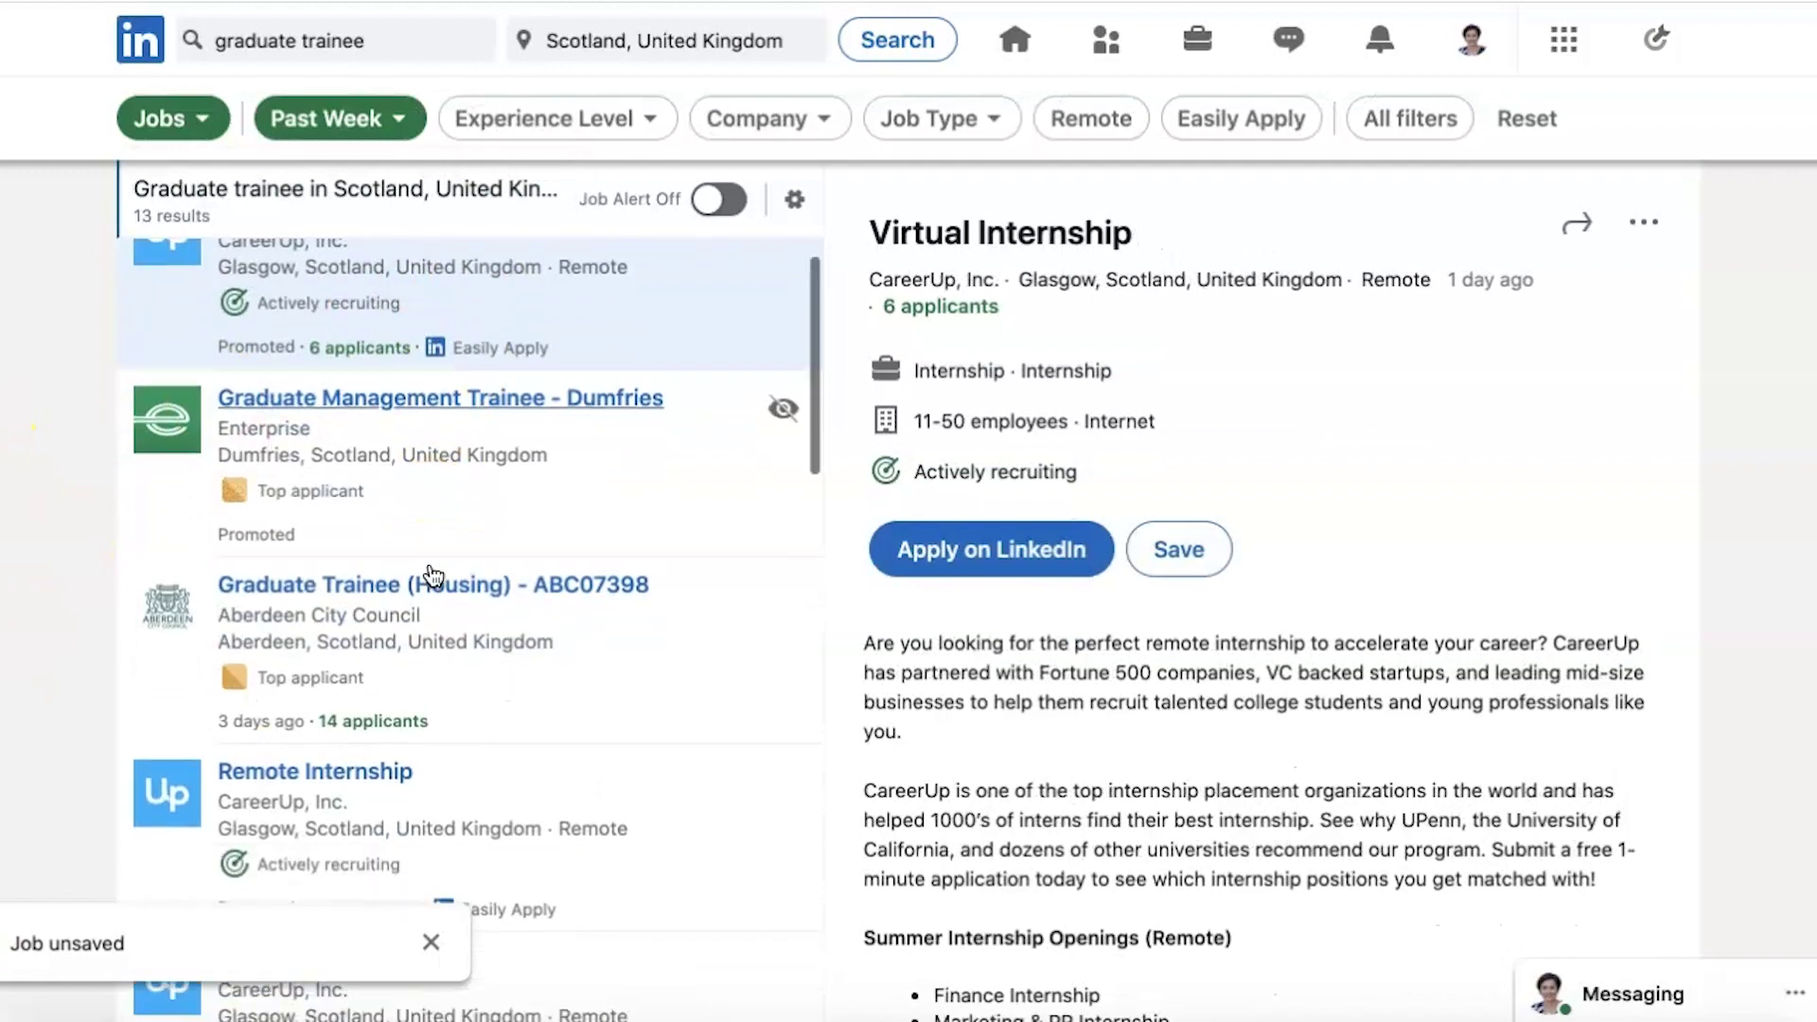
{"action": "scroll", "coordinate": [562, 629], "scroll_direction": "down", "scroll_amount": 2}
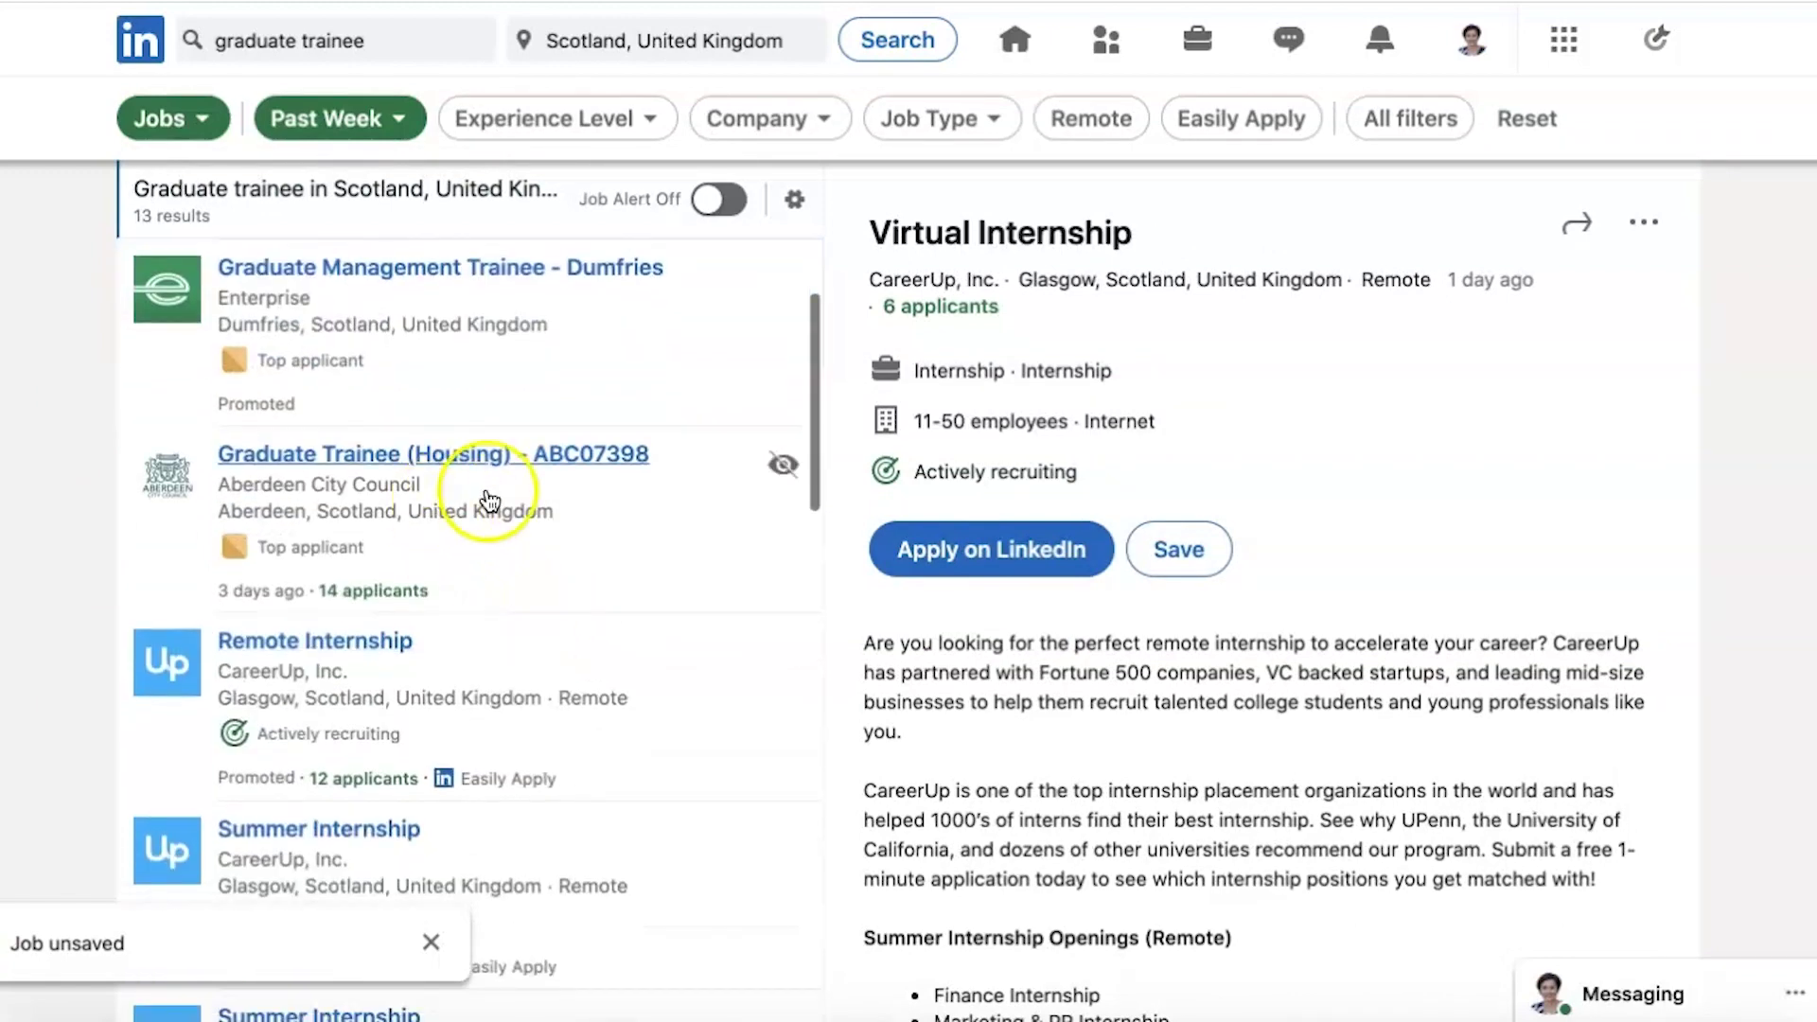
{"action": "scroll", "coordinate": [591, 729], "scroll_direction": "down", "scroll_amount": 8}
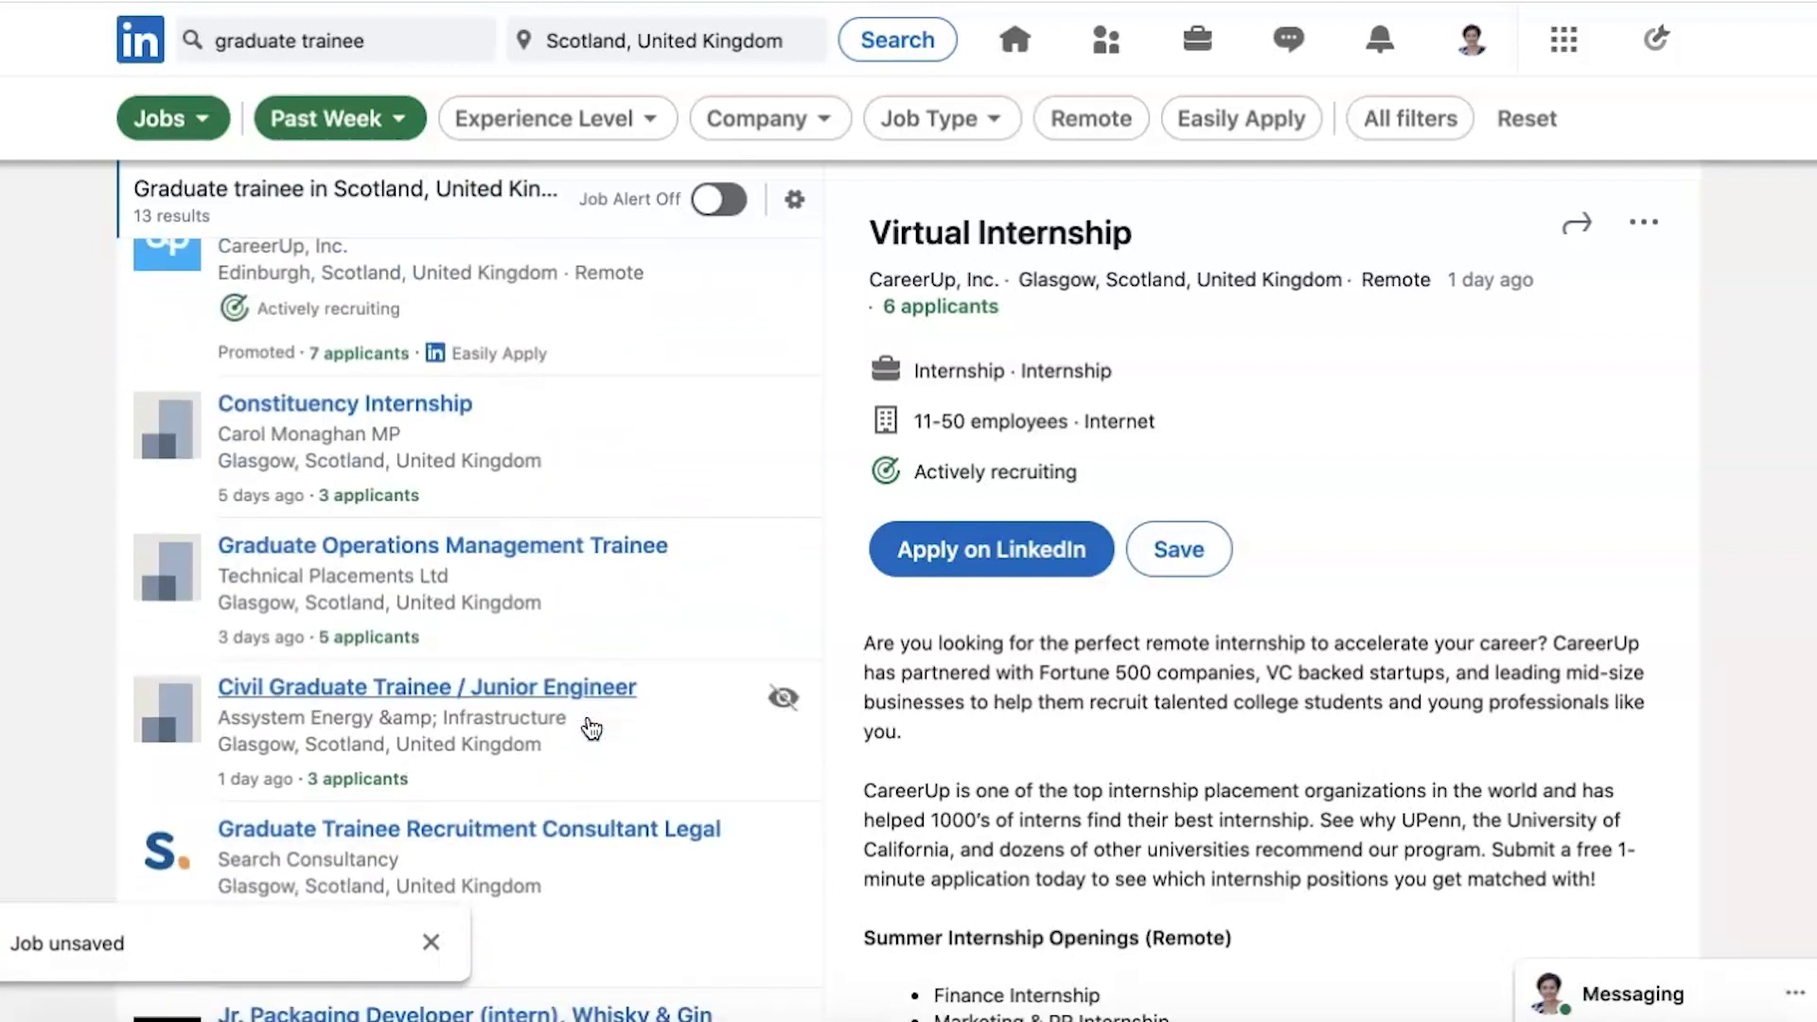
{"action": "scroll", "coordinate": [592, 729], "scroll_direction": "down", "scroll_amount": 5}
{"action": "scroll", "coordinate": [592, 729], "scroll_direction": "down", "scroll_amount": 3}
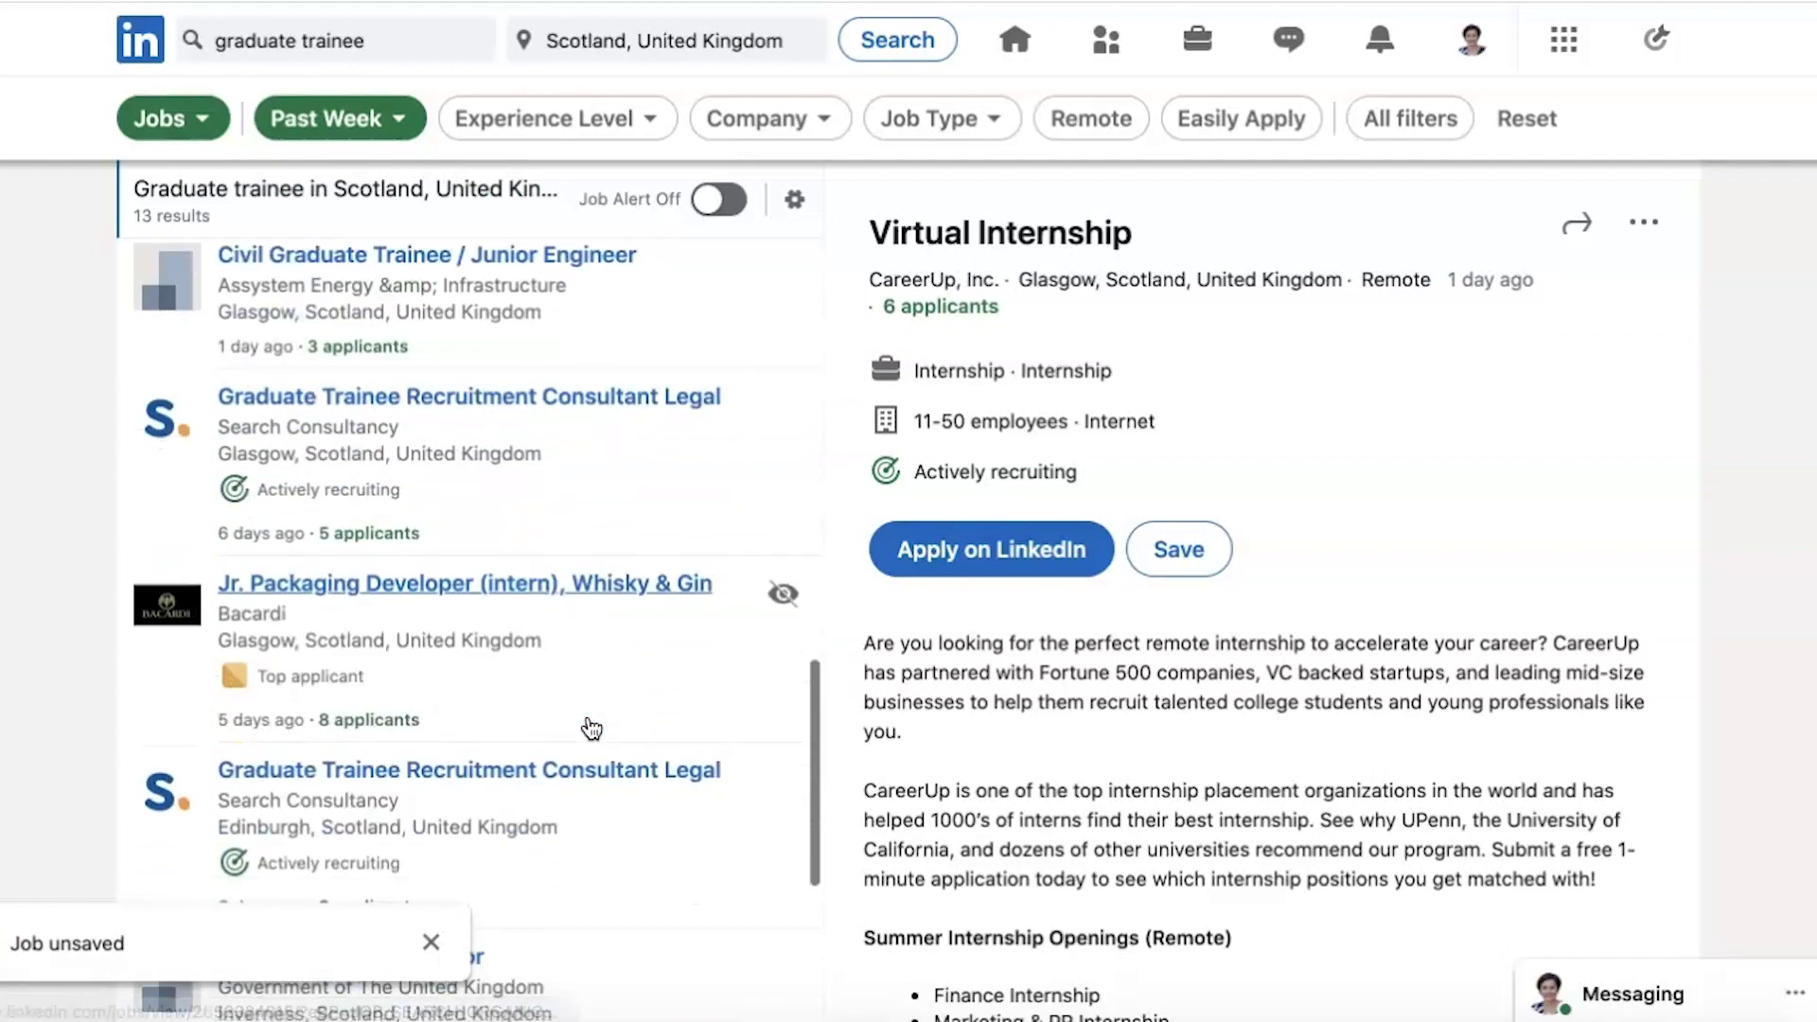
{"action": "left_click", "coordinate": [579, 628]}
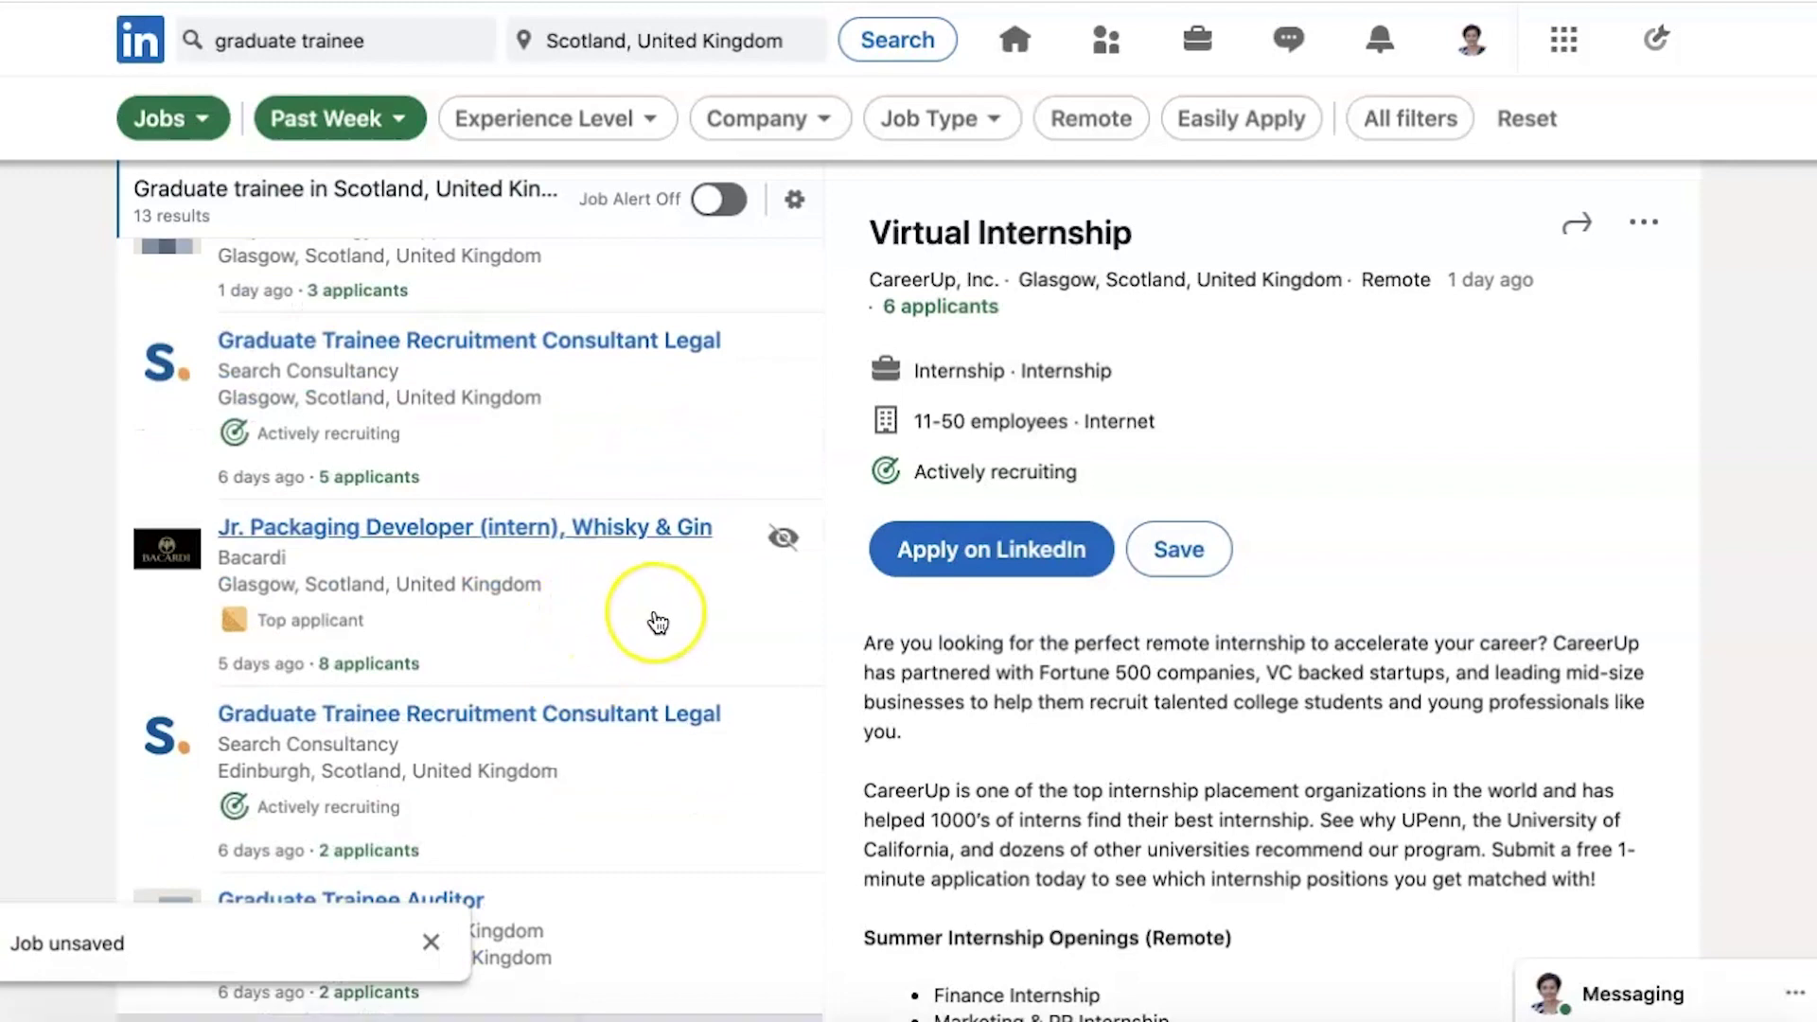
{"action": "scroll", "coordinate": [658, 623], "scroll_direction": "down", "scroll_amount": 2}
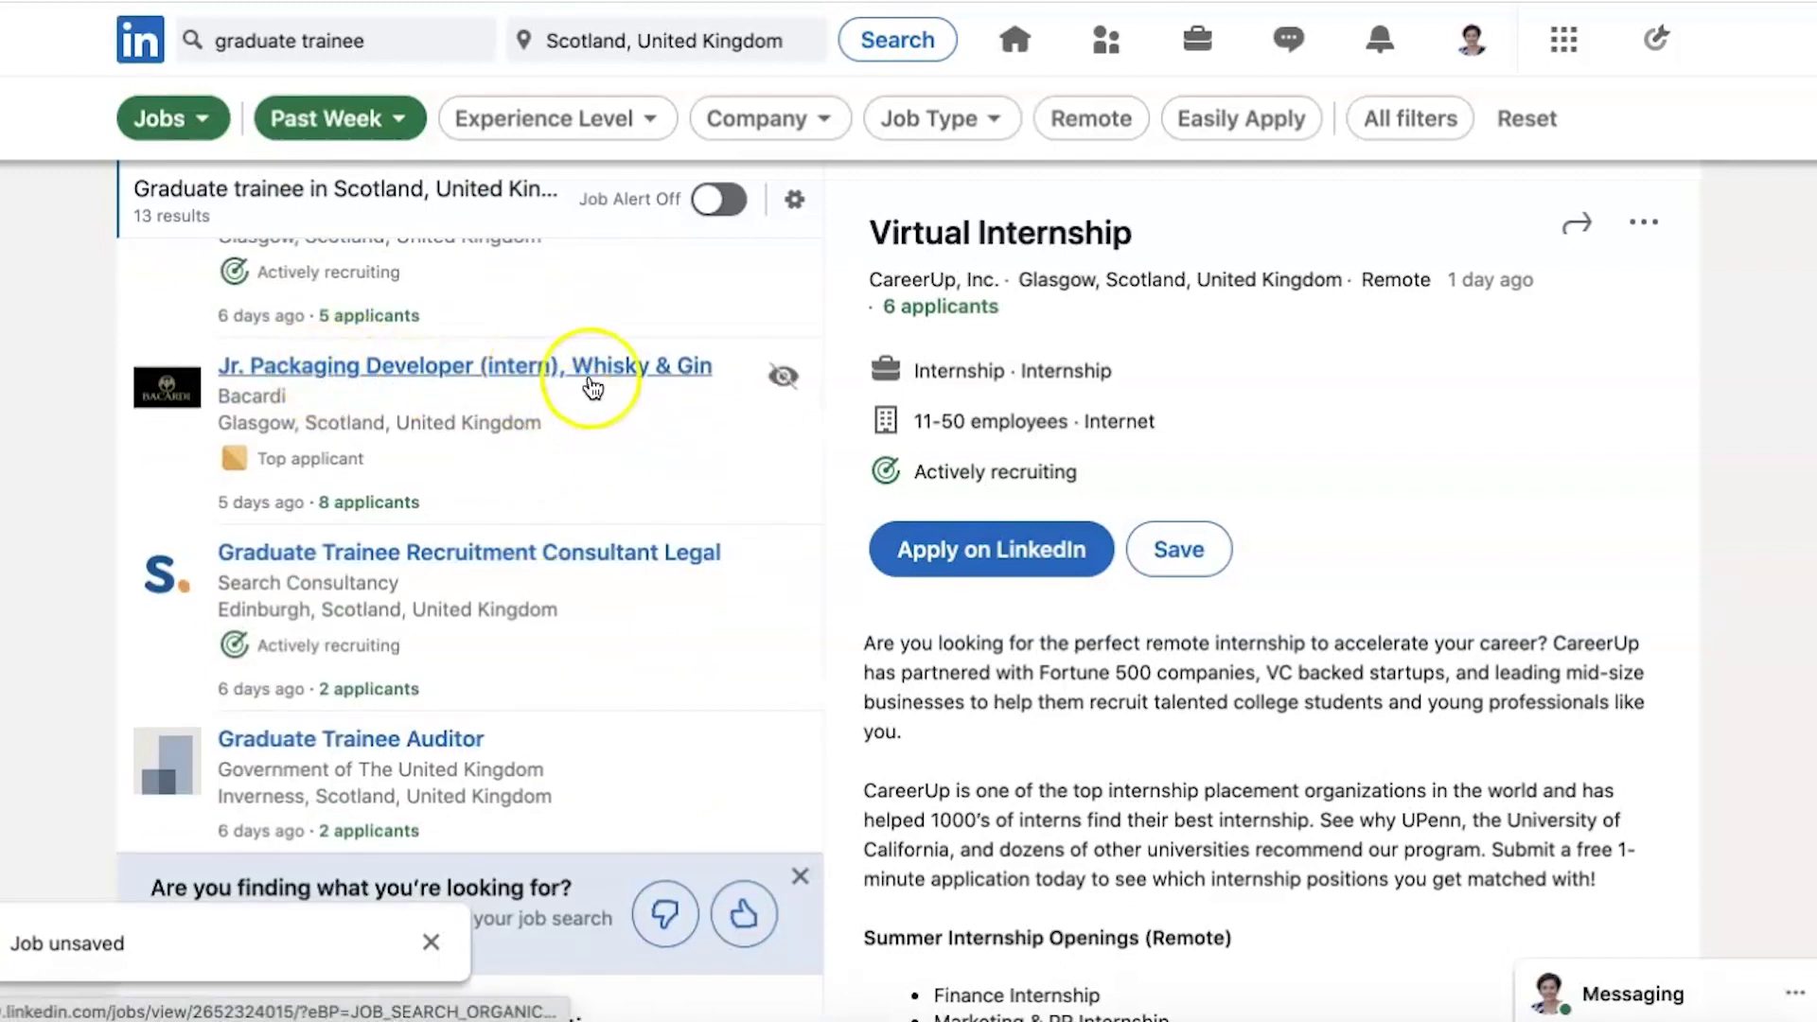
{"action": "scroll", "coordinate": [643, 653], "scroll_direction": "down", "scroll_amount": 1}
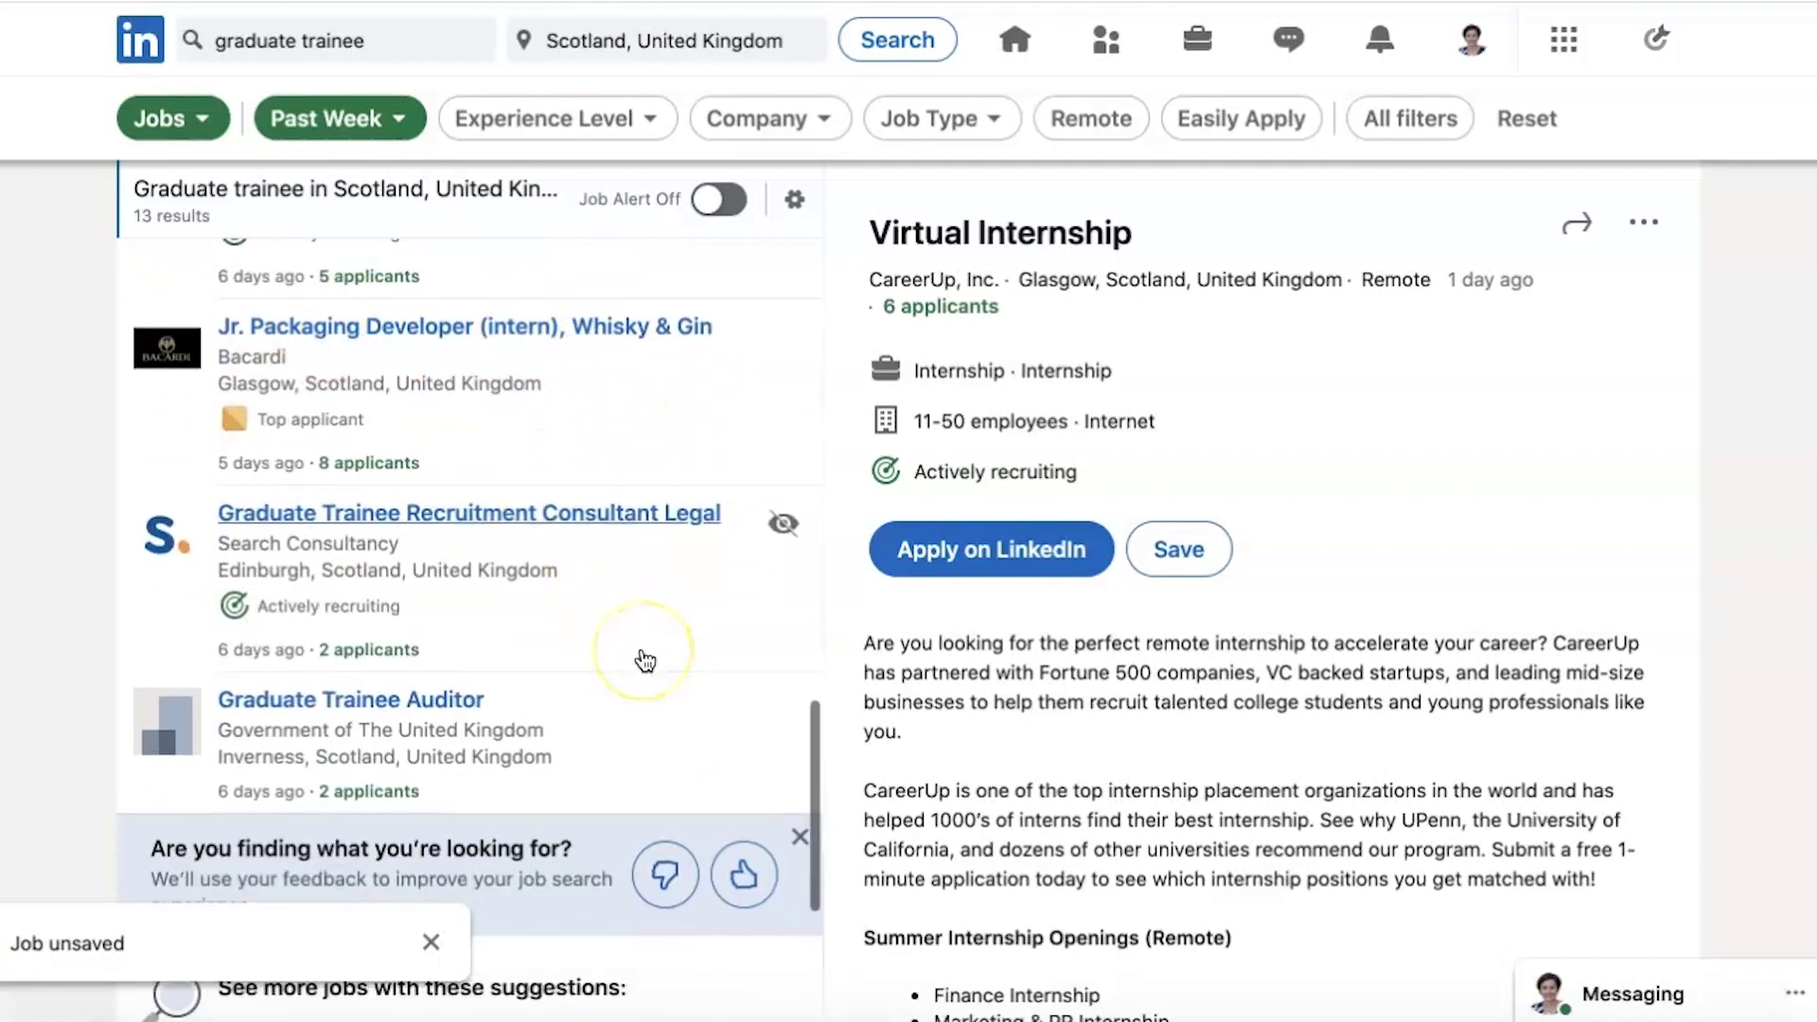
{"action": "scroll", "coordinate": [646, 659], "scroll_direction": "down", "scroll_amount": 2}
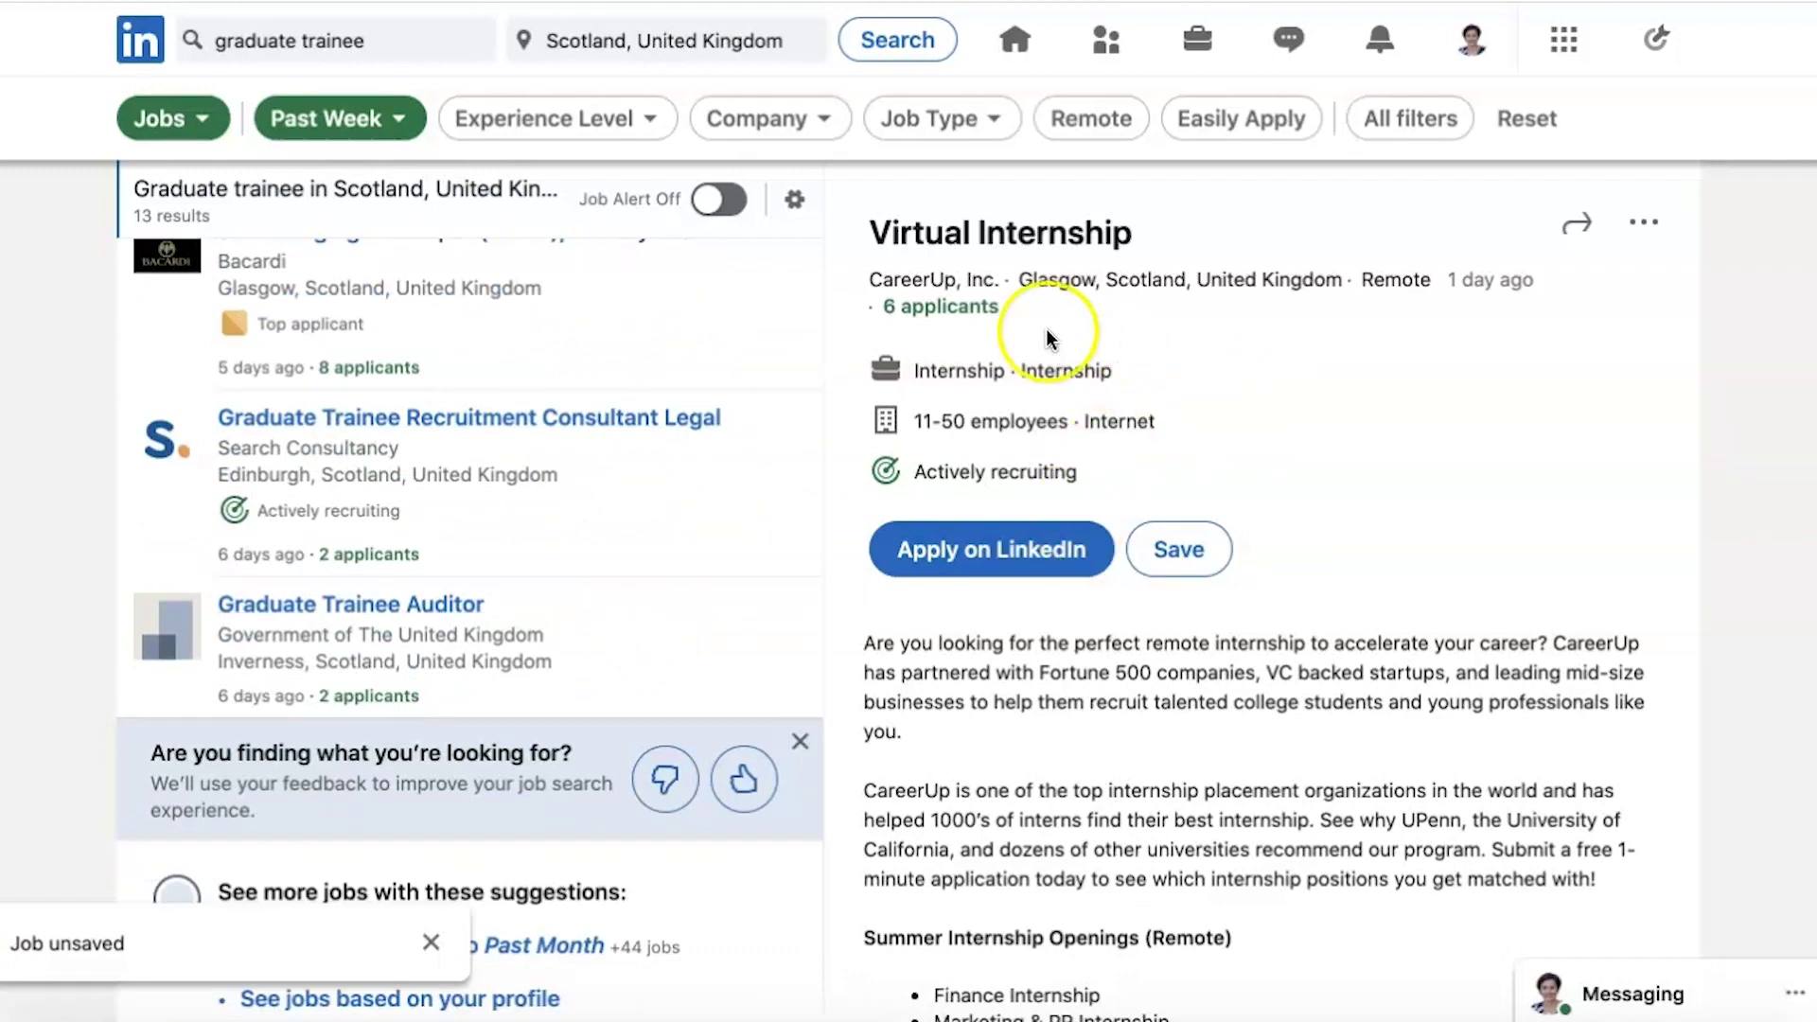
{"action": "scroll", "coordinate": [596, 637], "scroll_direction": "up", "scroll_amount": 10}
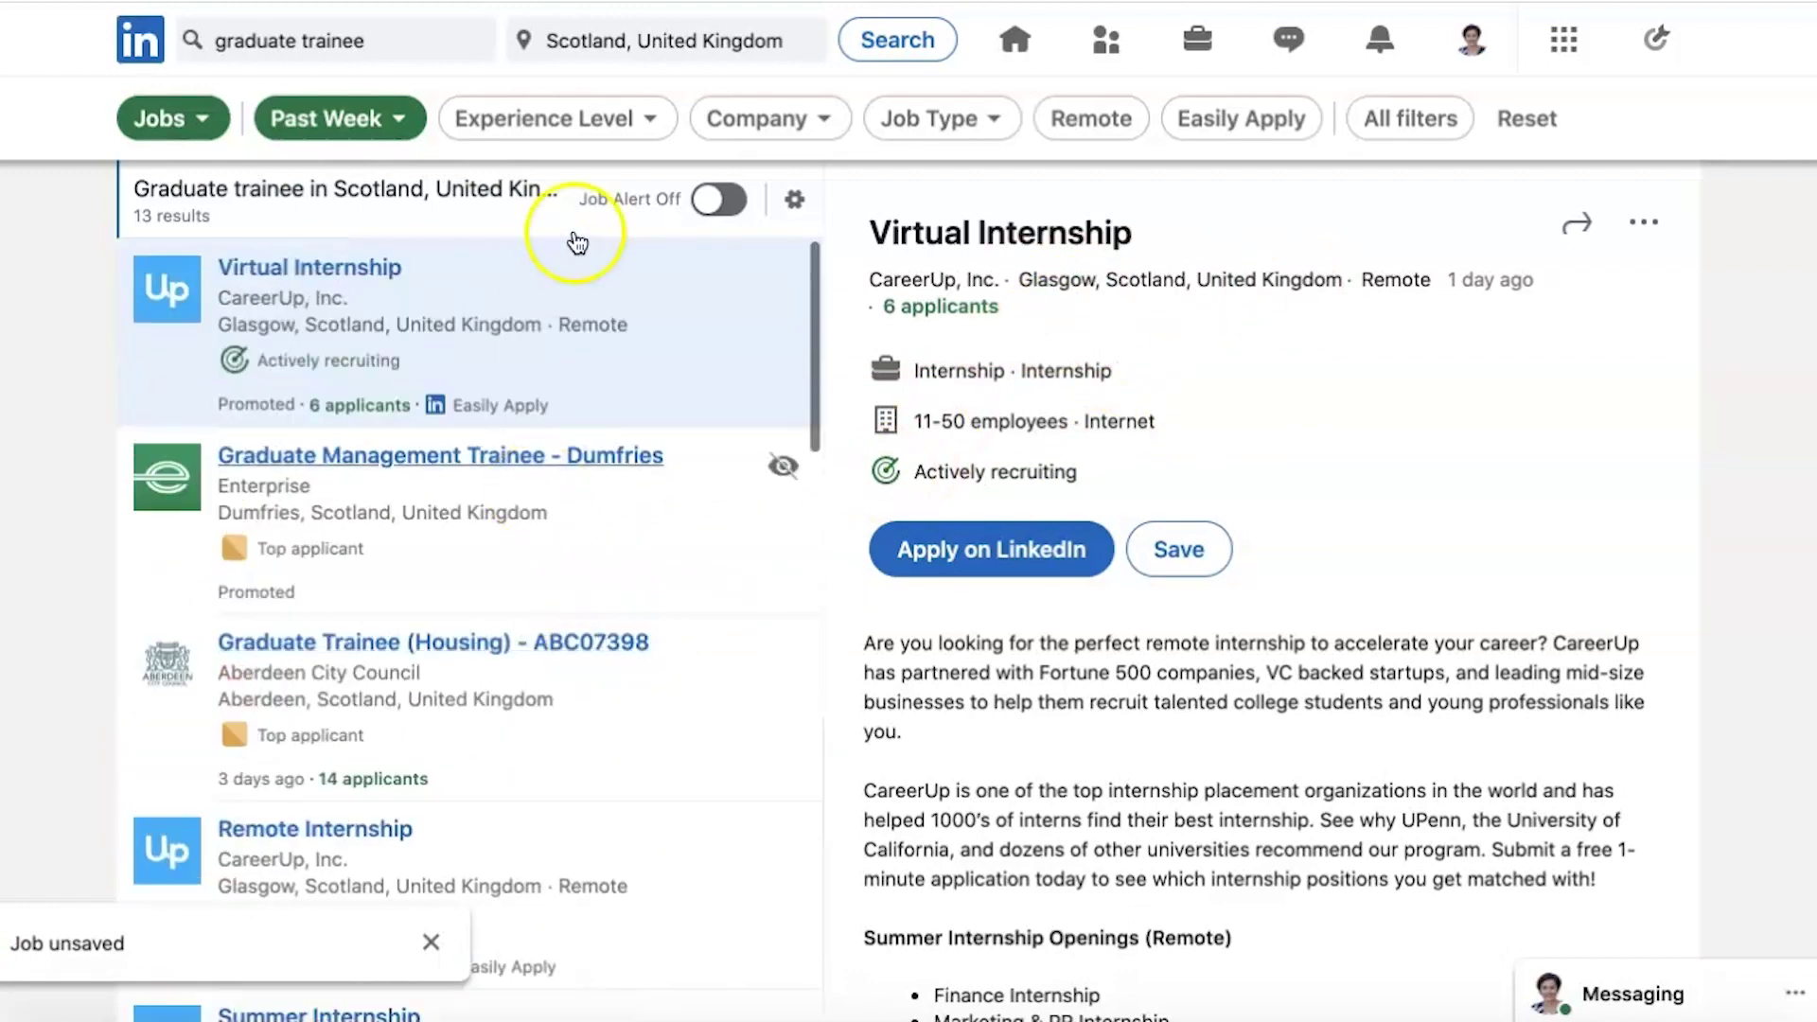
- Apply the Full-time job type filter, glancing at the company filter without choosing any
{"action": "left_click", "coordinate": [937, 120]}
{"action": "left_click", "coordinate": [841, 193]}
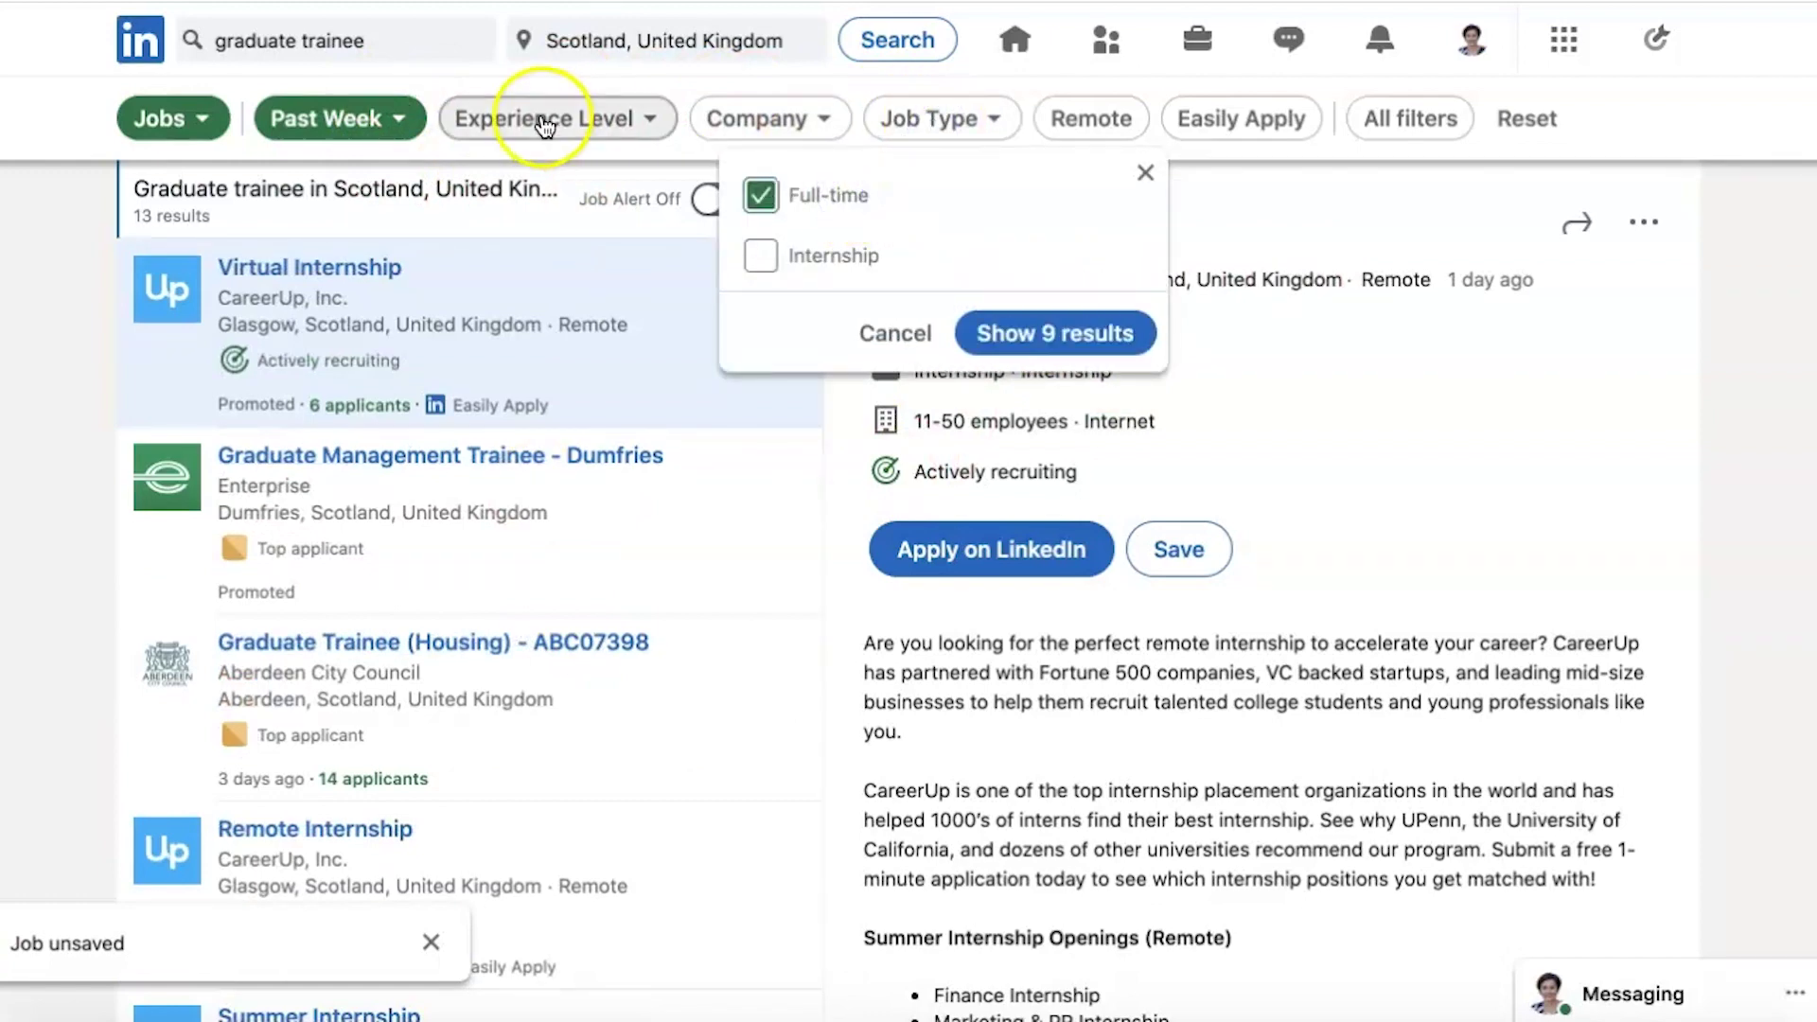
{"action": "left_click", "coordinate": [1051, 334]}
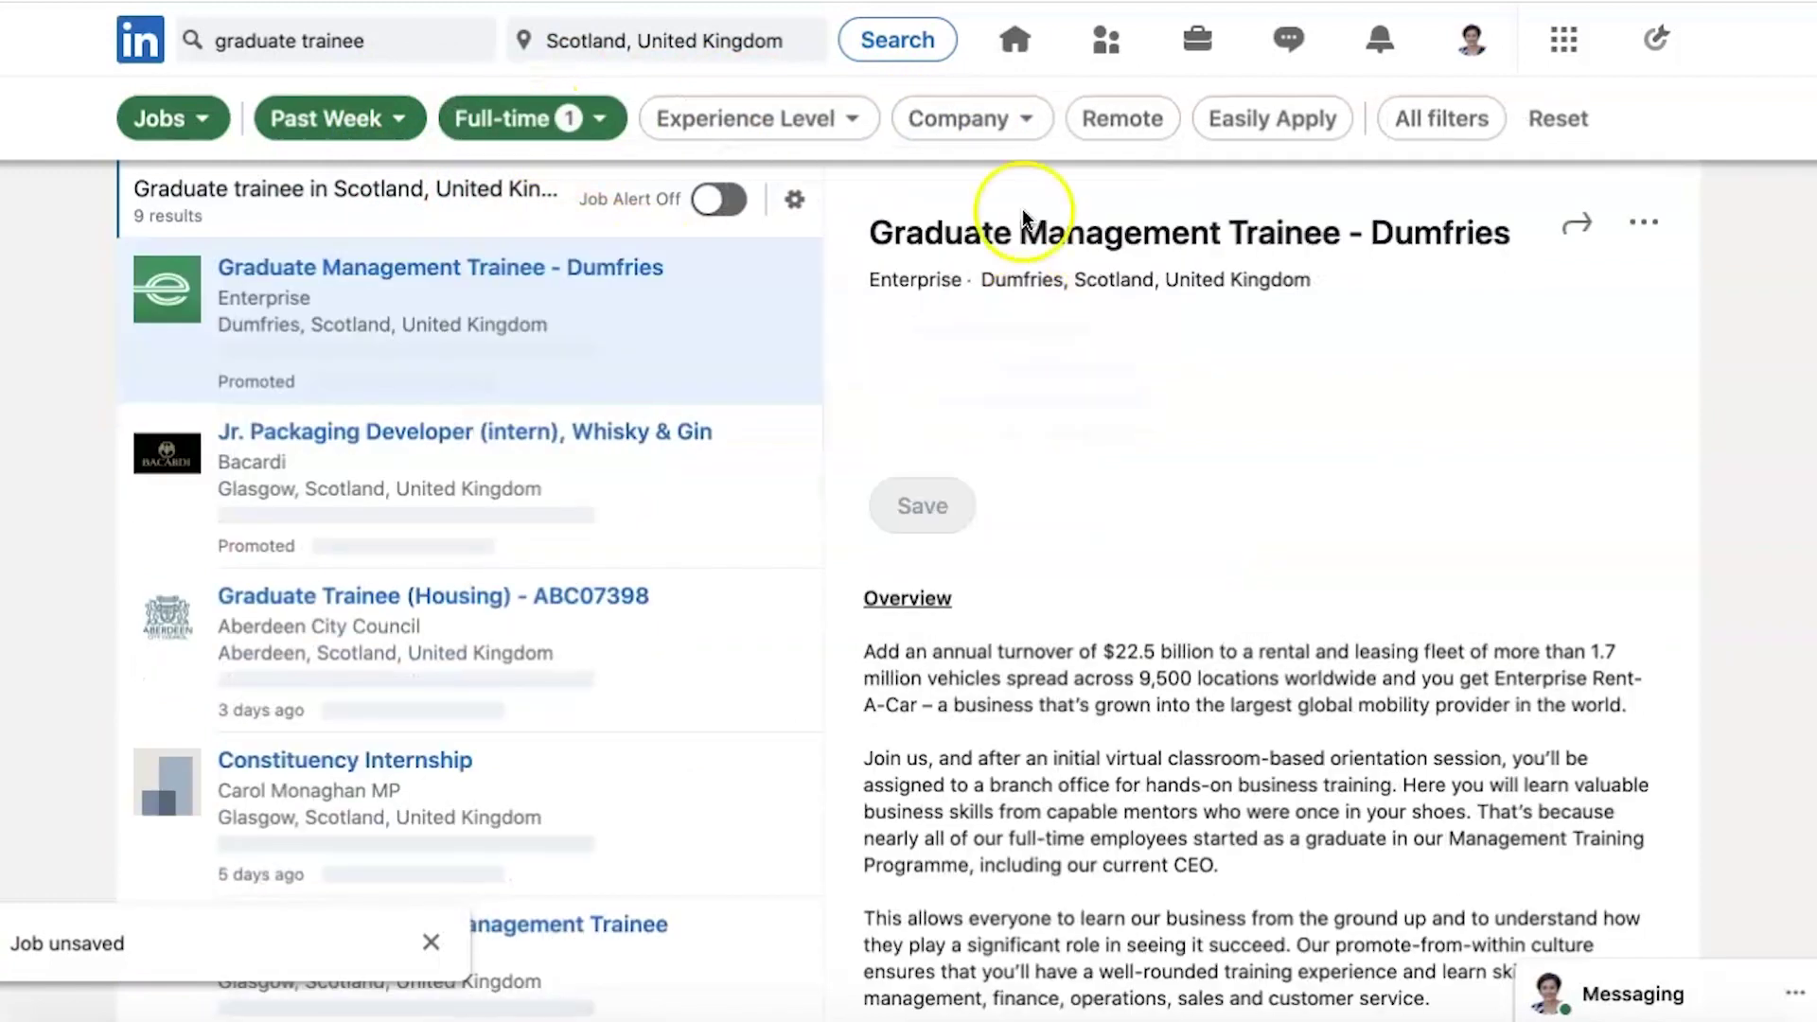
{"action": "left_click", "coordinate": [1003, 123]}
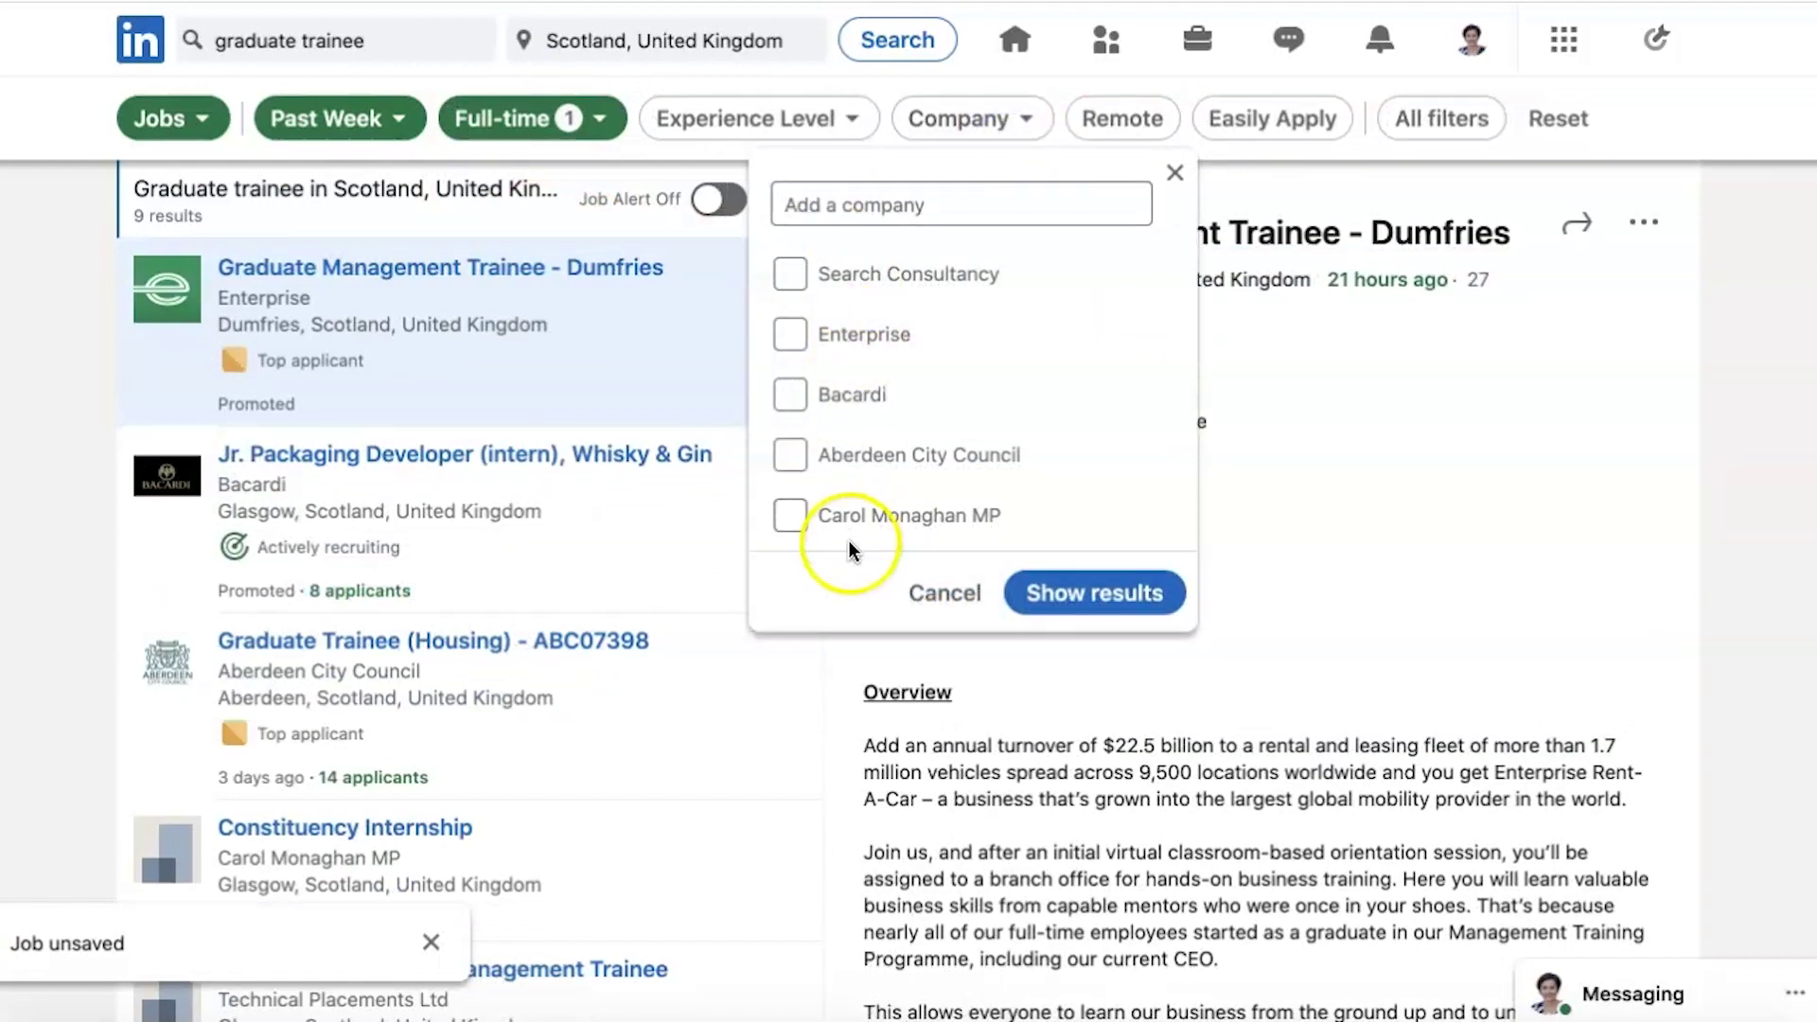
{"action": "left_click", "coordinate": [1175, 174]}
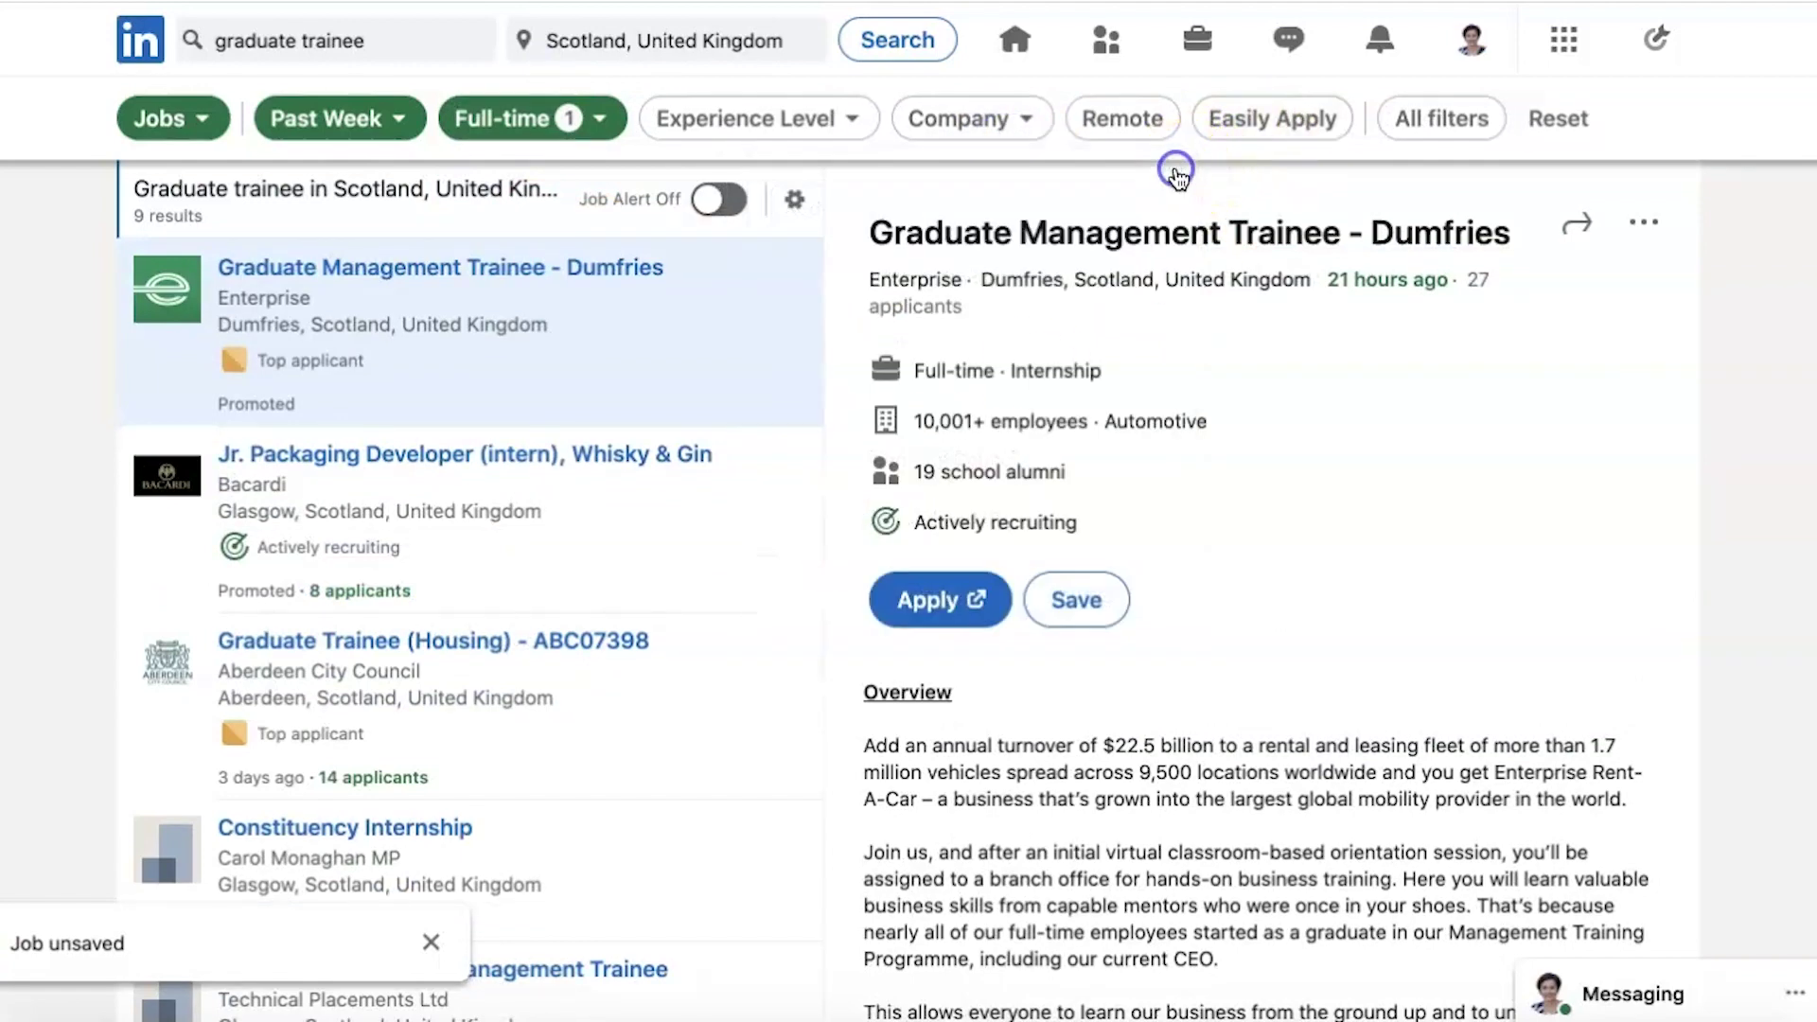
- Toggle the Remote and Easily Apply filters on and off, then reset all filters
{"action": "left_click", "coordinate": [1145, 118]}
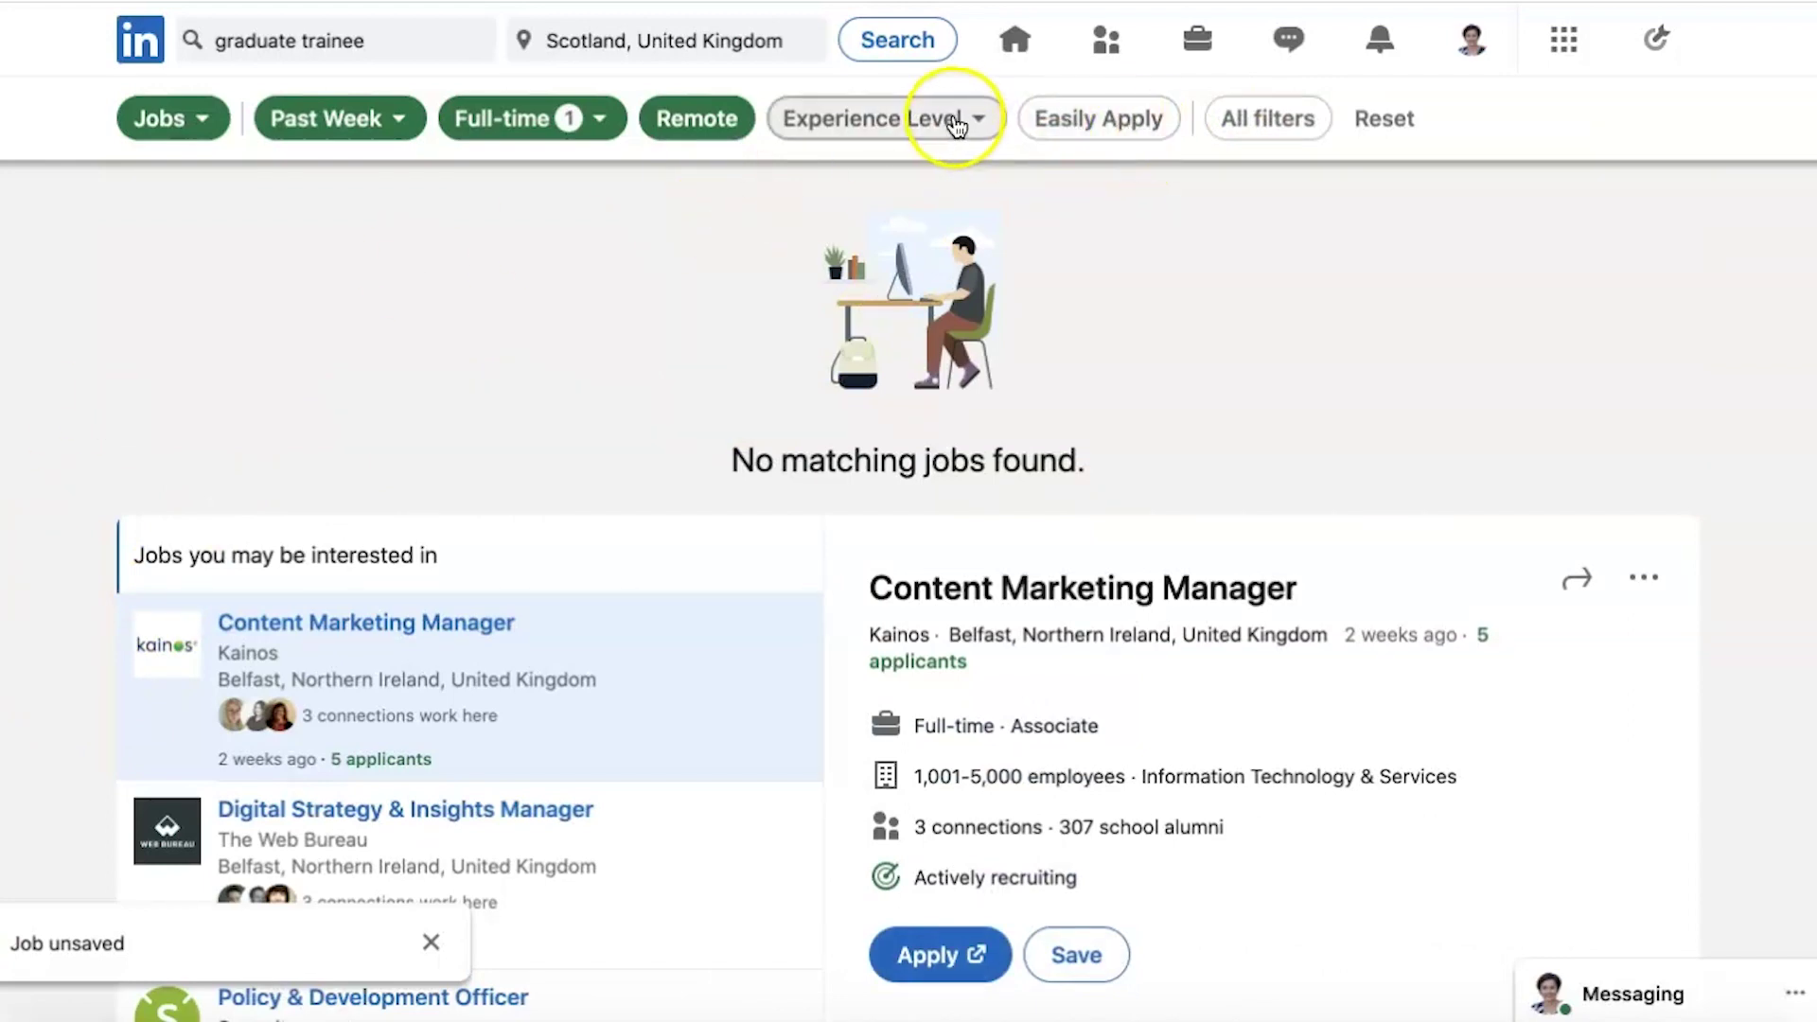
{"action": "left_click", "coordinate": [719, 123]}
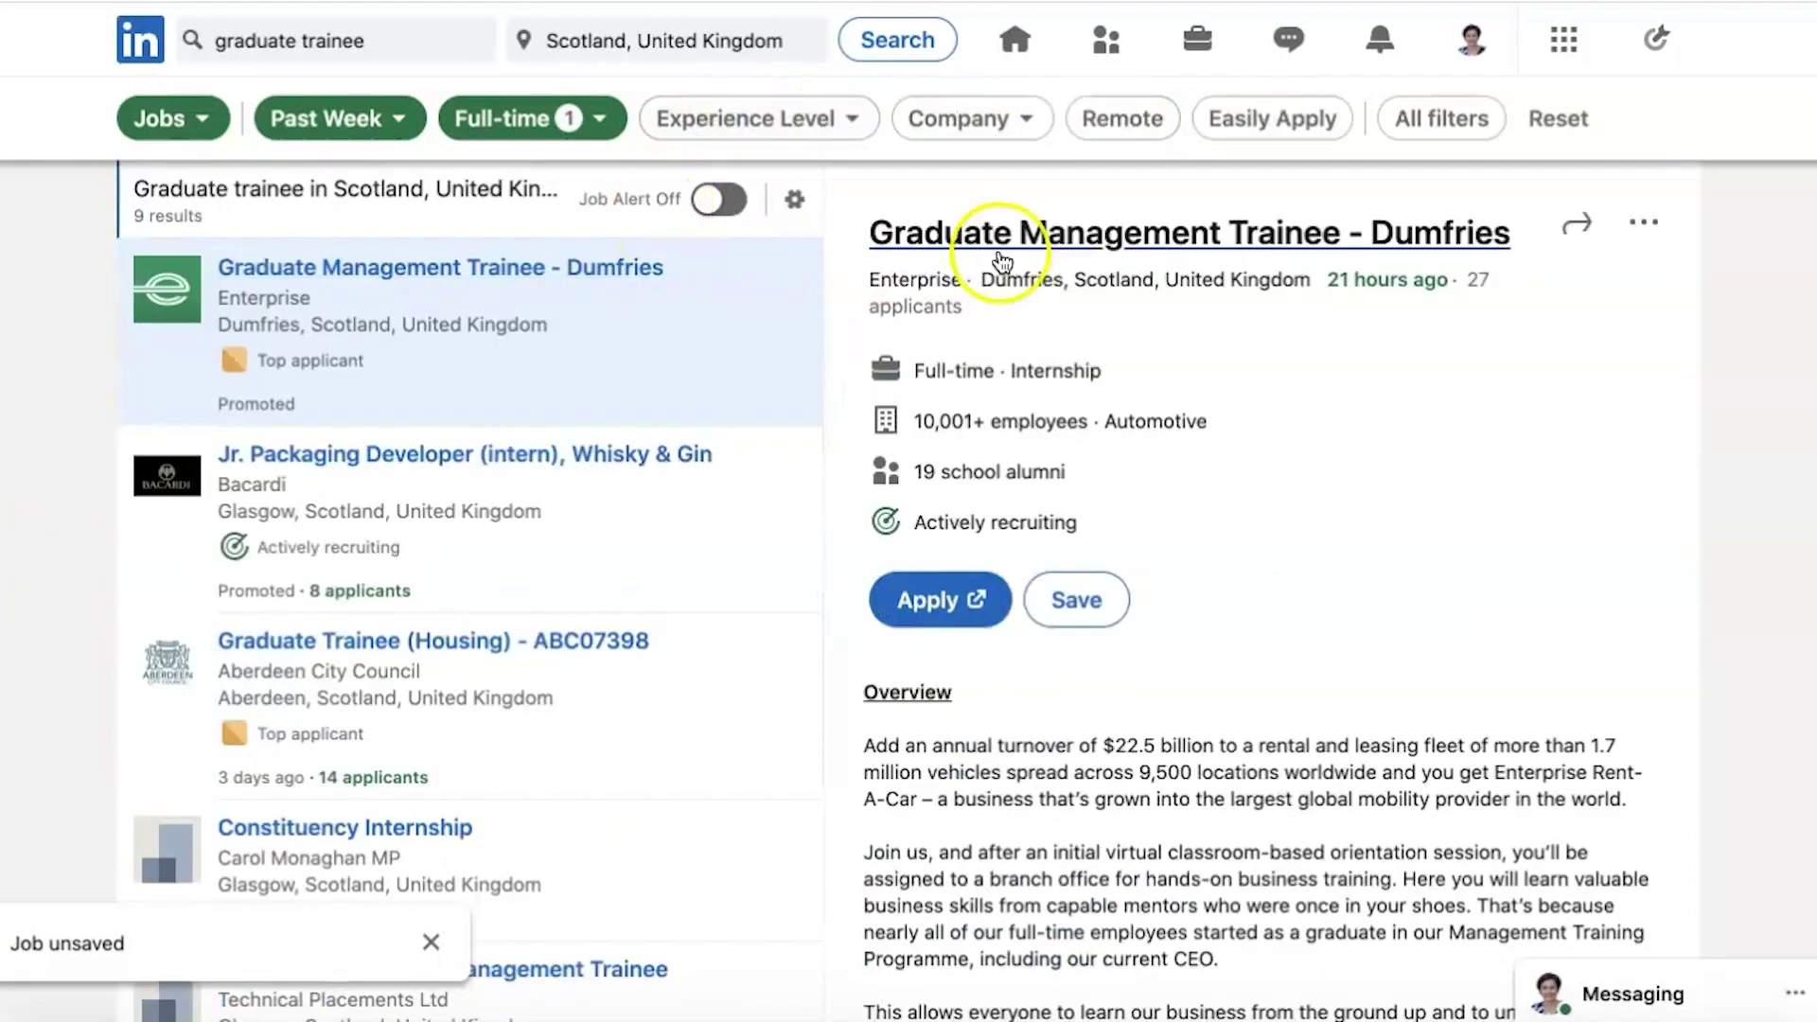
{"action": "left_click", "coordinate": [1325, 123]}
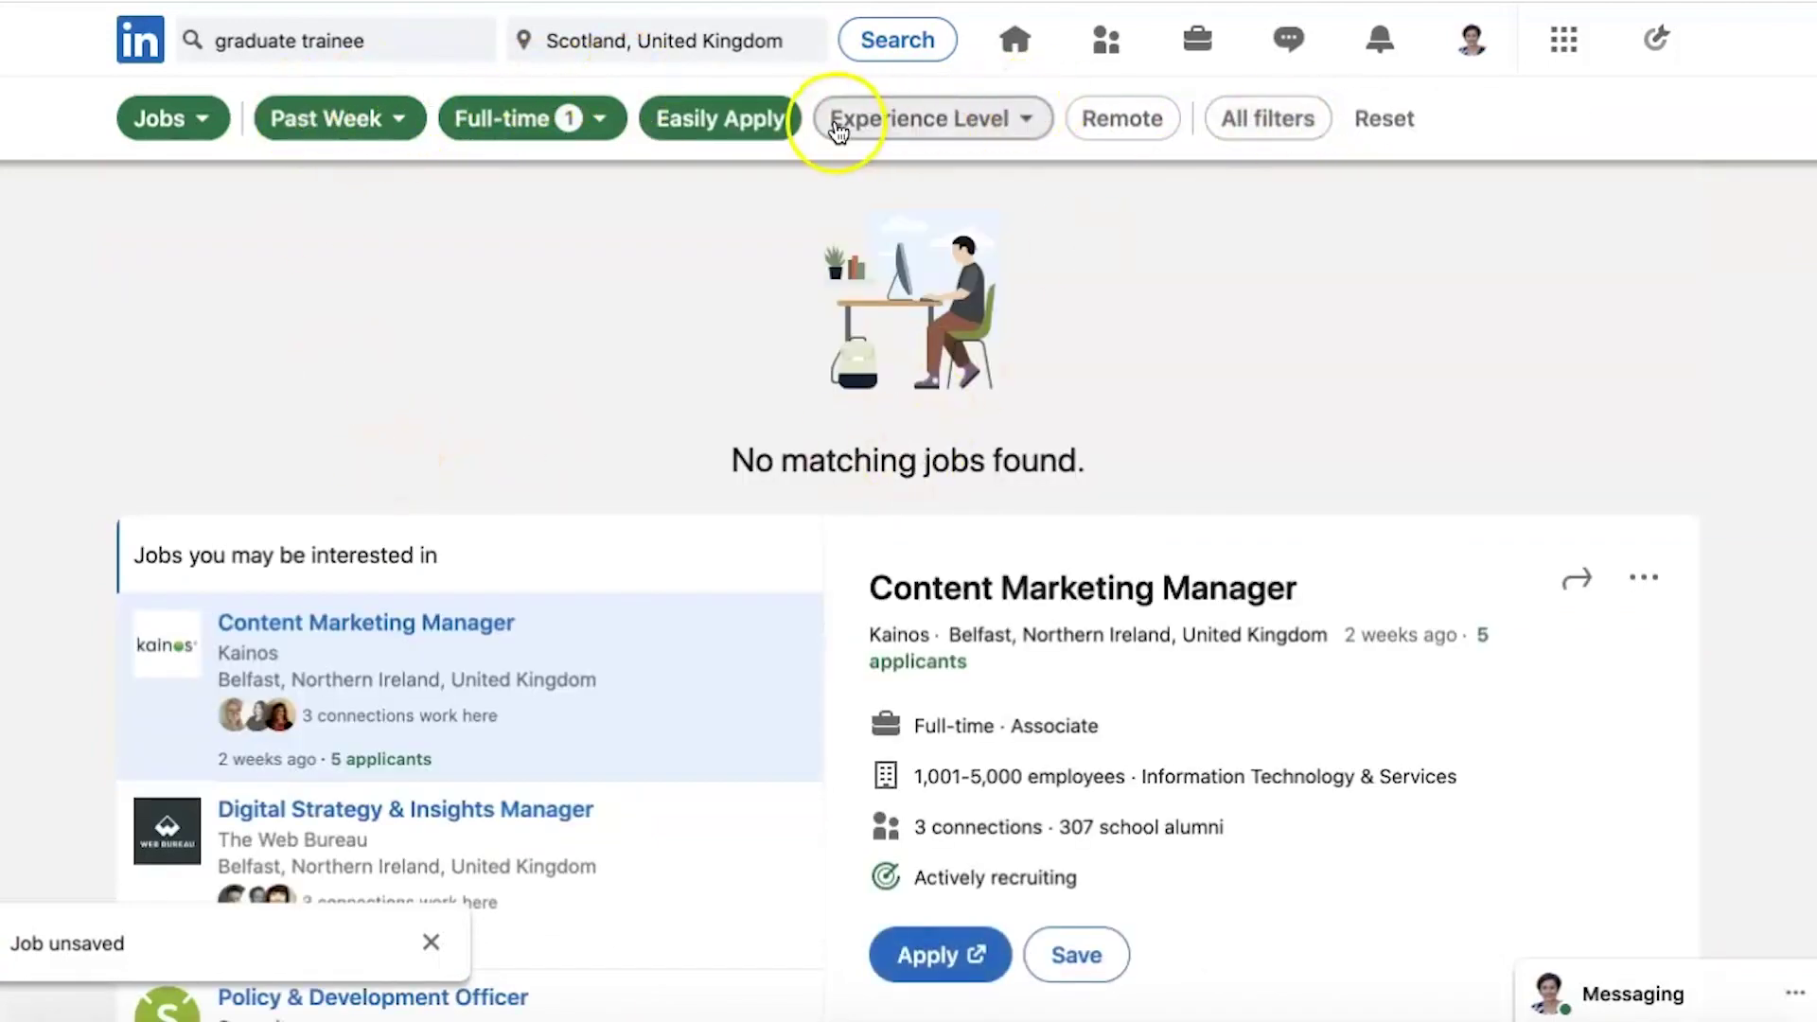
{"action": "left_click", "coordinate": [710, 118]}
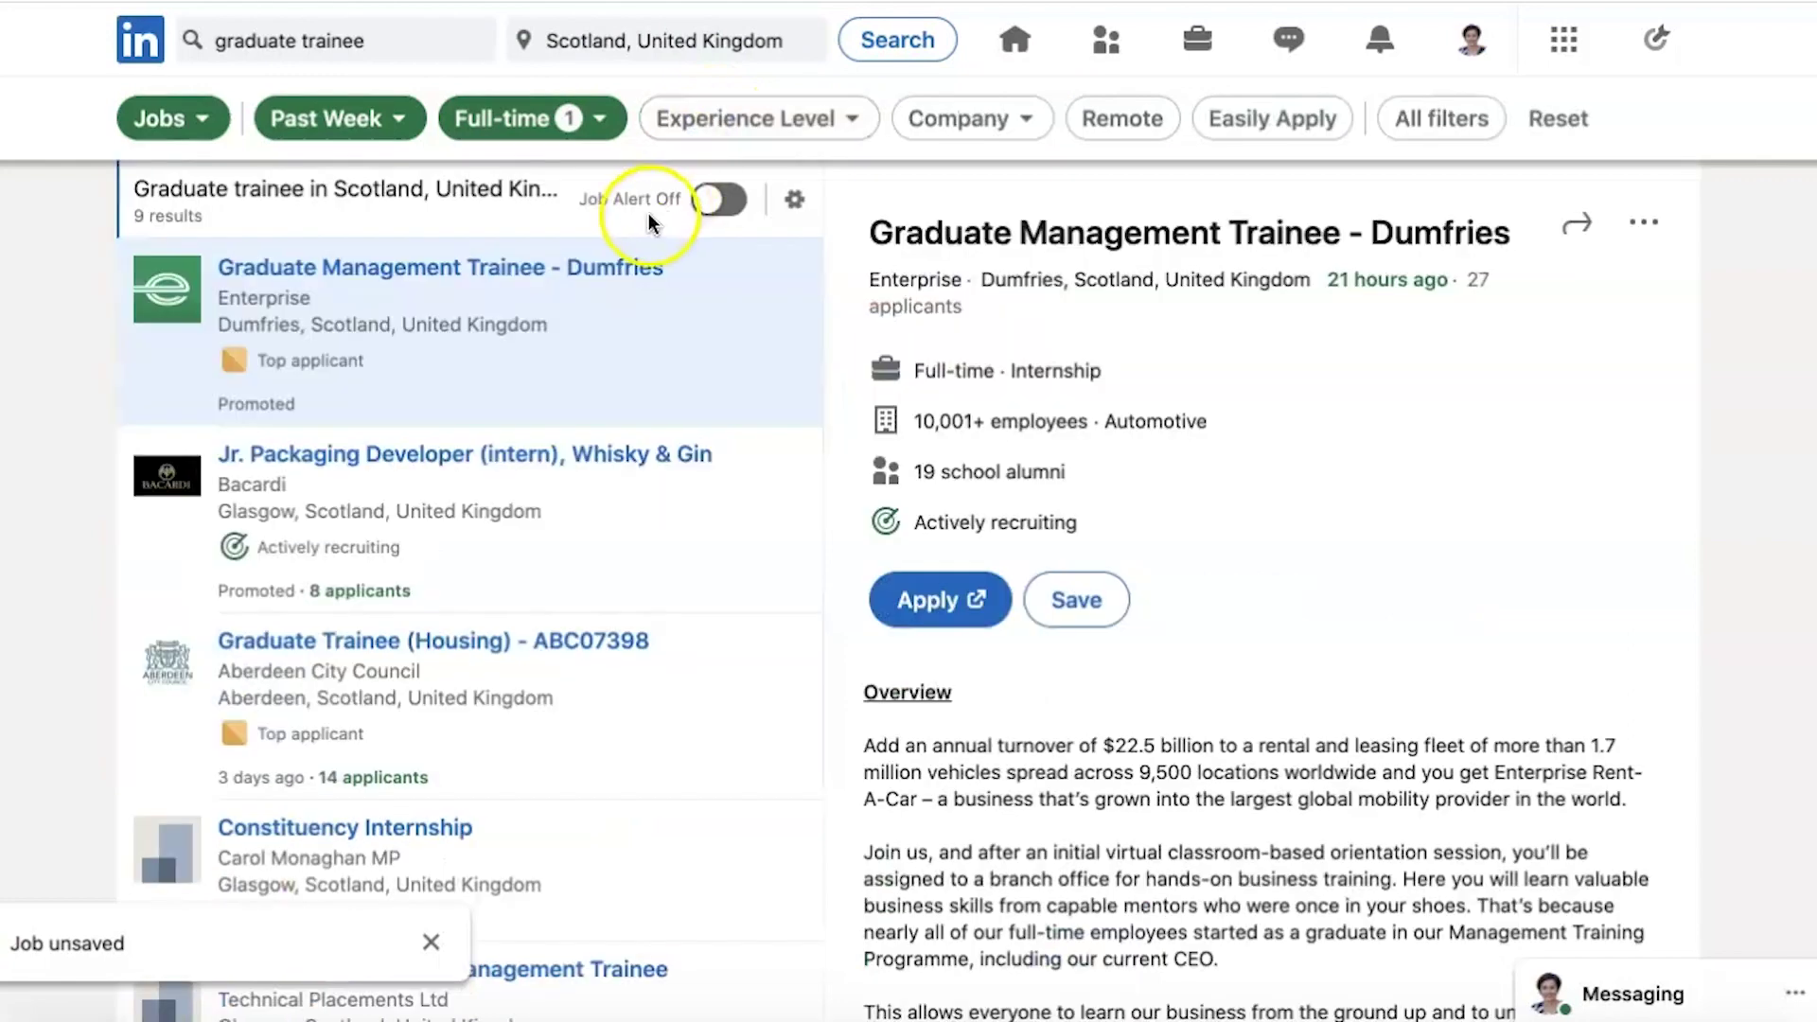
{"action": "left_click", "coordinate": [1576, 120]}
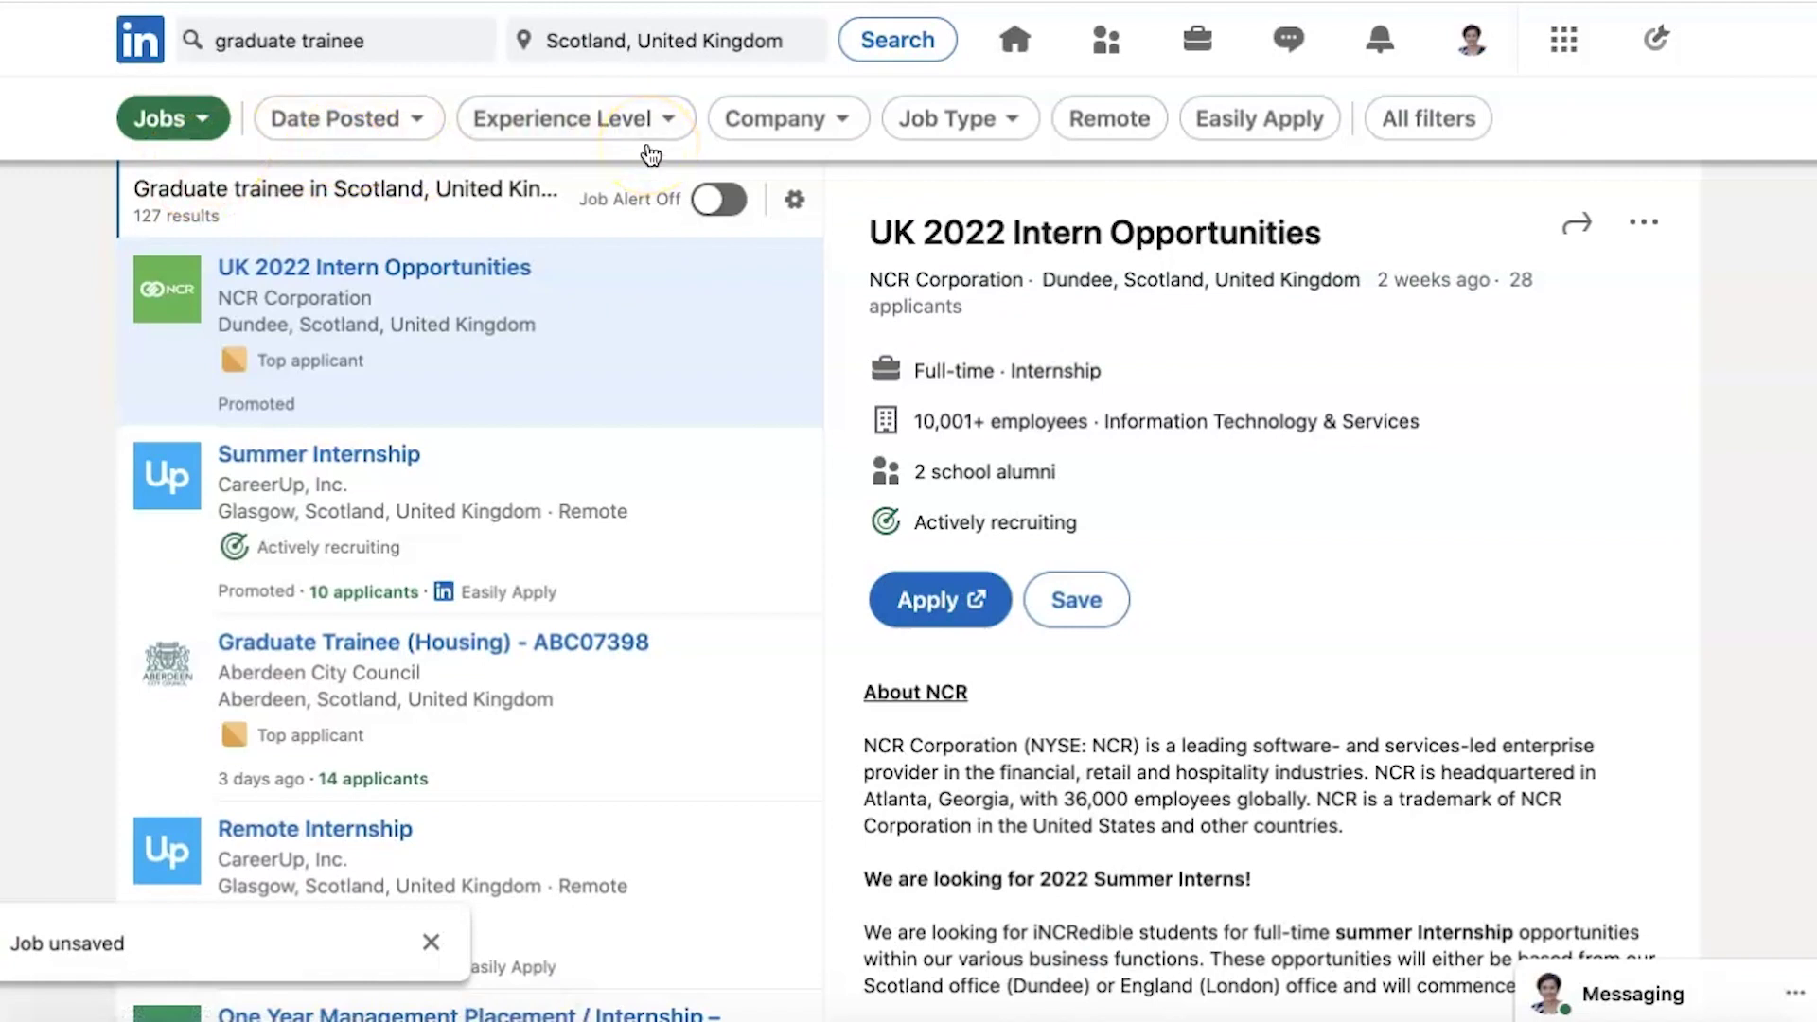
- Scroll through the 127 Scotland graduate trainee results, then return to the Jobs home page
{"action": "scroll", "coordinate": [367, 663], "scroll_direction": "down", "scroll_amount": 10}
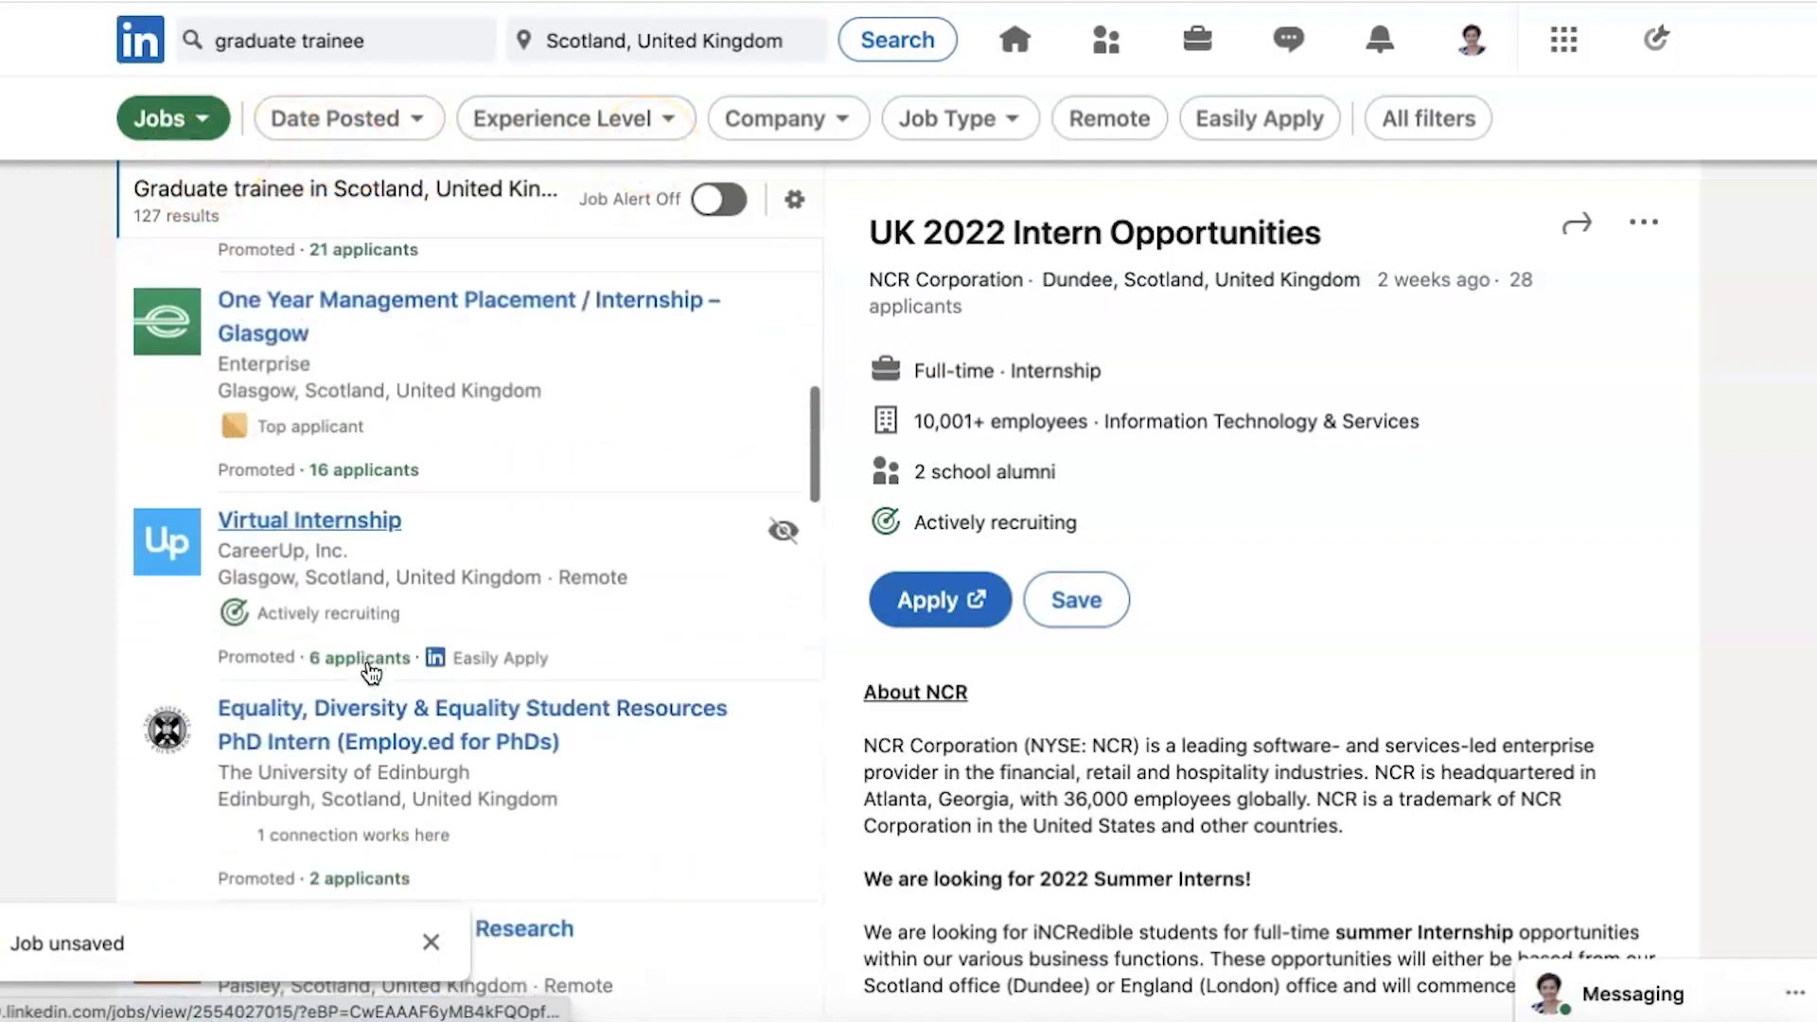
{"action": "scroll", "coordinate": [371, 647], "scroll_direction": "down", "scroll_amount": 10}
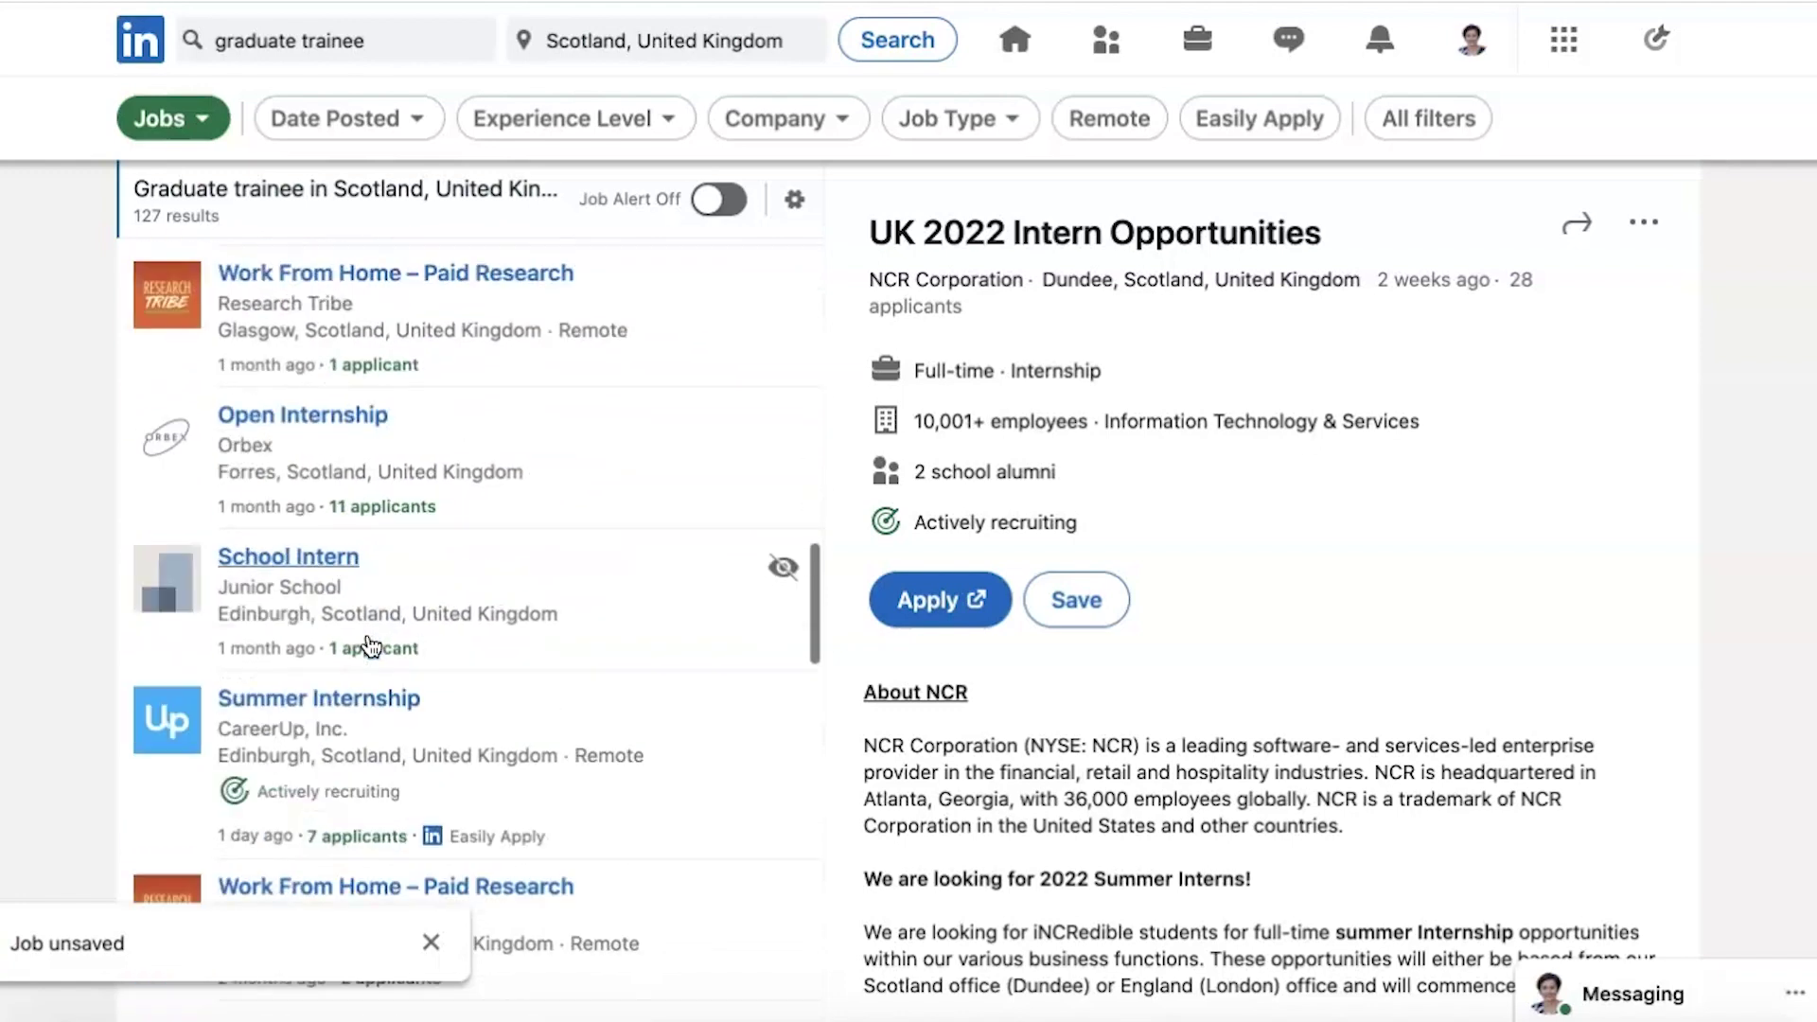
{"action": "scroll", "coordinate": [367, 577], "scroll_direction": "down", "scroll_amount": 6}
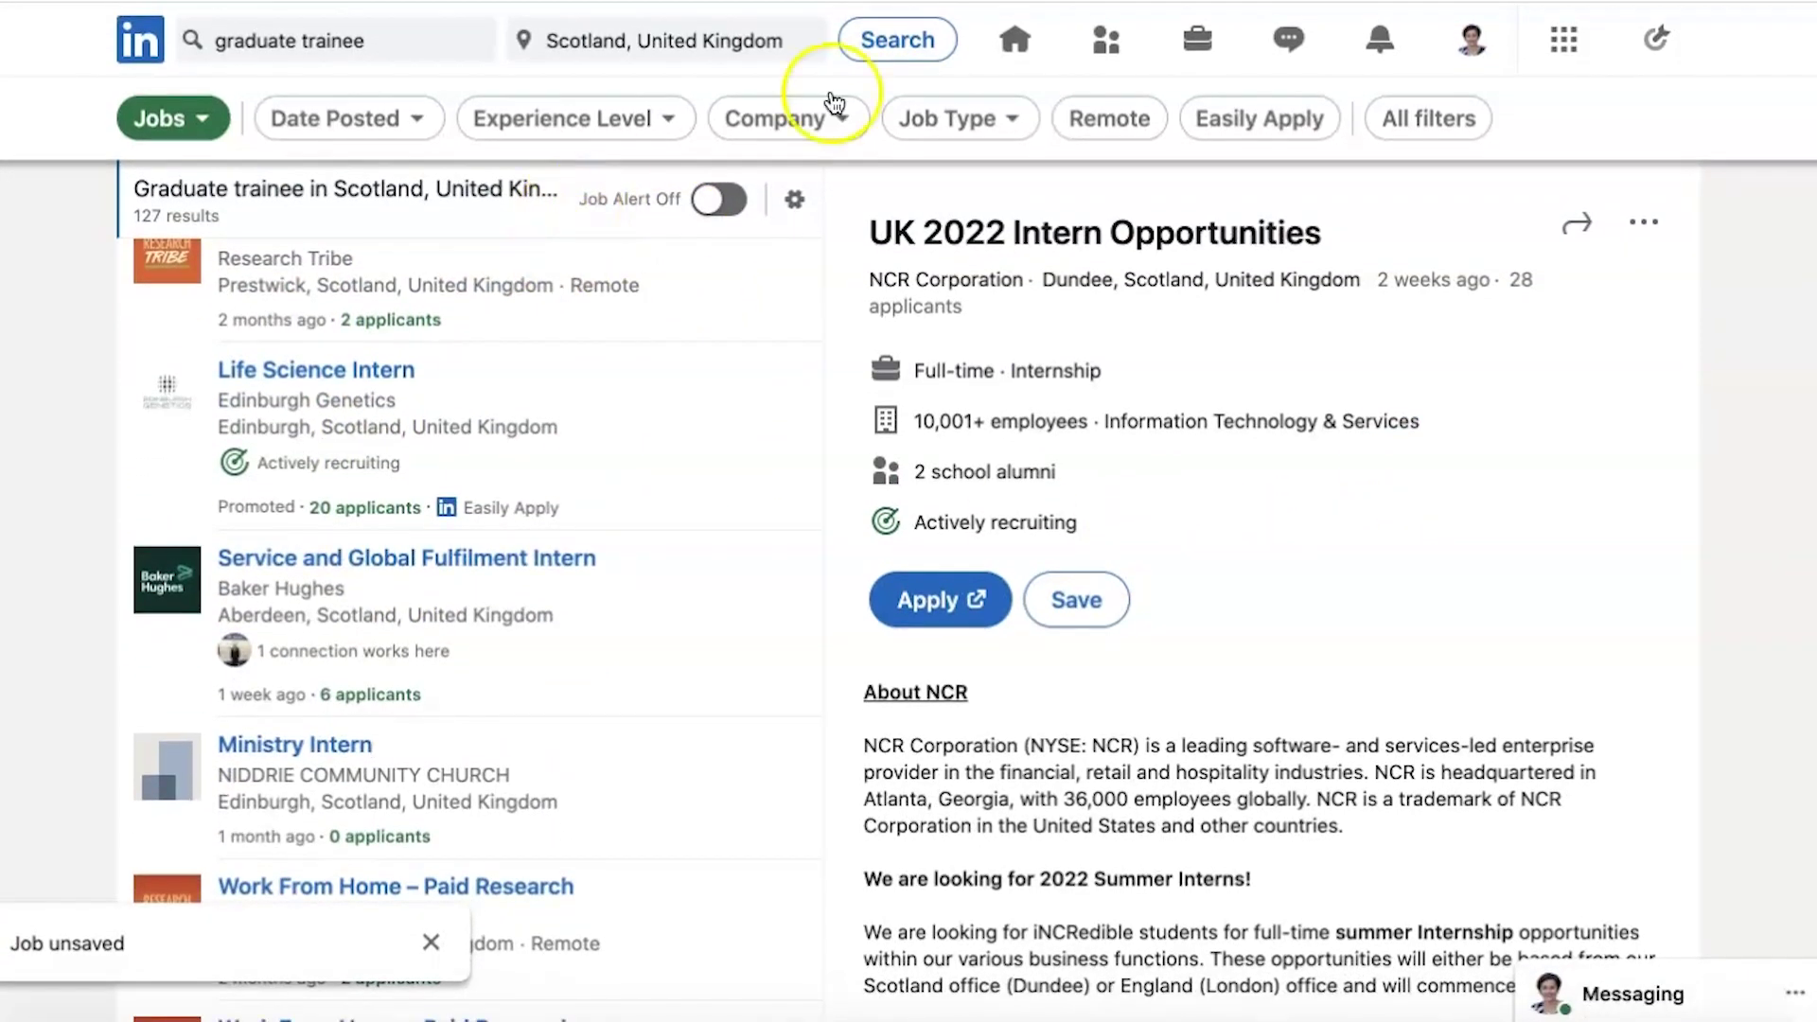
{"action": "left_click", "coordinate": [1187, 49]}
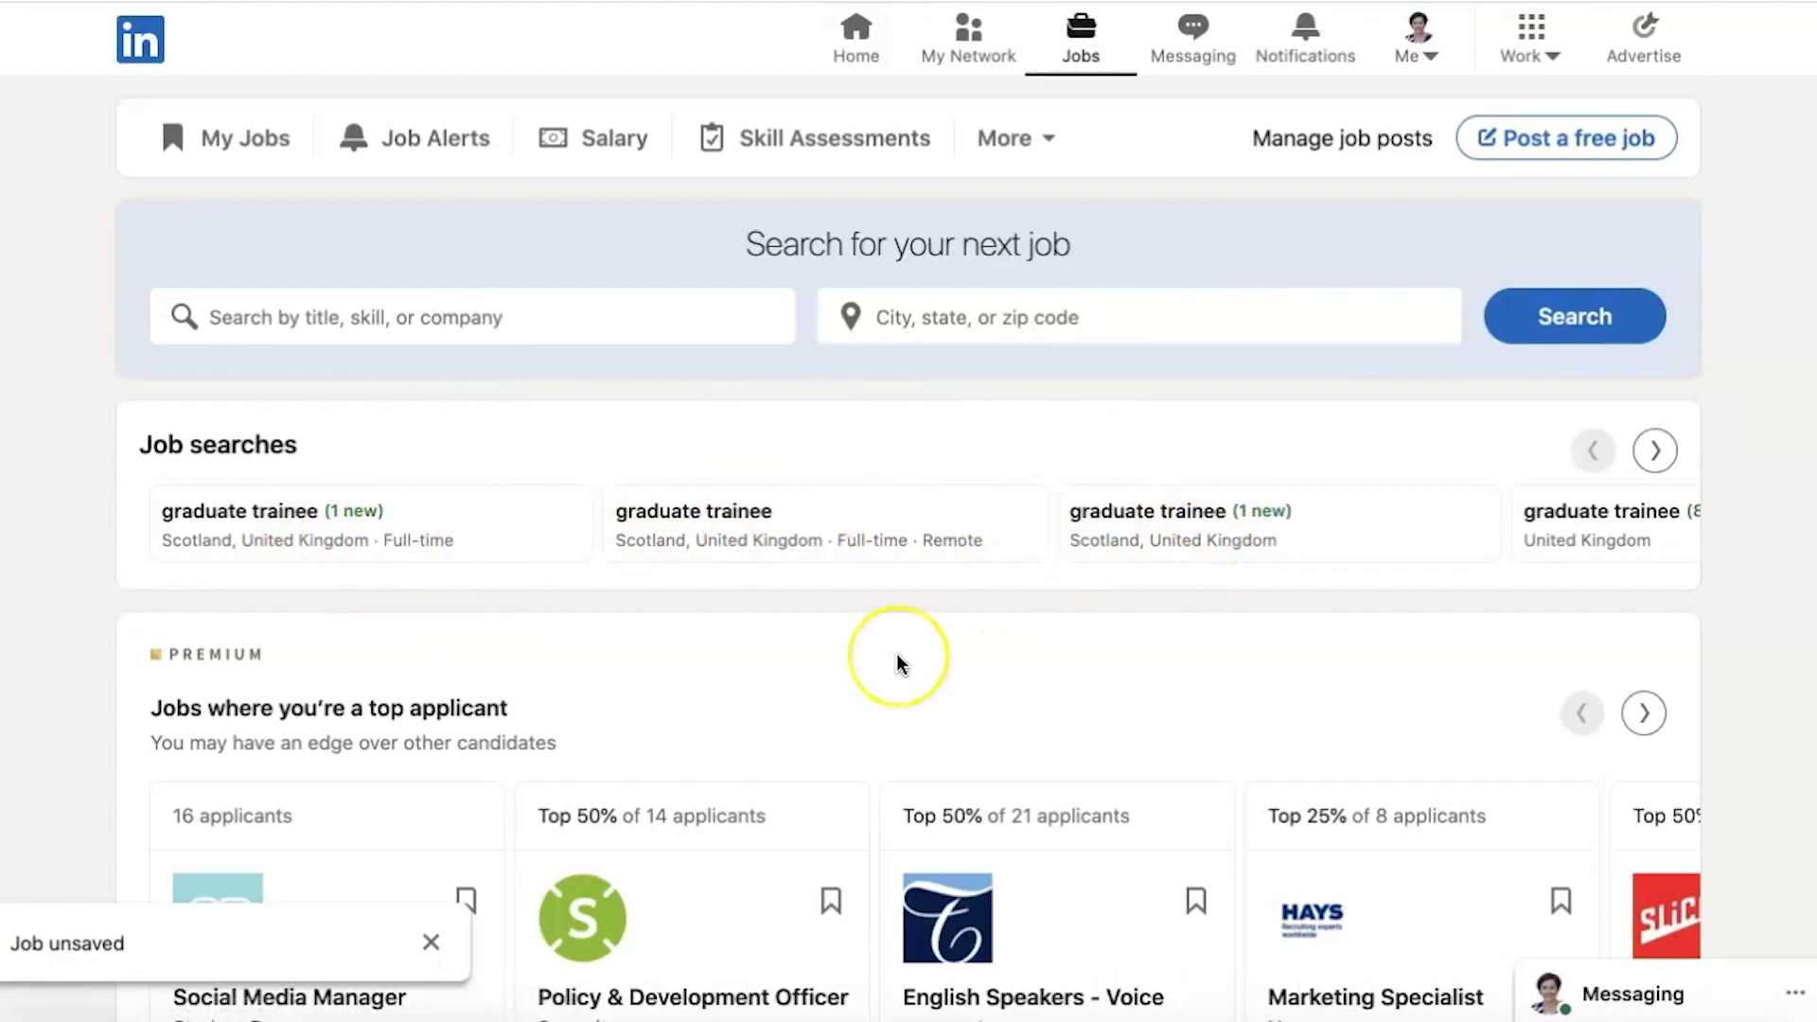
{"action": "scroll", "coordinate": [897, 658], "scroll_direction": "down", "scroll_amount": 3}
{"action": "scroll", "coordinate": [895, 653], "scroll_direction": "down", "scroll_amount": 2}
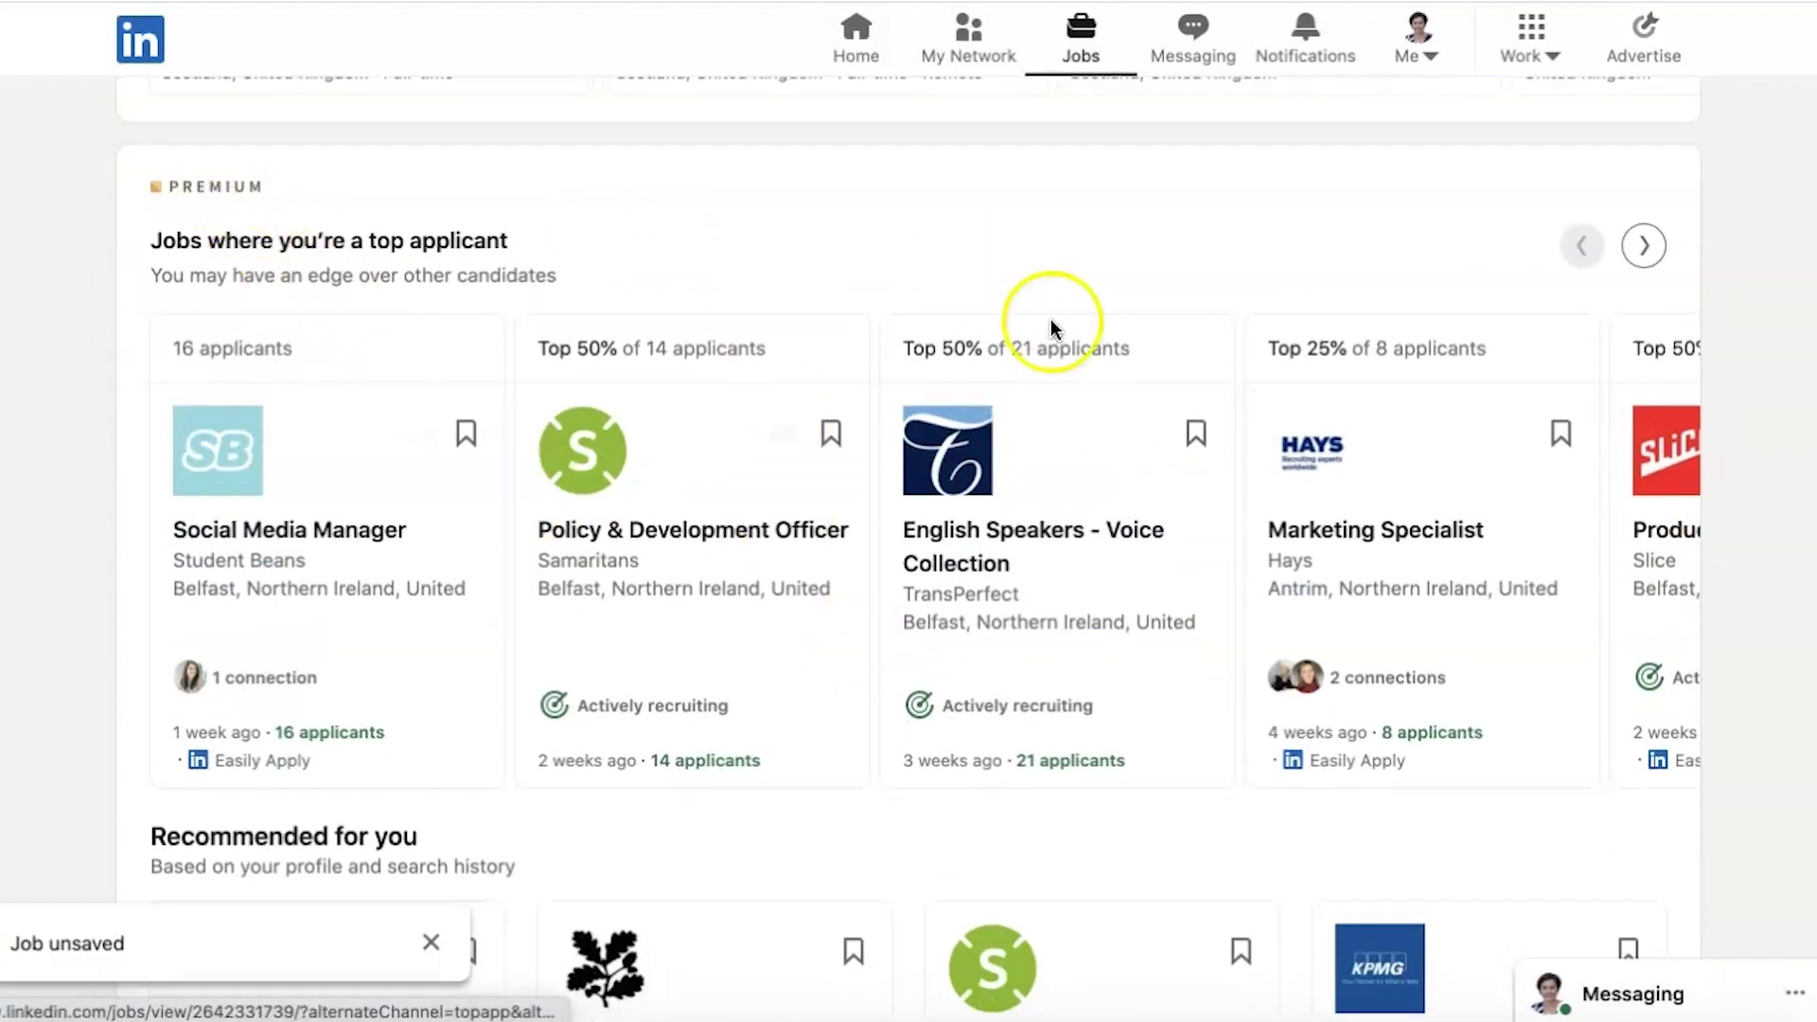
{"action": "scroll", "coordinate": [825, 252], "scroll_direction": "down", "scroll_amount": 7}
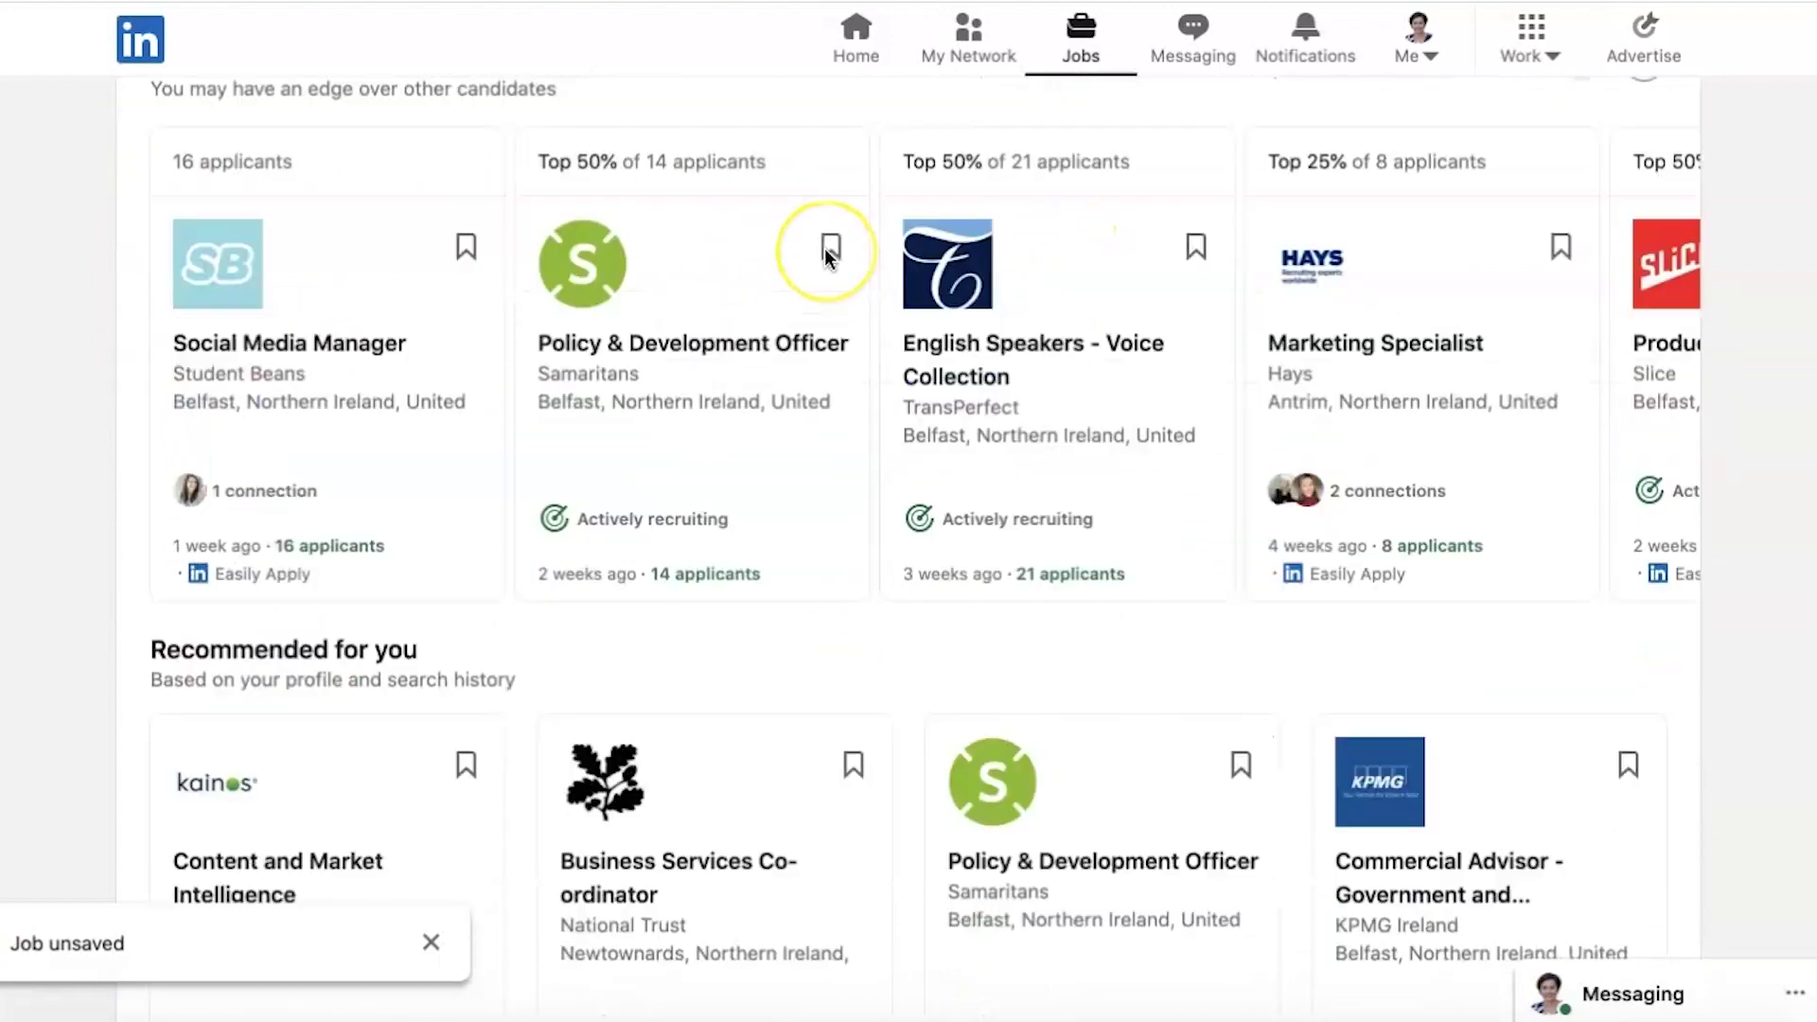
{"action": "scroll", "coordinate": [825, 251], "scroll_direction": "down", "scroll_amount": 3}
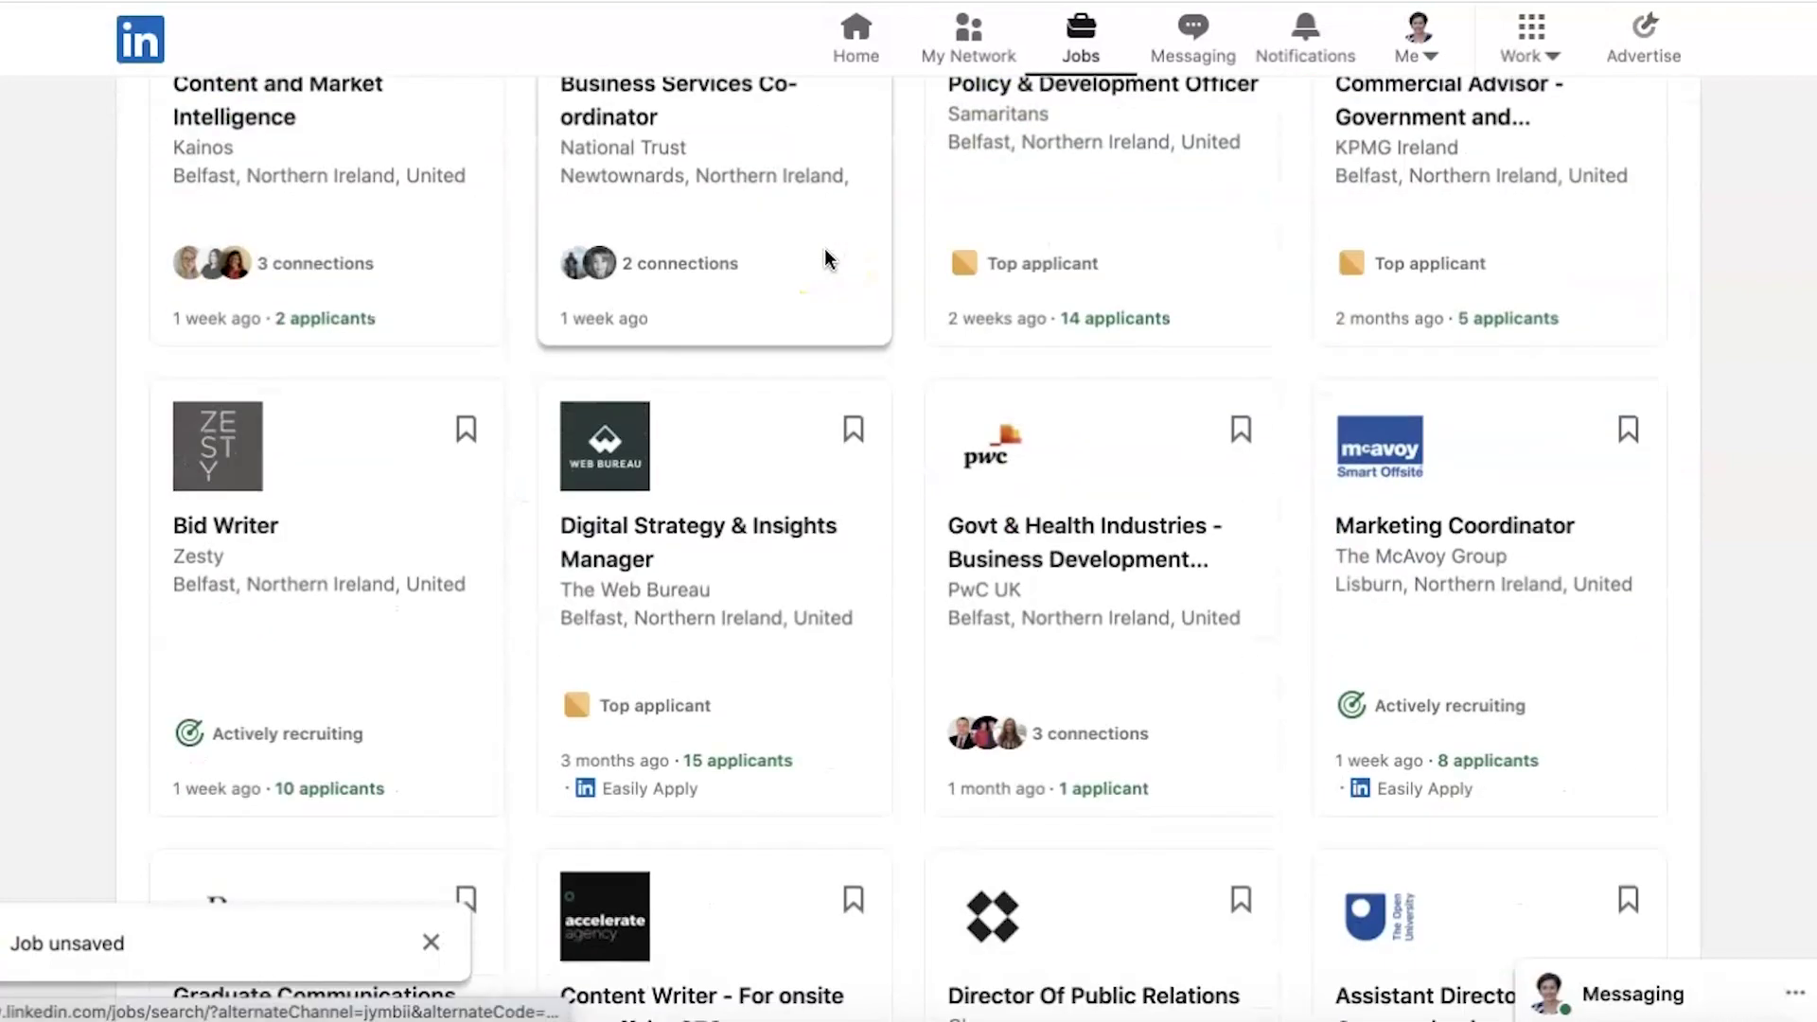
{"action": "scroll", "coordinate": [825, 256], "scroll_direction": "down", "scroll_amount": 4}
{"action": "scroll", "coordinate": [824, 255], "scroll_direction": "up", "scroll_amount": 15}
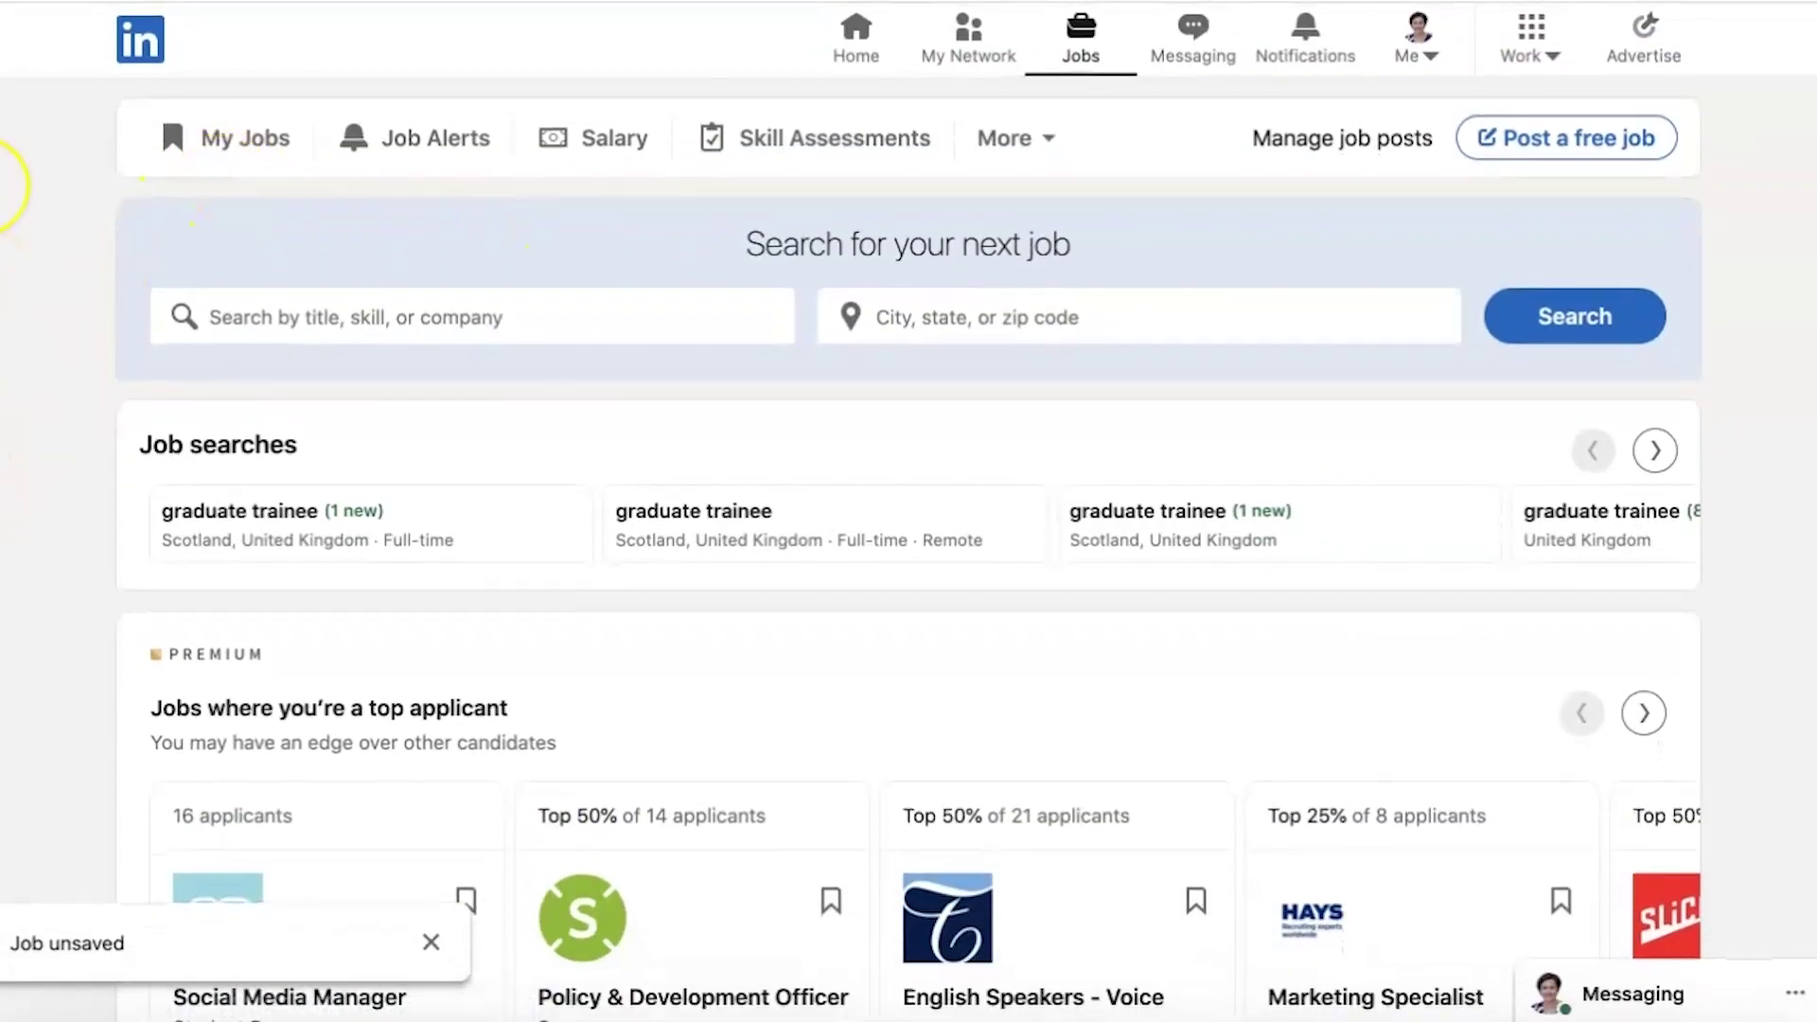